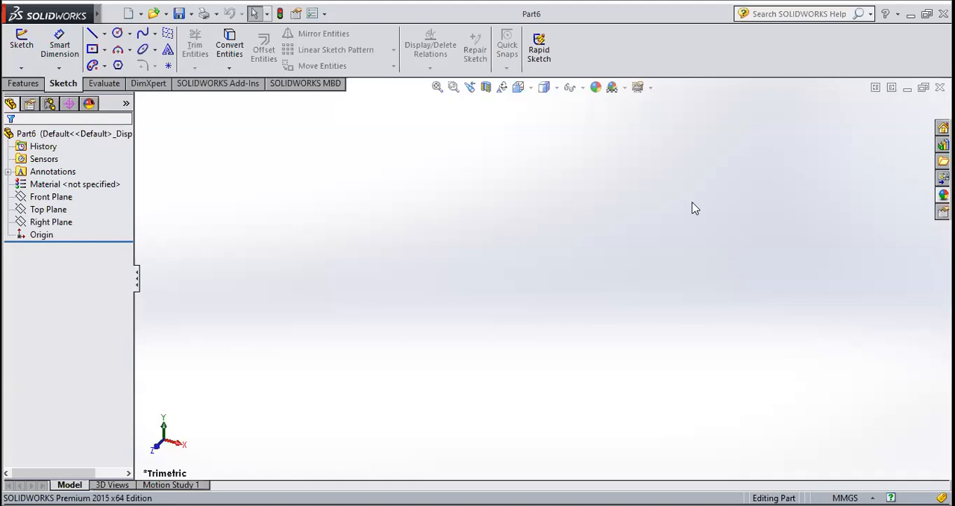
left_click(33, 83)
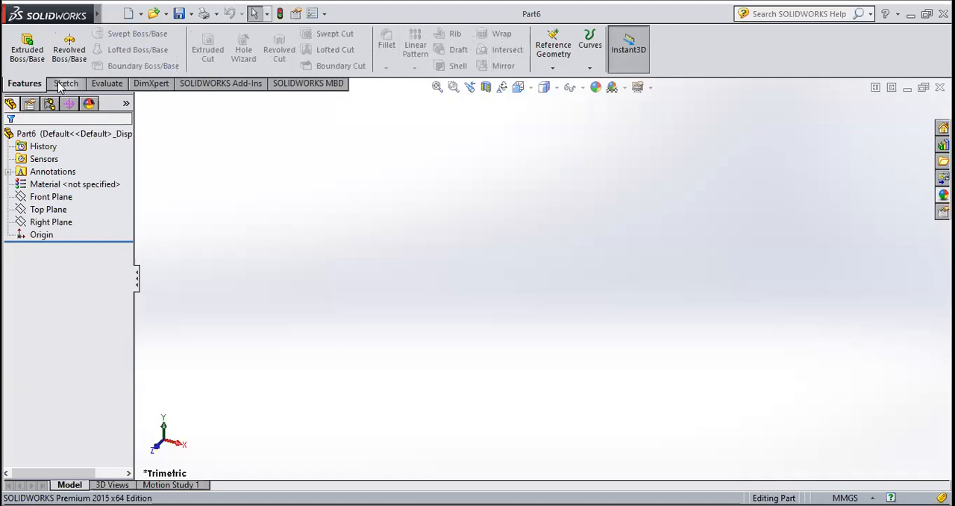
left_click(60, 83)
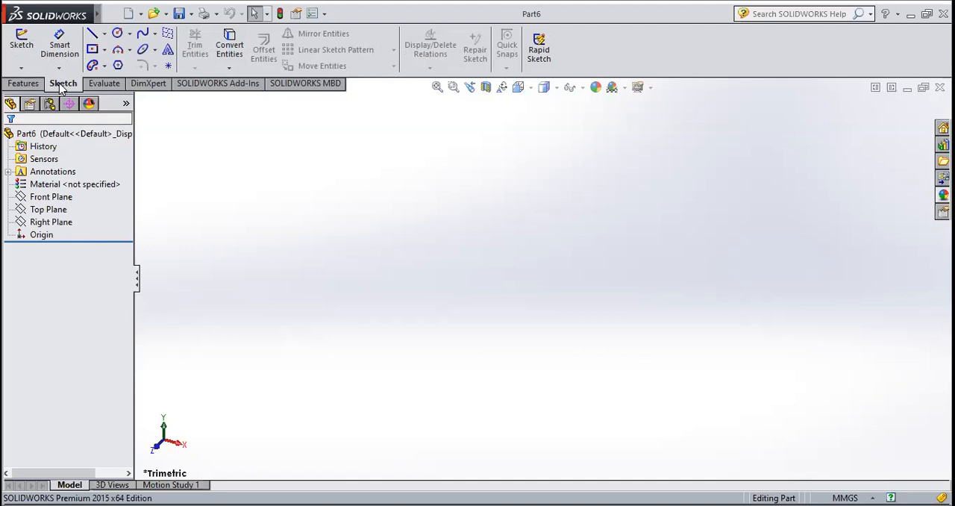
left_click(23, 83)
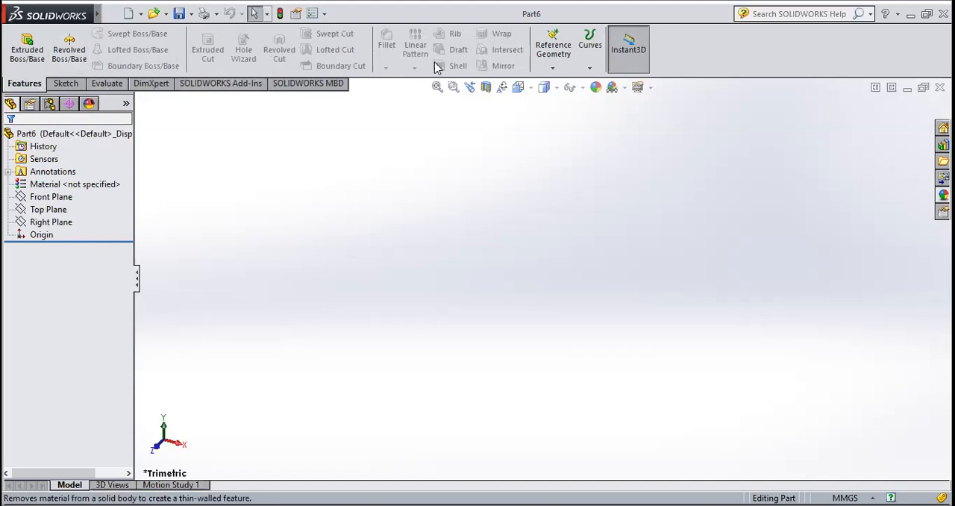
Start a new sketch on the Front Plane
left_click(55, 84)
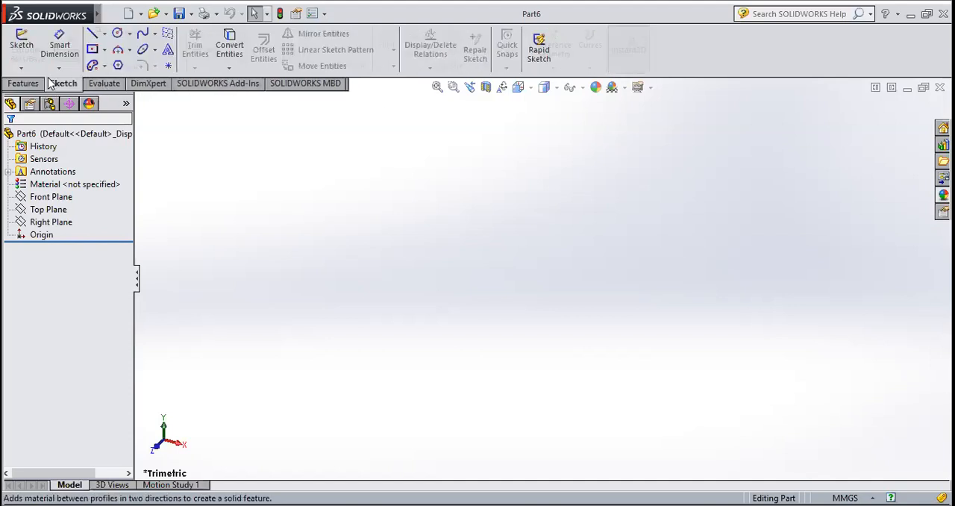
left_click(23, 51)
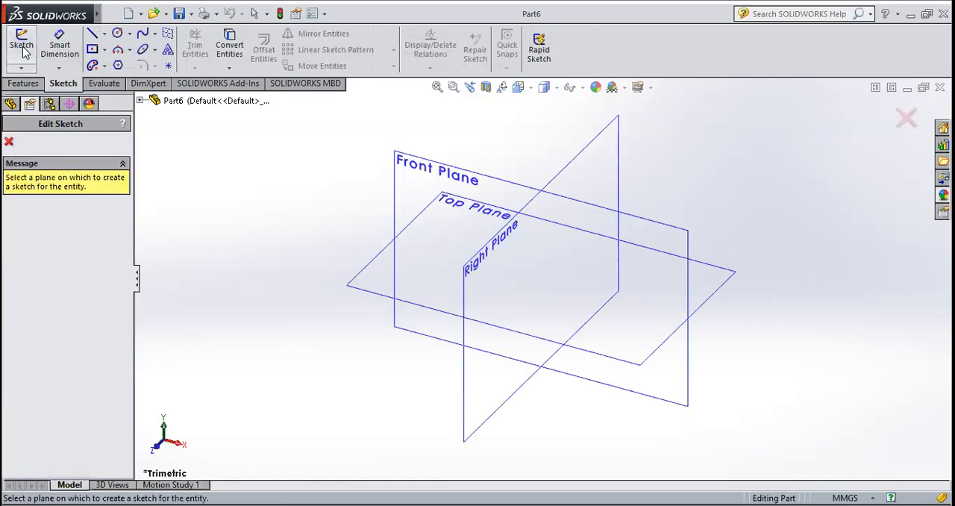
left_click(436, 163)
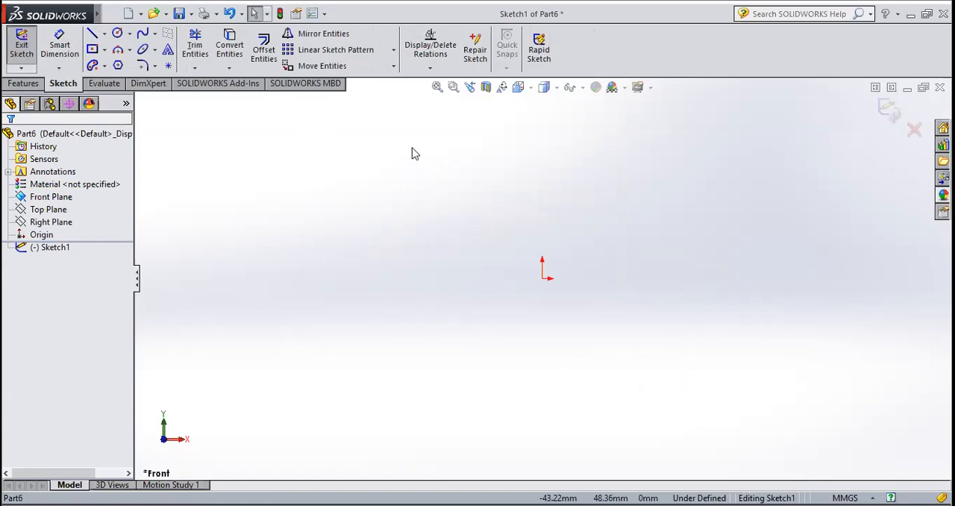
Sketch a horizontal line about 54 mm long above the origin, spanning both sides of it
left_click(105, 34)
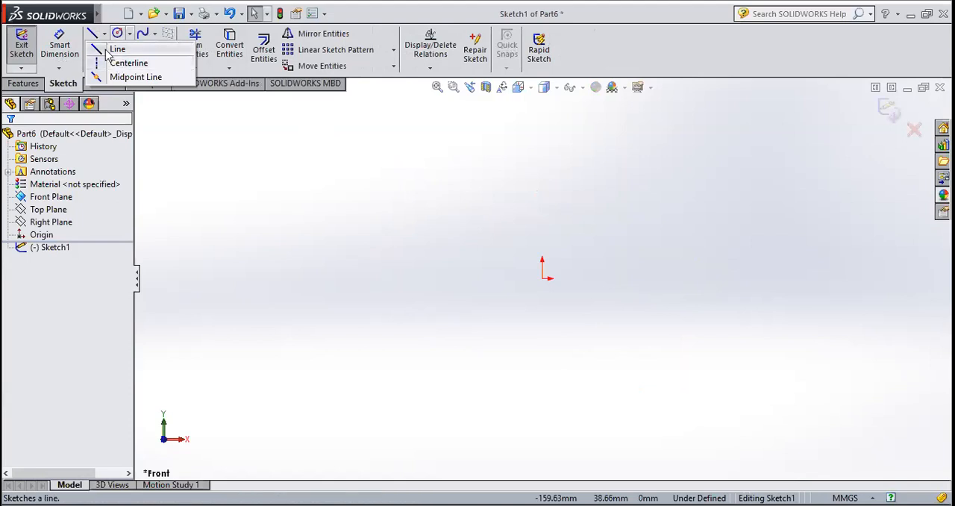
left_click(117, 48)
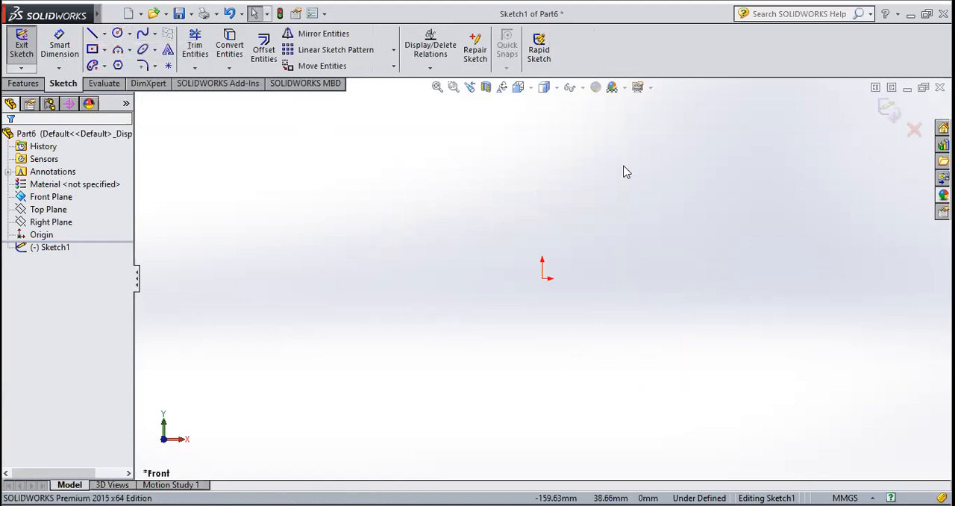
left_click(486, 177)
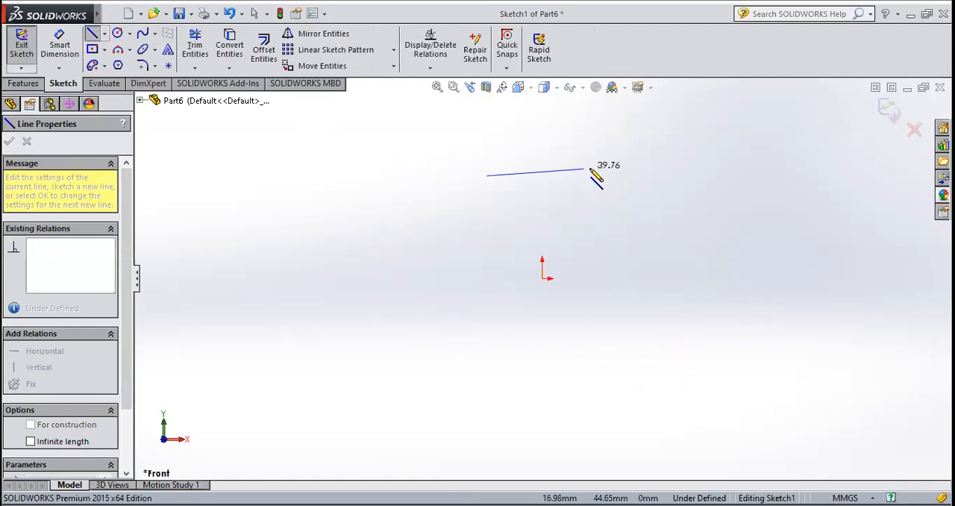
left_click(619, 176)
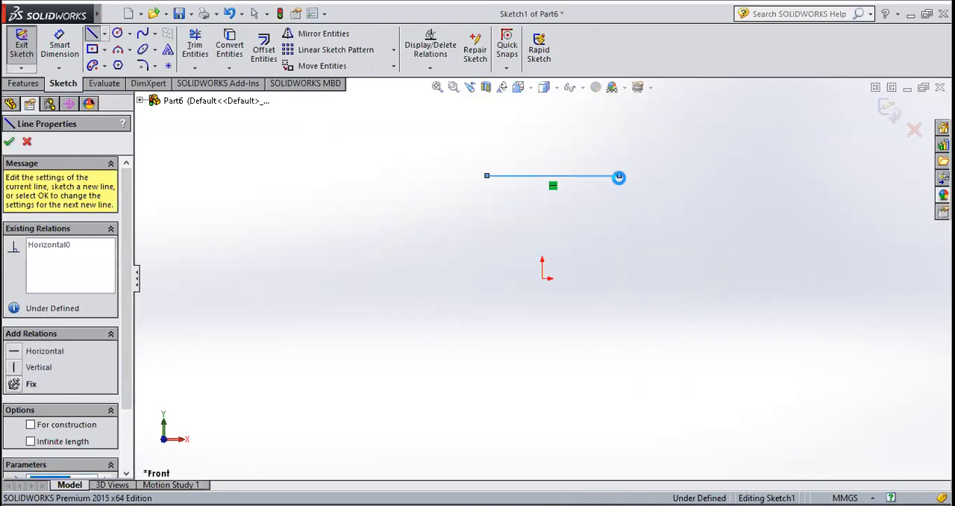
key("Escape")
key("Escape")
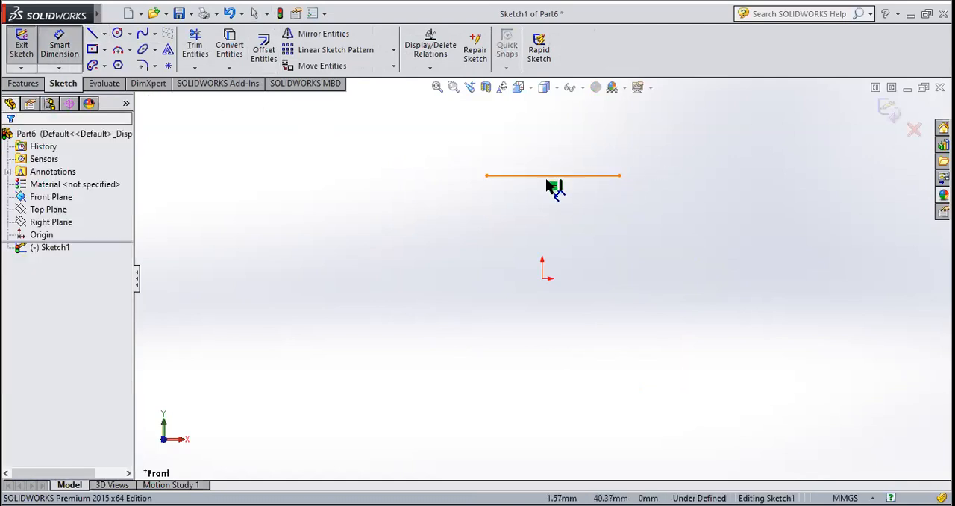
Dimension the horizontal line above the origin and set its length to 56 mm
left_click(549, 175)
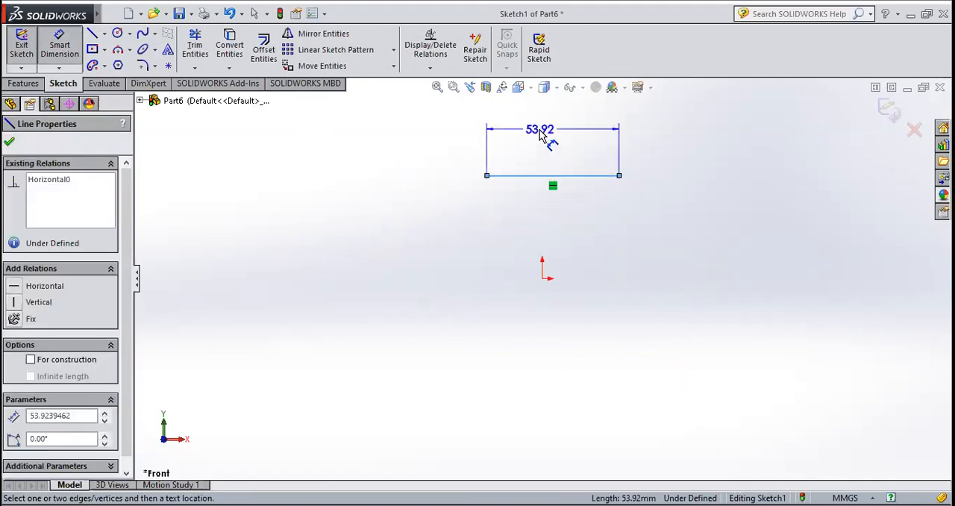
left_click(543, 135)
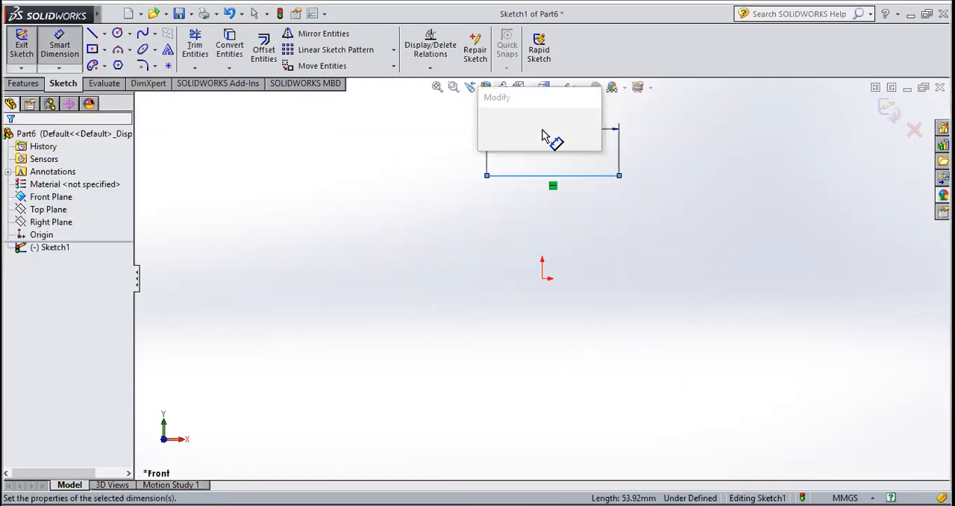
type("56")
key("Return")
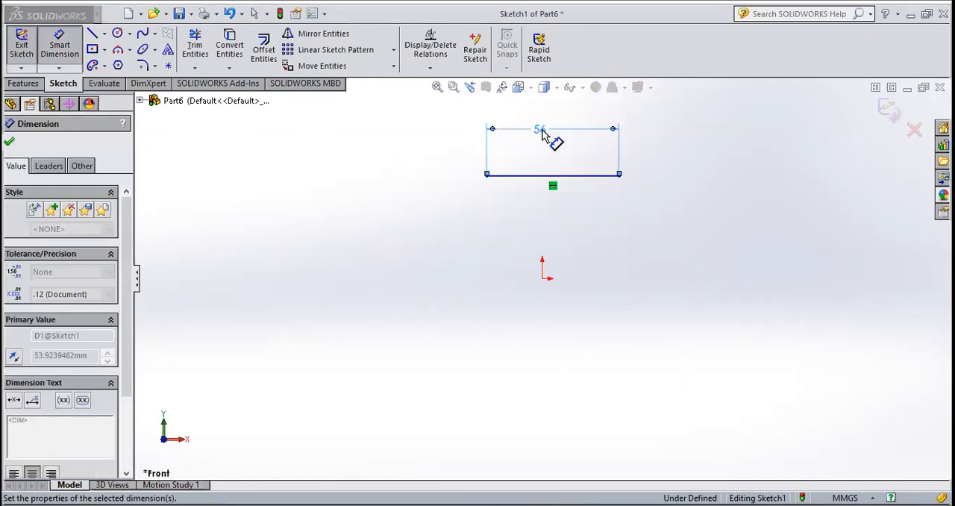
left_click(9, 144)
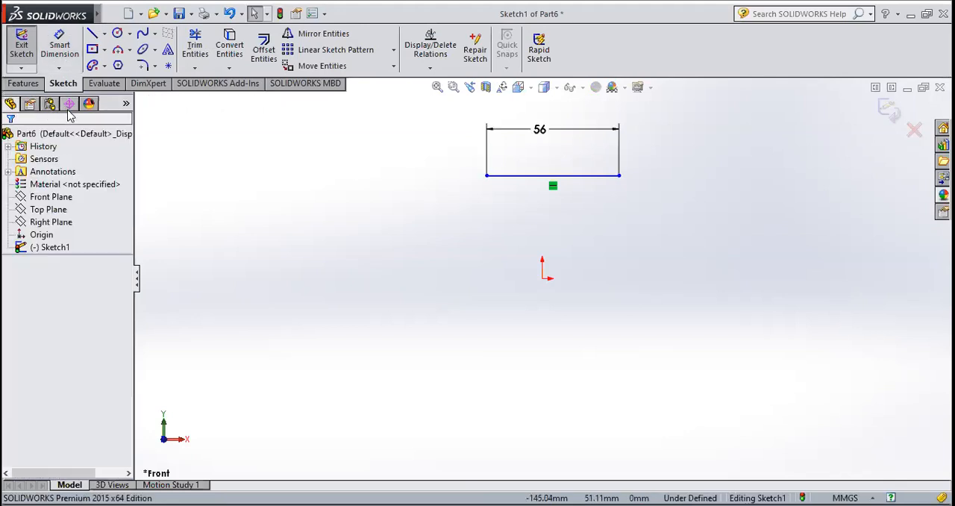
Sketch a vertical line about 74 mm long straight down from the midpoint of the 56 mm line
left_click(93, 35)
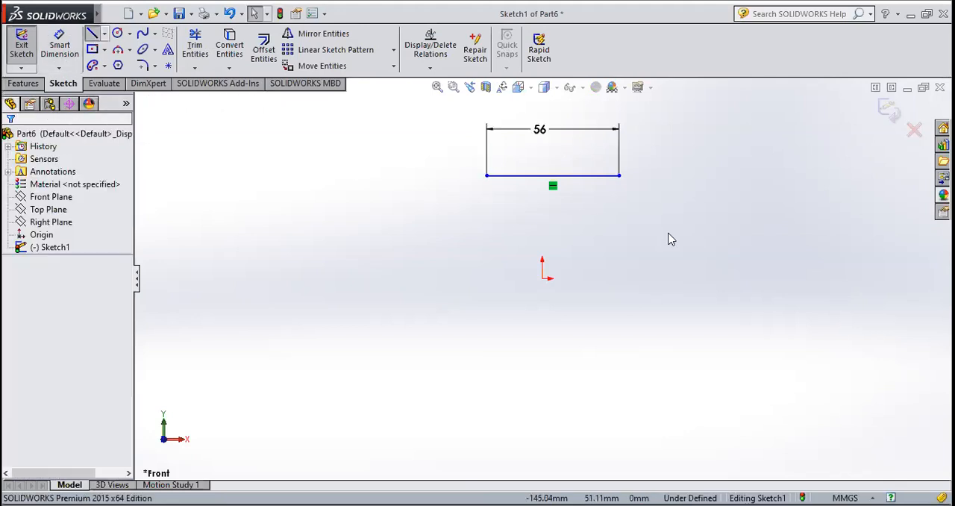
left_click(552, 177)
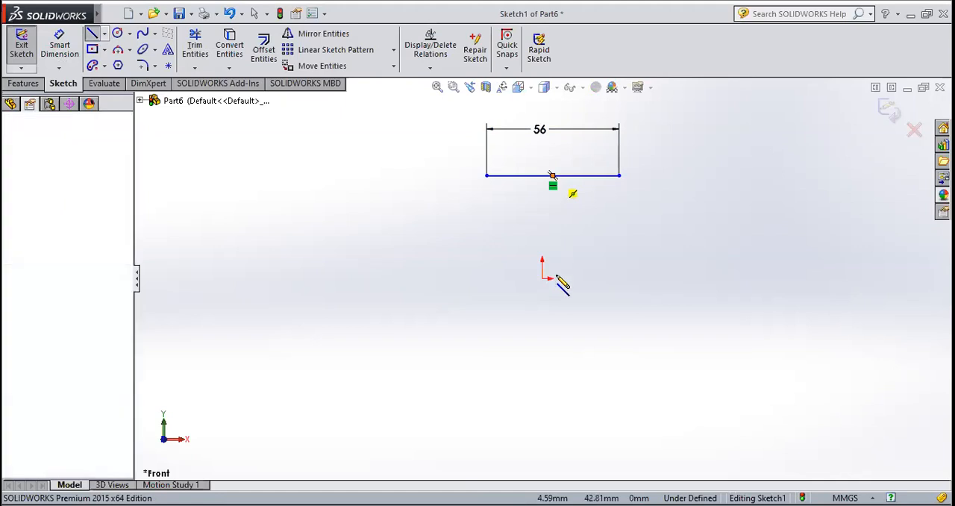
left_click(553, 352)
key("Escape")
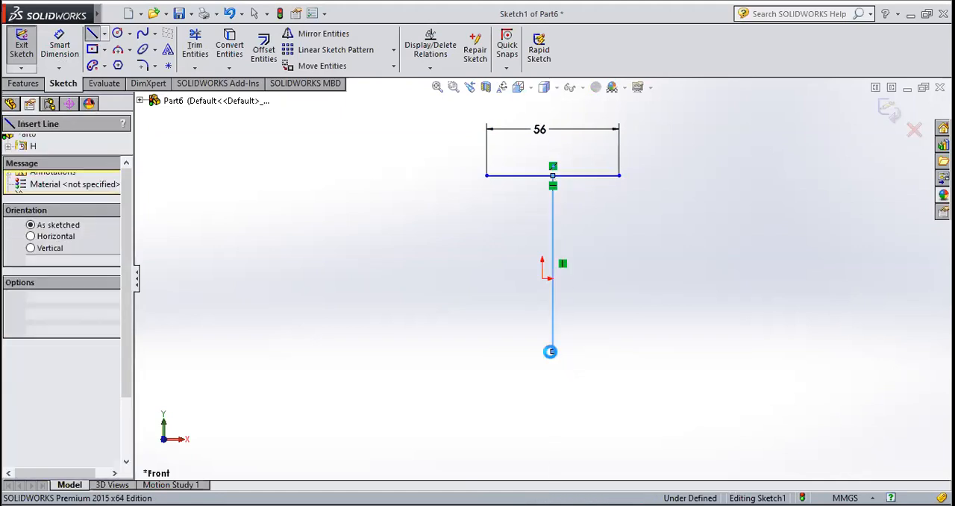
key("Escape")
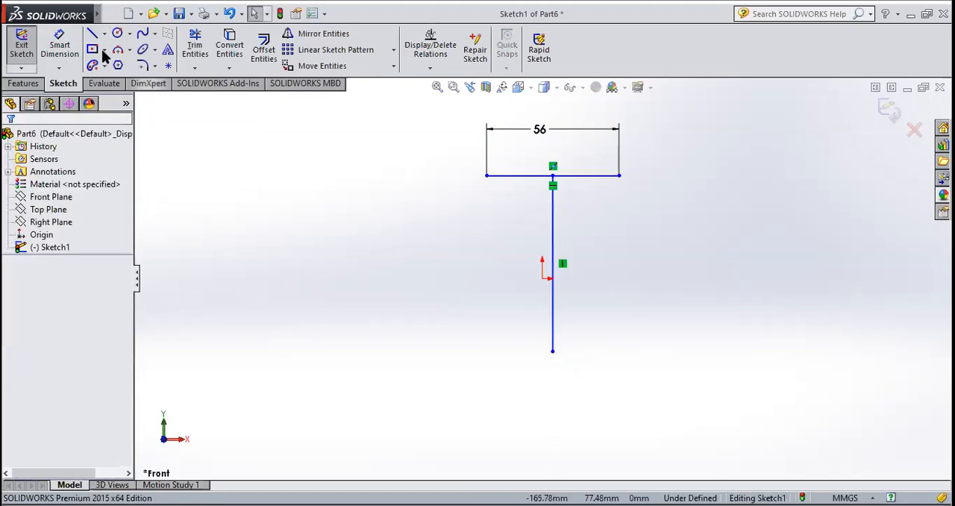
Dimension the vertical line and set its length to 60 mm
left_click(53, 39)
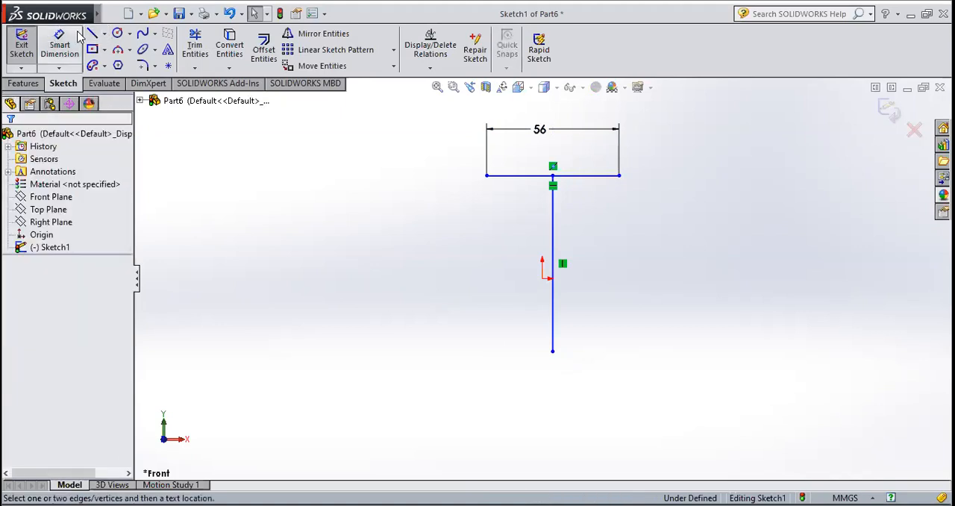
left_click(553, 224)
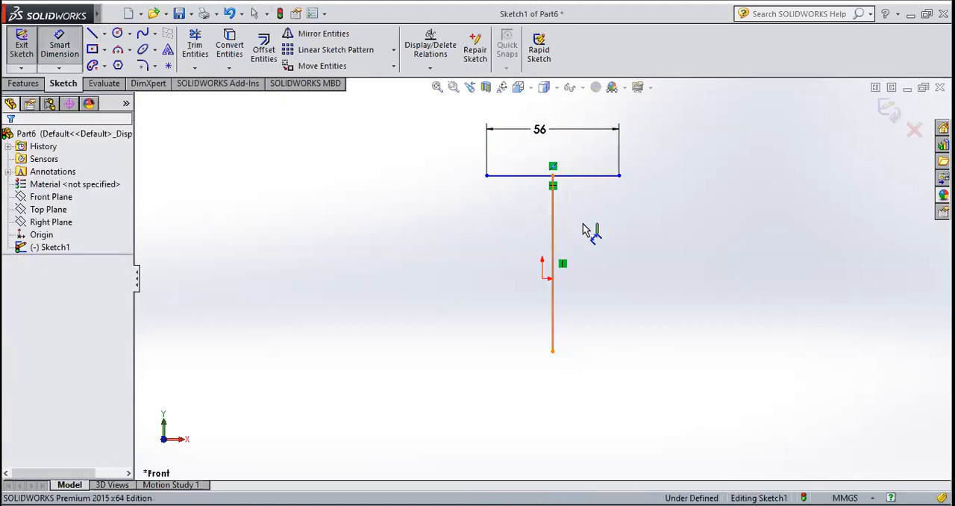
left_click(611, 238)
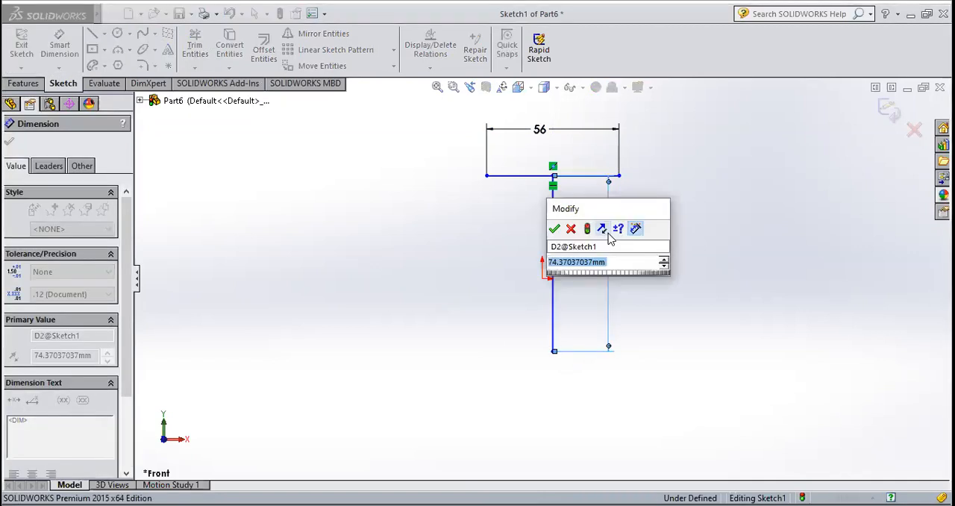
type("60")
key("Return")
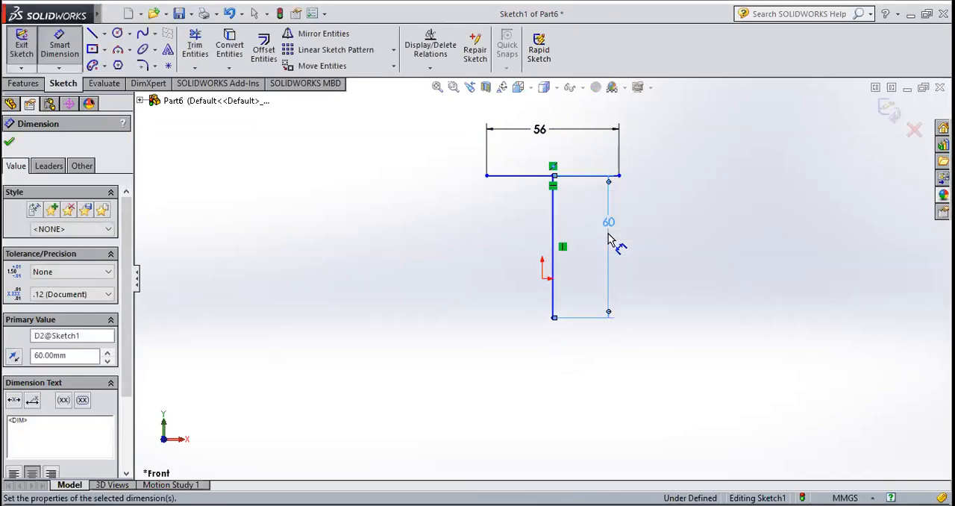
left_click(9, 142)
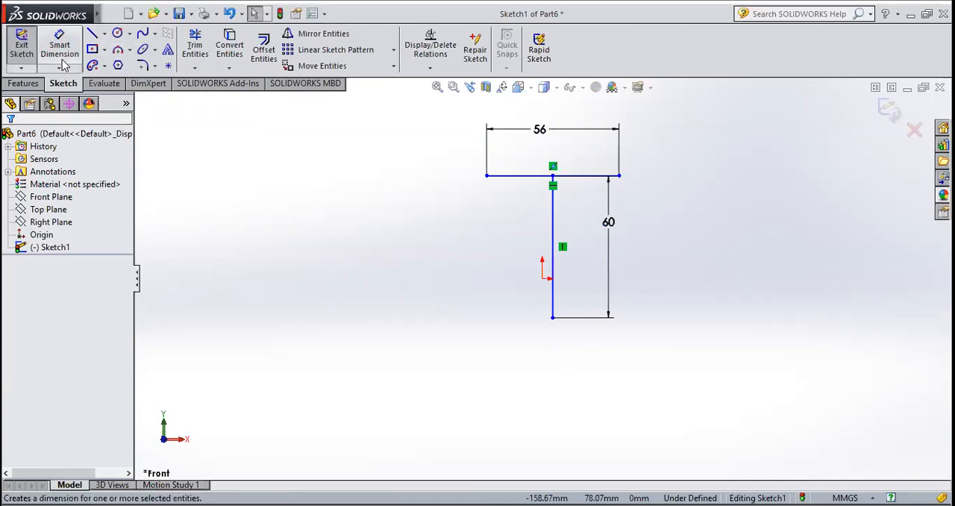
Sketch a horizontal midpoint line about 115 mm long, centred on the lower end of the vertical line
left_click(104, 33)
left_click(123, 76)
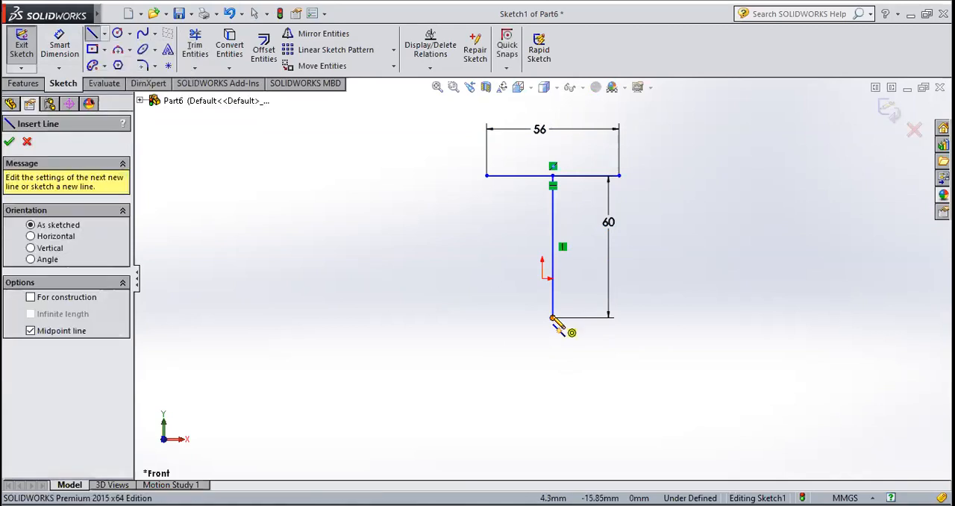
left_click(553, 317)
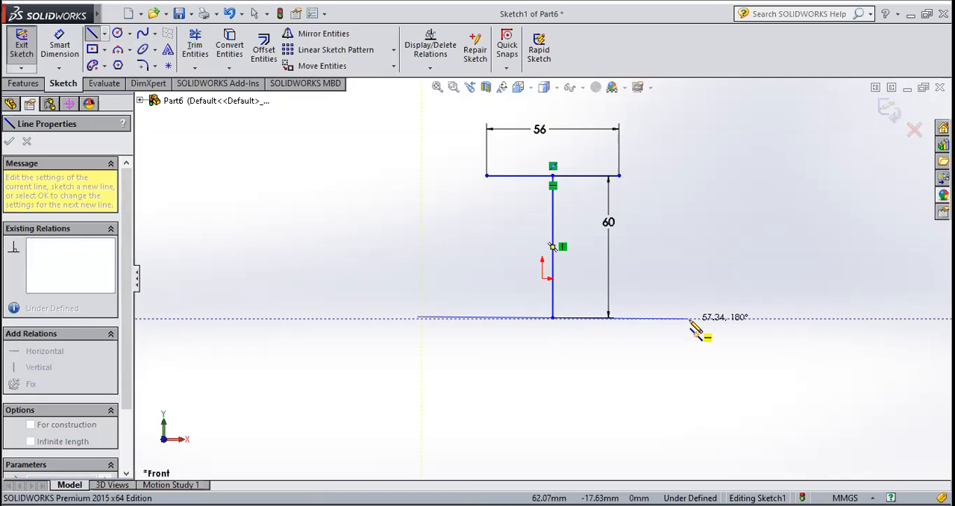
left_click(688, 318)
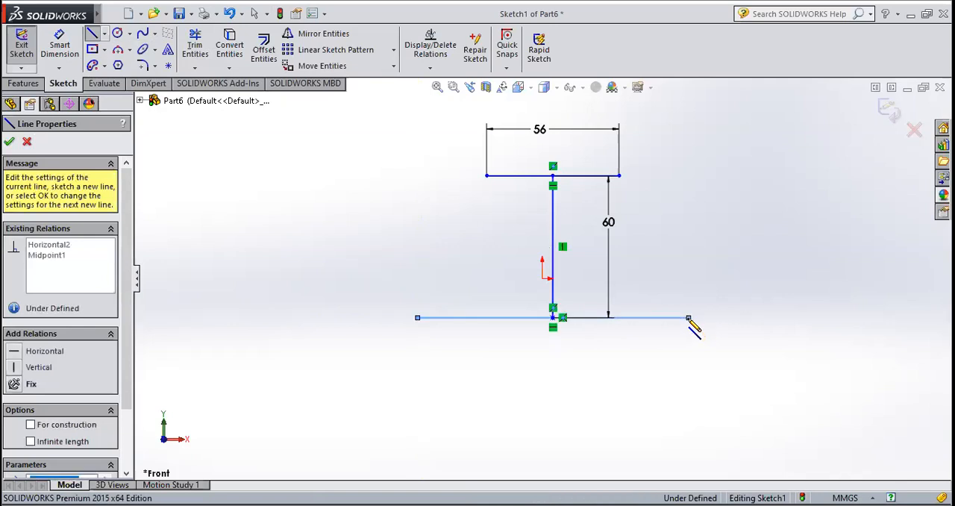
Dimension the lower horizontal line, set its length to 90 mm, and dismiss the unsaved-document notification
left_click(60, 45)
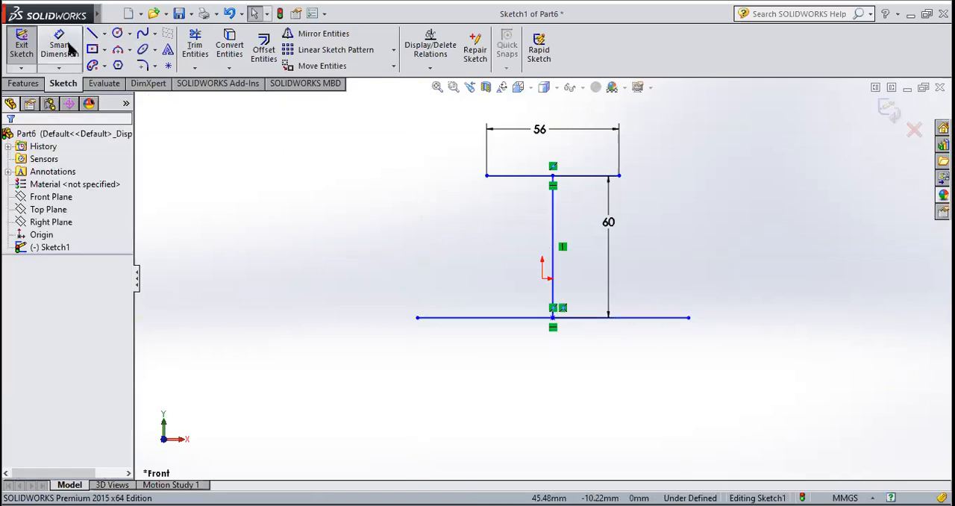
left_click(638, 318)
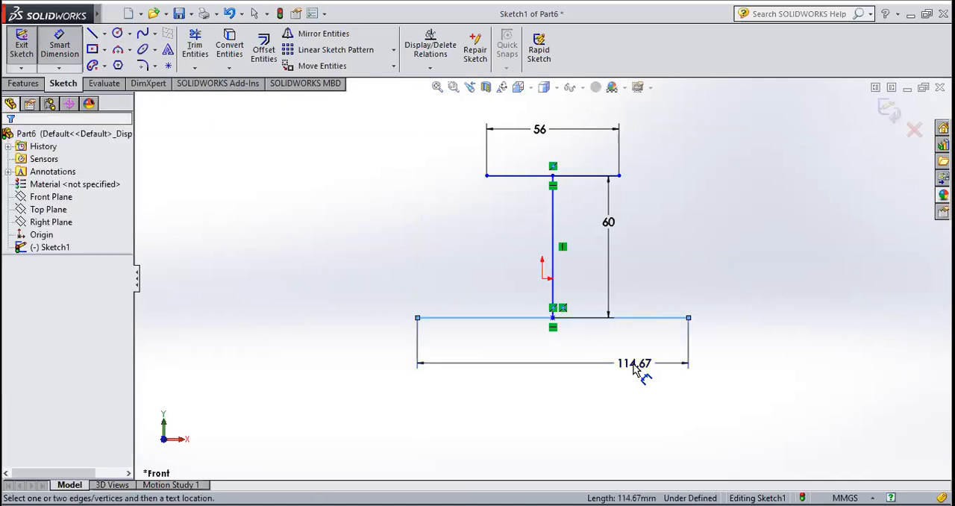
left_click(635, 370)
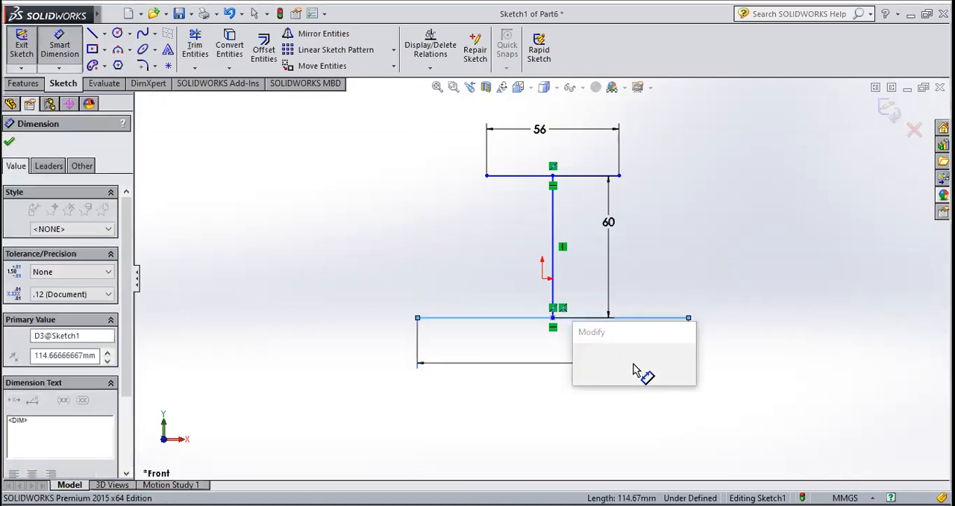
type("90")
key("Return")
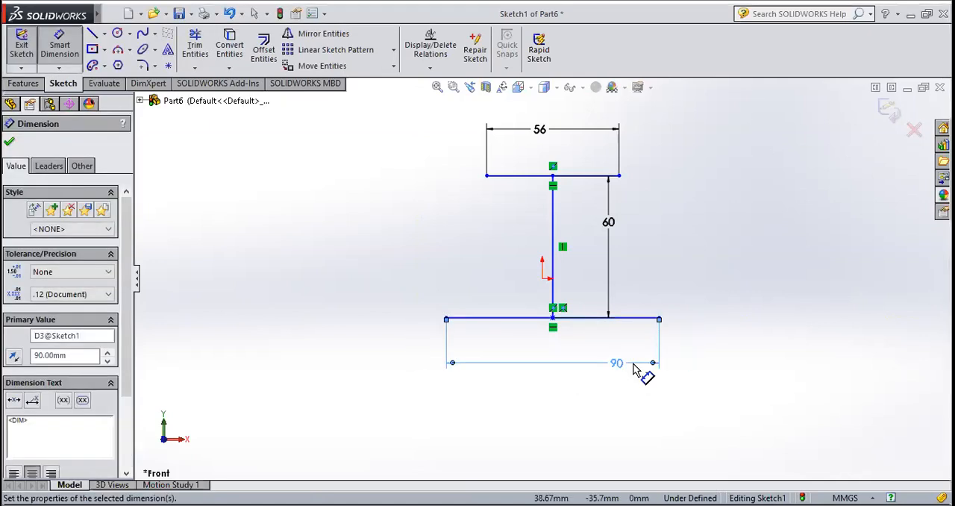
left_click(10, 144)
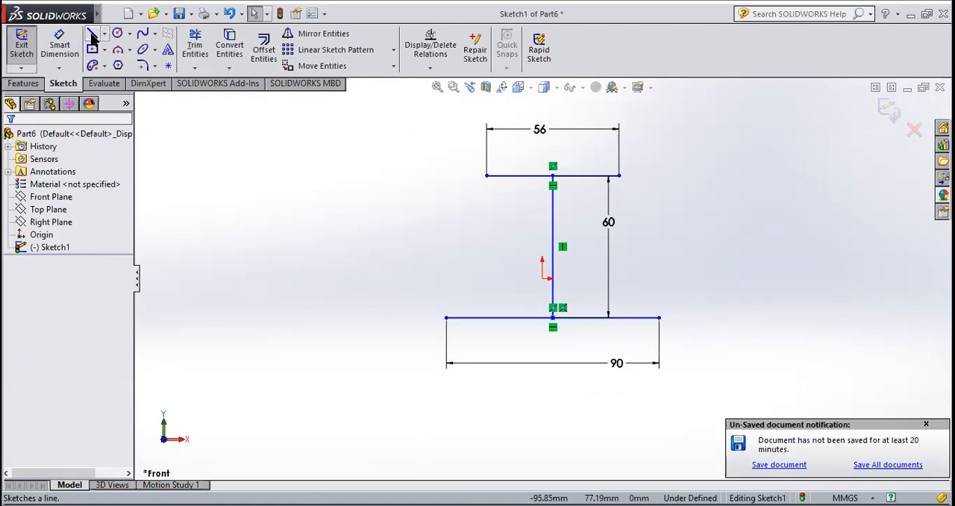
left_click(927, 426)
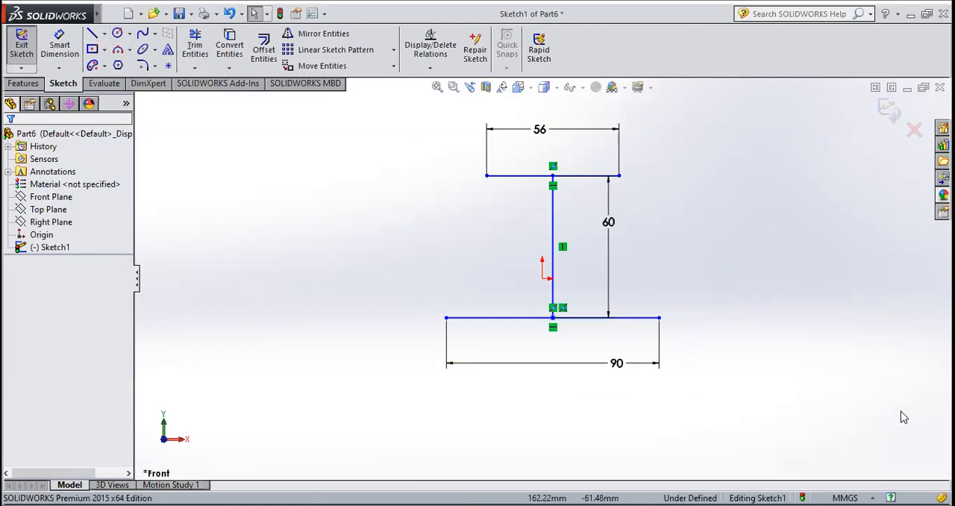
Sketch a vertical line about 13 mm long upward from the left end of the 90 mm base line
left_click(447, 318)
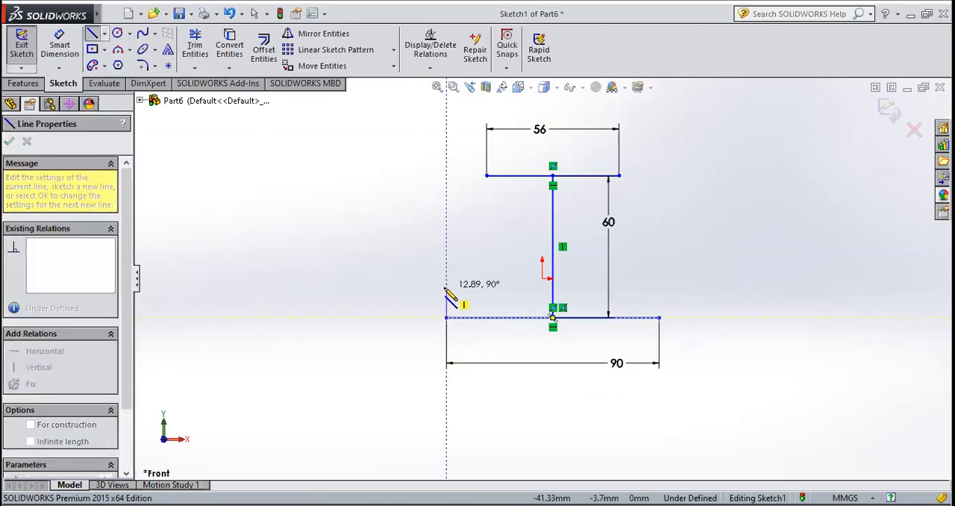
left_click(446, 287)
key("Escape")
key("Escape")
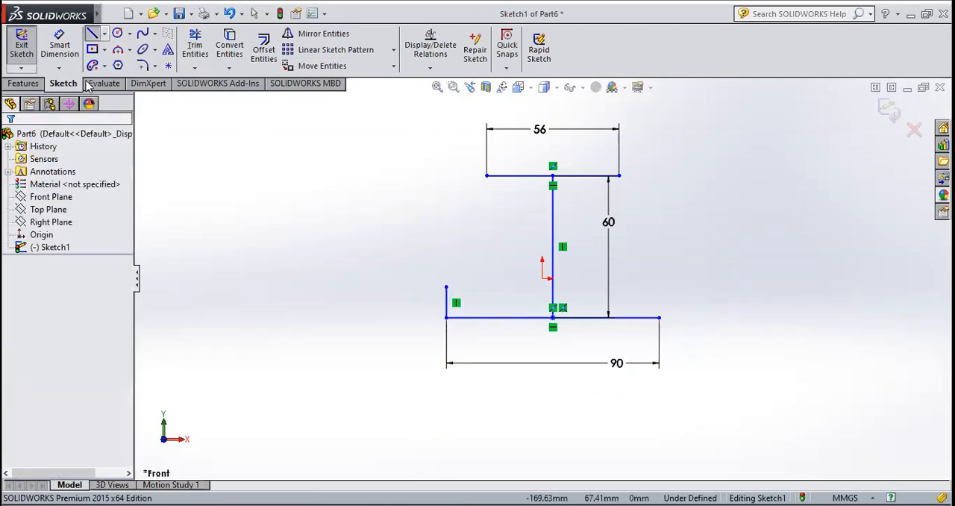
Dimension the short vertical line at the left end of the base line and set its length to 10 mm
left_click(59, 45)
left_click(446, 310)
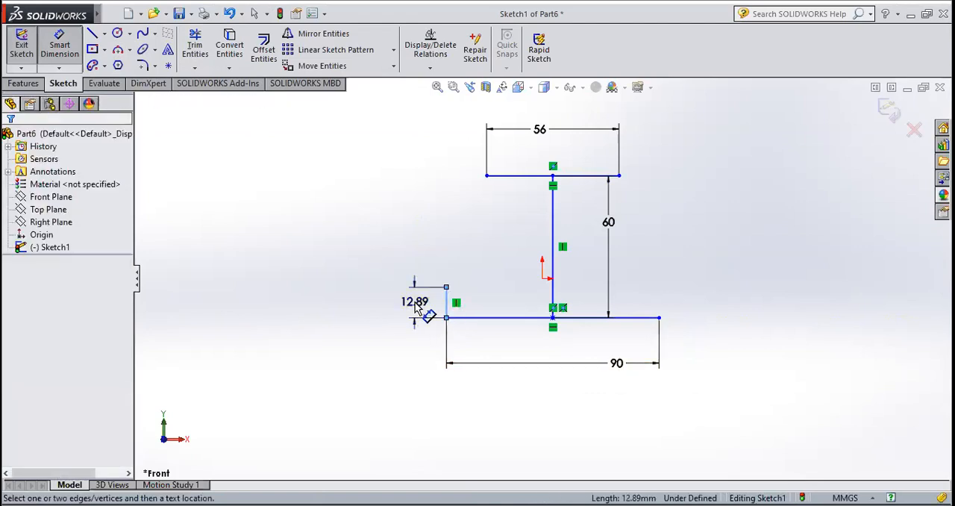
left_click(415, 306)
type("10.00mm")
key("Return")
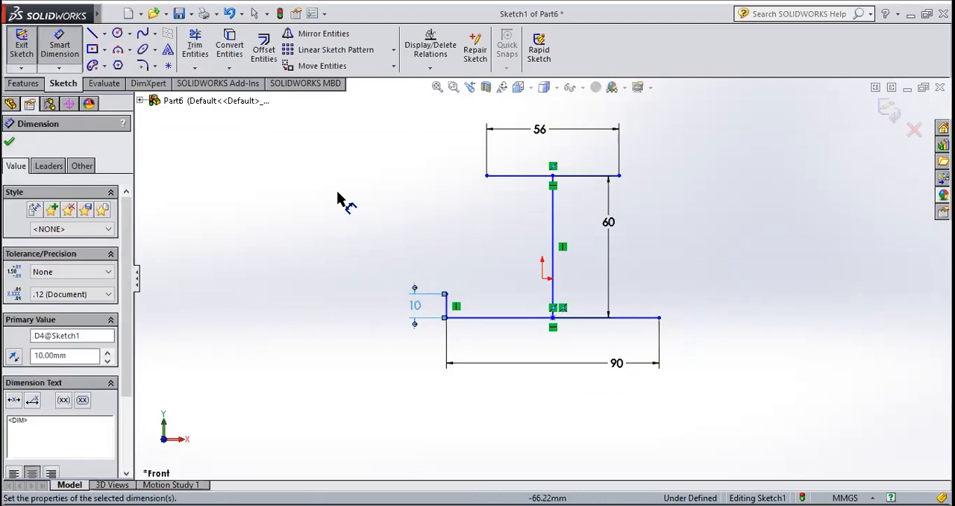
left_click(9, 144)
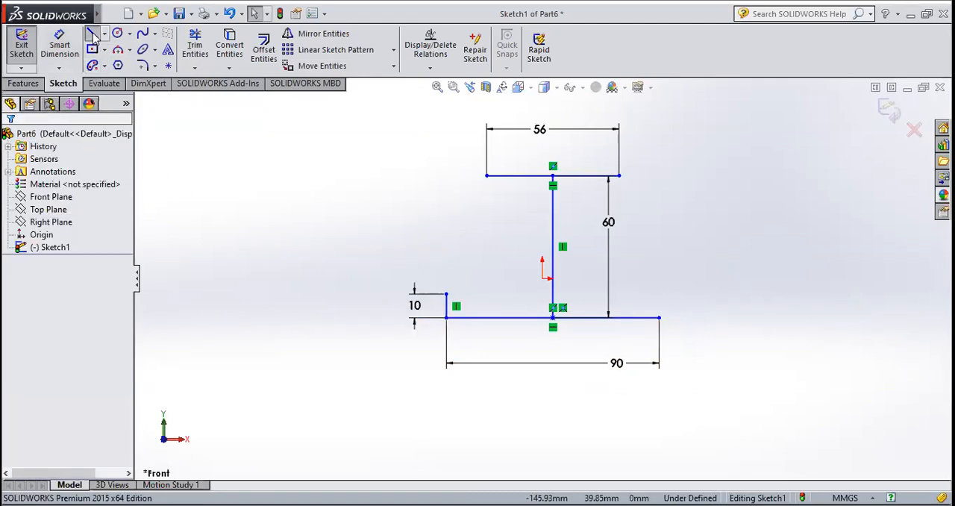
Sketch a vertical line about 10 mm long upward from the right end of the 90 mm base line
left_click(660, 318)
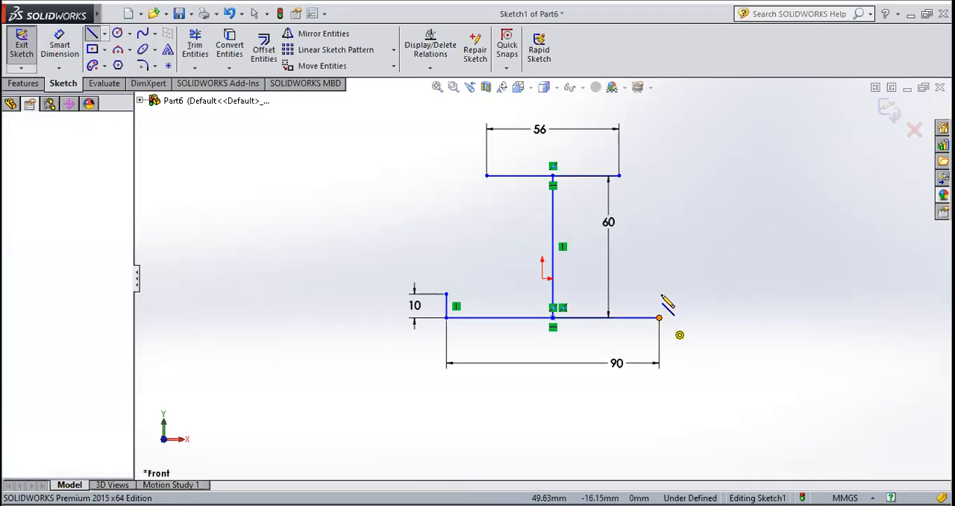
left_click(660, 294)
key("Escape")
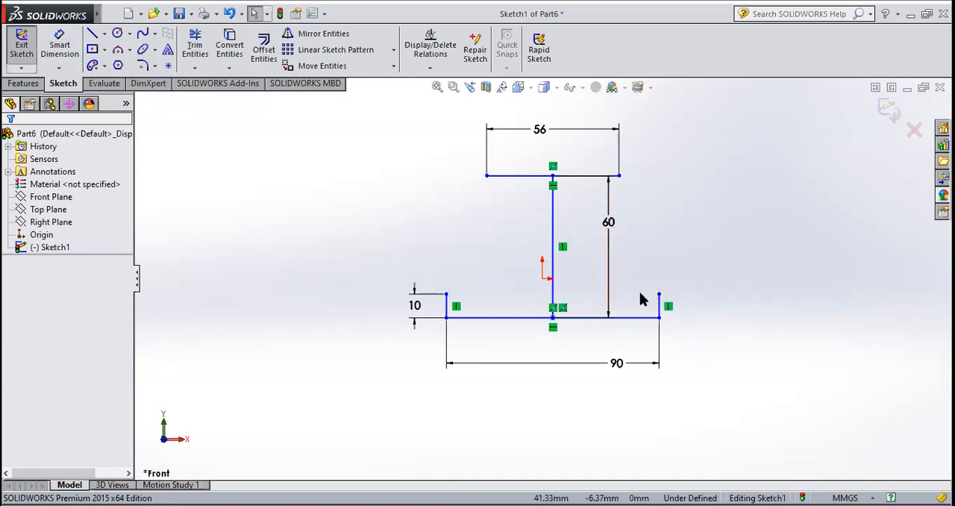
left_click(60, 45)
left_click(659, 308)
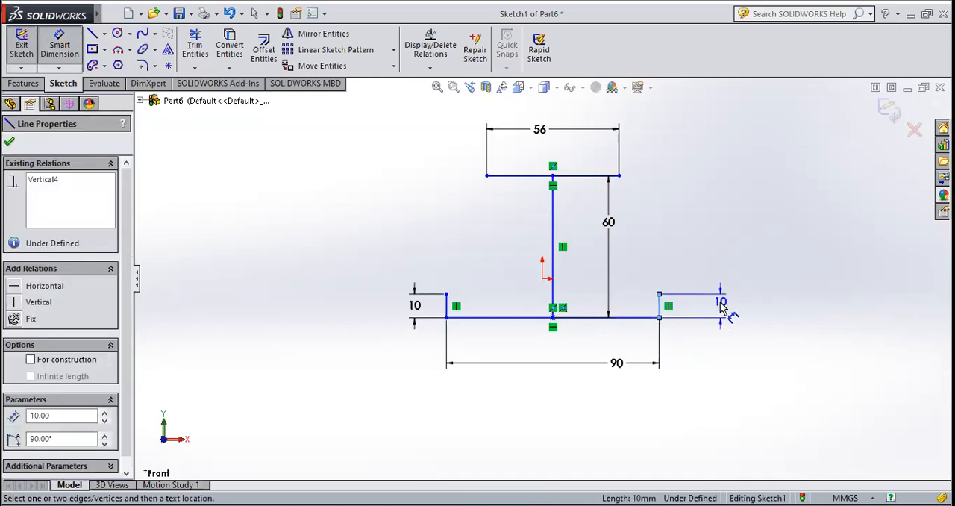
key("Escape")
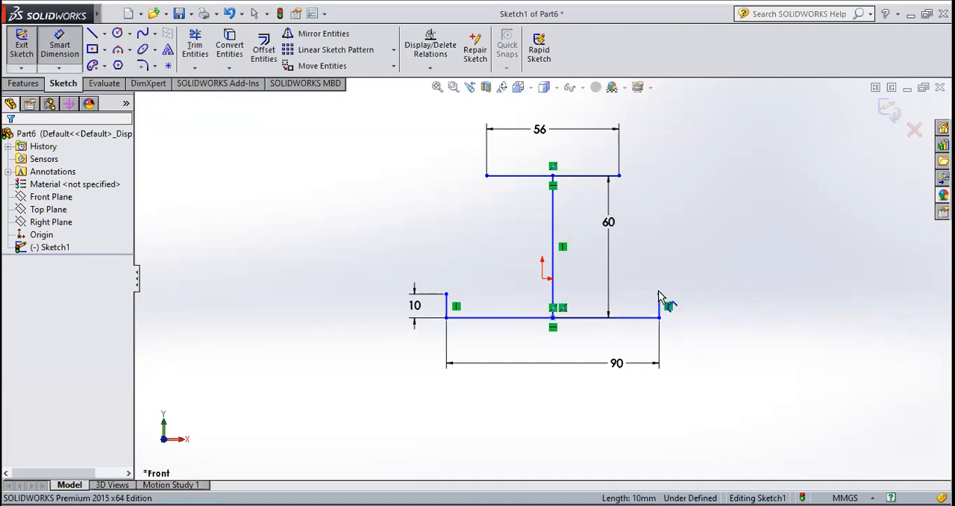
Sketch a slanted line from the upper end of the left 10 mm line to the left end of the 56 mm line
left_click(92, 33)
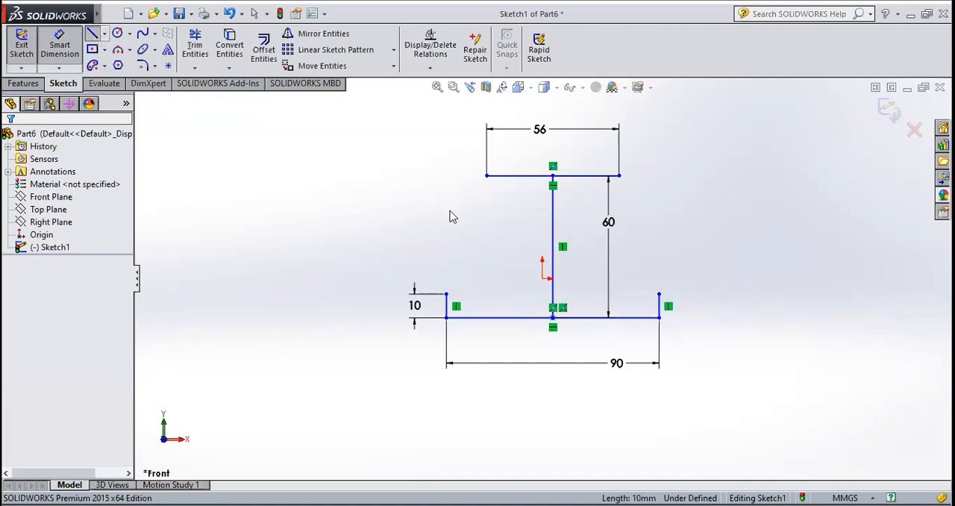
left_click(447, 294)
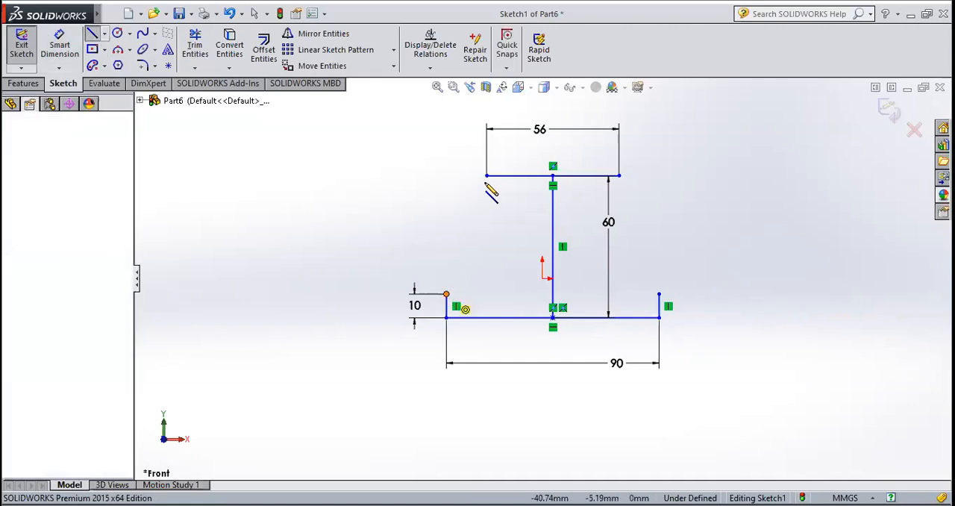
left_click(487, 176)
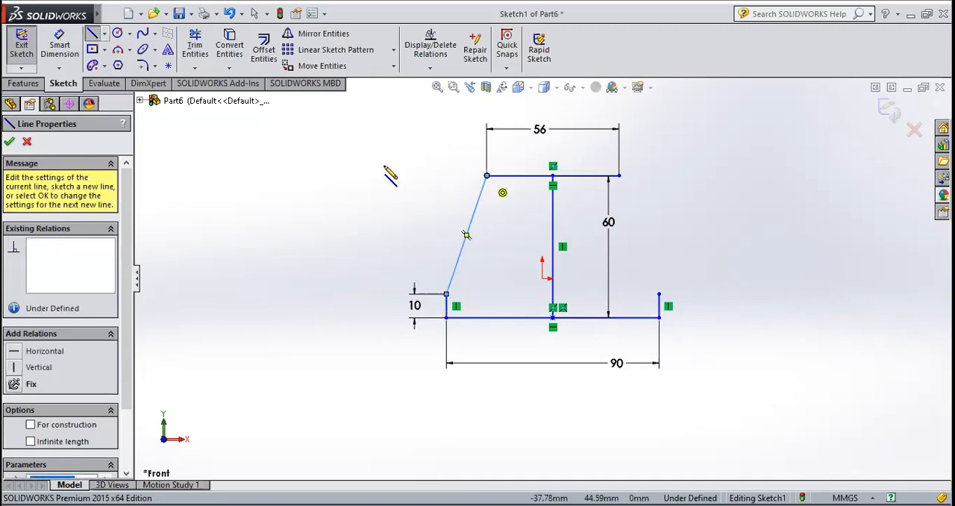
left_click(9, 142)
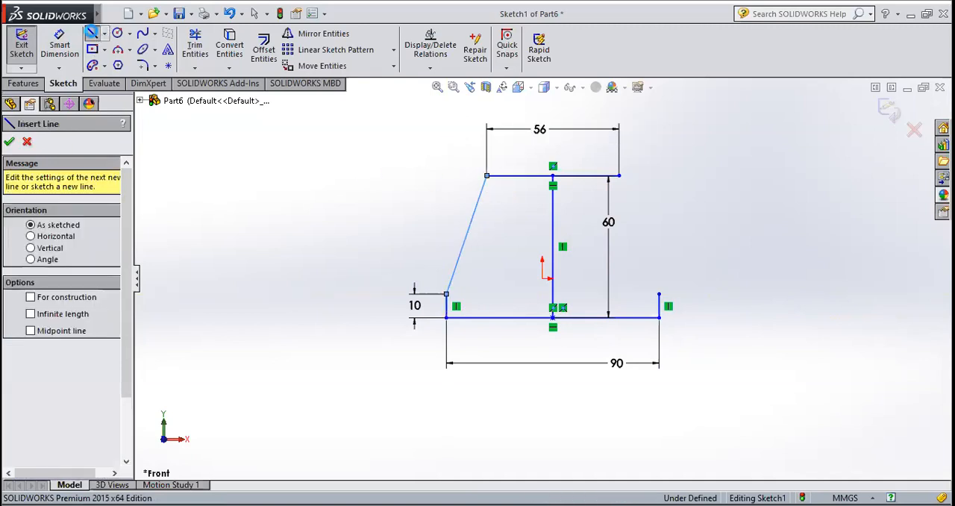
key("Escape")
Sketch a slanted line from the right end of the 56 mm line to the upper end of the right short vertical line
key("Return")
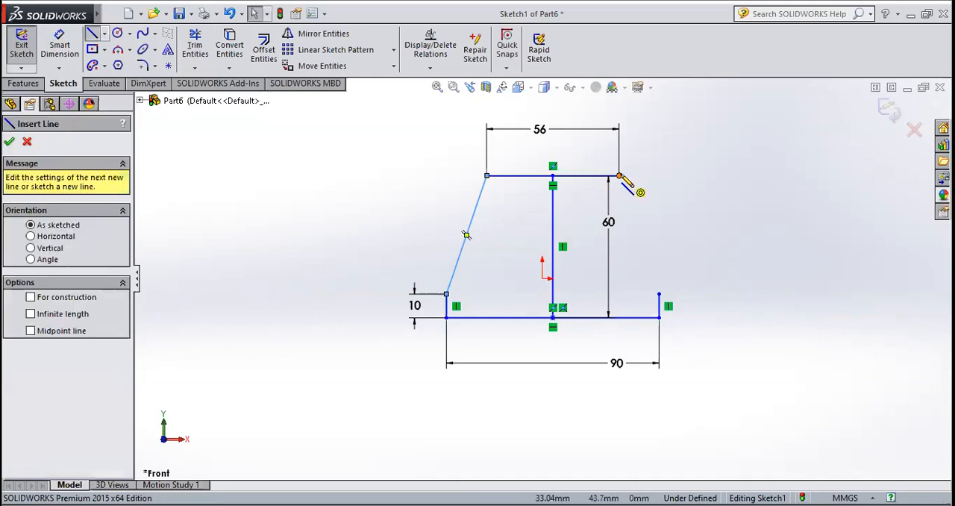
left_click(619, 176)
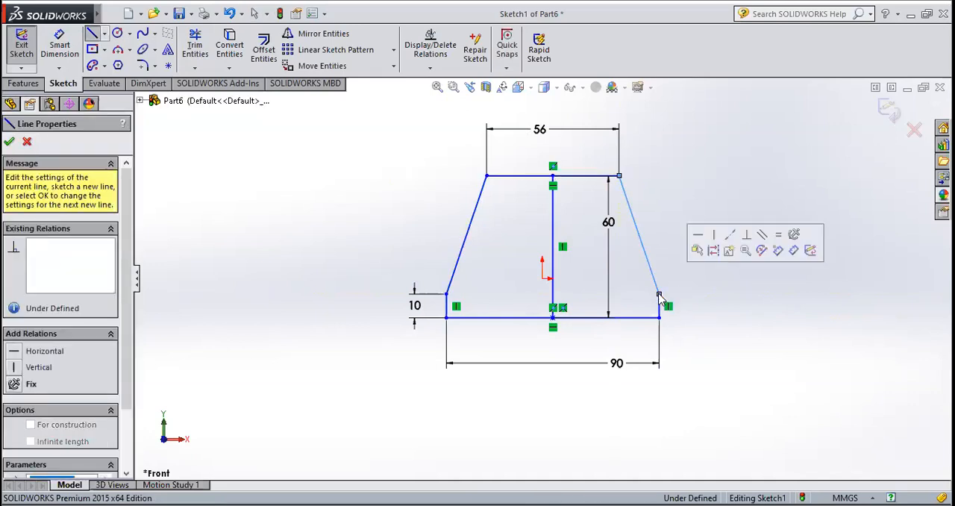
left_click(658, 293)
key("Escape")
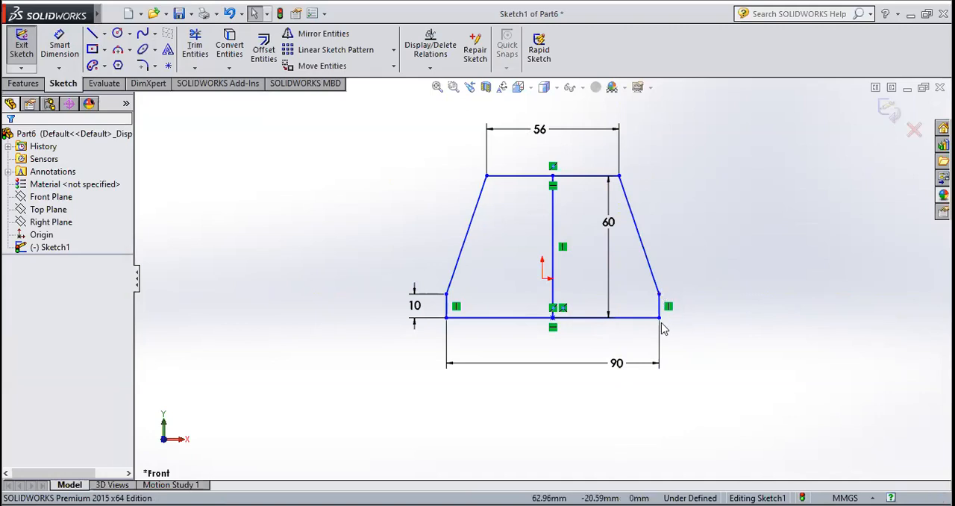
Sketch a vertical line about 12 mm long downward from the midpoint of the 90 mm base line
left_click(94, 37)
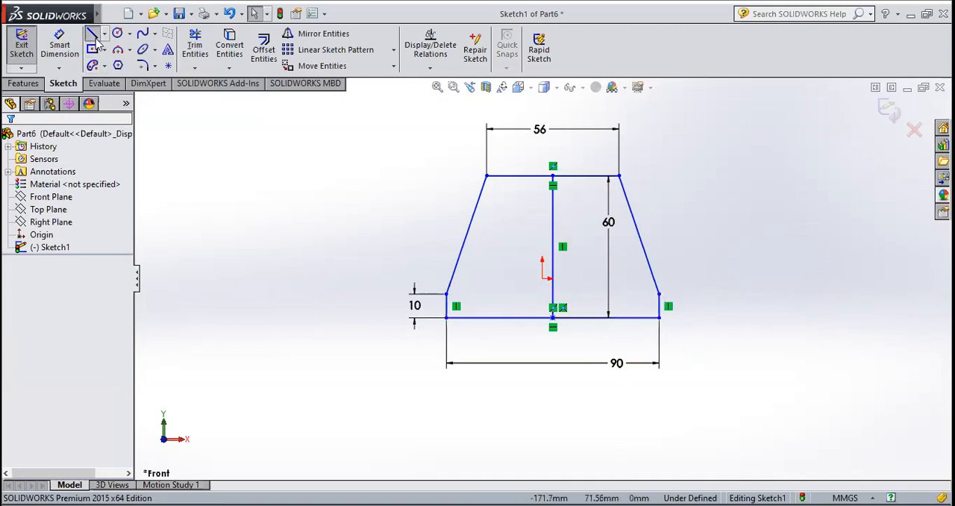
left_click(552, 318)
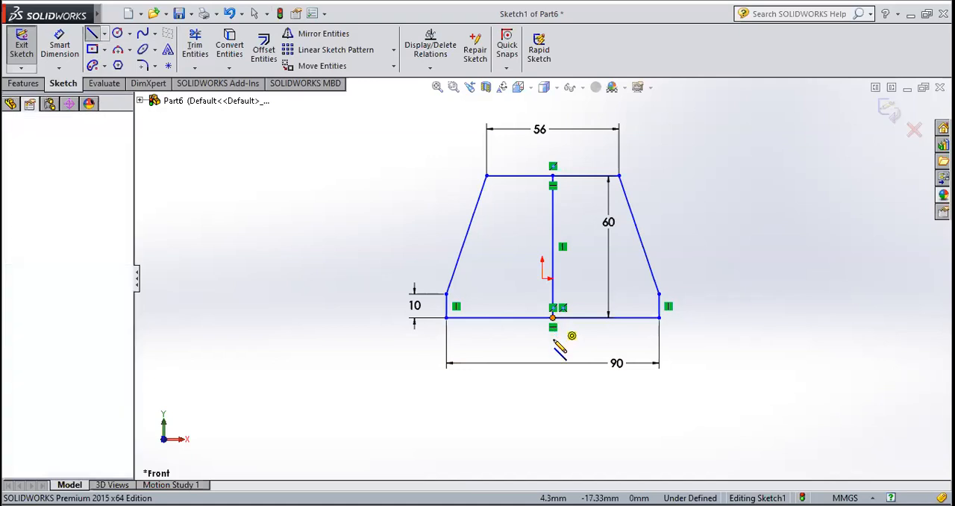
left_click(552, 345)
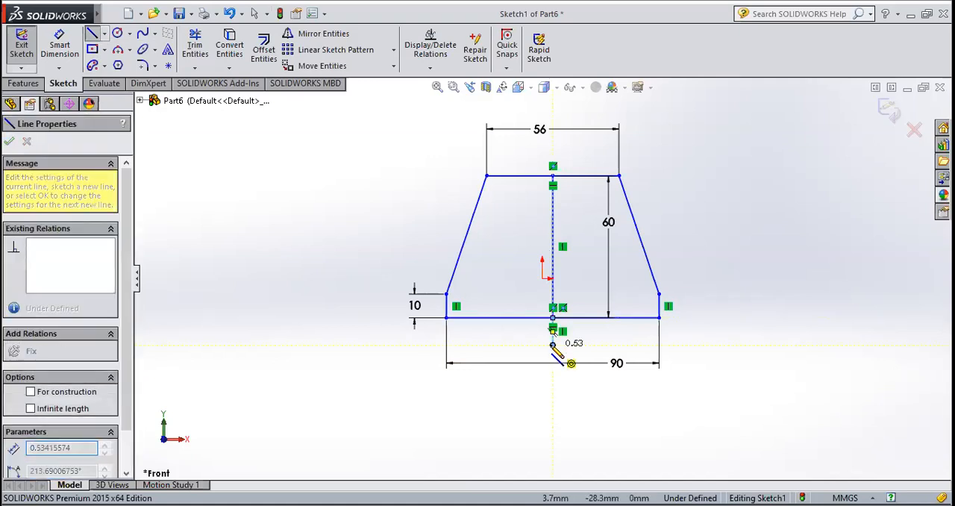
key("Escape")
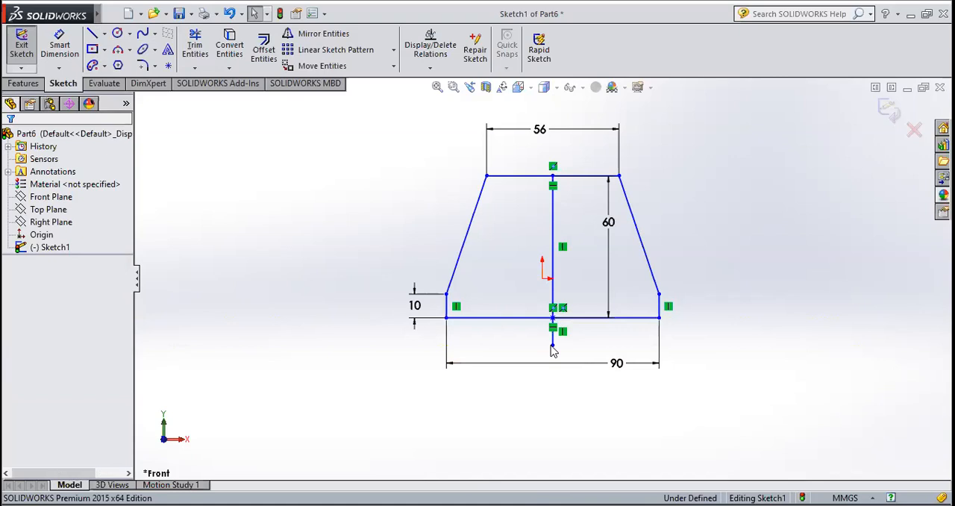
Sketch a horizontal midpoint line about 31 mm long, centred on the lower end of the short vertical line below the base
left_click(105, 34)
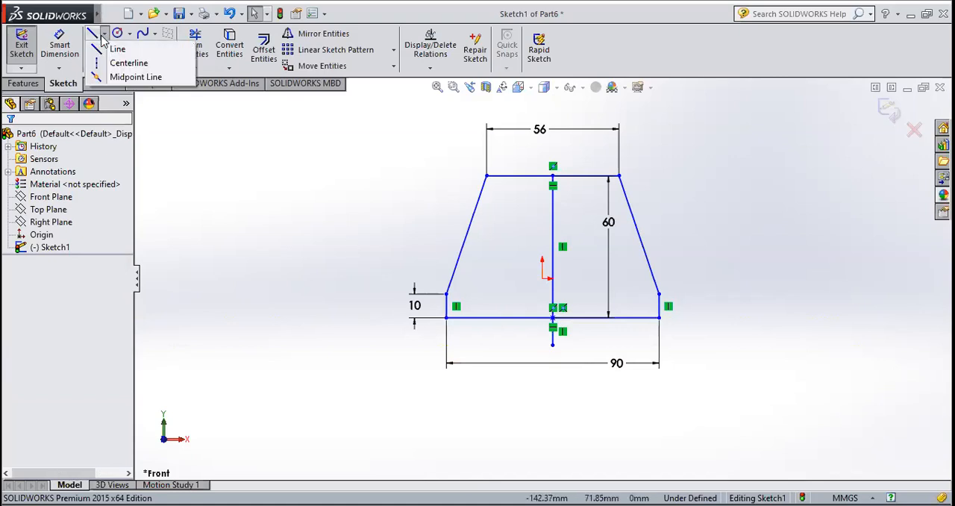
left_click(119, 77)
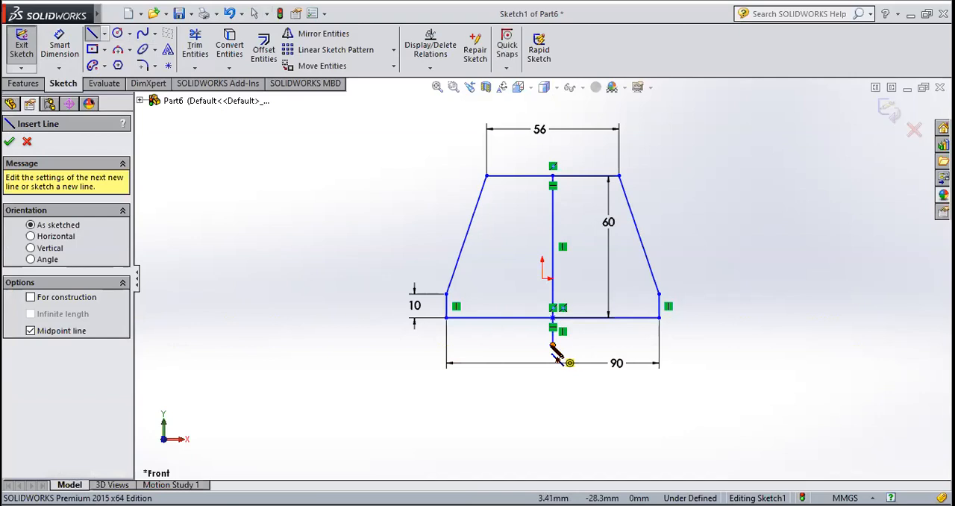
left_click(552, 345)
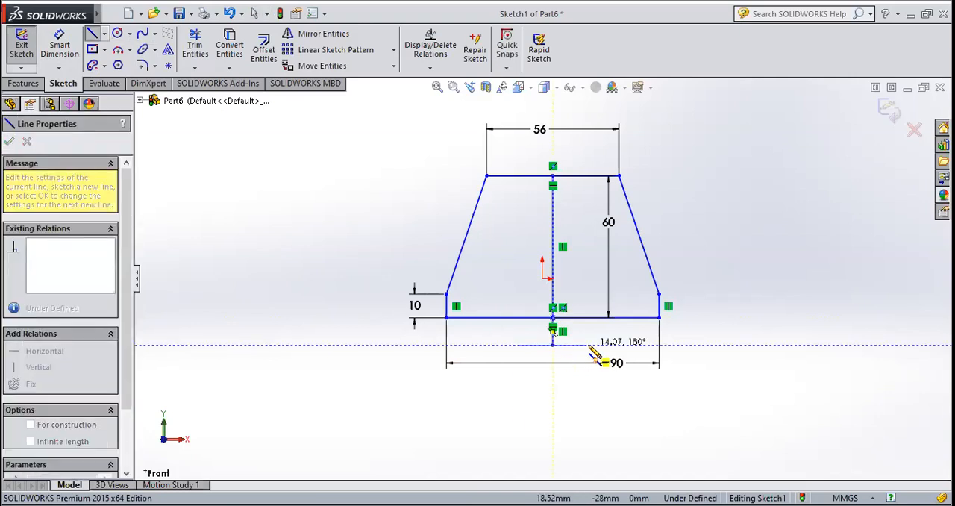
left_click(590, 345)
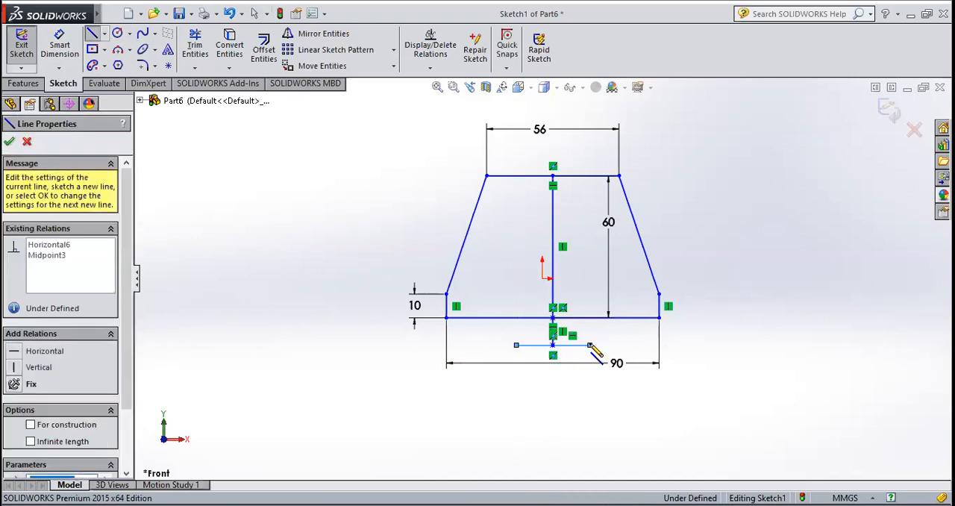
key("Escape")
Dimension the lowest horizontal line and set its length to 30 mm
left_click(60, 46)
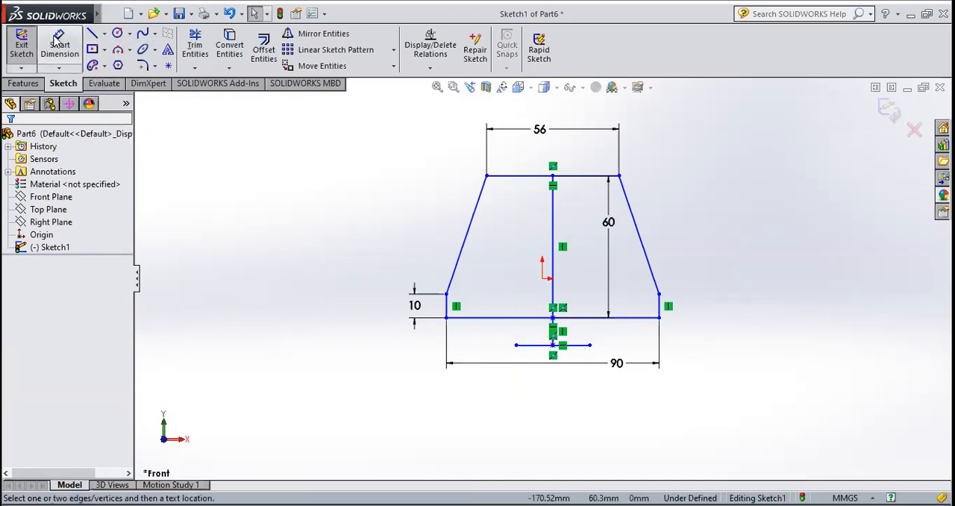
left_click(584, 345)
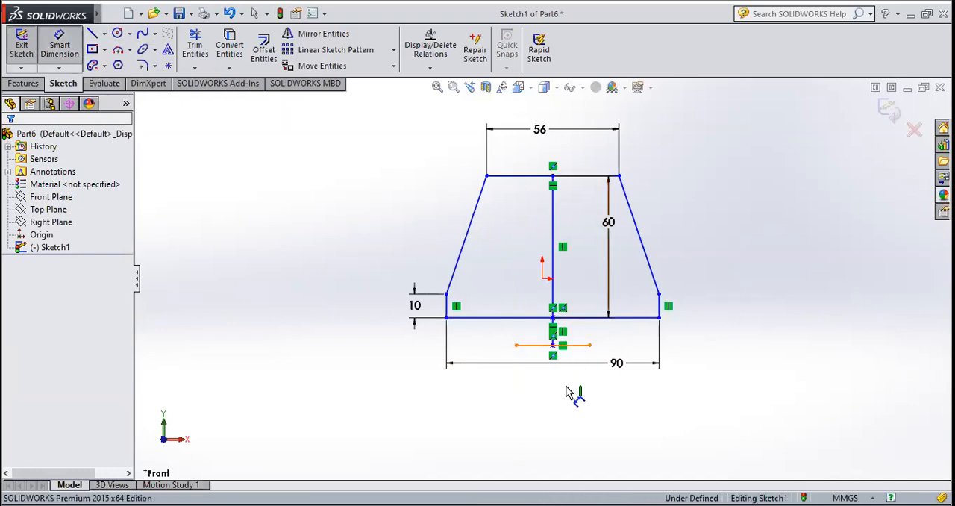
left_click(574, 390)
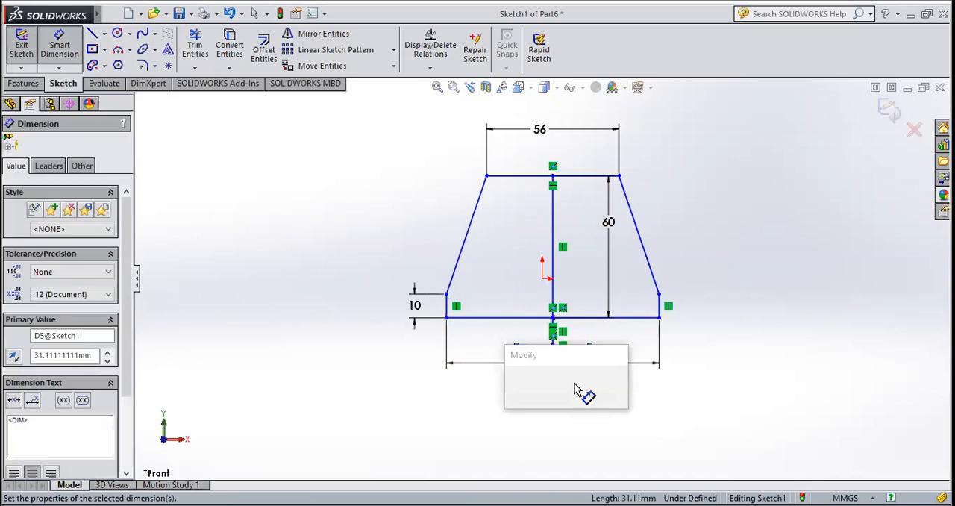
type("30")
key("Return")
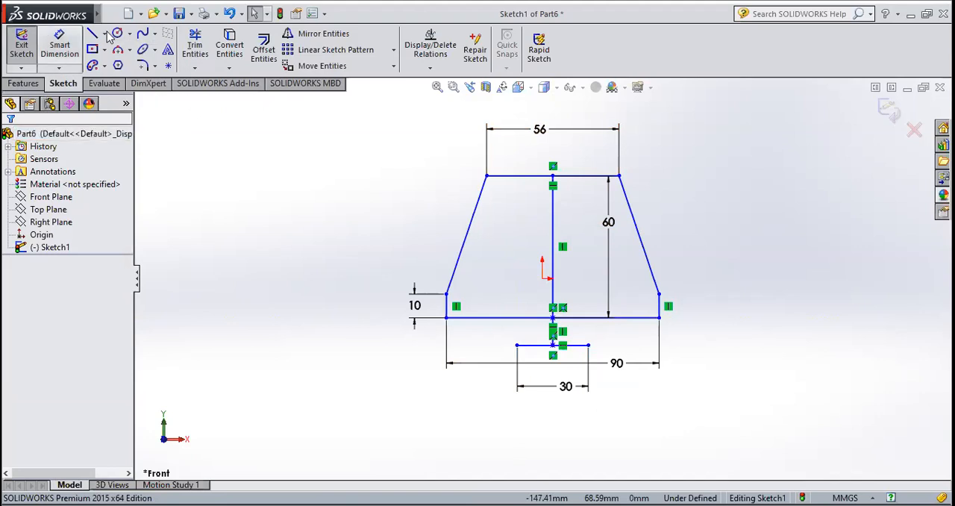
Dimension the short vertical line below the base line and set its length to 10 mm
scroll(532, 368, "down", 1)
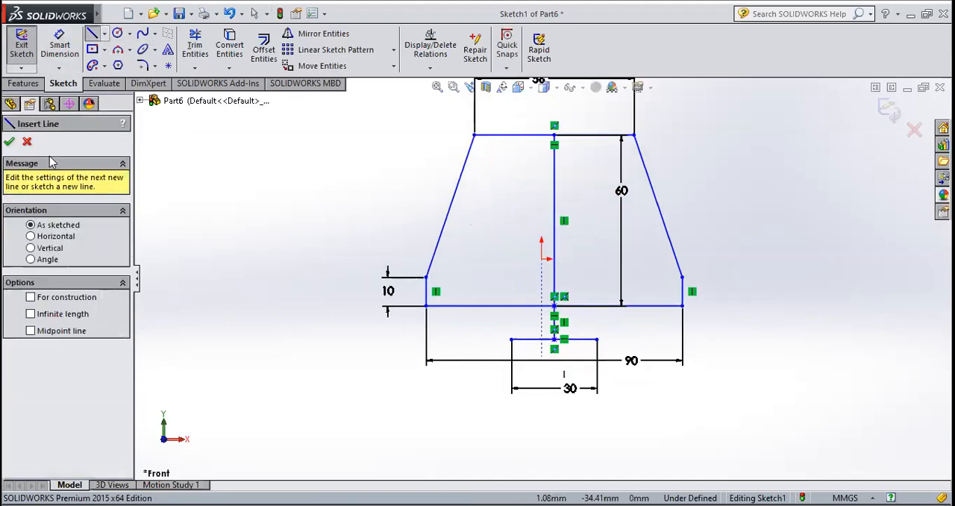
left_click(9, 141)
left_click(63, 45)
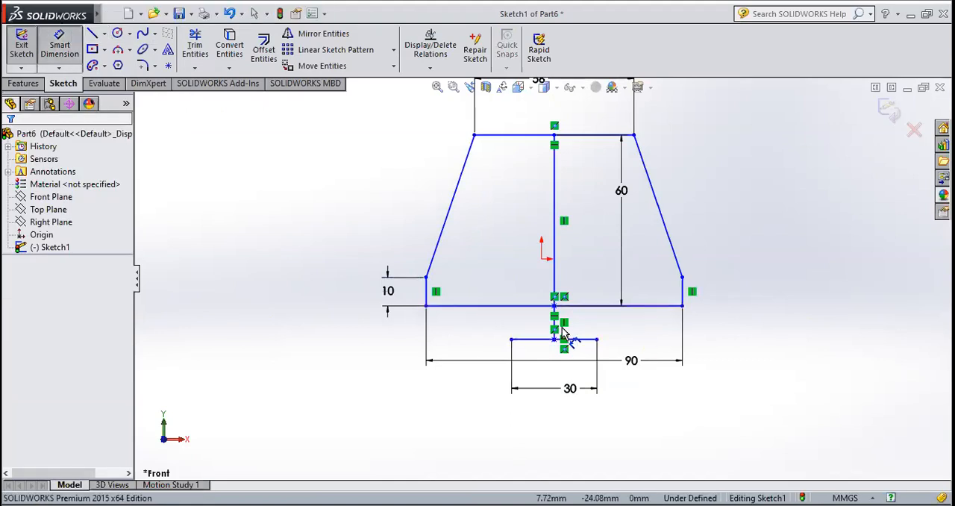
left_click(598, 326)
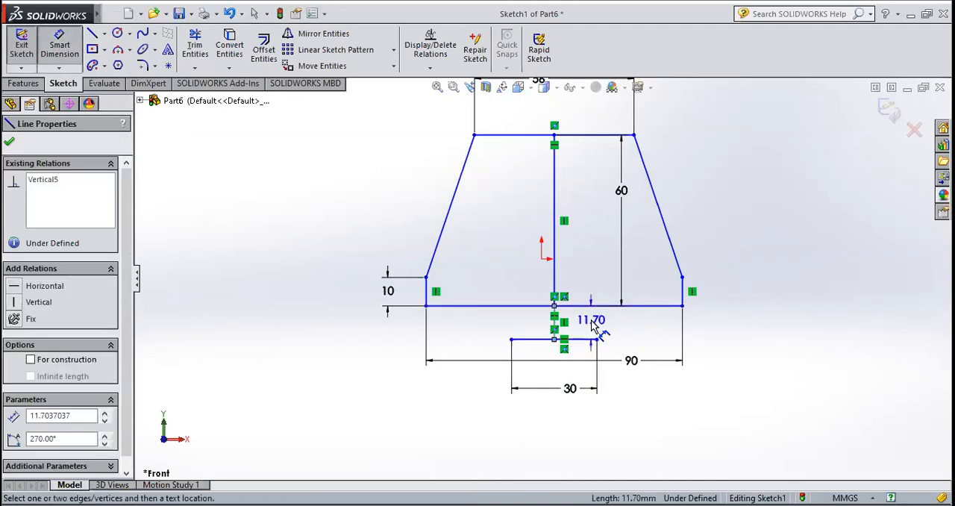
left_click(591, 323)
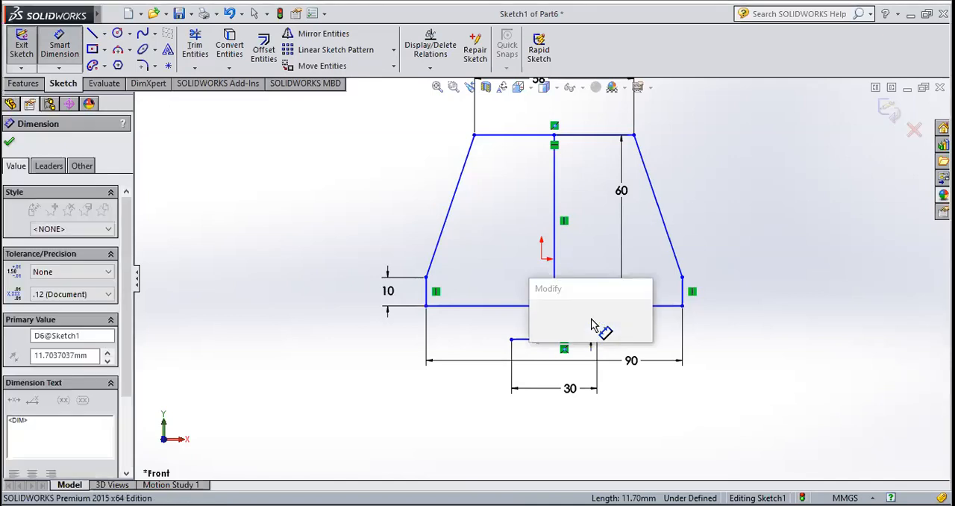
type("10")
key("Return")
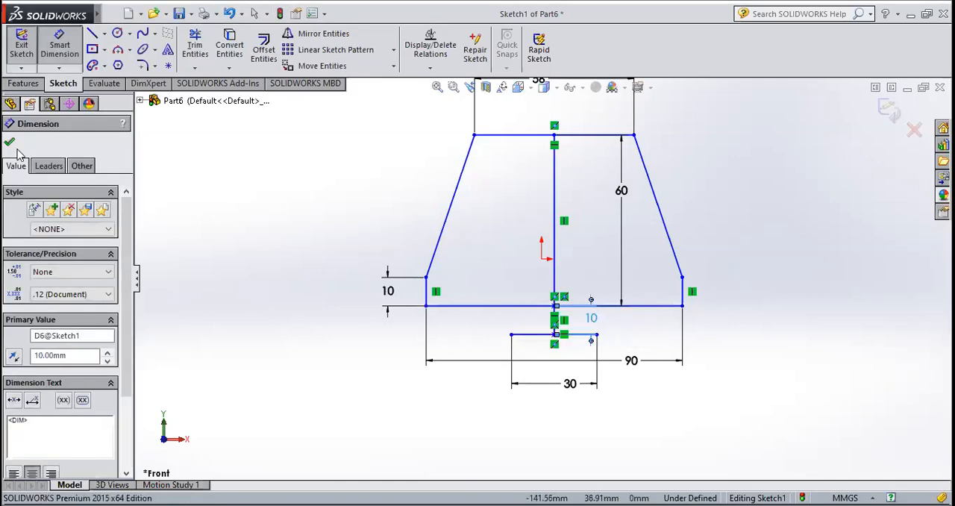
left_click(10, 143)
Sketch vertical lines from both ends of the 30 mm line up to the 90 mm base line
left_click(92, 33)
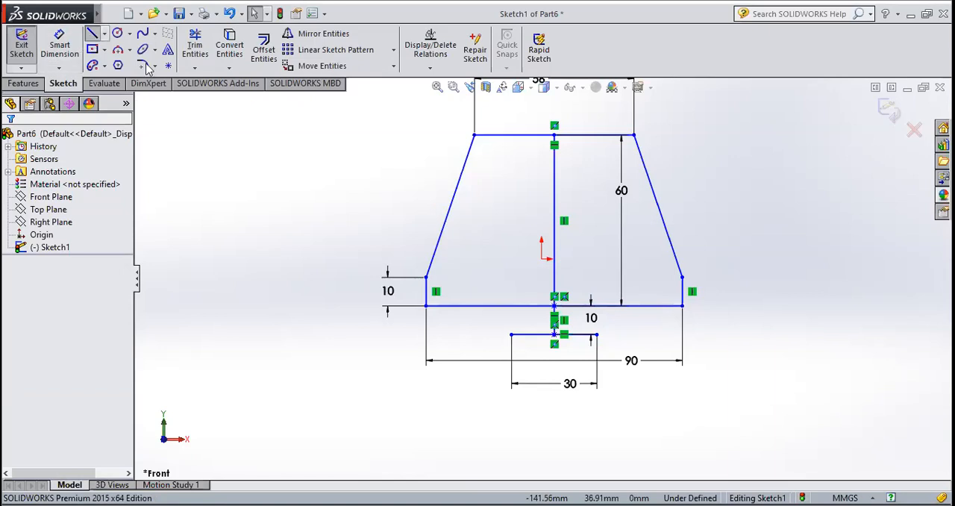
left_click(512, 334)
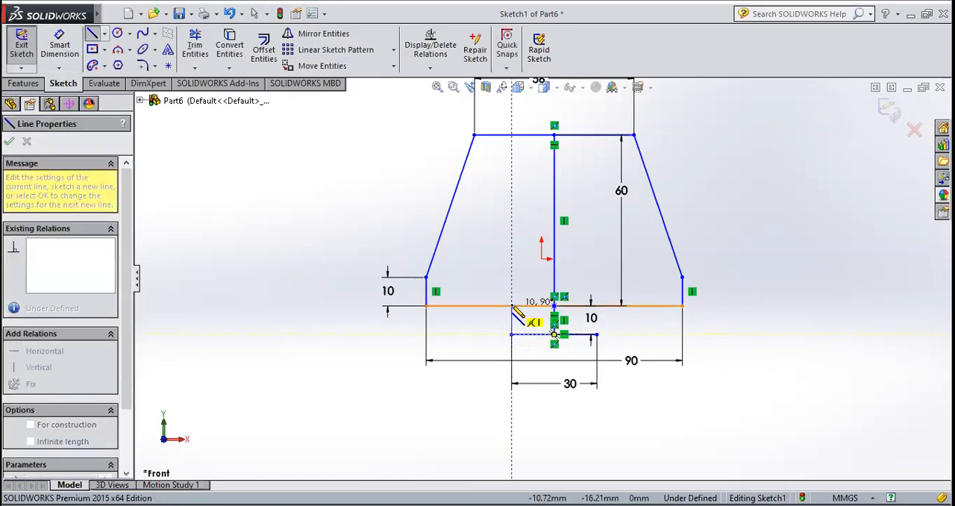
left_click(513, 307)
key("Escape")
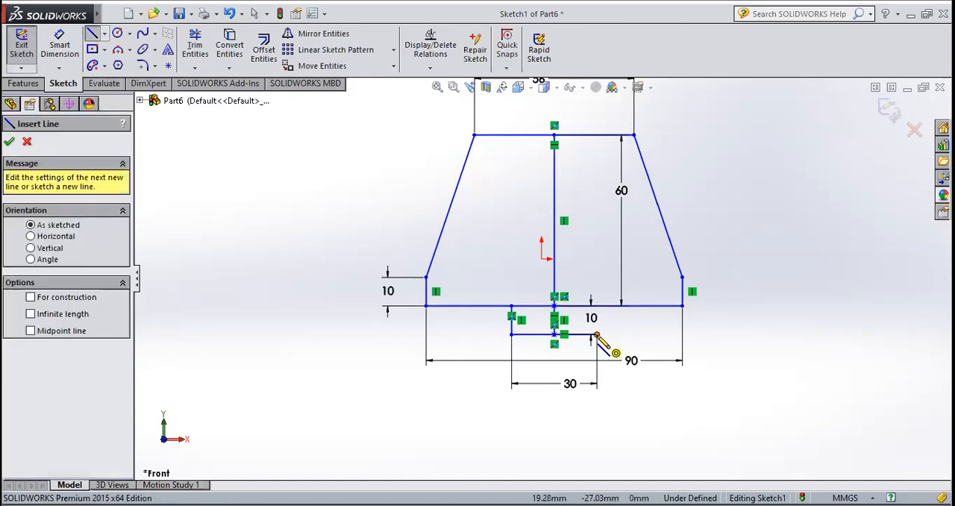
left_click(597, 335)
left_click(597, 306)
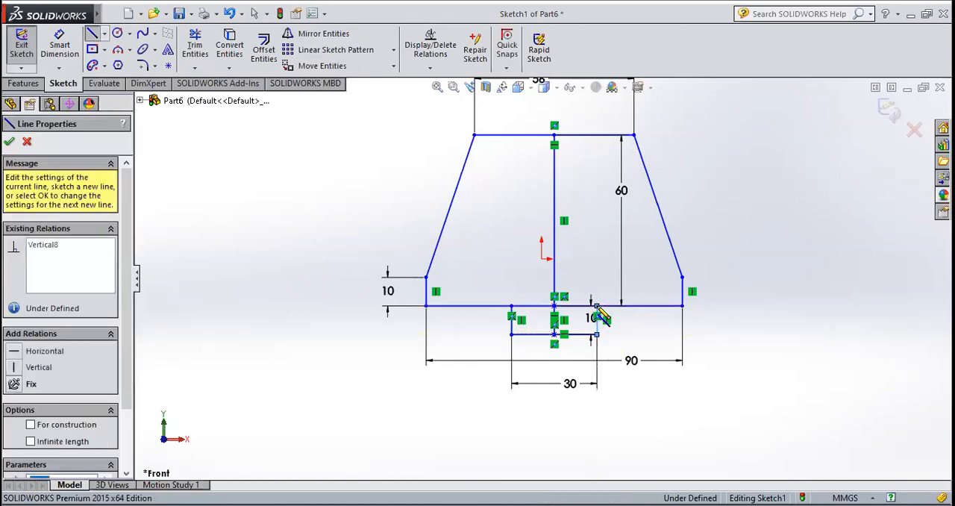
Delete the 60 mm vertical centre line and the short vertical line below it, together with their attached dimensions
key("Escape")
key("Escape")
scroll(576, 328, "down", 3)
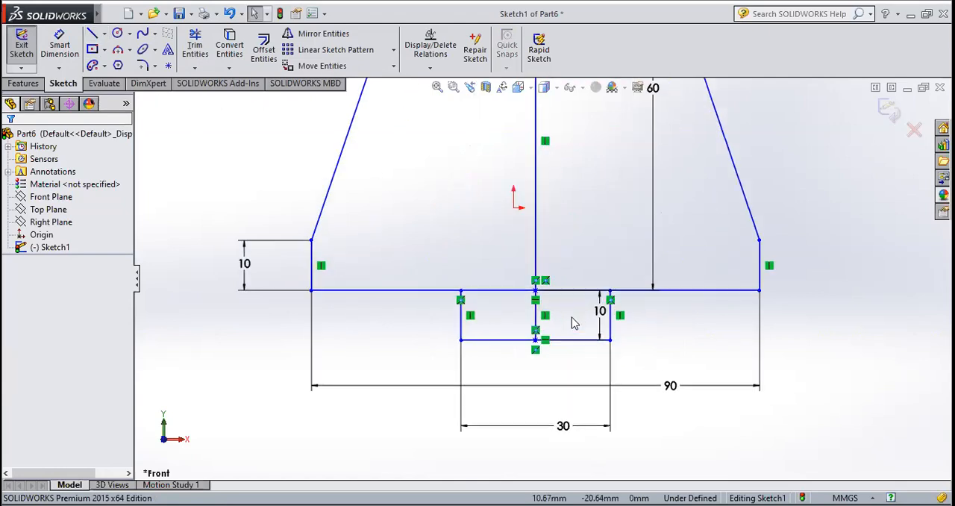
left_click(536, 239)
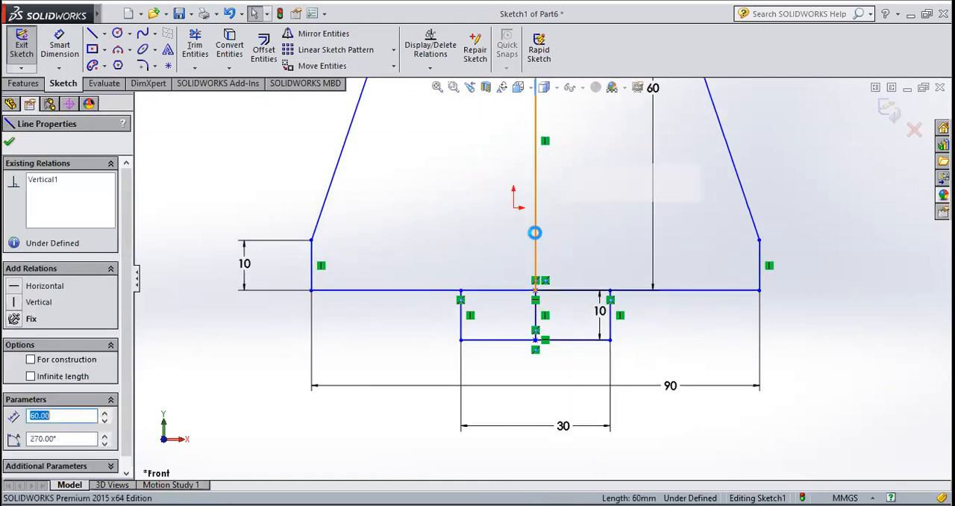
key("Delete")
left_click(398, 264)
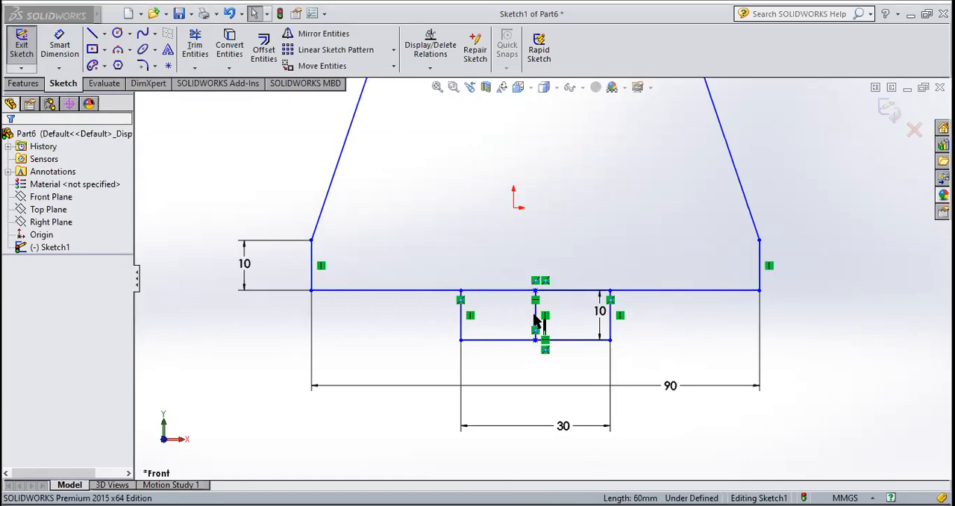
left_click(539, 313)
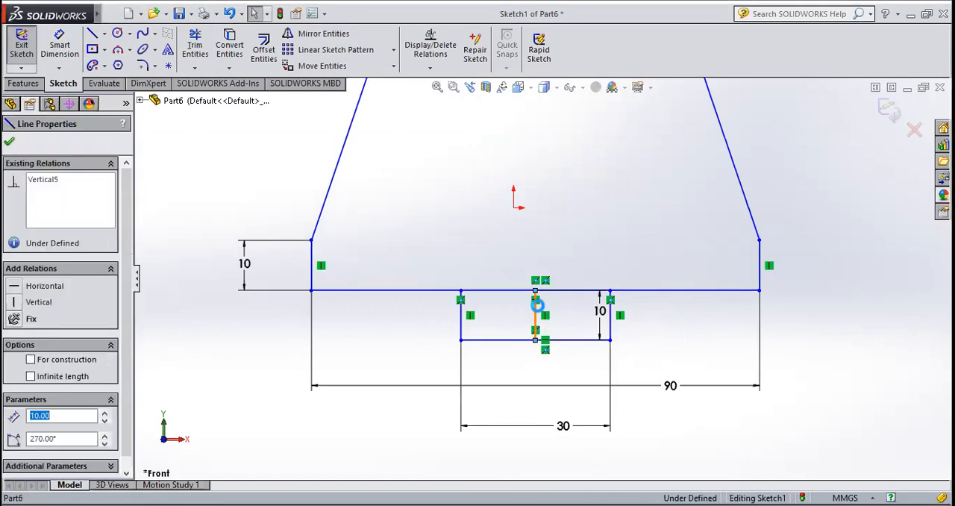
key("Delete")
left_click(405, 263)
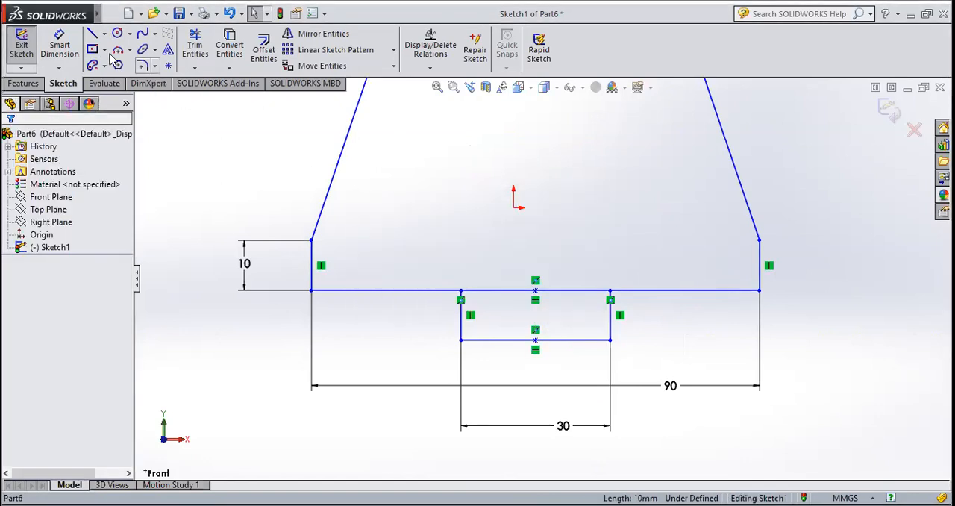
Trim away the base line segment between the tab's two vertical sides and exit the sketch
scroll(597, 435, "down", 2)
scroll(596, 433, "up", 7)
scroll(556, 250, "down", 4)
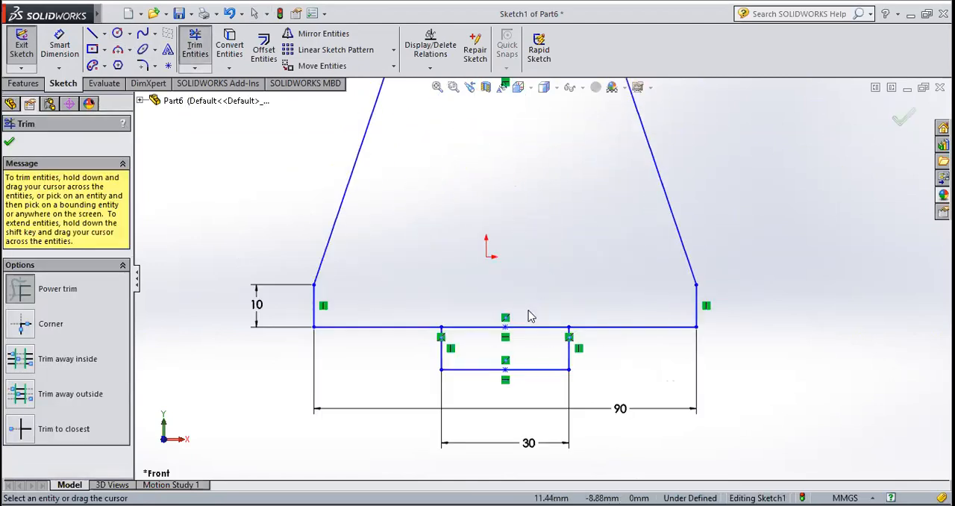
left_click_drag(529, 315, 493, 333)
key("Escape")
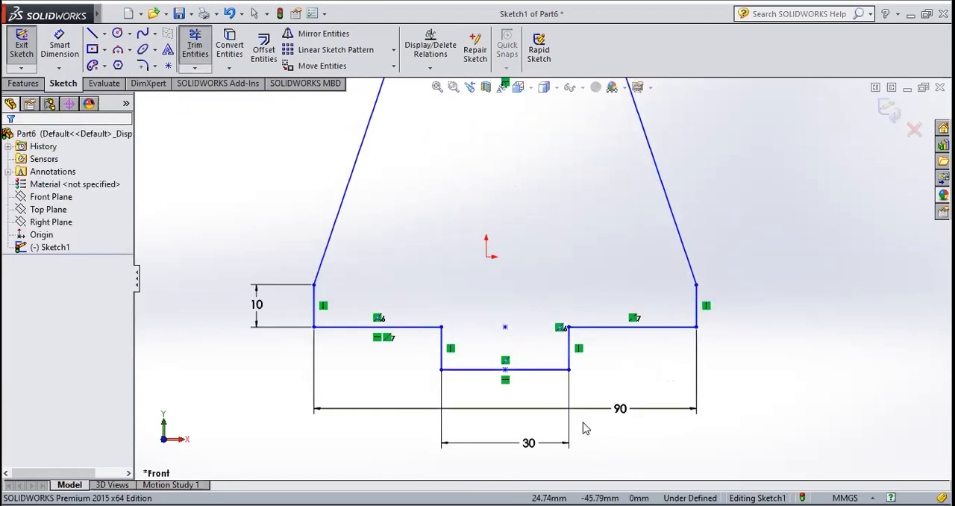
scroll(552, 276, "up", 3)
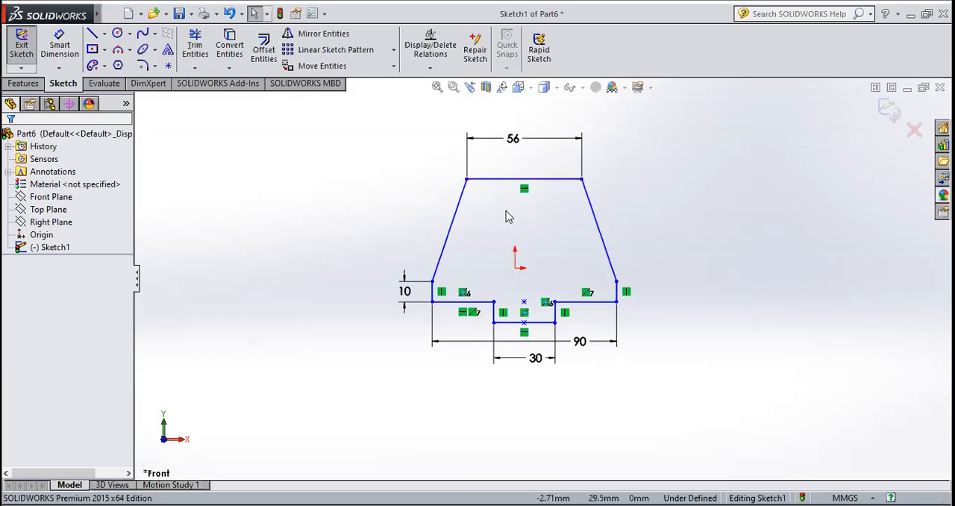
left_click(21, 46)
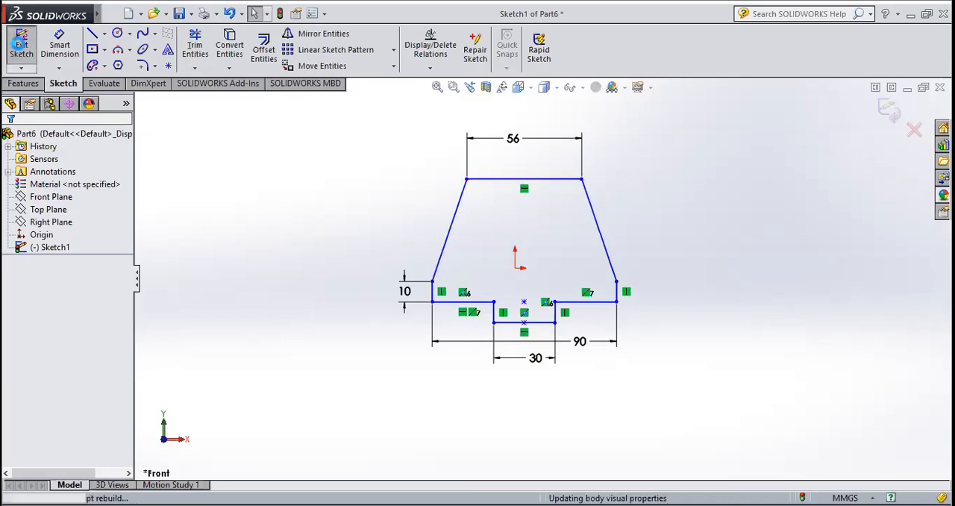
Extrude the closed profile 50 mm as a boss with the Mid Plane end condition
left_click(24, 84)
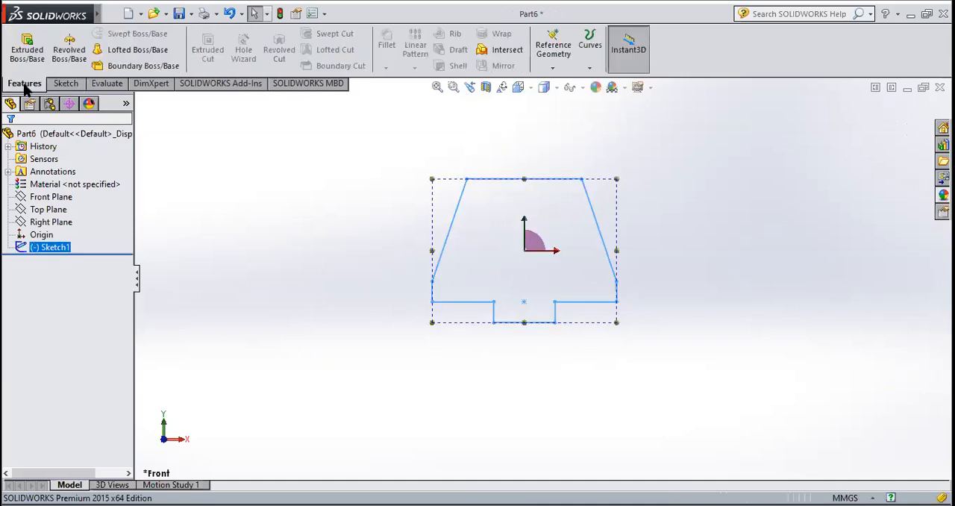
left_click(27, 46)
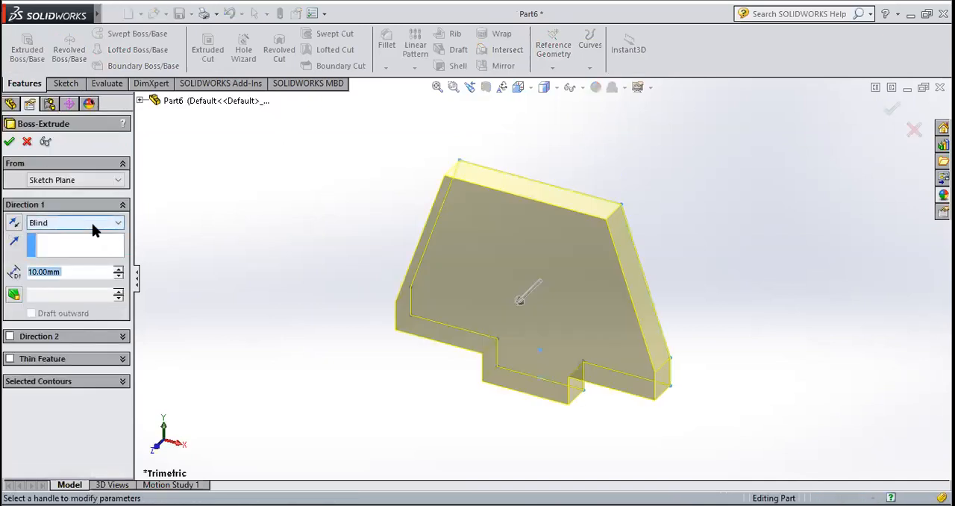
left_click(92, 222)
left_click(72, 284)
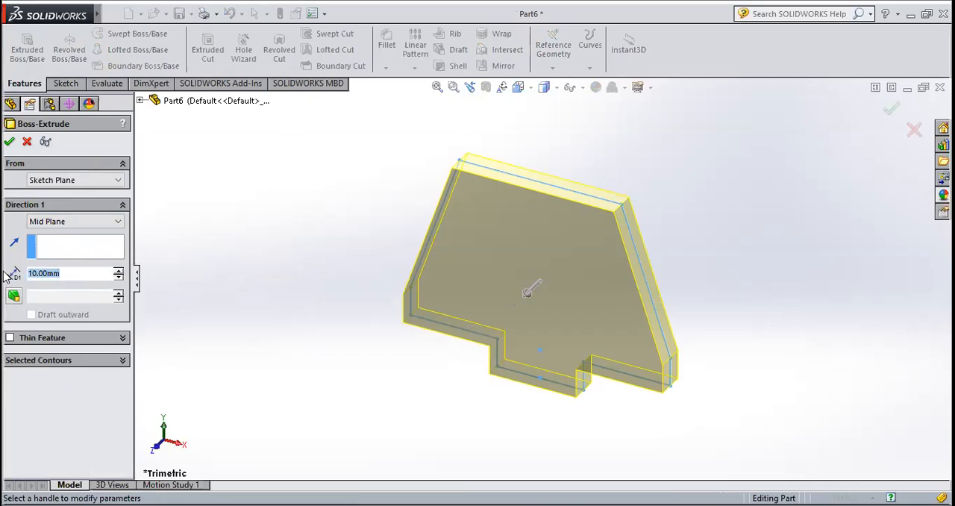
type("50")
key("Return")
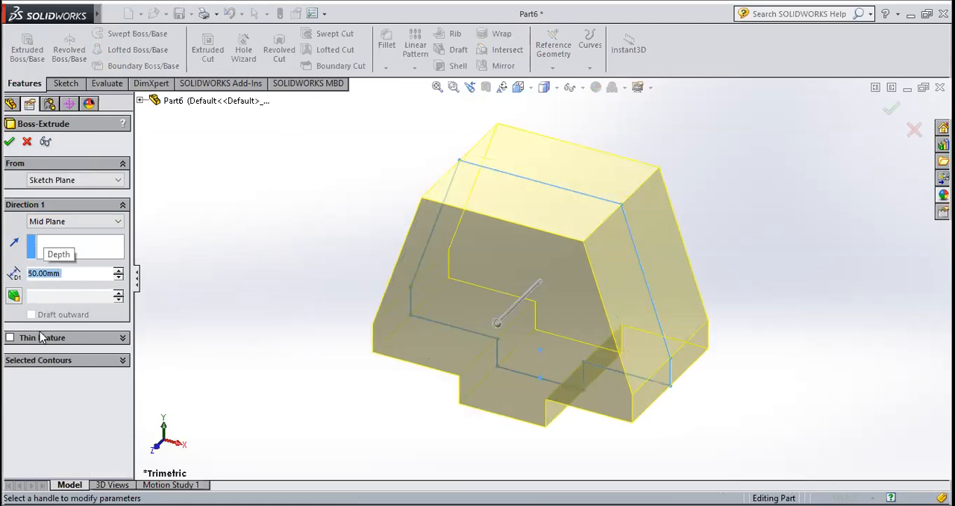
left_click(10, 143)
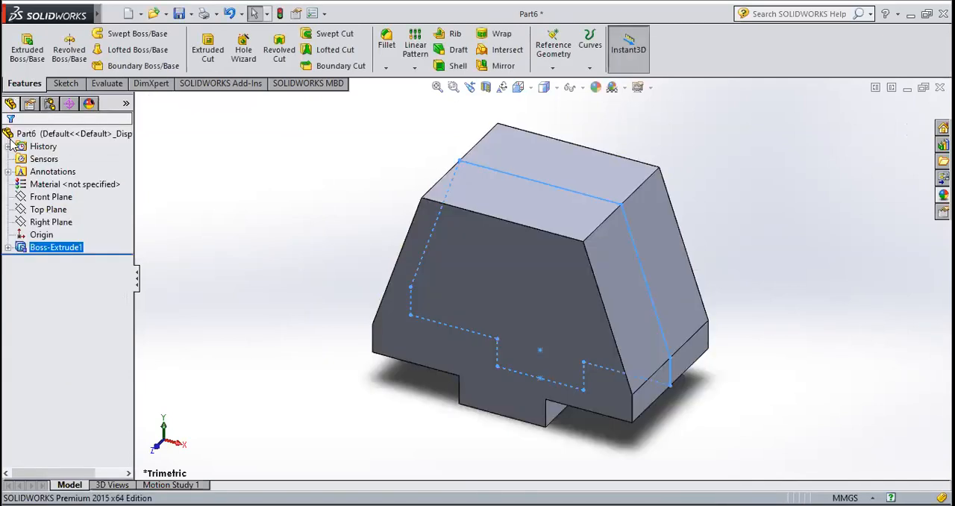
left_click(331, 257)
middle_click_drag(335, 348, 297, 281)
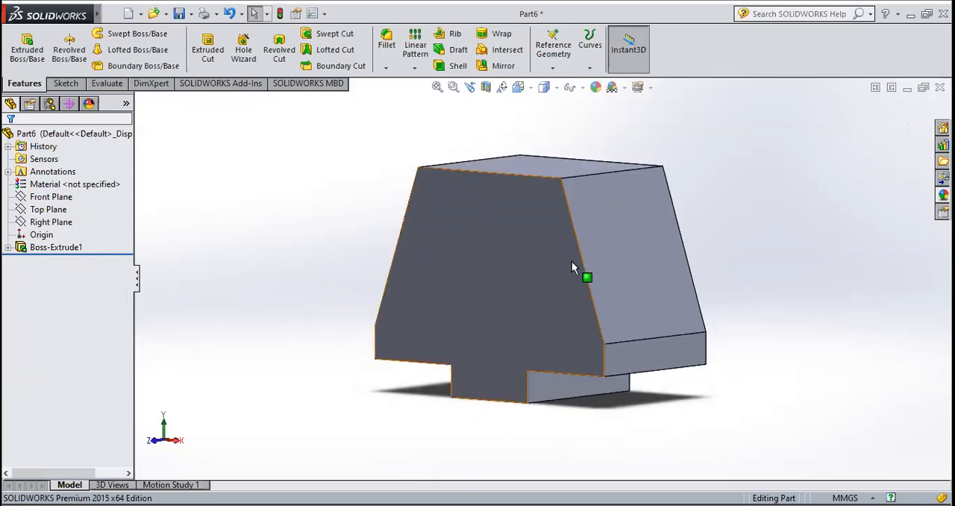
middle_click(579, 308)
scroll(580, 308, "down", 2)
middle_click_drag(580, 309, 530, 310)
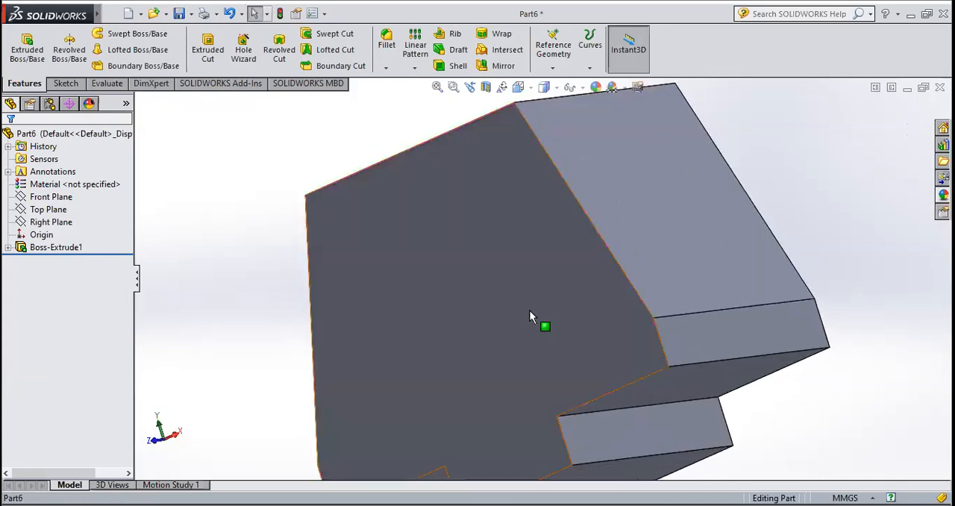
scroll(530, 309, "up", 5)
middle_click_drag(558, 282, 587, 360)
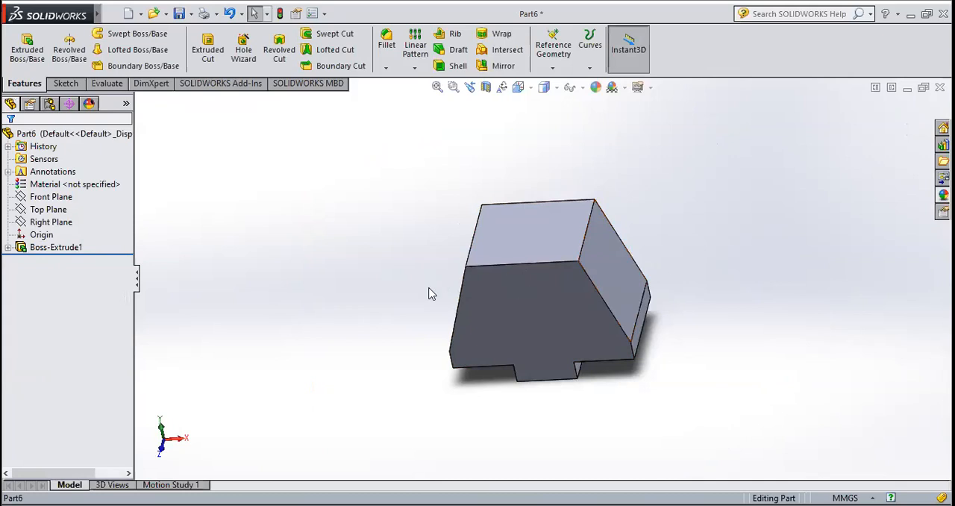
Start a sketch on the body's sloped face on the +X side and view it normal to the sketch plane
left_click(65, 83)
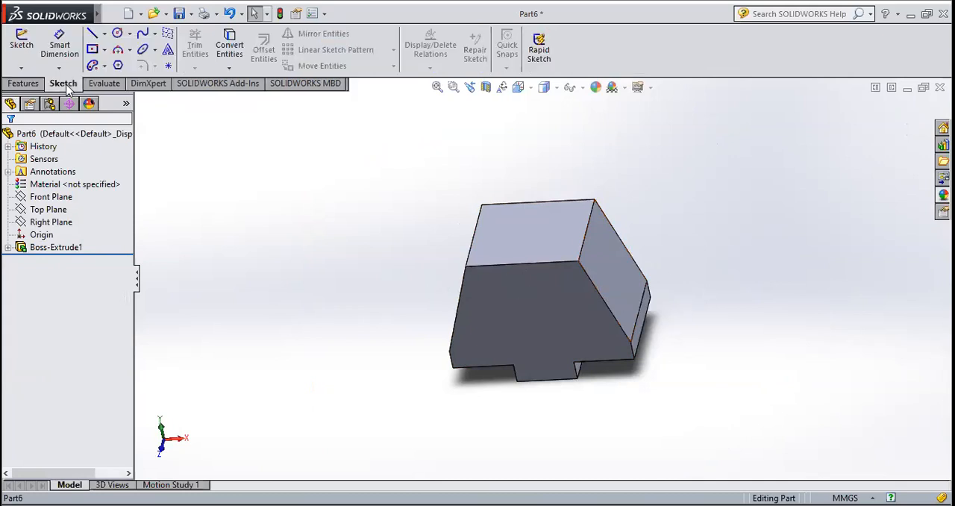
left_click(21, 45)
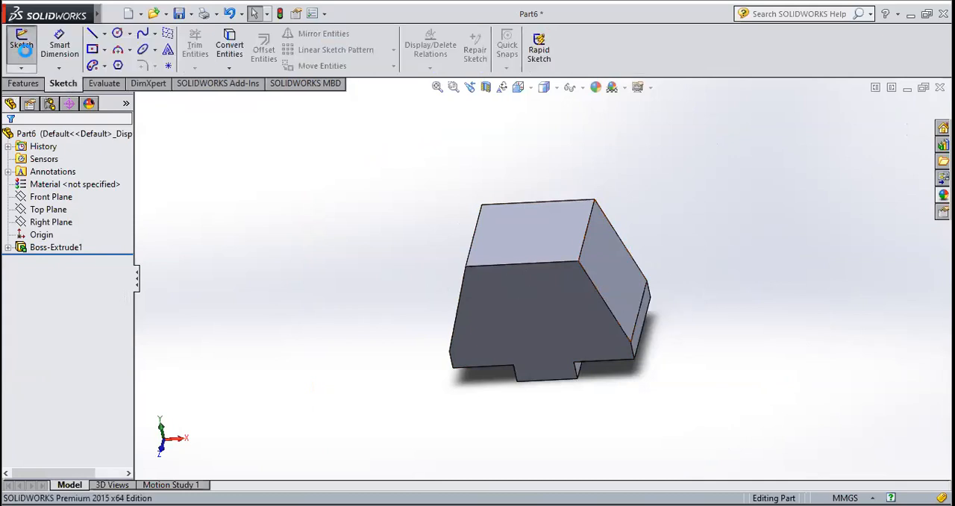
left_click(604, 264)
left_click(518, 88)
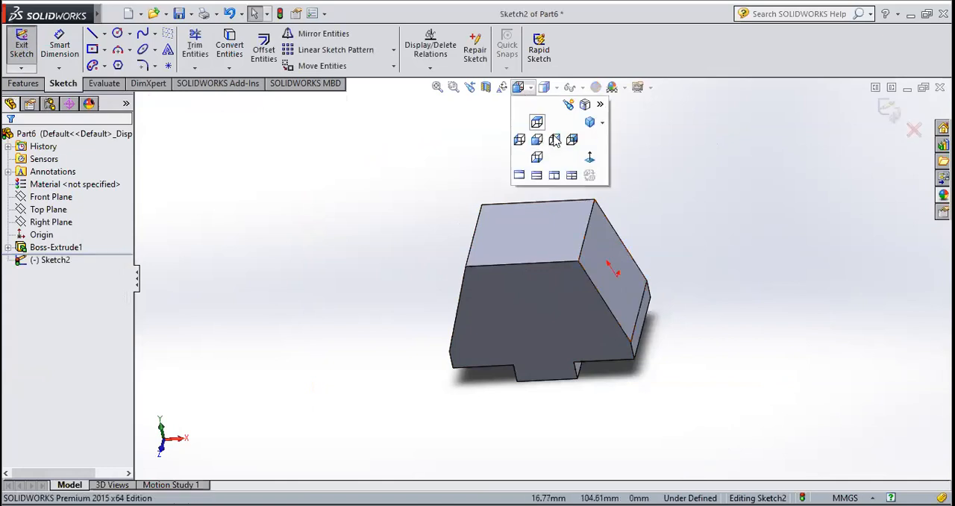
left_click(590, 158)
middle_click_drag(650, 261, 694, 258)
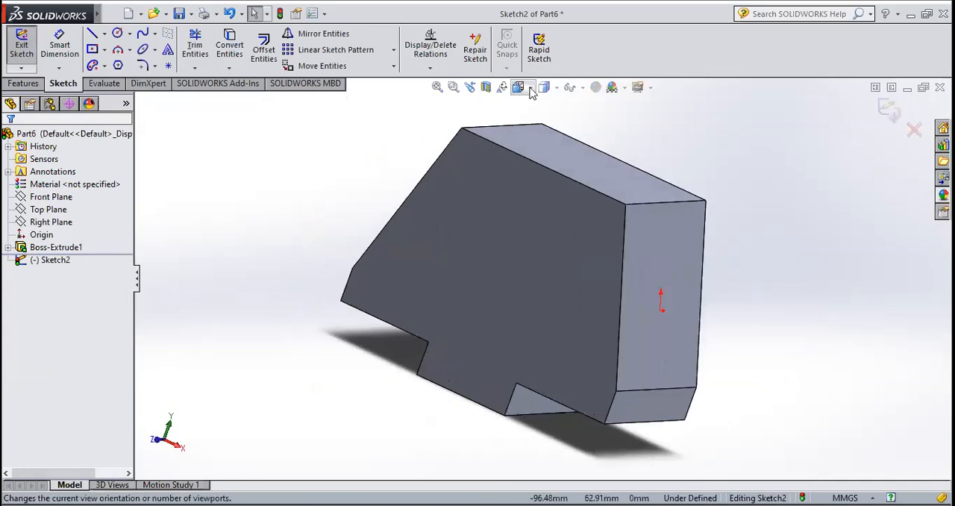
left_click(518, 87)
left_click(590, 158)
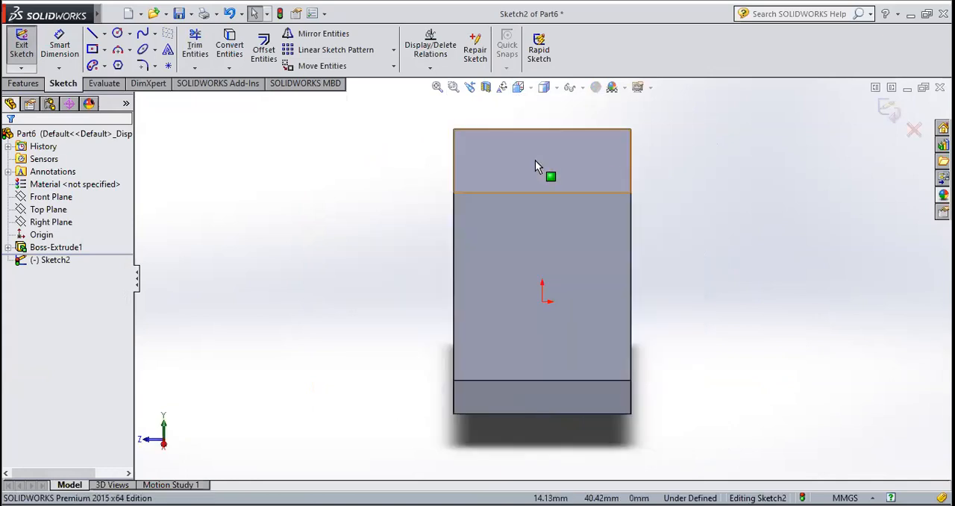
Sketch a center rectangle about 27 by 39 mm, centred on the sketch origin of the sloped face
left_click(104, 49)
left_click(127, 79)
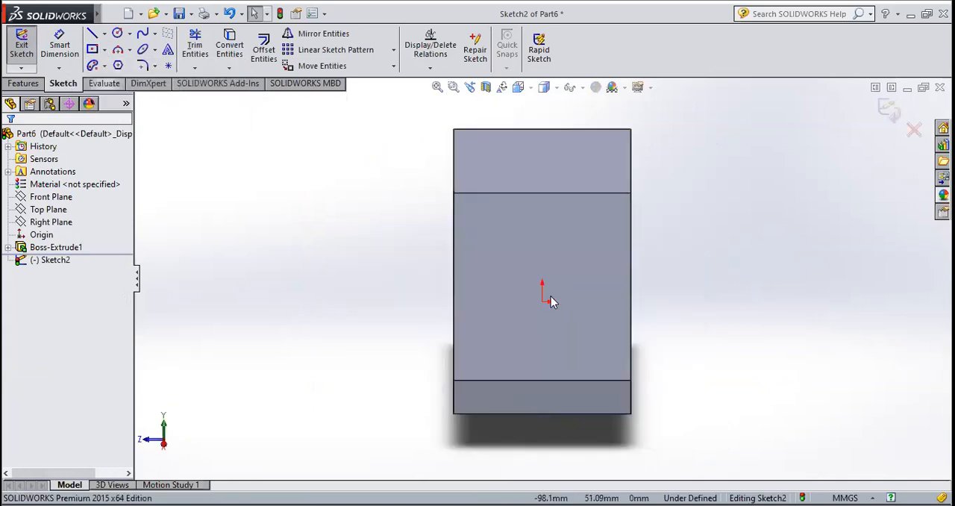
left_click(541, 301)
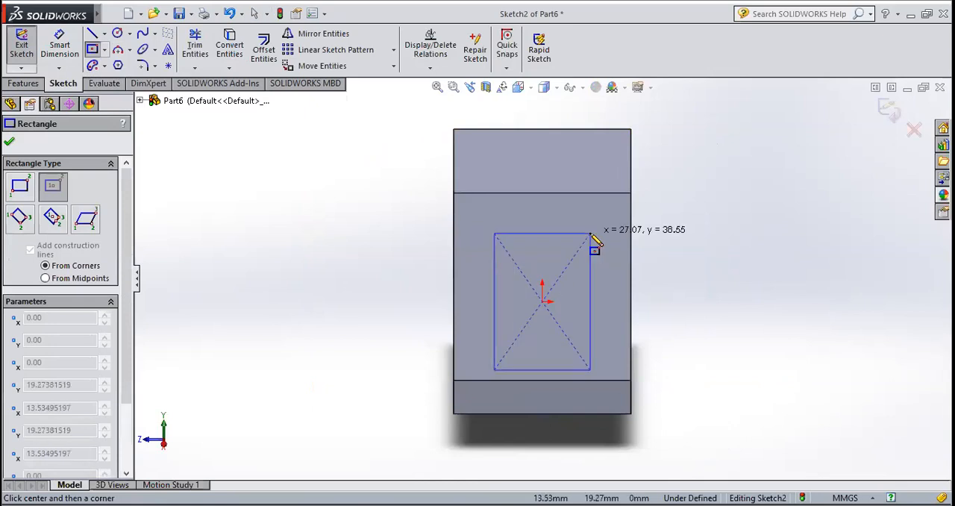
left_click(590, 234)
key("Escape")
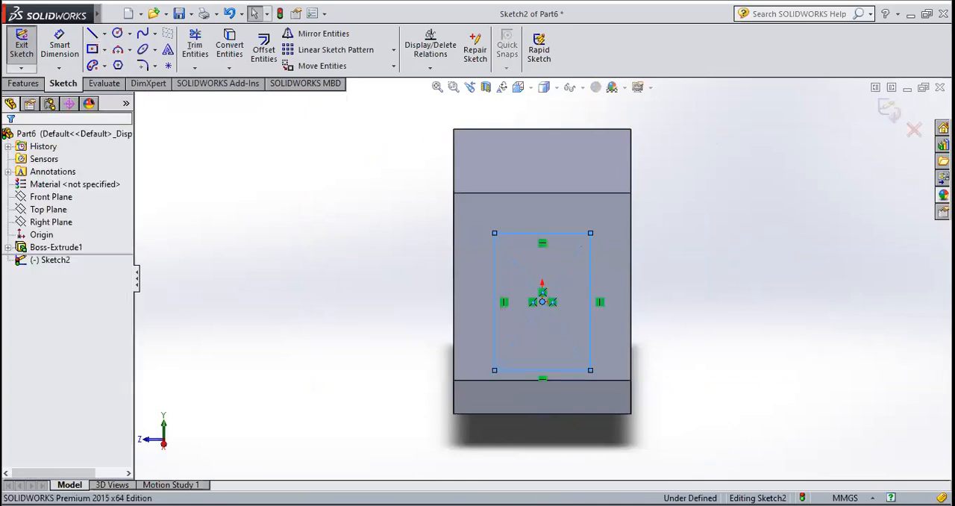
Try a blind 50 mm Extruded Cut into the body using the rectangle on the sloped face
left_click(22, 45)
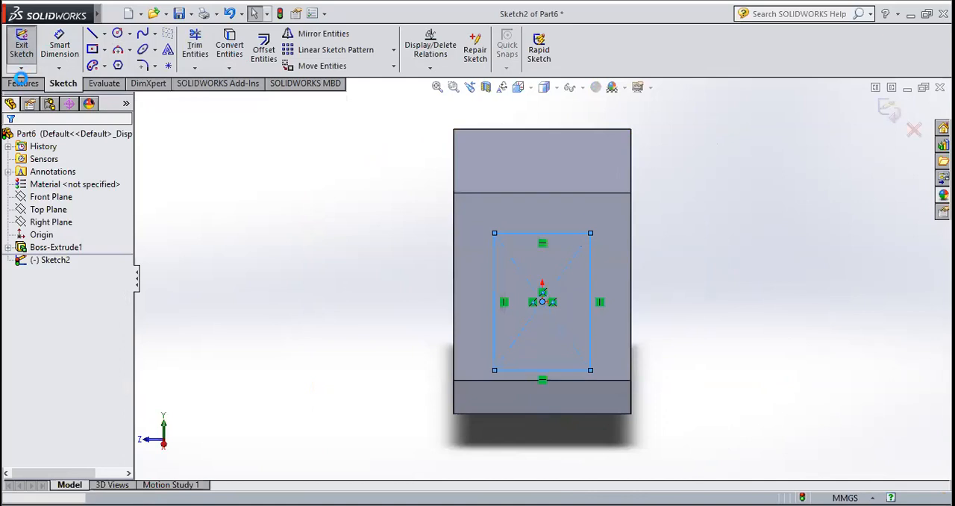
left_click(24, 85)
left_click(208, 49)
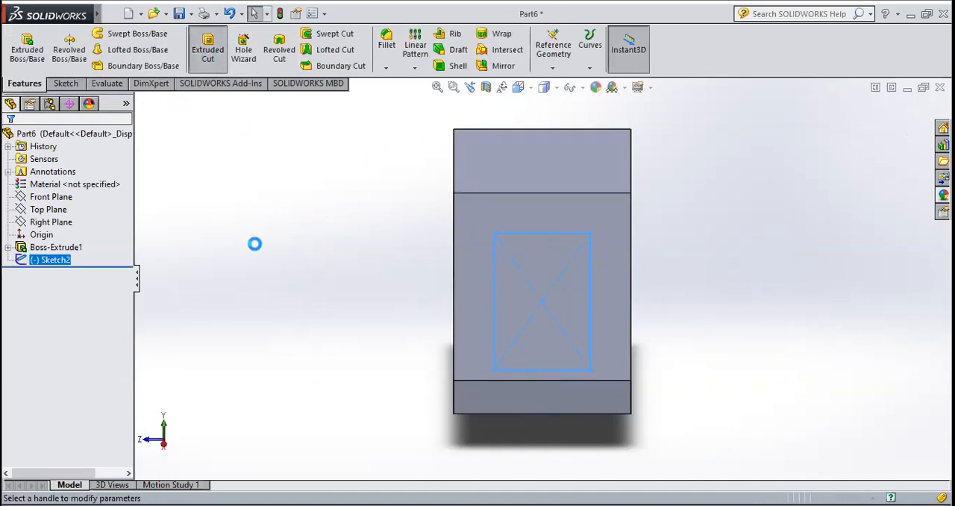
middle_click_drag(316, 267, 364, 286)
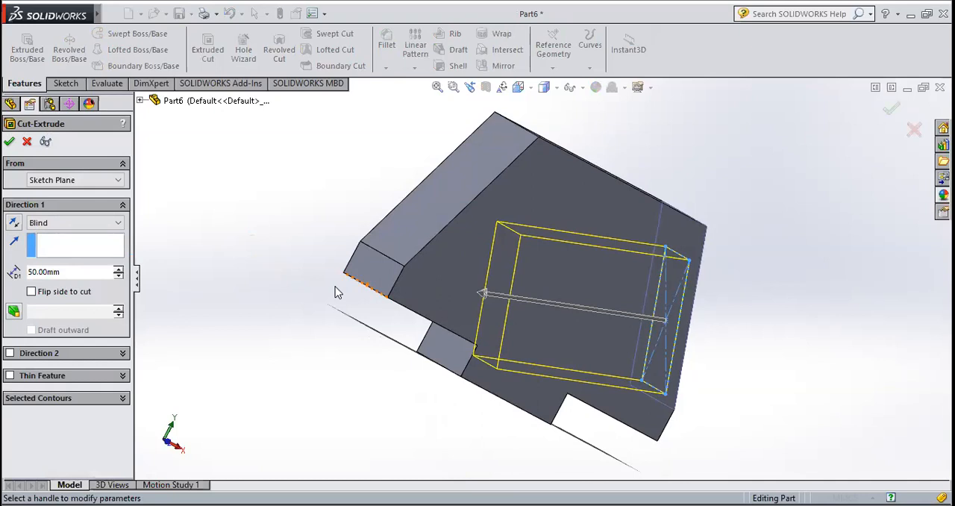
left_click(27, 142)
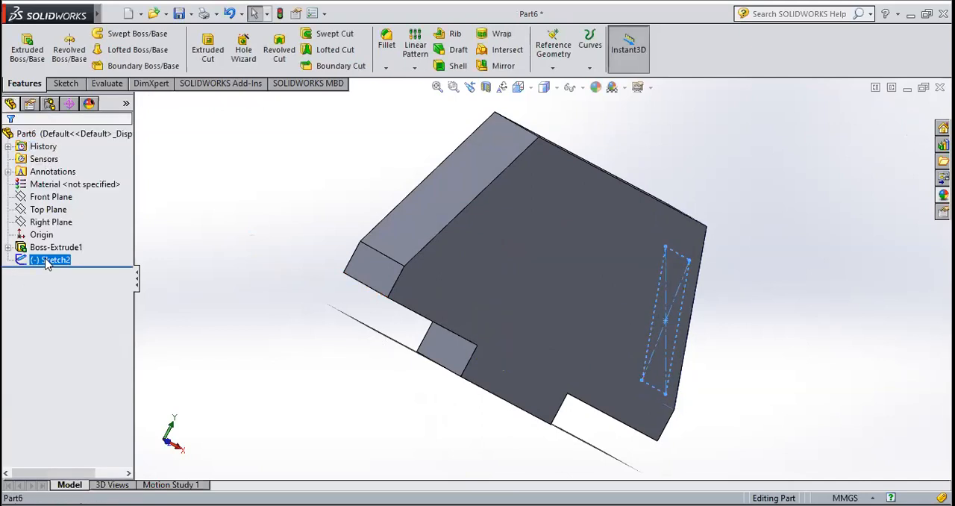
Delete the rectangle sketch from the sloped face of the body
right_click(47, 260)
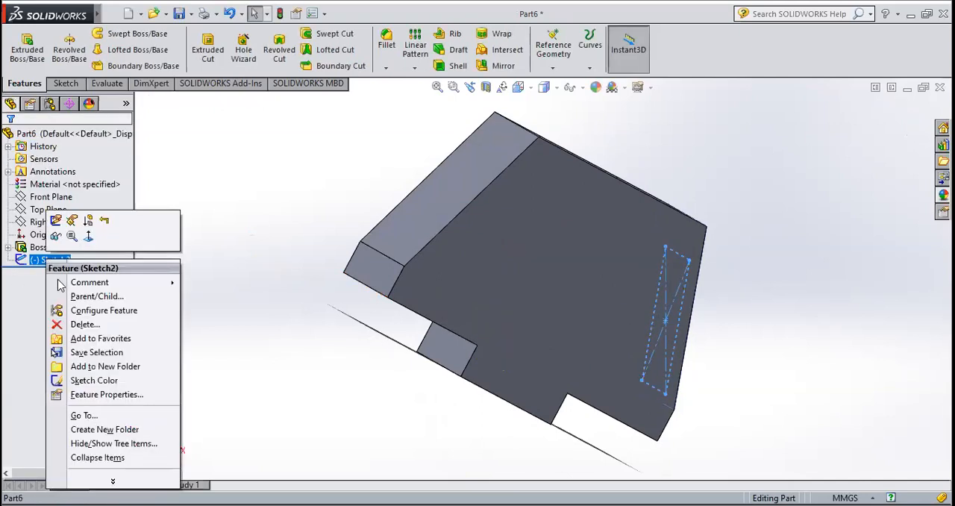
left_click(84, 325)
left_click(565, 191)
Start a sketch on the Right Plane and view it normal to the sketch plane
middle_click_drag(768, 271, 672, 252)
scroll(655, 357, "up", 2)
scroll(642, 337, "down", 1)
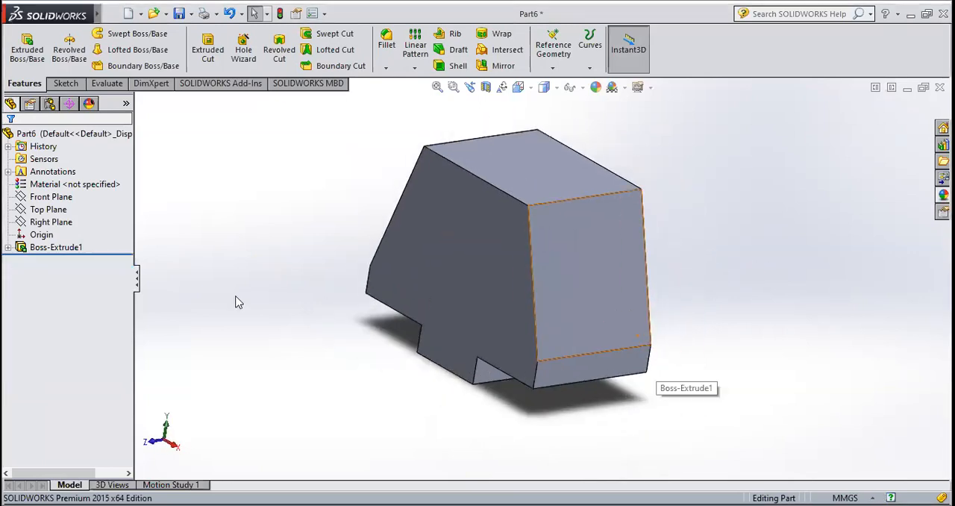
left_click(61, 201)
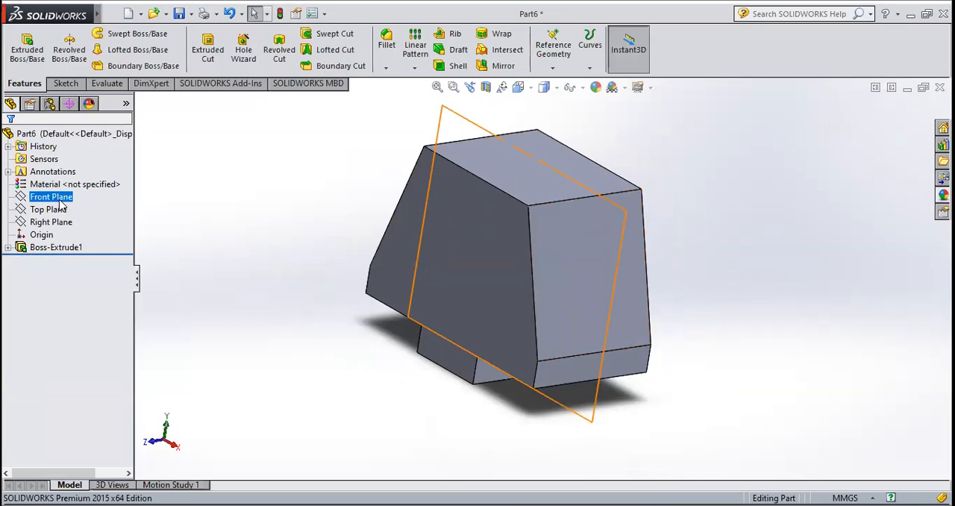
left_click(59, 210)
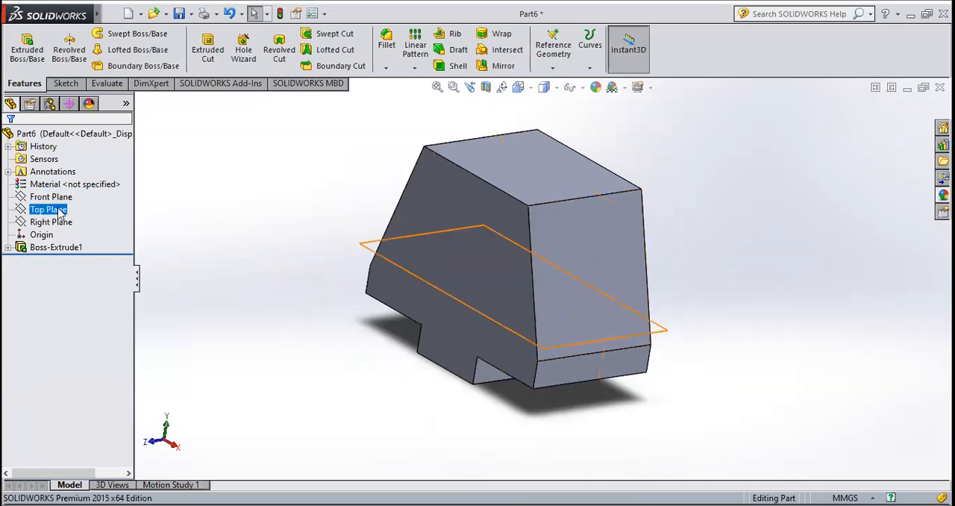
left_click(61, 222)
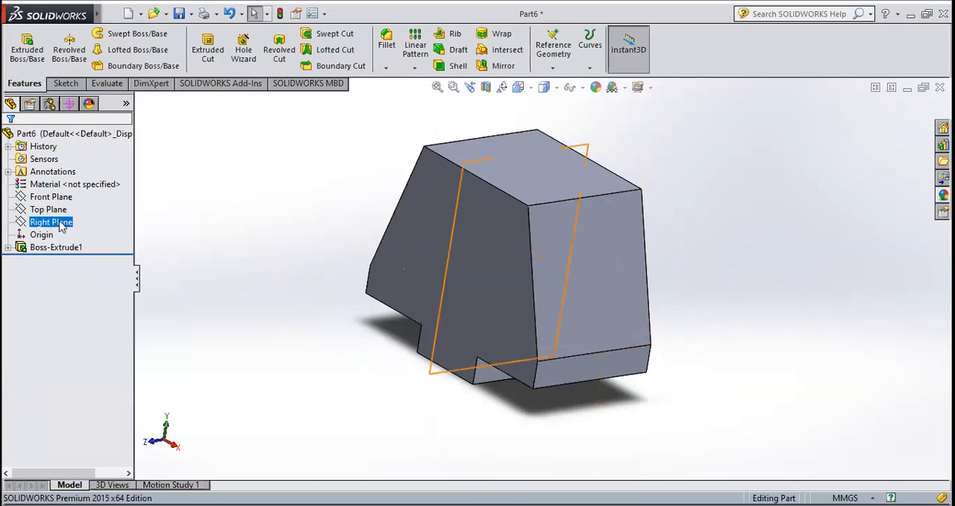
left_click(61, 223)
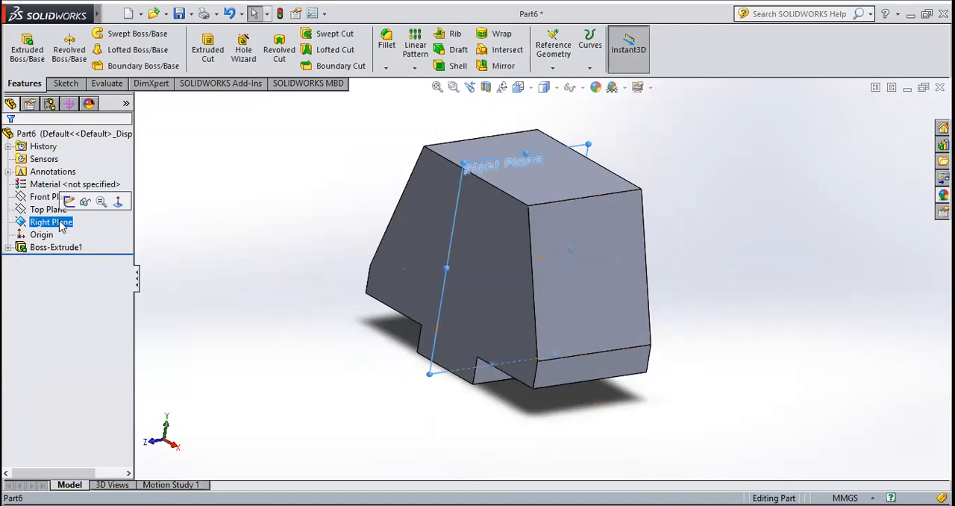
left_click(65, 84)
left_click(21, 46)
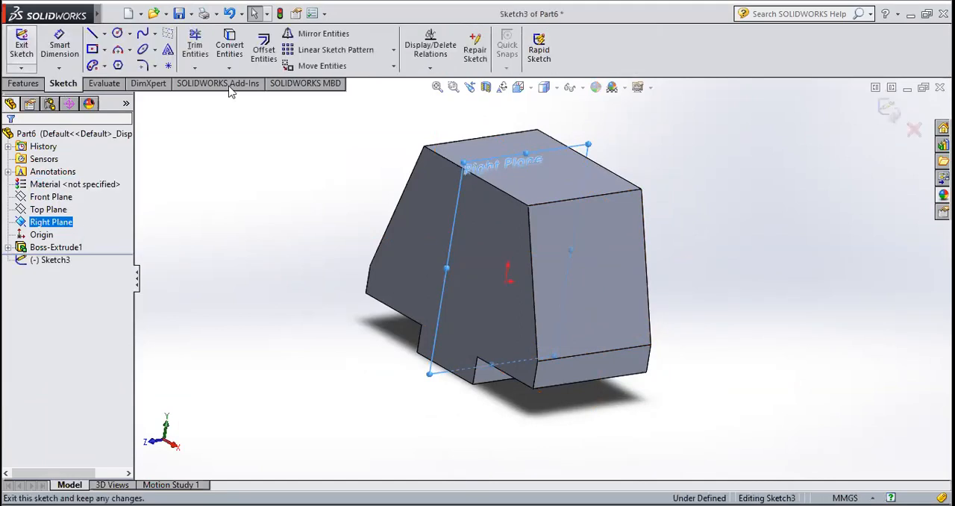
left_click(525, 89)
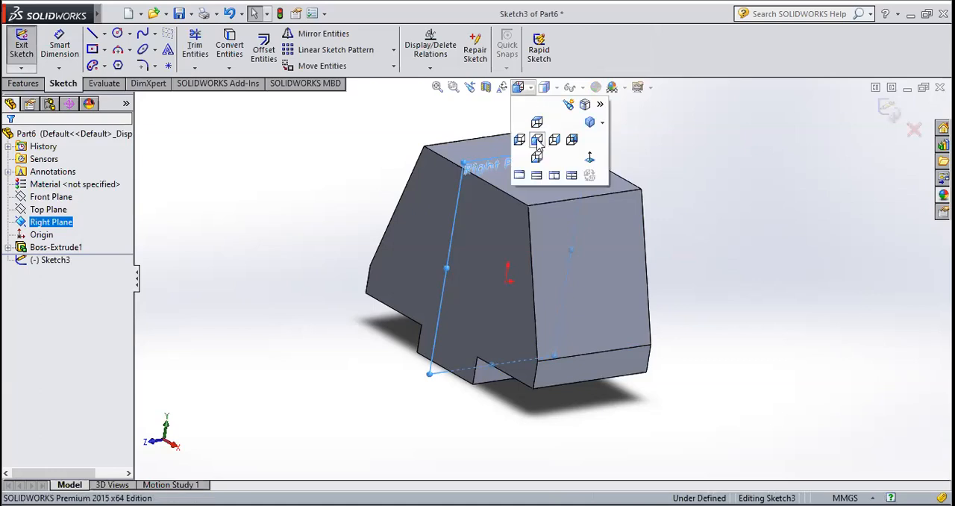
left_click(590, 156)
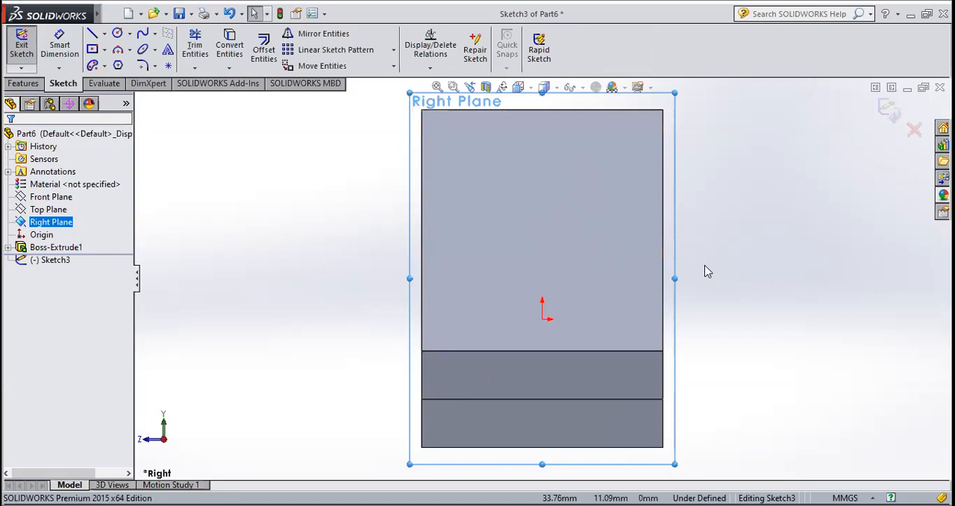
Examine the body from an angled view against the Right Plane sketch, returning to the view normal to the sketch plane
middle_click_drag(707, 272, 736, 294)
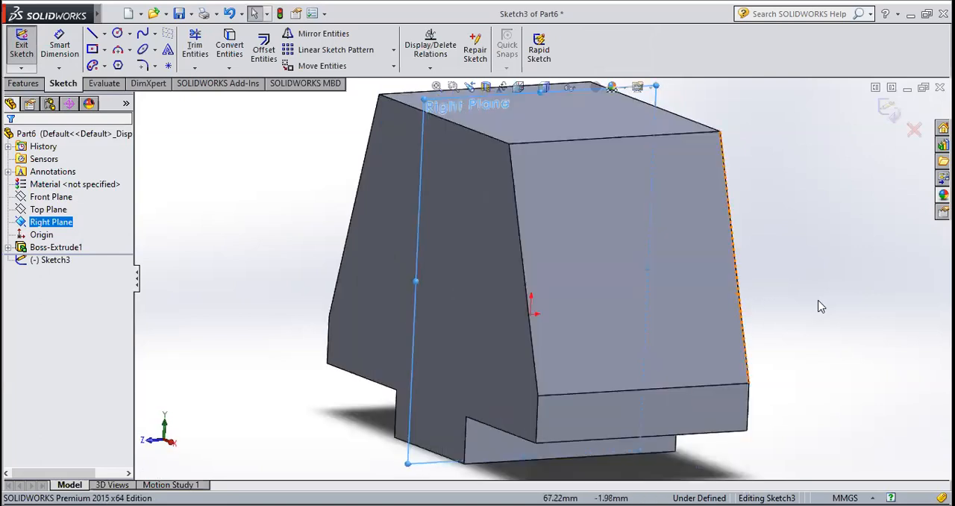
scroll(622, 280, "up", 5)
scroll(582, 293, "down", 3)
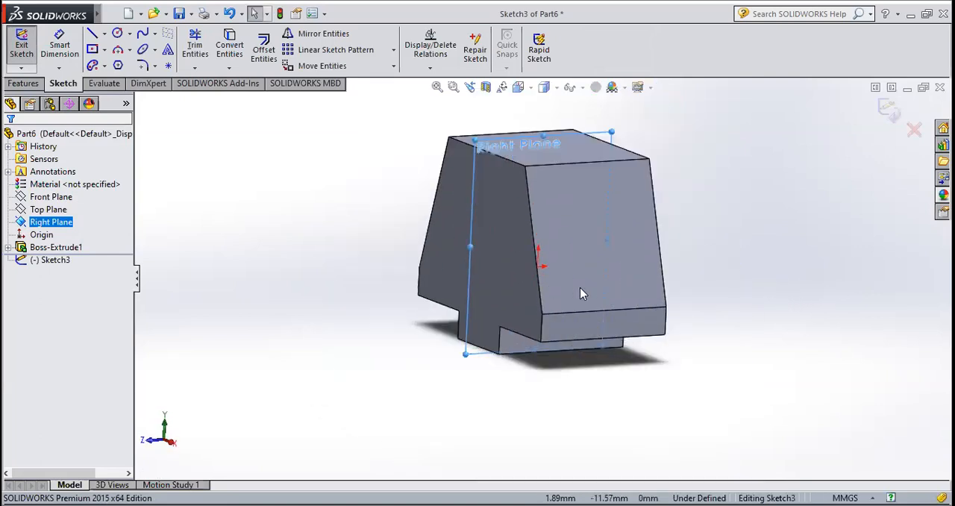
left_click(525, 89)
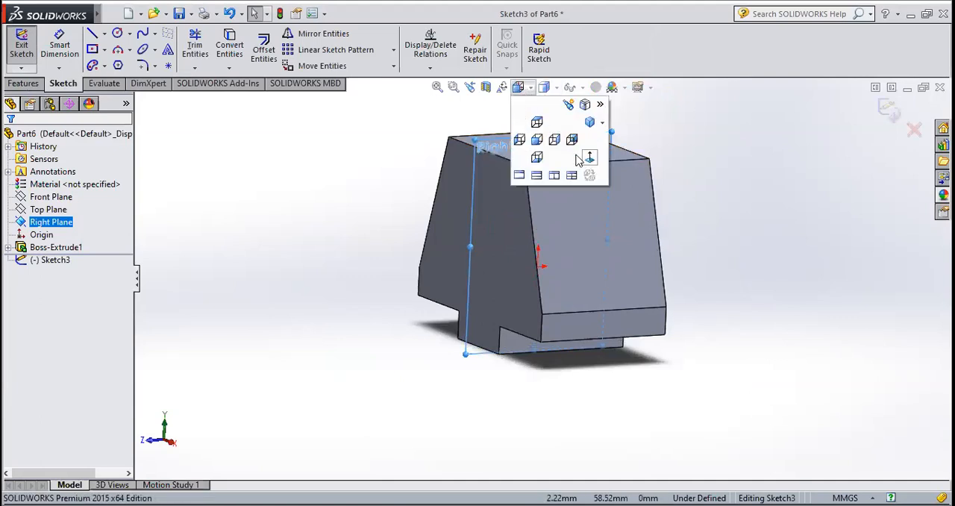
left_click(590, 159)
scroll(562, 201, "up", 3)
scroll(552, 250, "down", 3)
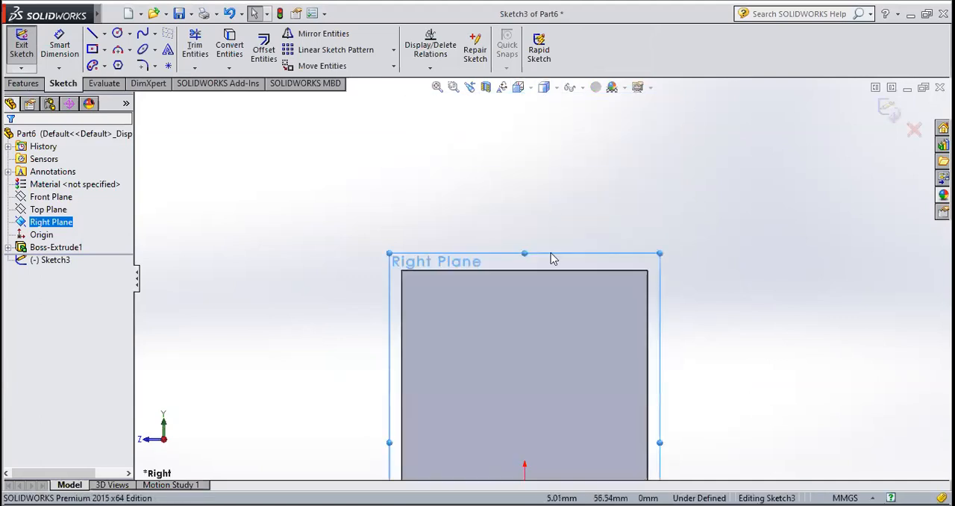
scroll(548, 183, "up", 4)
scroll(550, 306, "down", 4)
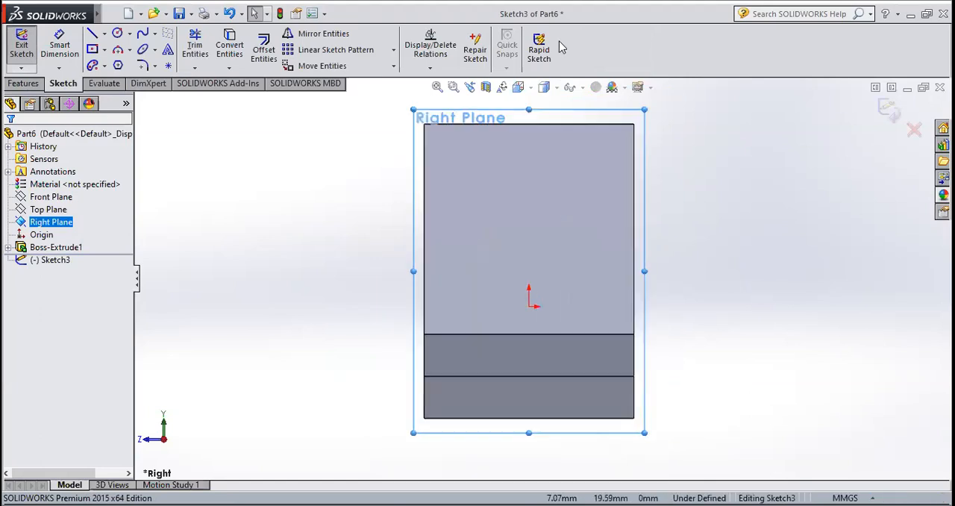
key("Escape")
middle_click_drag(727, 112, 676, 227)
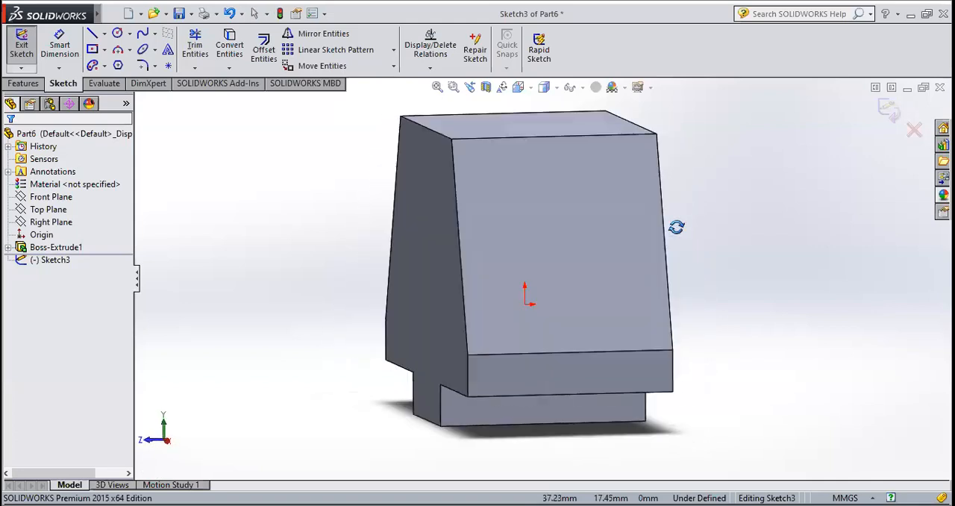
left_click(529, 89)
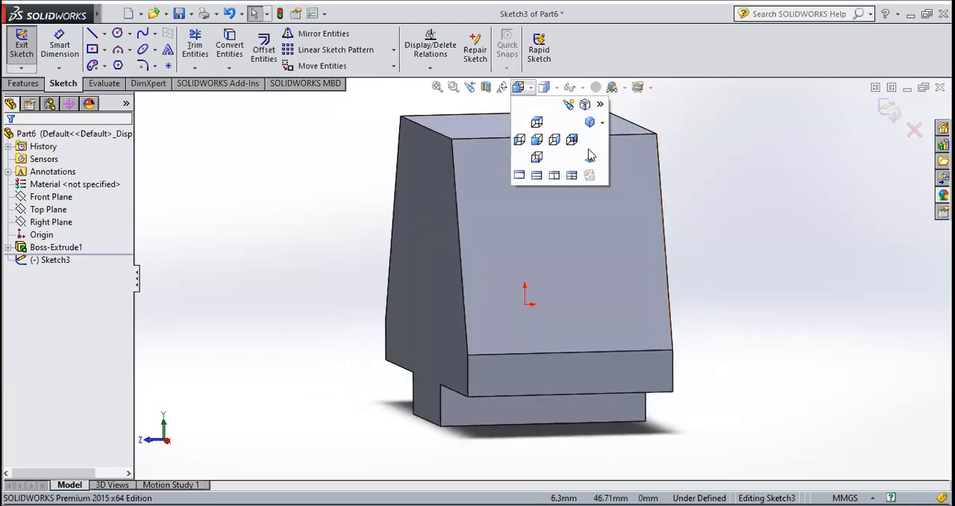
left_click(597, 160)
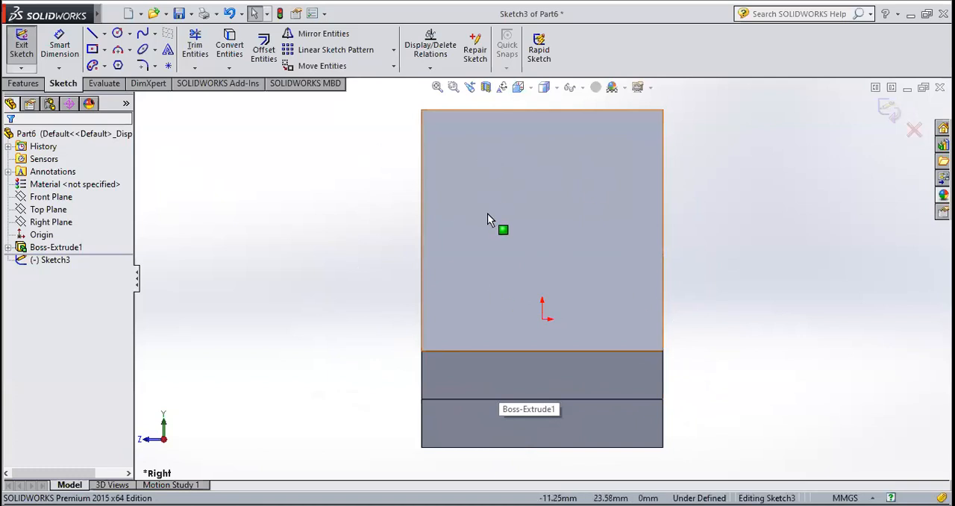
Sketch a corner rectangle about 32 by 34 mm within the block's upper outline, just above the origin
left_click(105, 49)
left_click(138, 66)
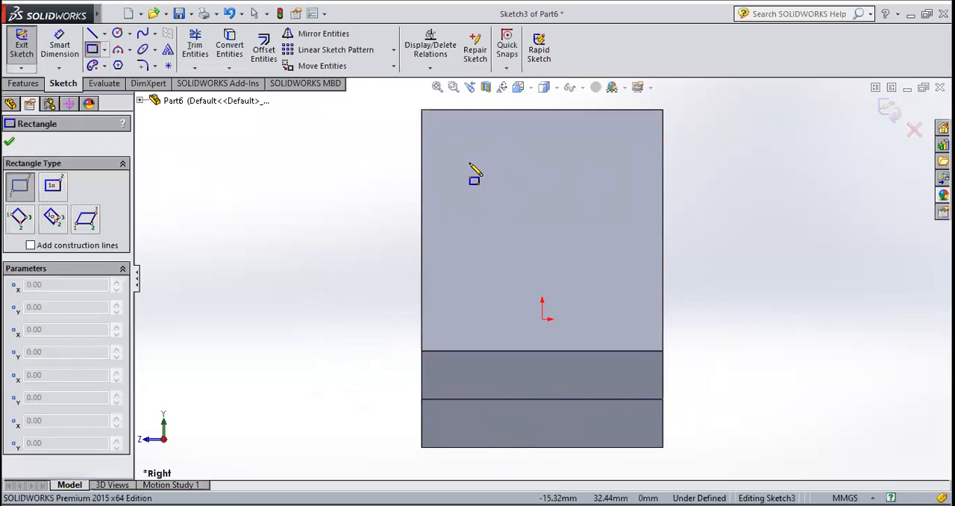
left_click(468, 147)
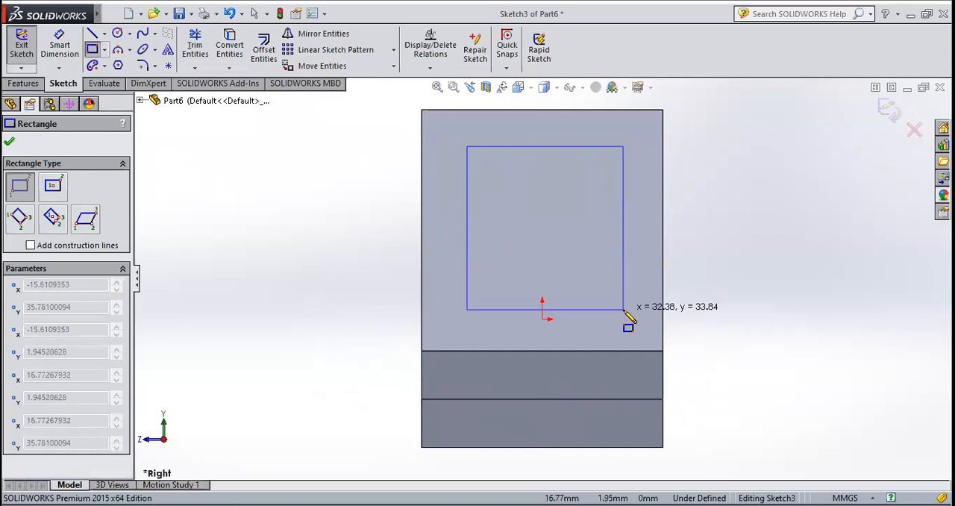
left_click(623, 311)
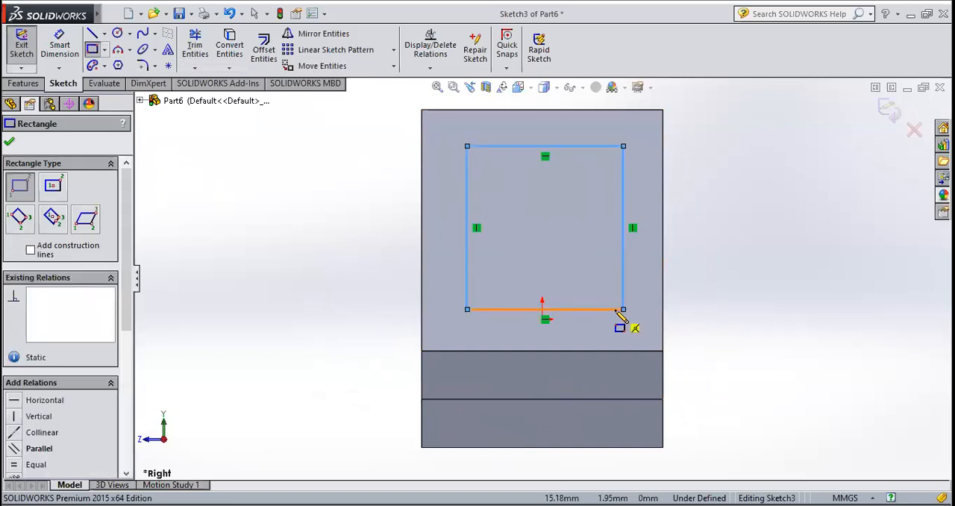
key("Escape")
Dimension the rectangle's horizontal width to 30 mm along its upper side
left_click(60, 46)
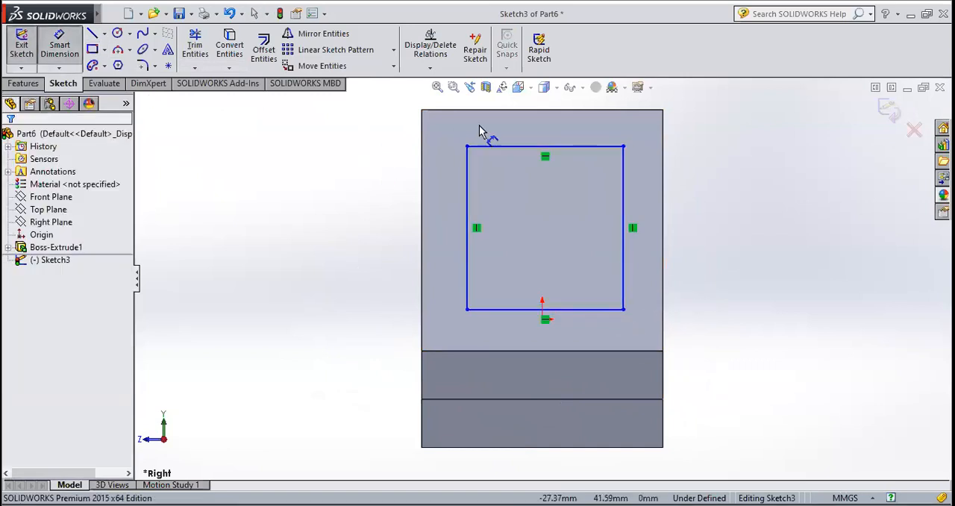
left_click(524, 142)
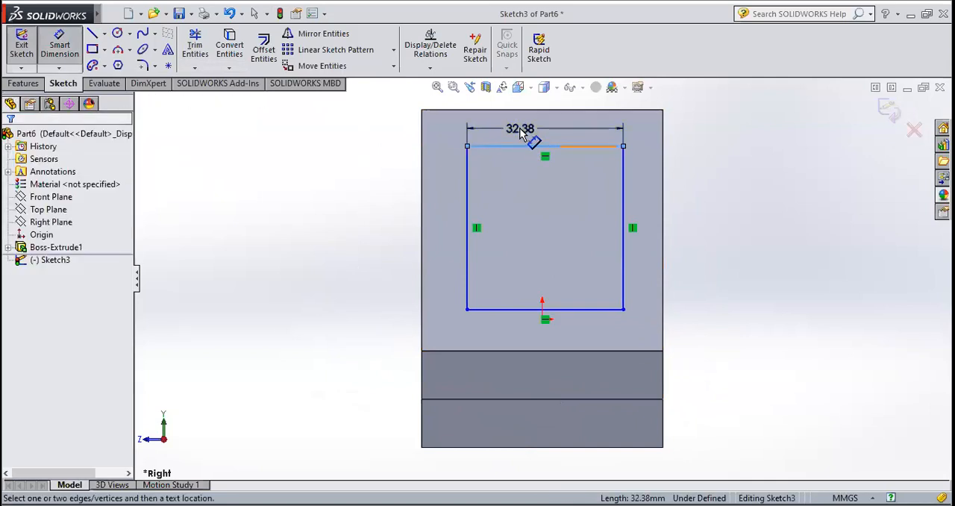
left_click(521, 132)
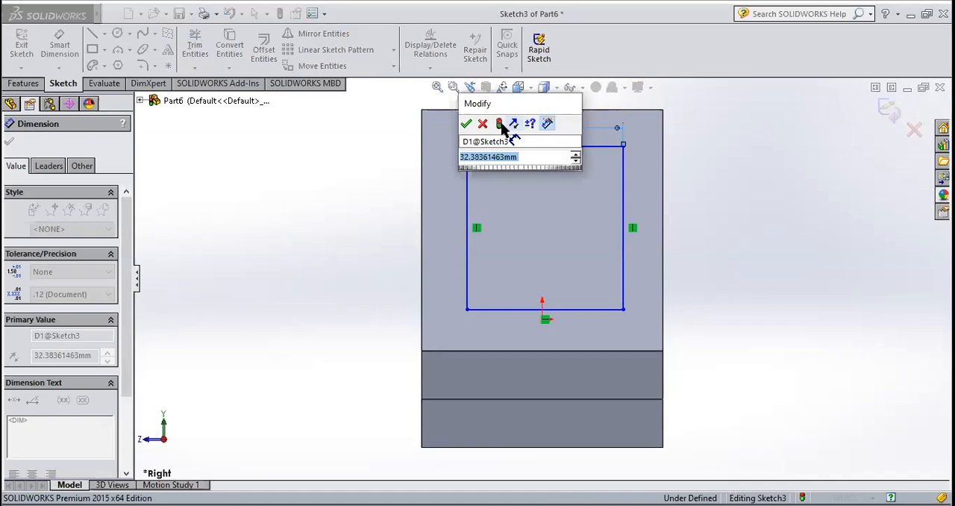
type("30")
key("Return")
left_click(9, 143)
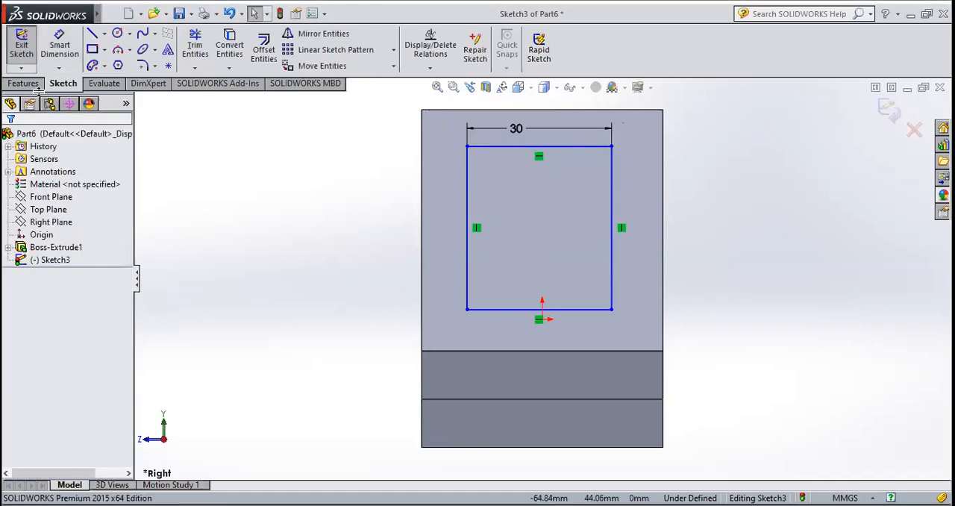
Dimension the rectangle's height to 29 mm along its -Z side
left_click(628, 208)
left_click(637, 206)
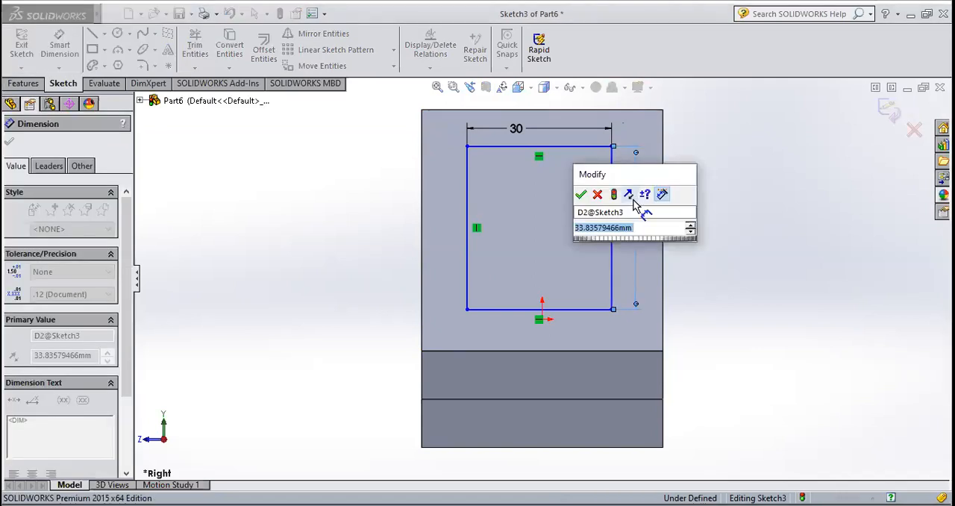
type("29")
key("Return")
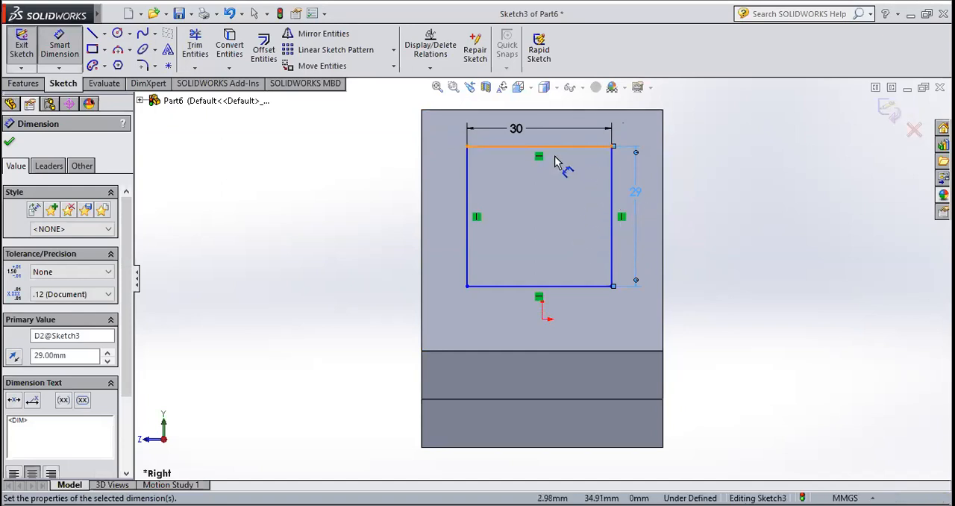
Dimension the distance between the rectangle's +Z side and the block's +Z edge to 10 mm
left_click(56, 58)
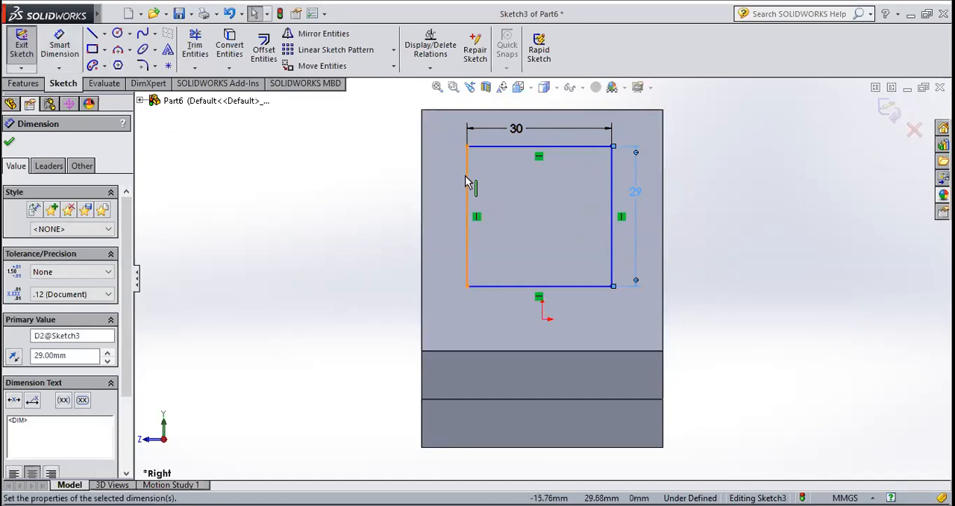
left_click(429, 181)
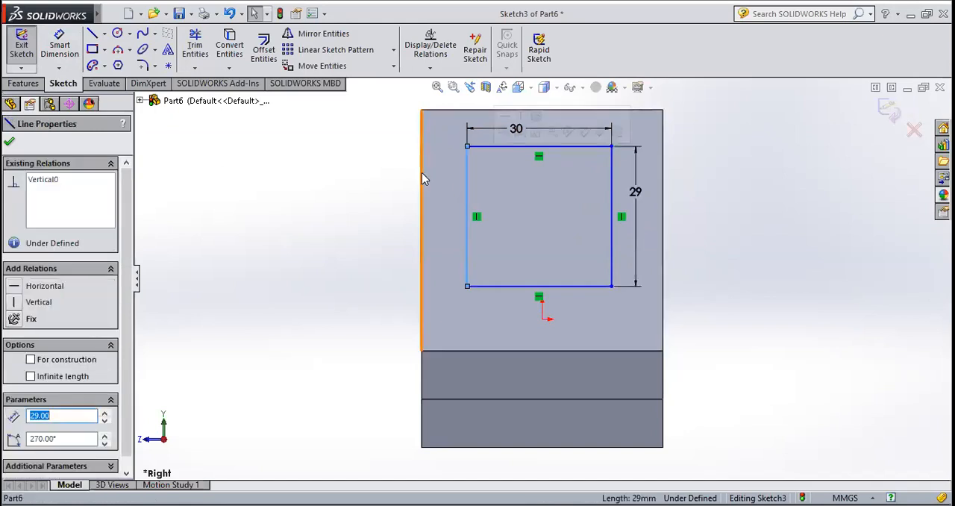
left_click(359, 132)
left_click(59, 46)
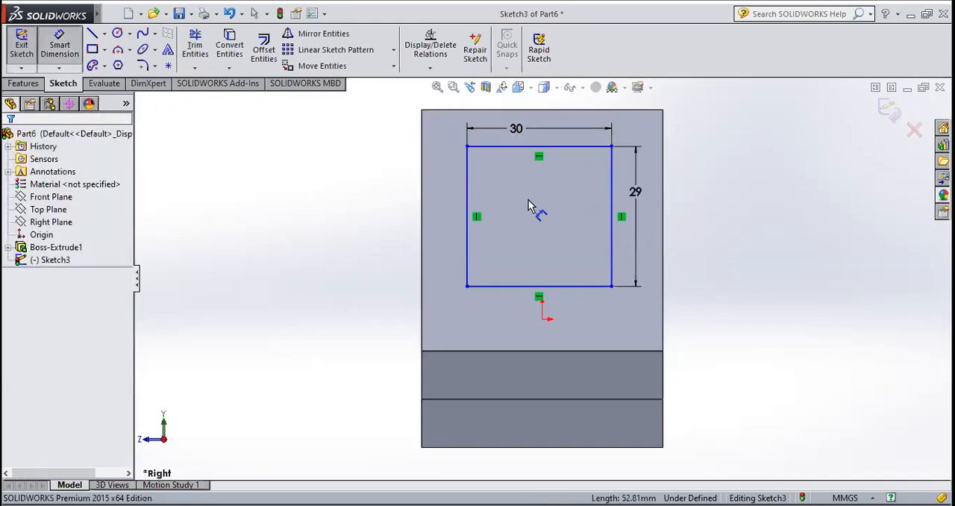
left_click(448, 184)
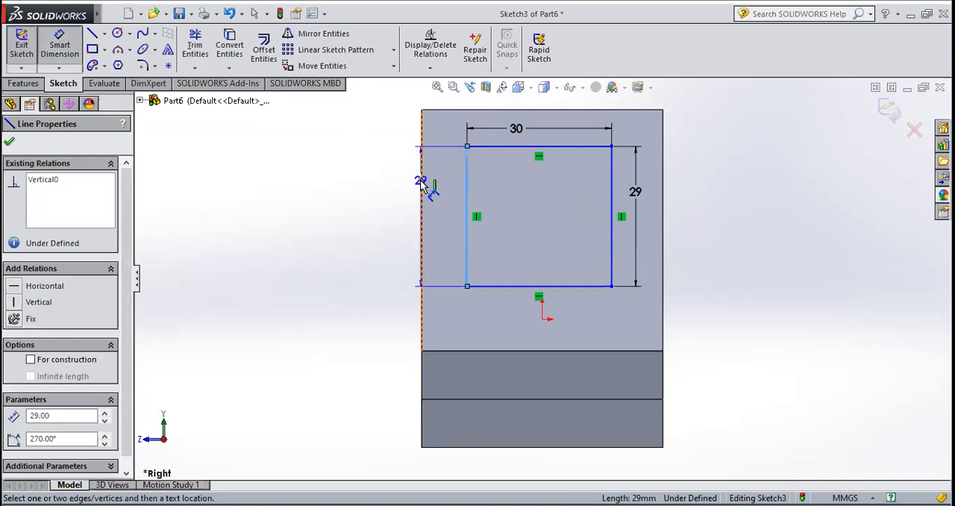
left_click(420, 181)
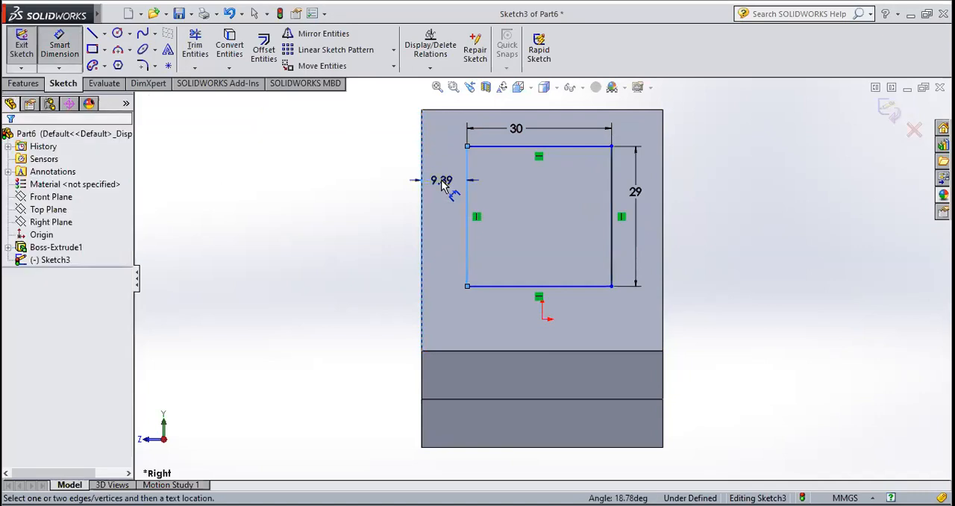
left_click(441, 185)
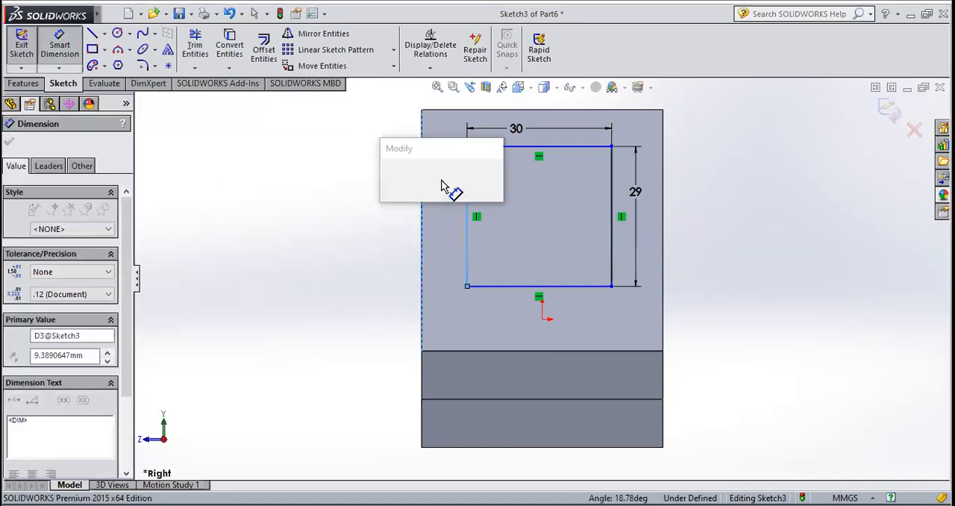
type("10")
key("Return")
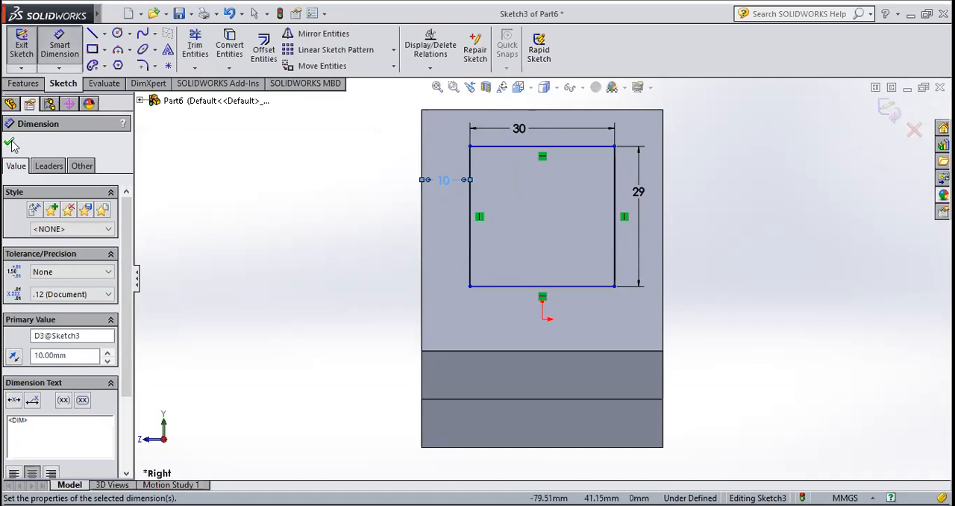
left_click(9, 144)
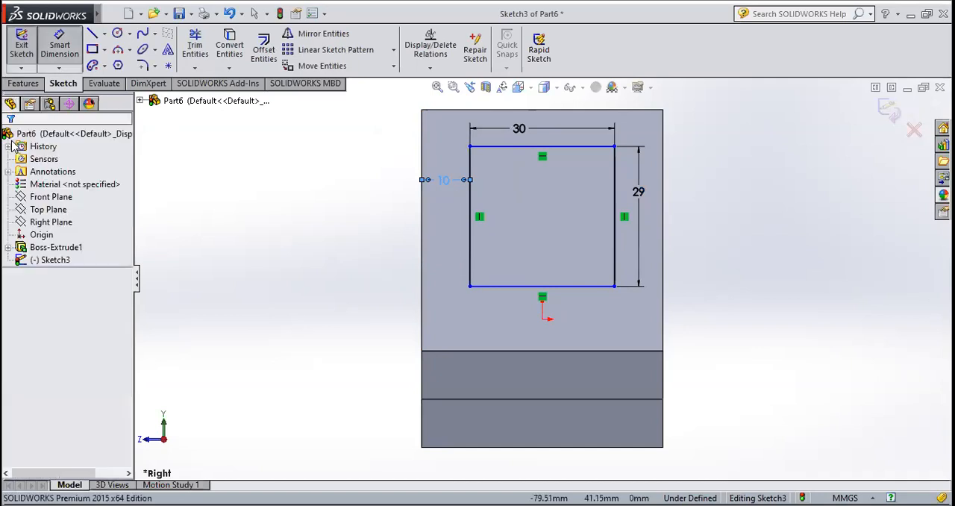
Dimension the distance between the rectangle's upper side and the block's top edge to 11 mm
left_click(53, 48)
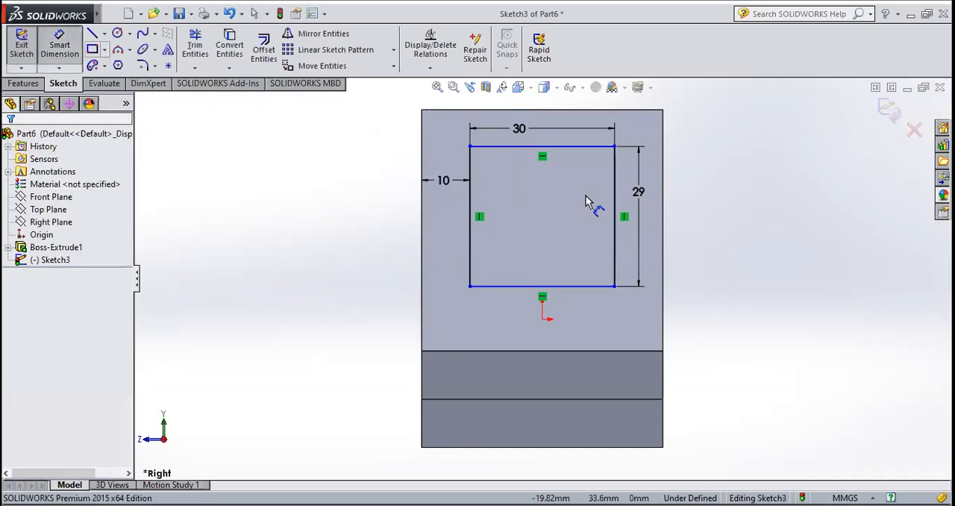
left_click(573, 133)
key("Escape")
left_click(572, 131)
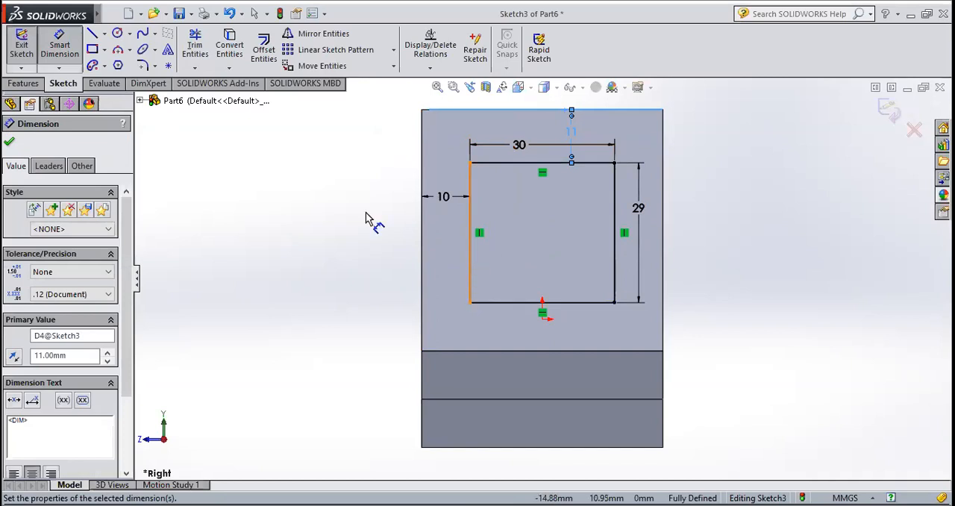
Finish the rectangle sketch and start an extruded cut from it with the Mid Plane end condition
left_click(10, 142)
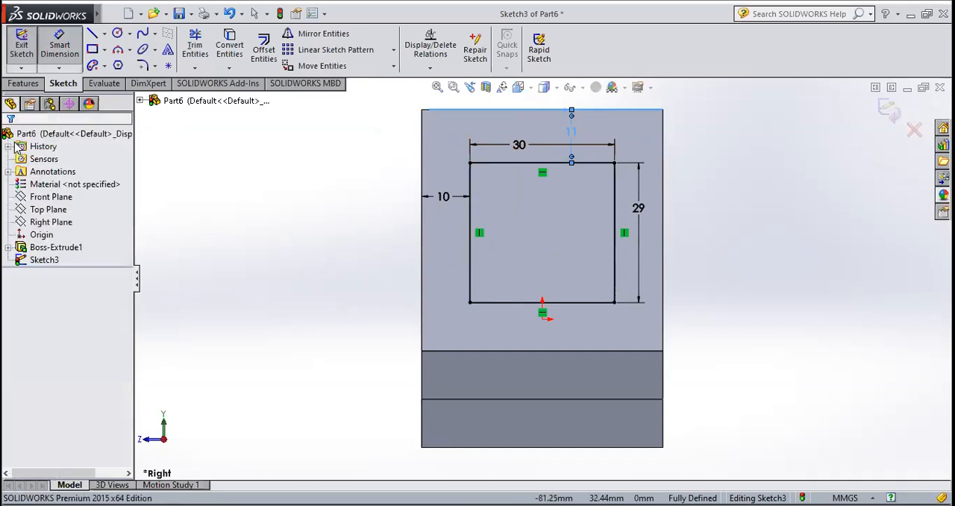
left_click(20, 51)
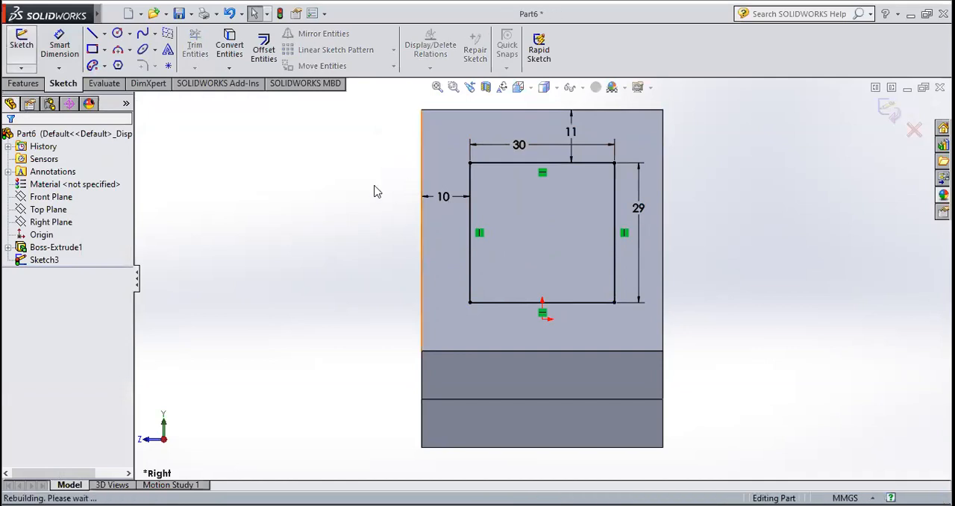
left_click(40, 83)
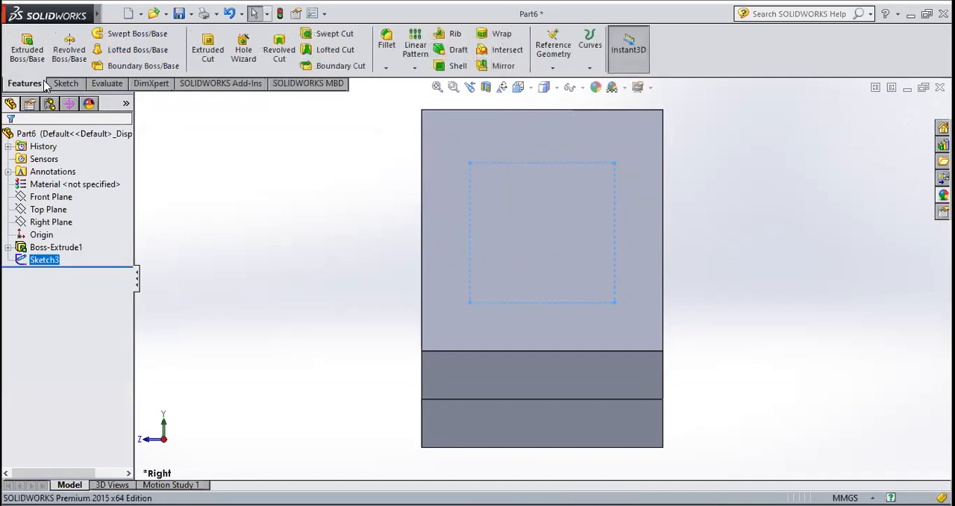
left_click(209, 52)
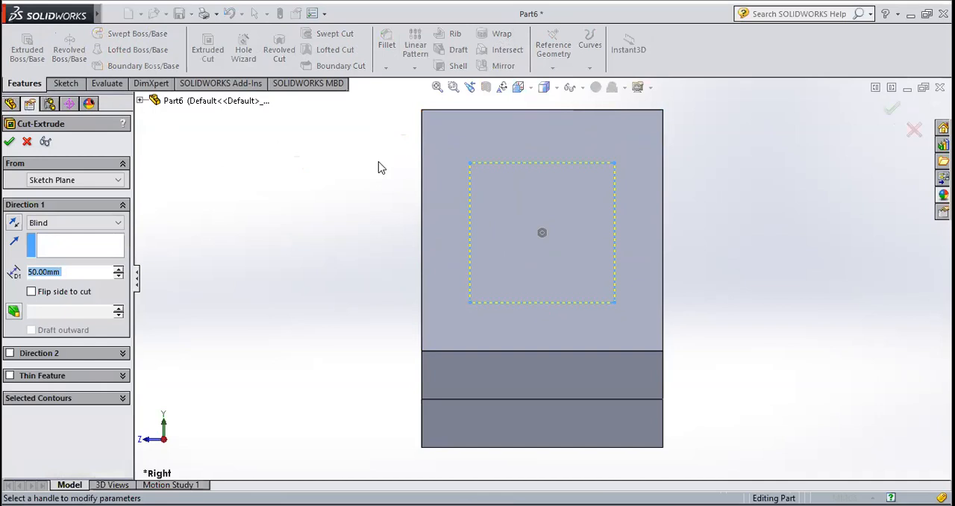
middle_click_drag(379, 167, 446, 197)
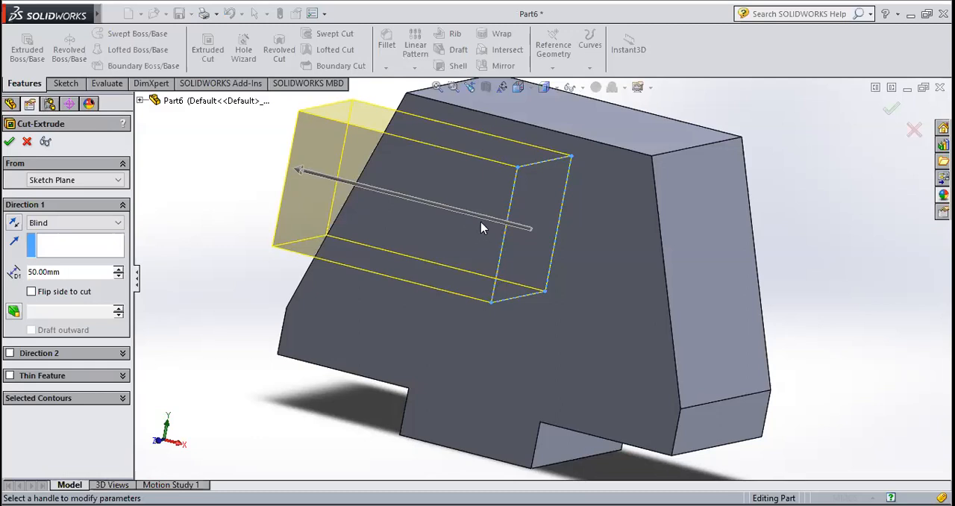
left_click(79, 224)
left_click(74, 311)
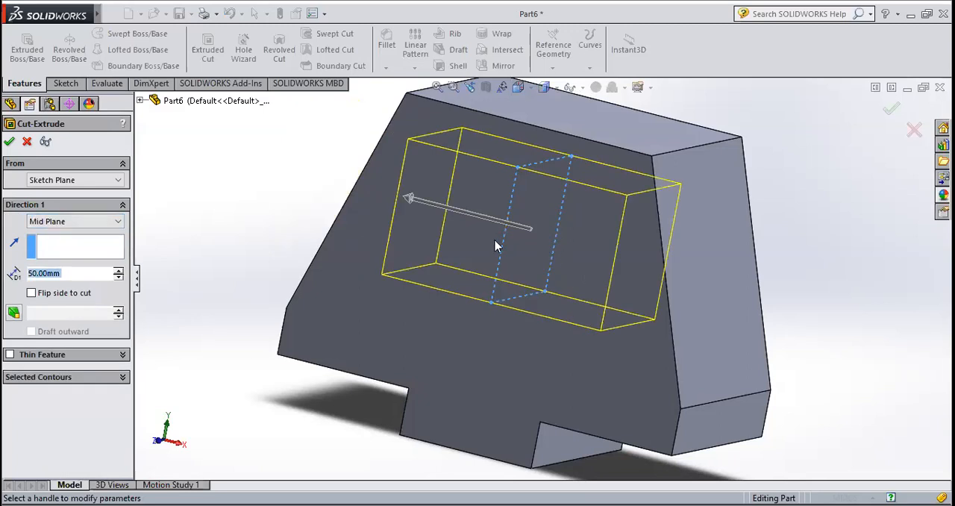
Set the mid-plane cut's depth to 120 mm and apply it through the block
left_click(118, 270)
left_click(118, 270)
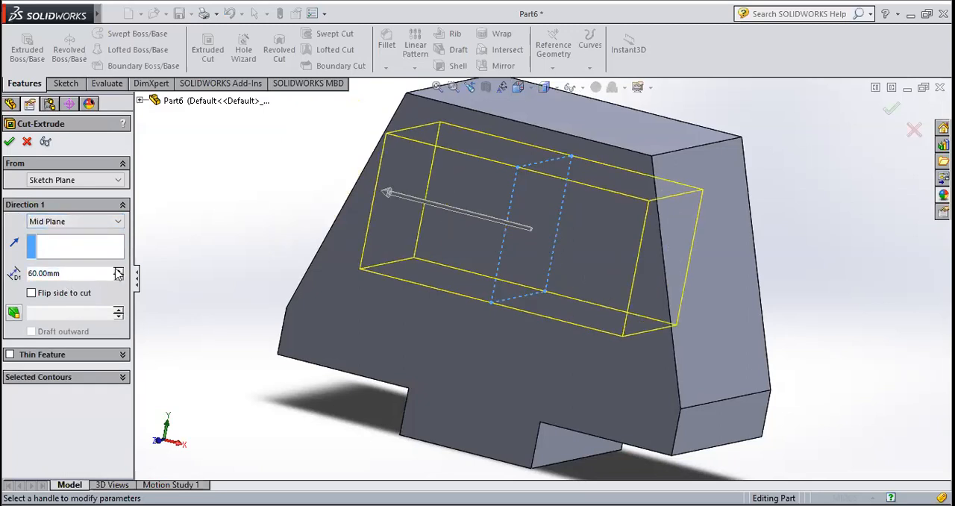
left_click(118, 270)
left_click(118, 270)
left_click(118, 270)
left_click(118, 270)
left_click(118, 270)
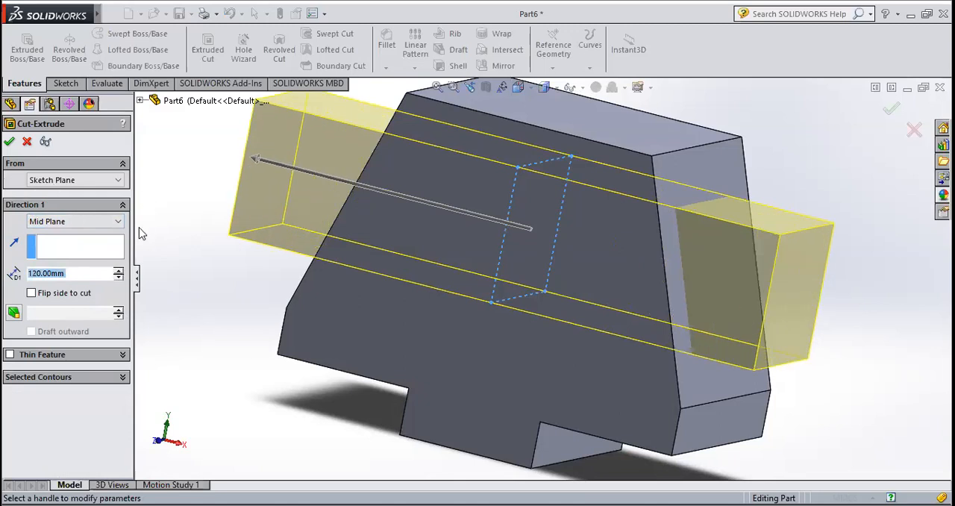
scroll(153, 224, "down", 2)
scroll(418, 292, "up", 5)
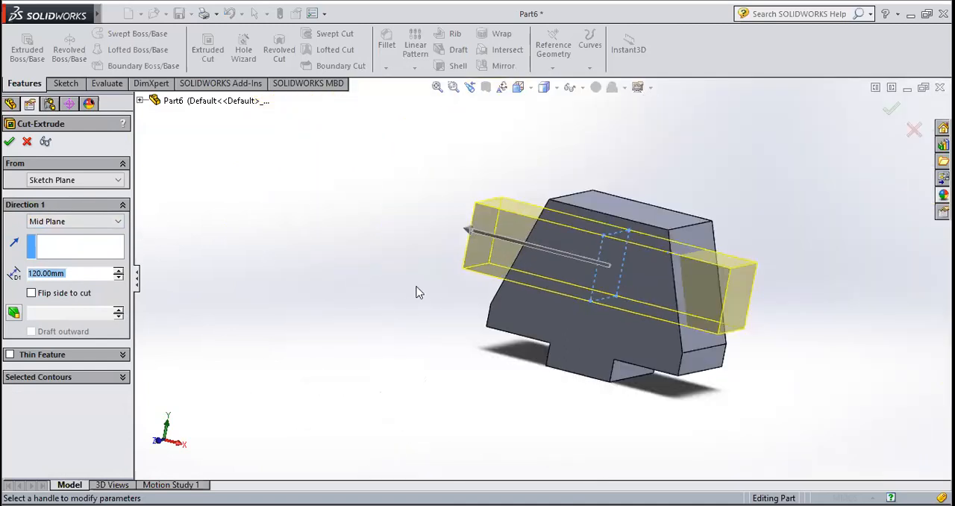
scroll(535, 258, "down", 3)
left_click(9, 142)
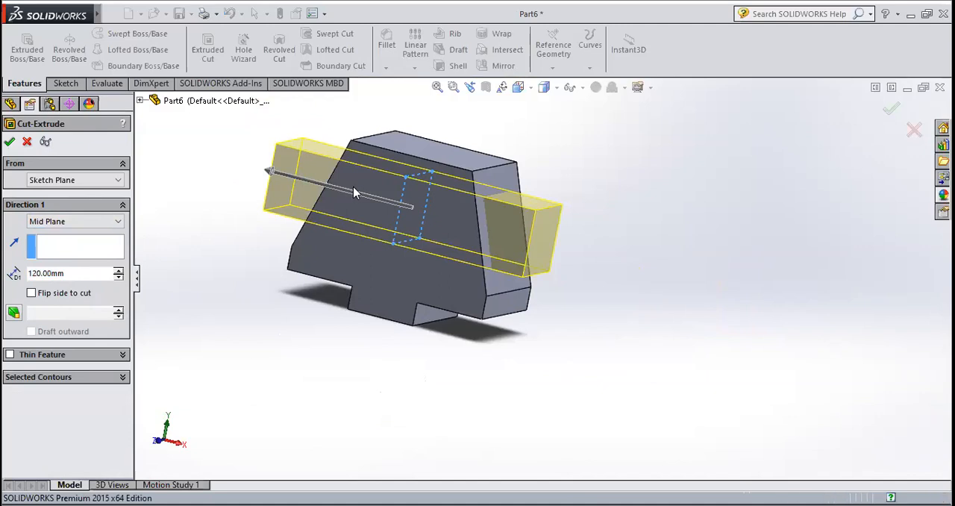
Start a sketch on the floor face of the rectangular through-cut and view it normal to that face
left_click(604, 259)
middle_click_drag(576, 257, 542, 313)
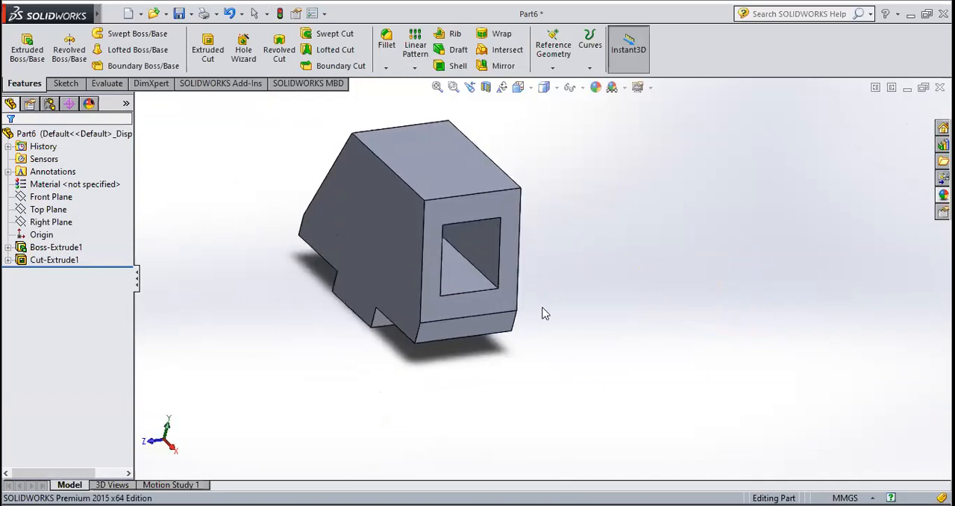
left_click(468, 283)
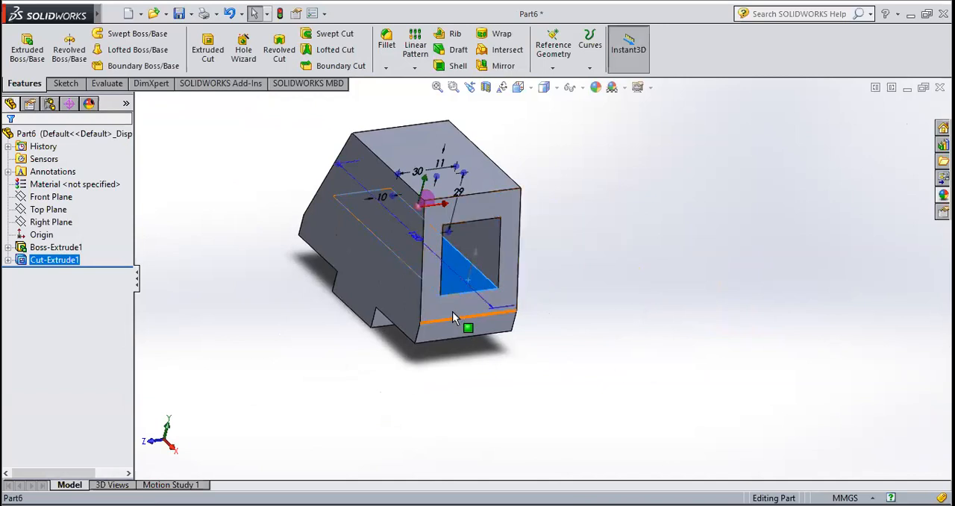
left_click(65, 84)
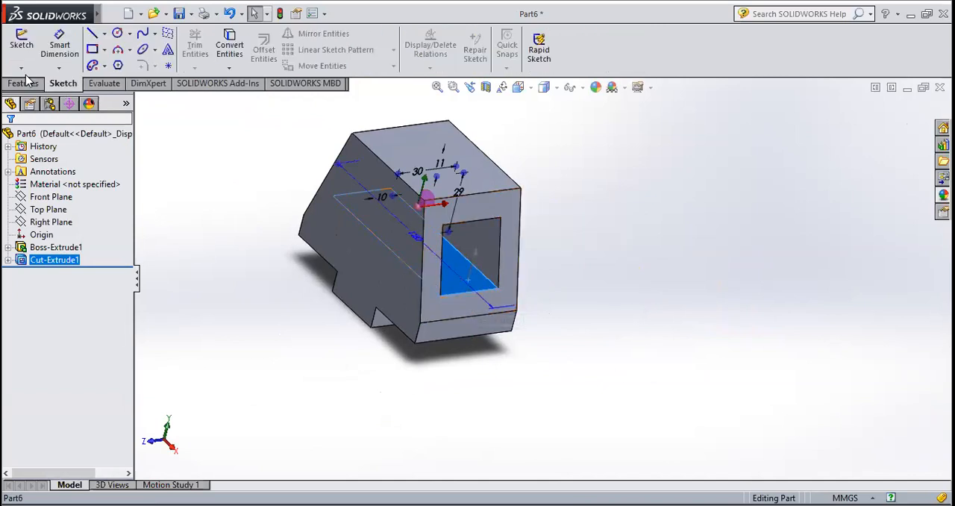
left_click(22, 57)
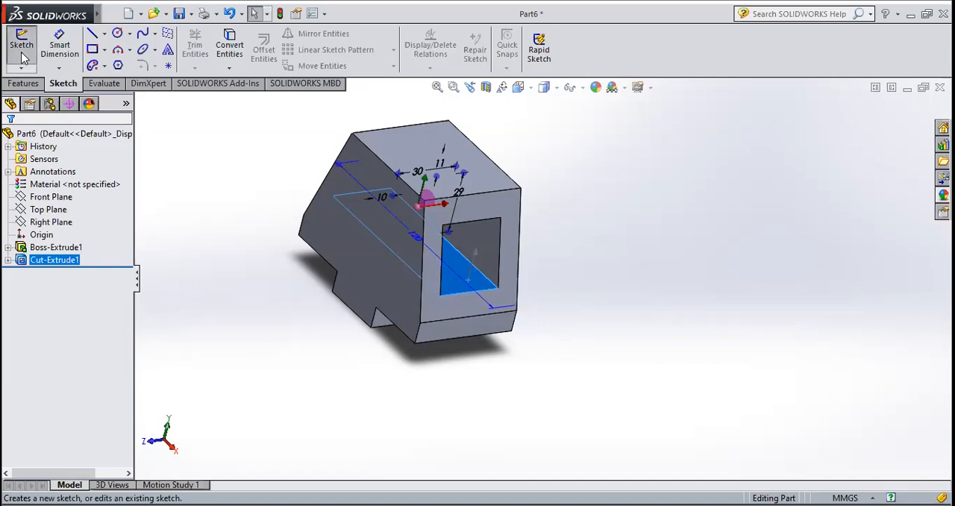
left_click(530, 88)
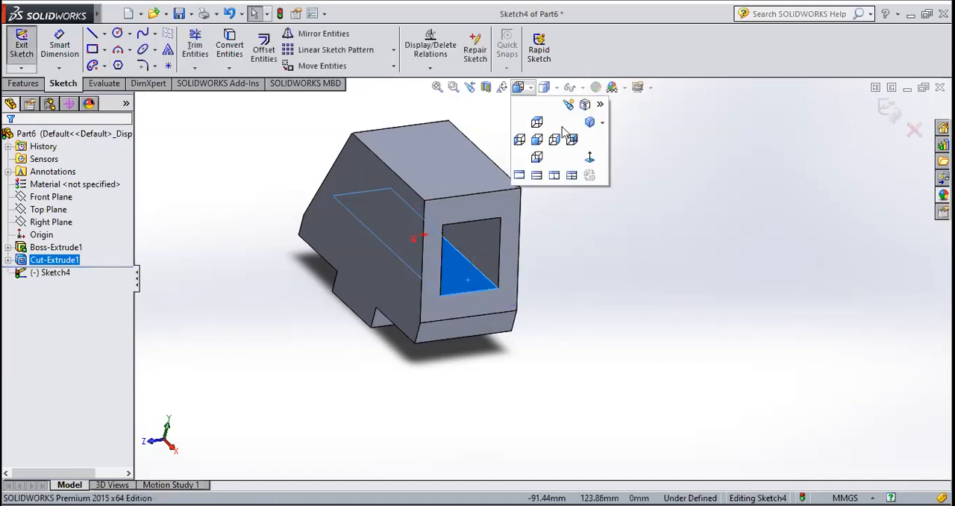
left_click(589, 158)
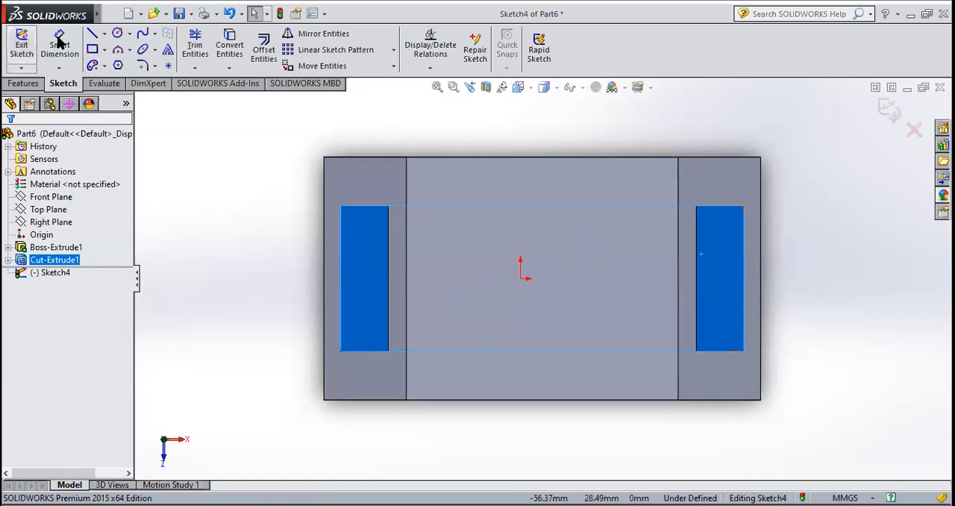
Draw an infinite vertical centerline through the midpoint of the top face's -Z edge
left_click(105, 33)
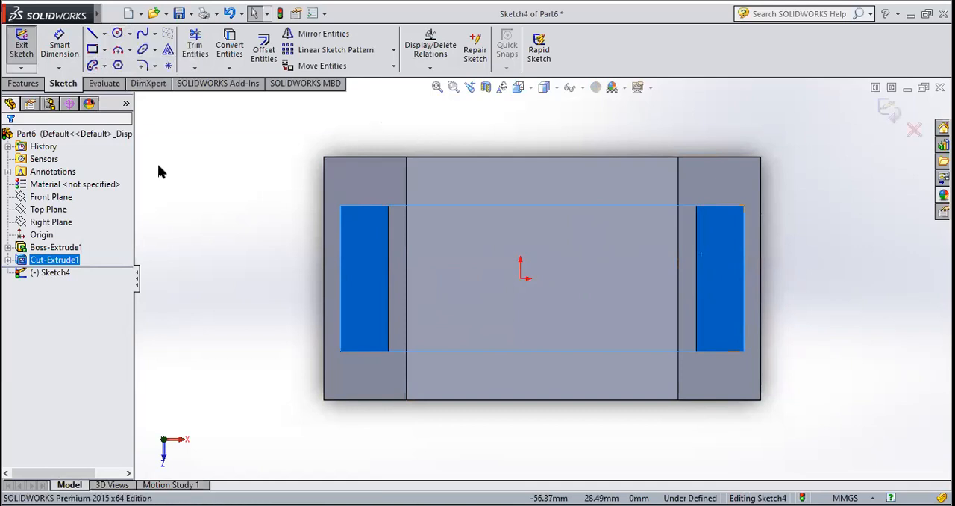
left_click(69, 314)
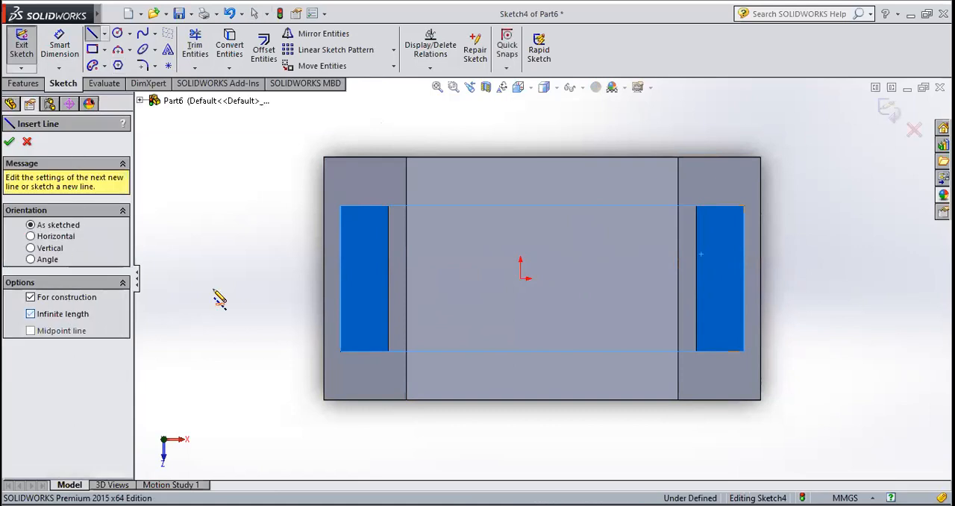
left_click(542, 157)
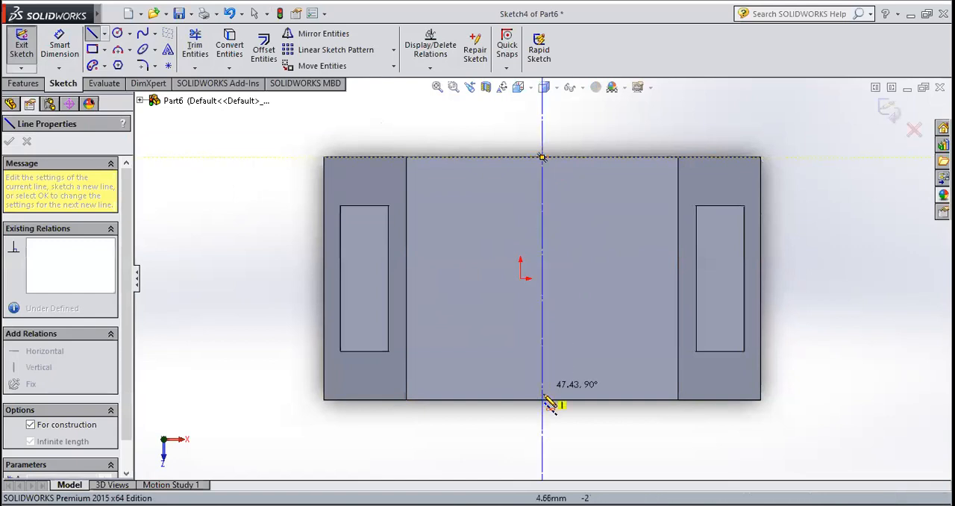
left_click(543, 399)
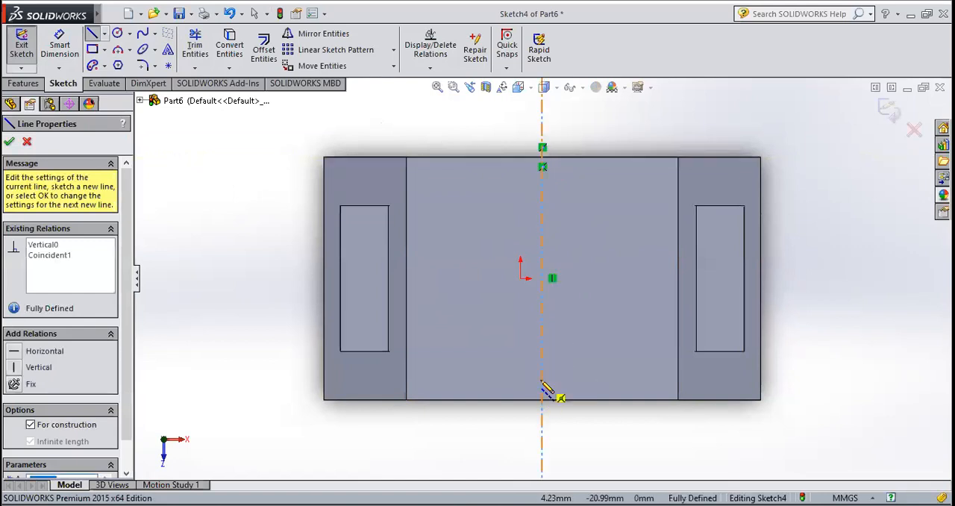
key("Escape")
key("Escape")
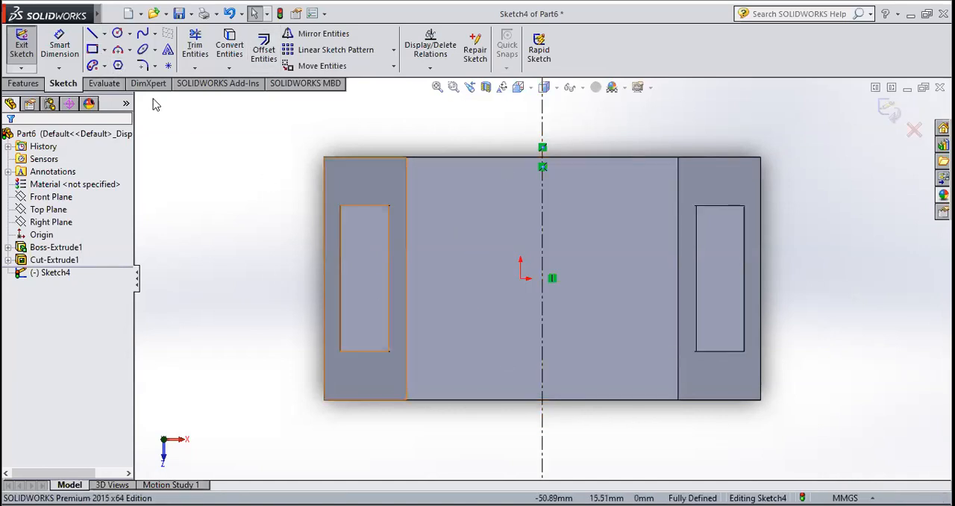
Draw an infinite horizontal centerline through the midpoint of the top face's -X edge
left_click(105, 33)
left_click(114, 63)
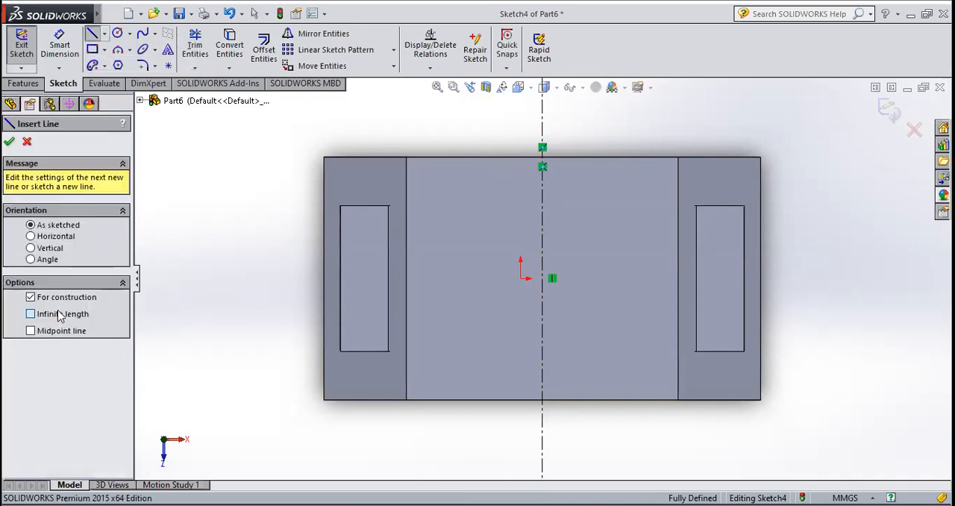
left_click(406, 278)
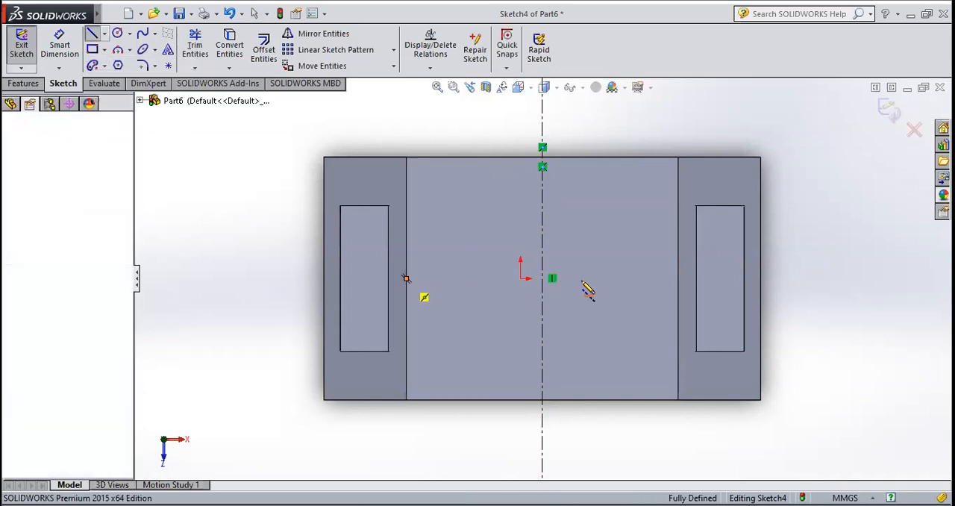
left_click(642, 278)
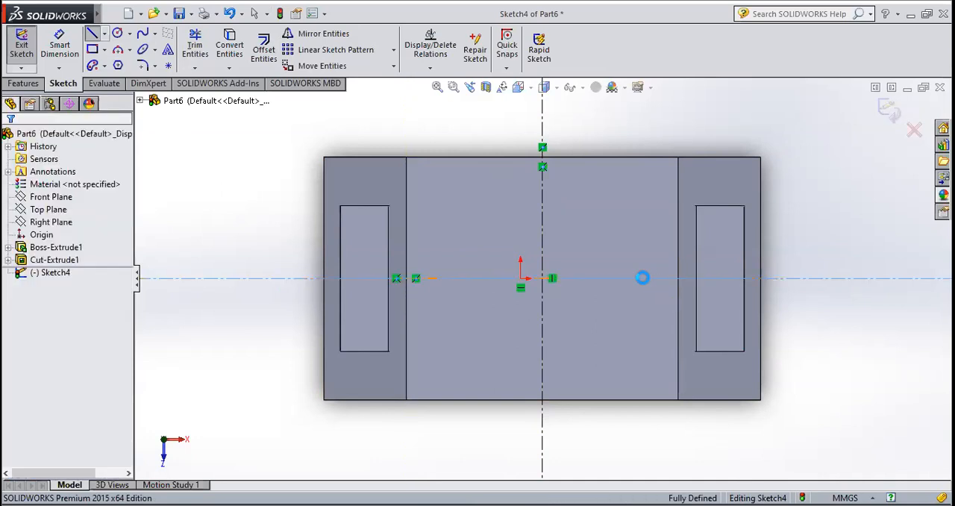
key("Escape")
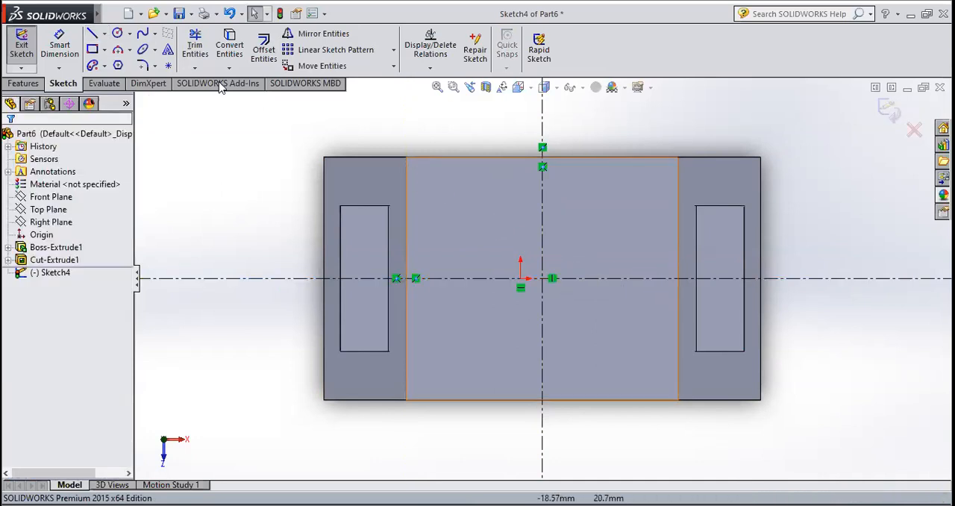
Sketch two circles centred on the horizontal centerline, about 8 mm radius on the -X side and about 9.6 mm radius on the +X side
left_click(118, 34)
left_click(465, 278)
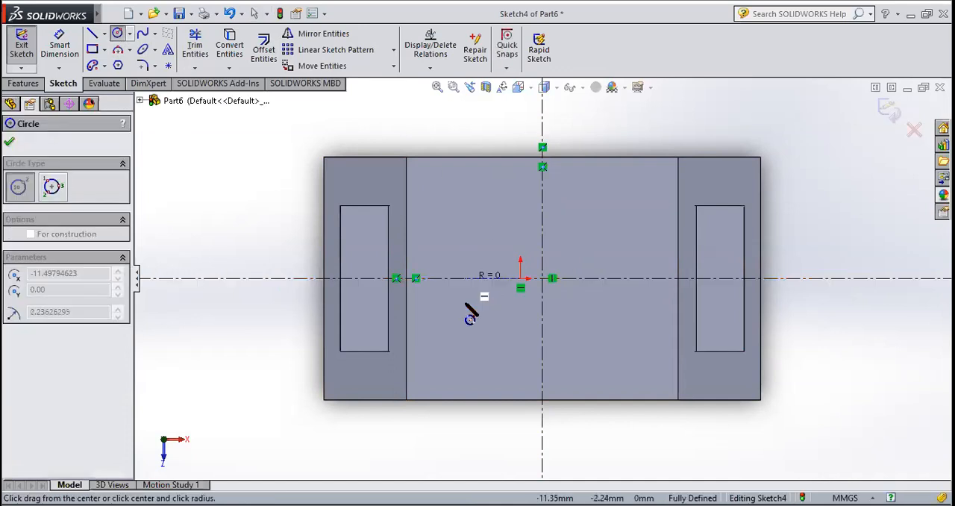
left_click(464, 318)
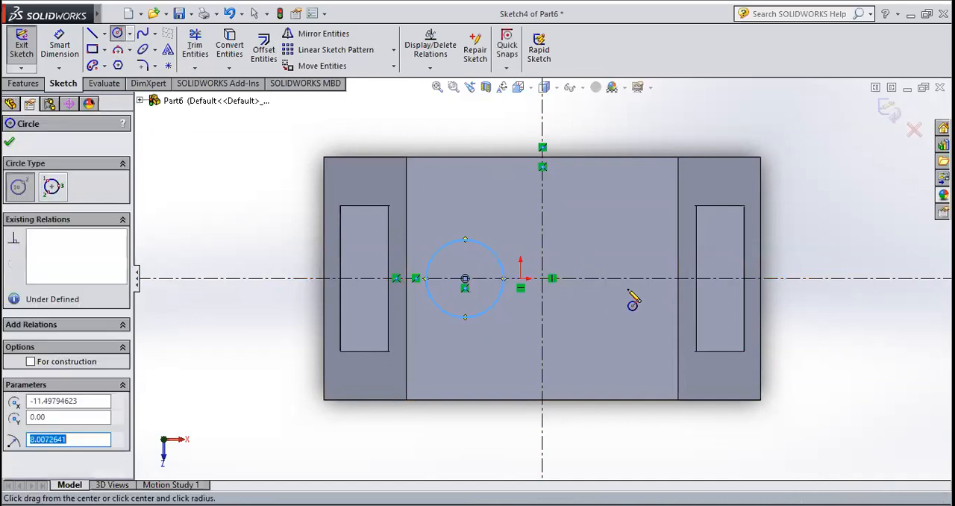
left_click(623, 279)
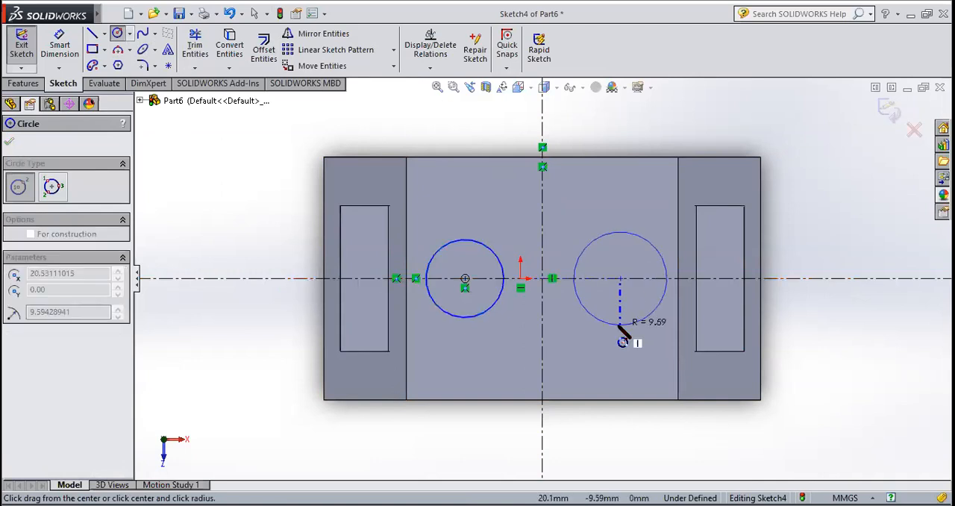
left_click(625, 326)
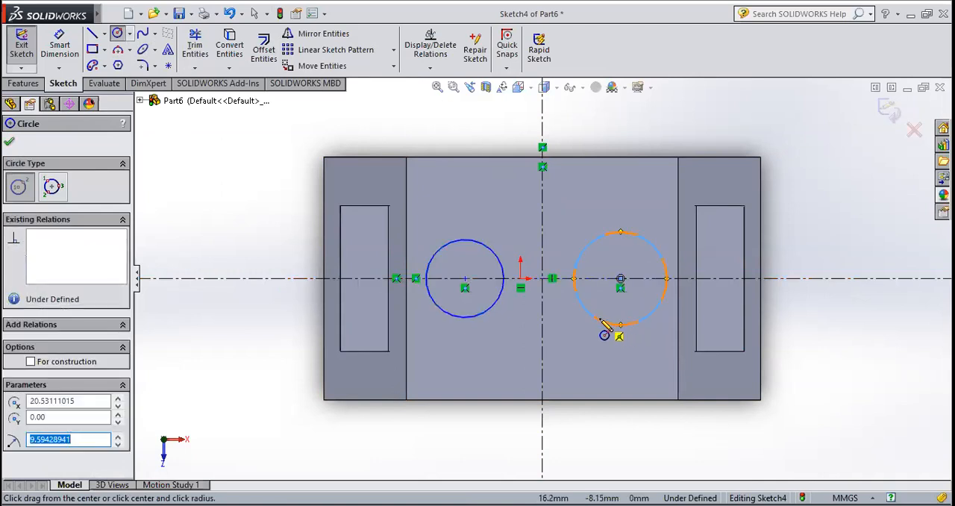
key("Escape")
Dimension the diameter of the -X side circle to 16 mm
left_click(60, 46)
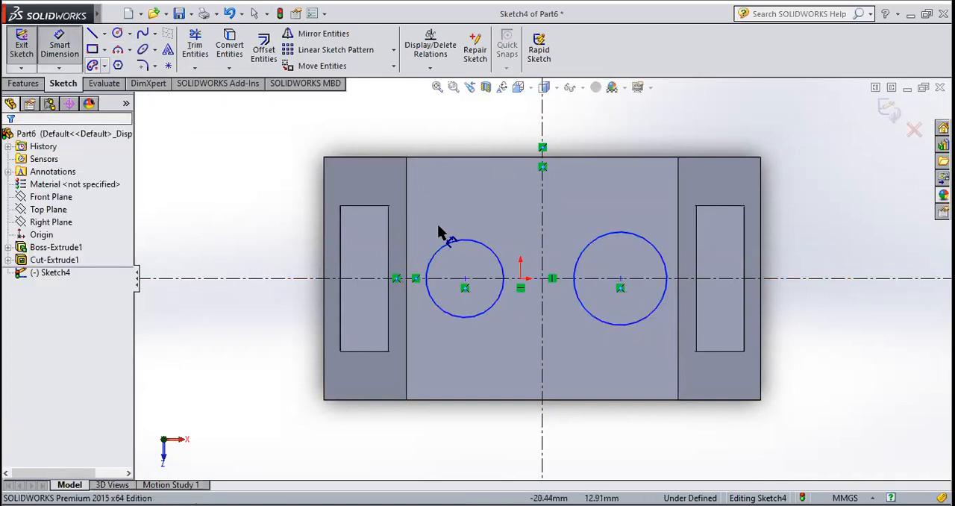
left_click(477, 241)
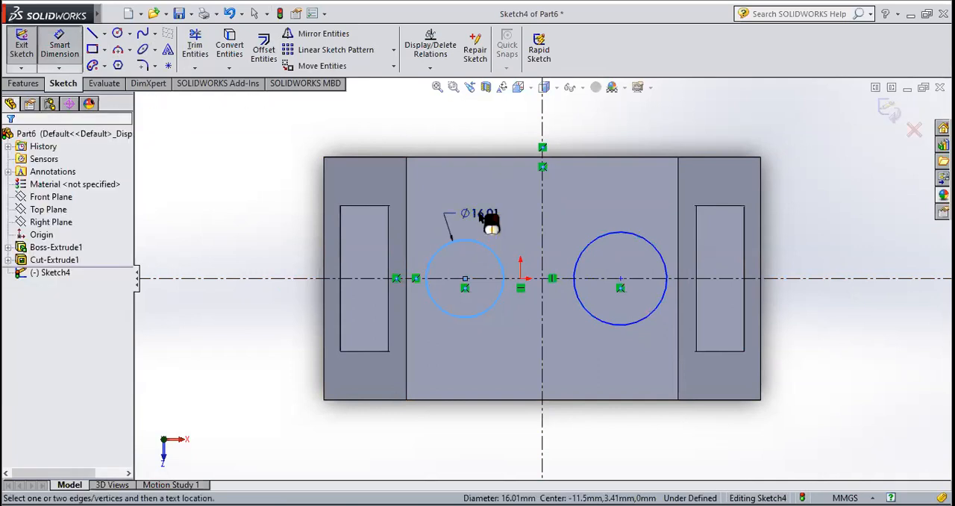
left_click(481, 217)
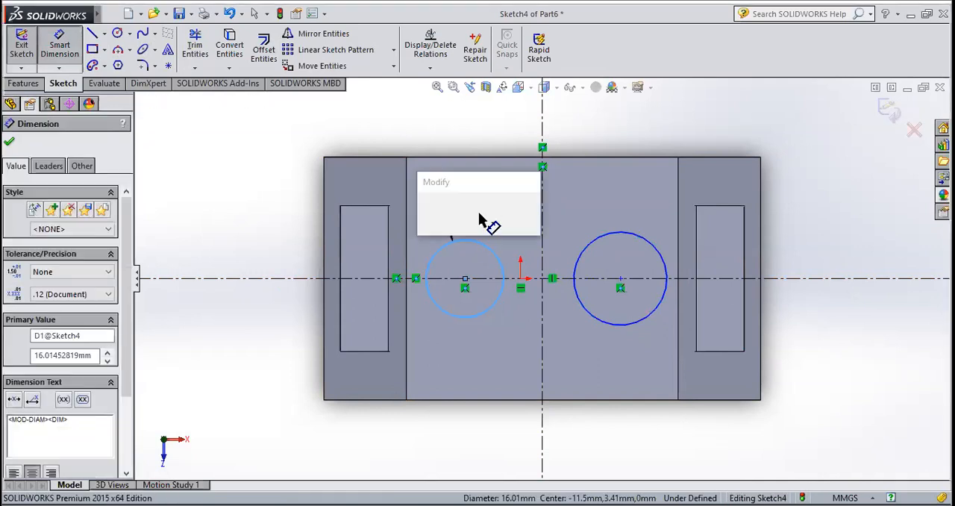
type("16")
key("Return")
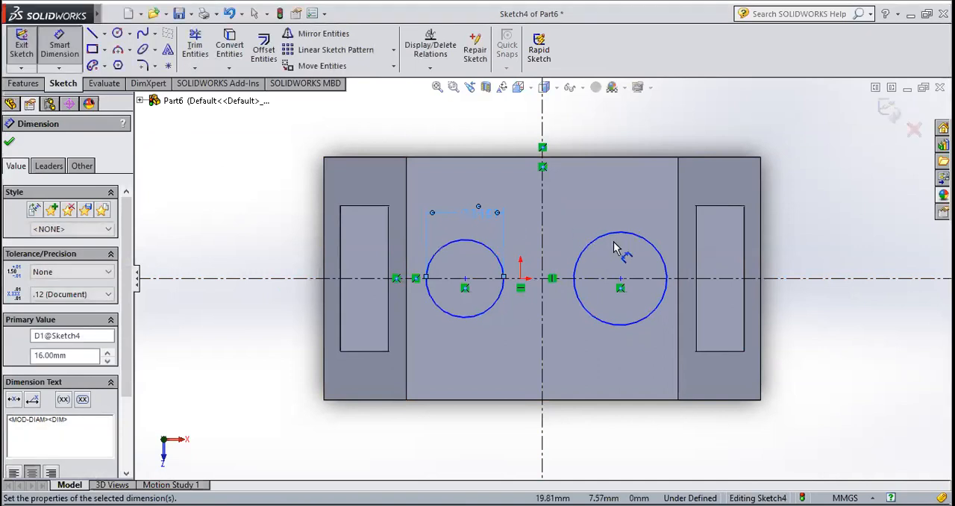
Dimension the diameter of the +X side circle to 16 mm
left_click(614, 224)
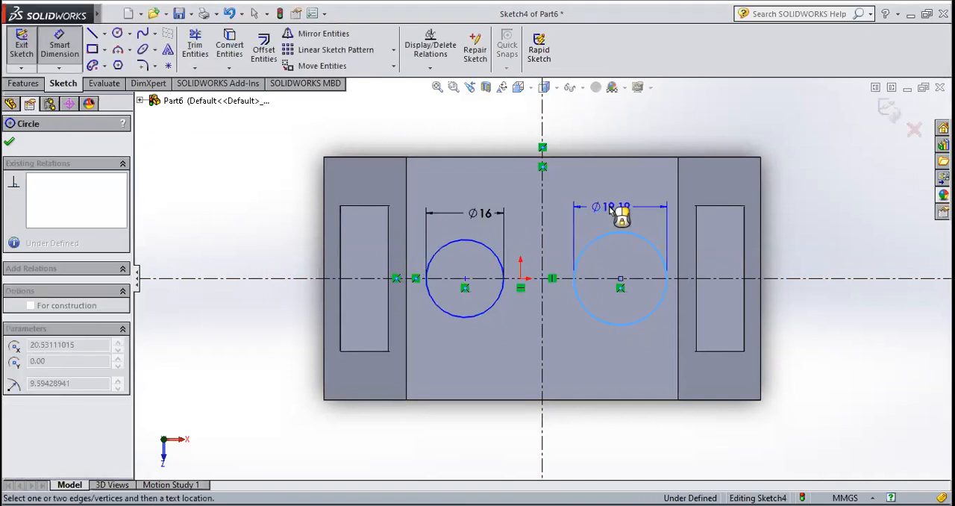
left_click(610, 212)
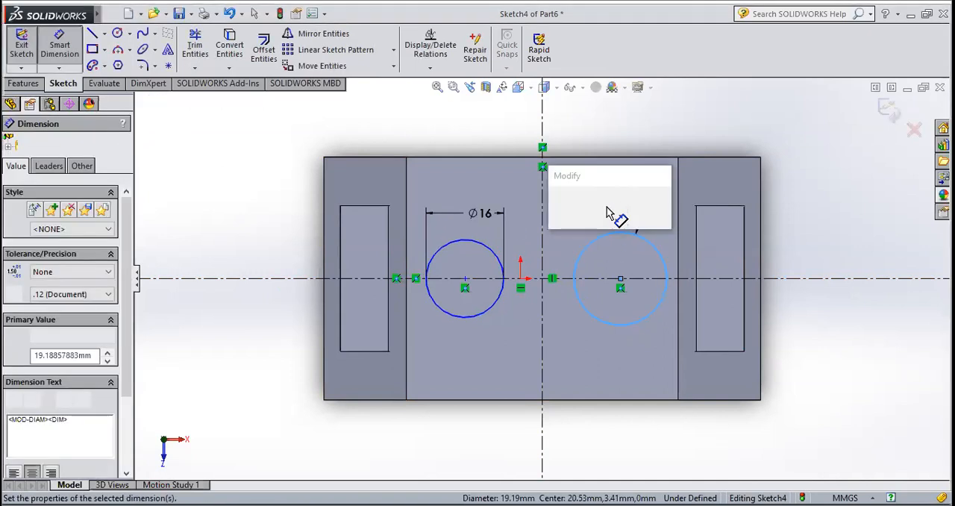
type("16")
key("Return")
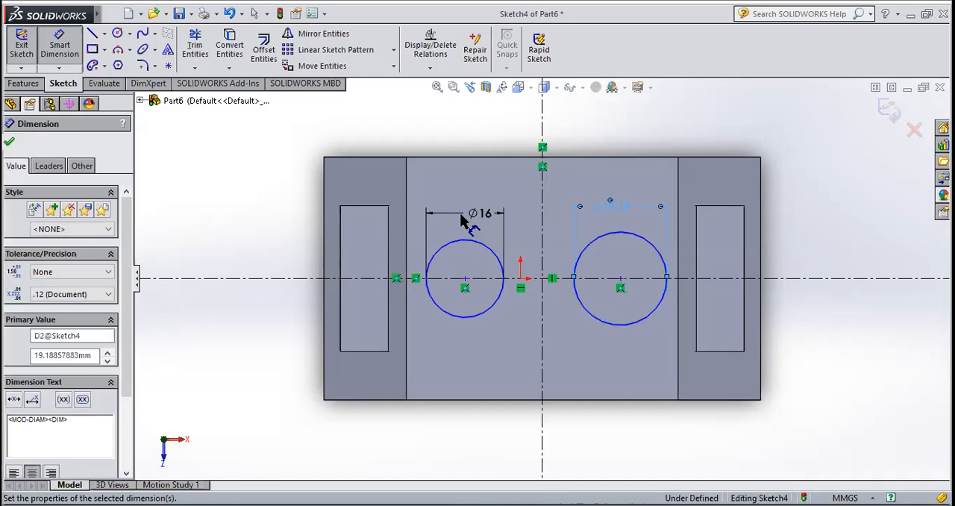
left_click(10, 144)
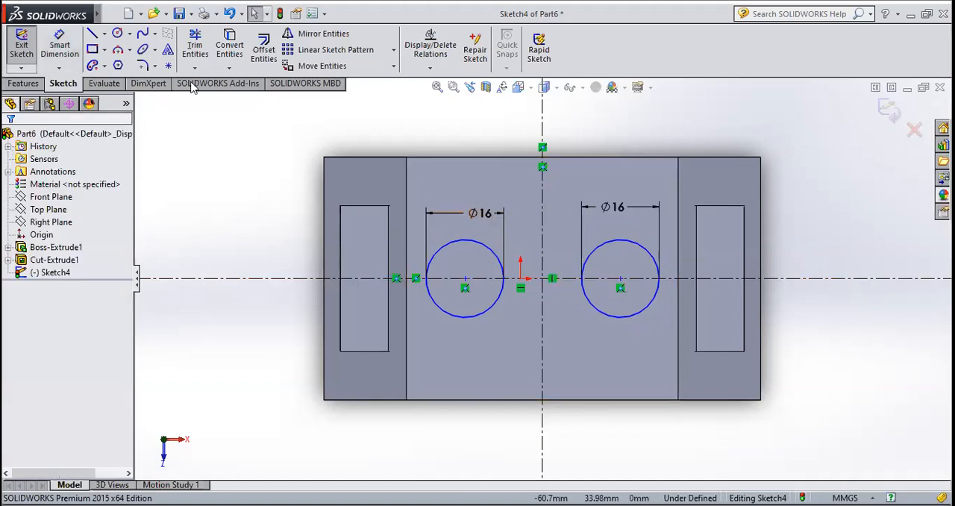
Draw a horizontal midpoint line centred on the centerlines' intersection and ending at the +X side circle's centre
left_click(107, 33)
left_click(103, 75)
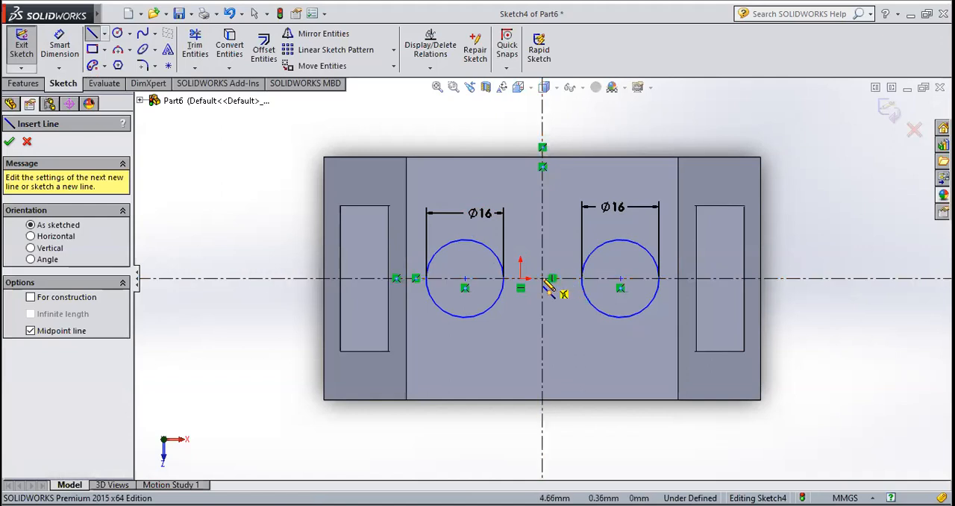
left_click(543, 278)
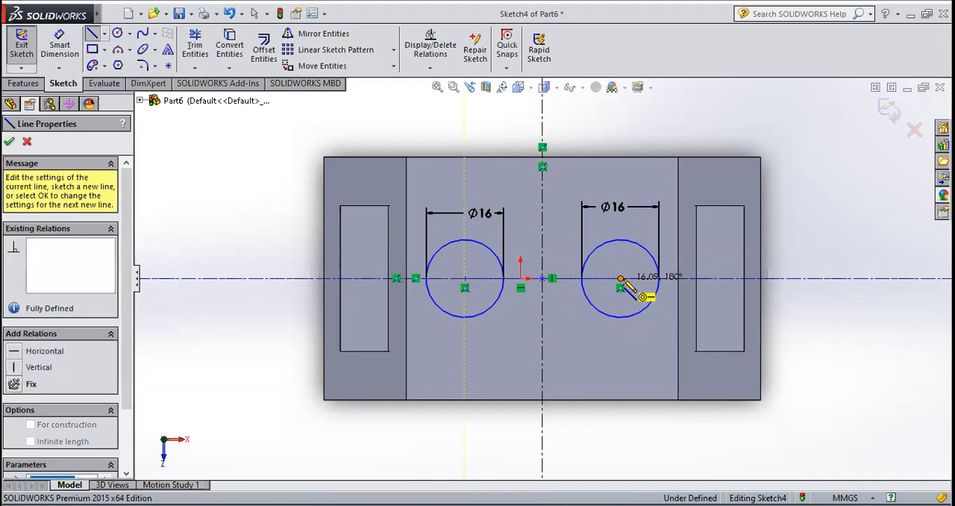
left_click(621, 279)
key("Escape")
Dimension the length of the midpoint line to 56 mm
left_click(51, 43)
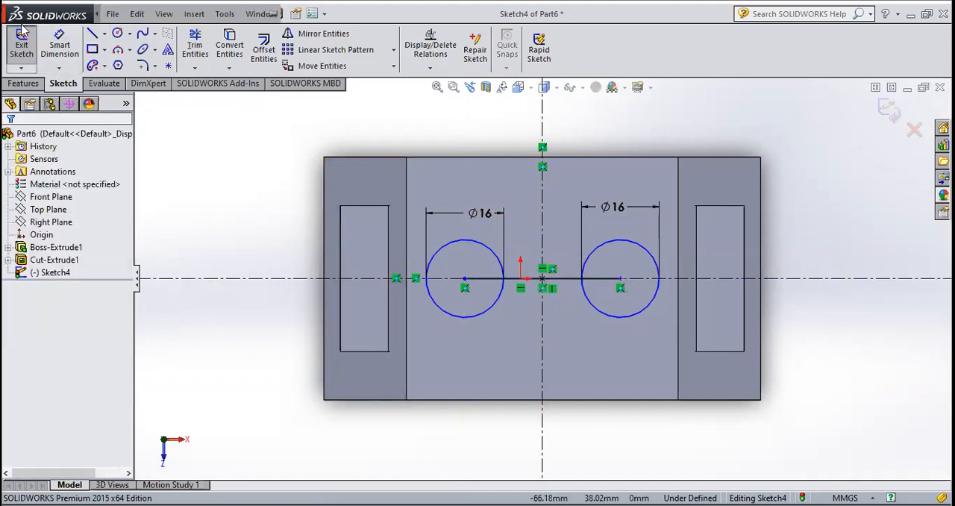
left_click(568, 257)
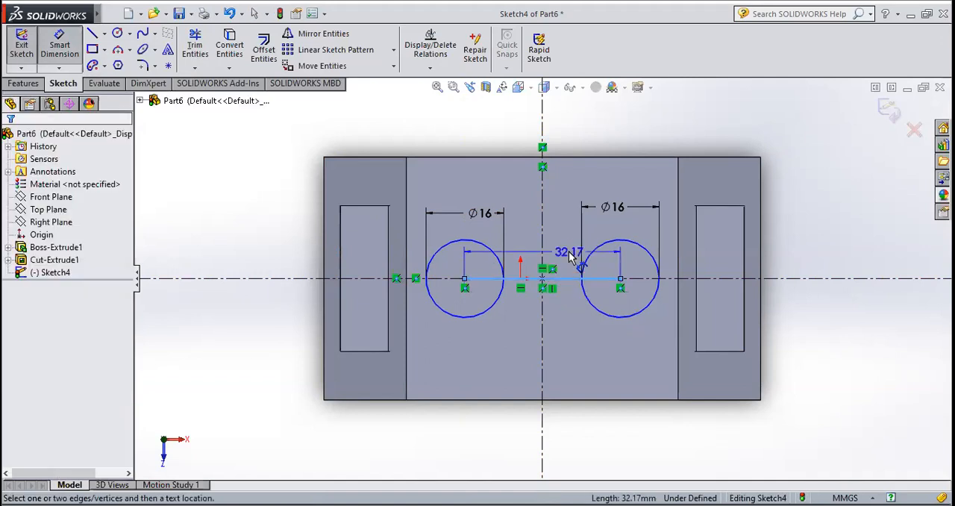
left_click(569, 256)
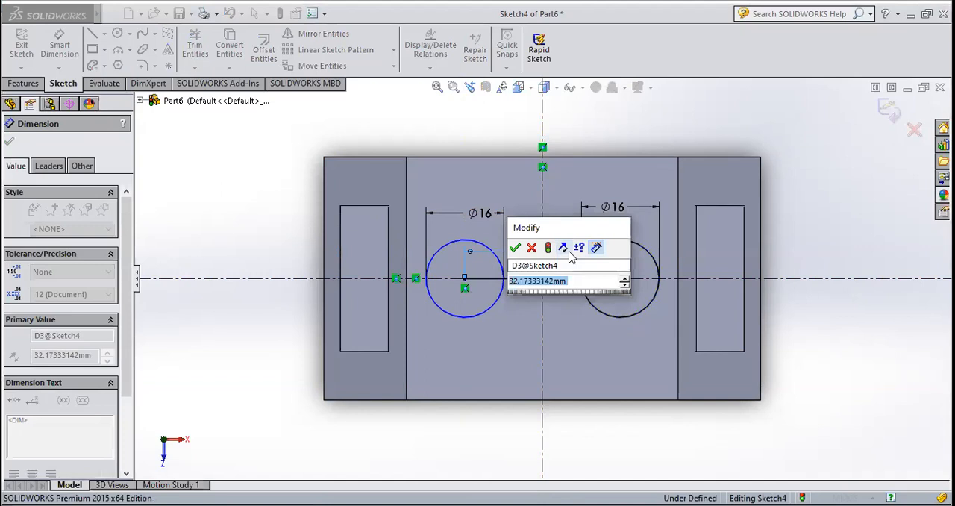
type("56")
key("Return")
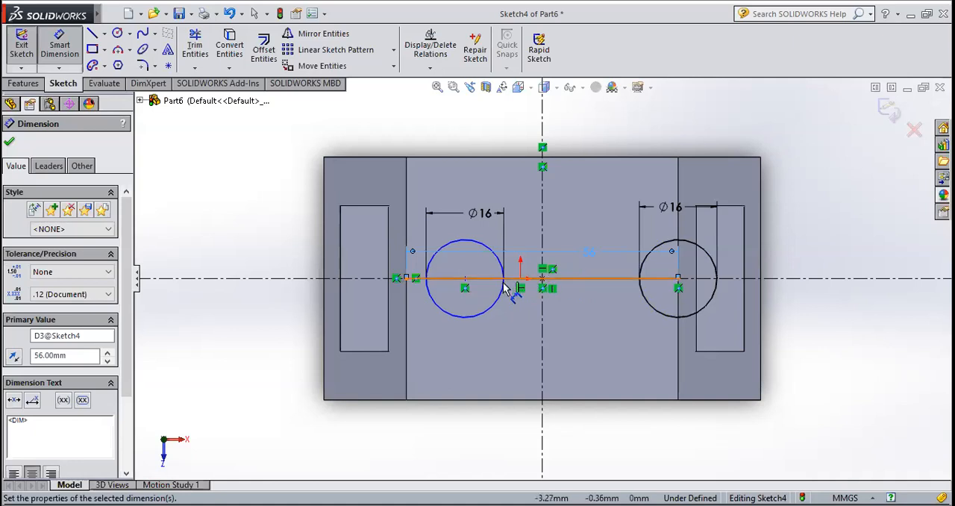
left_click(10, 143)
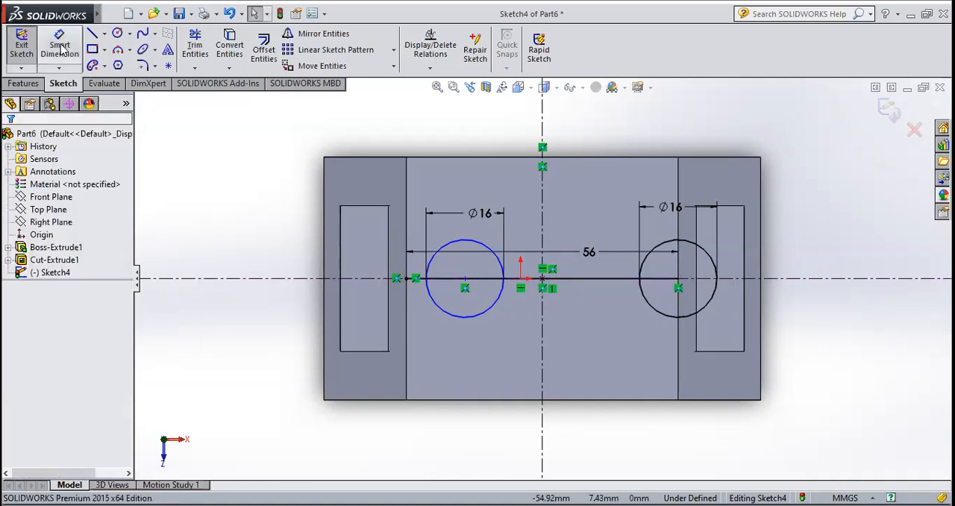
Try to dimension the distance between the vertical centerline and the +X side circle's centre
left_click(544, 263)
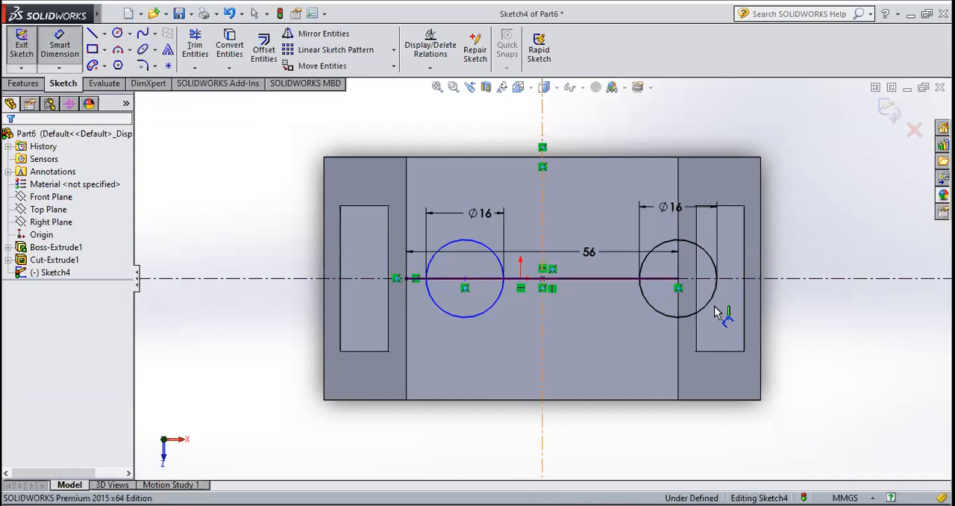
left_click(678, 280)
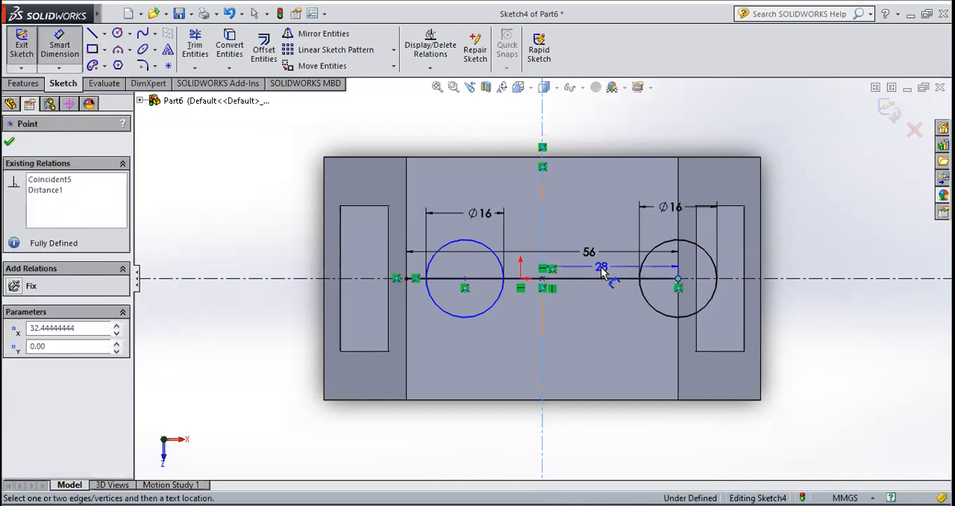
left_click(600, 266)
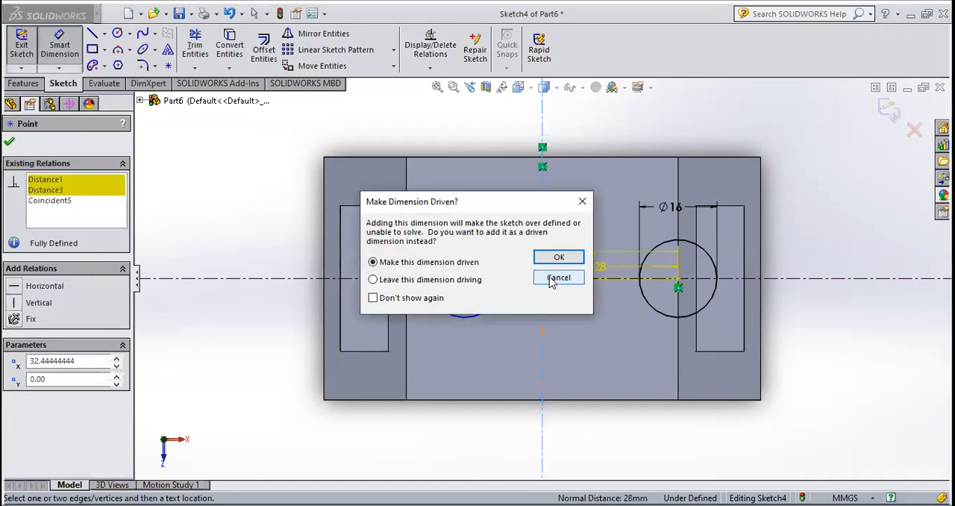
left_click(559, 278)
key("Escape")
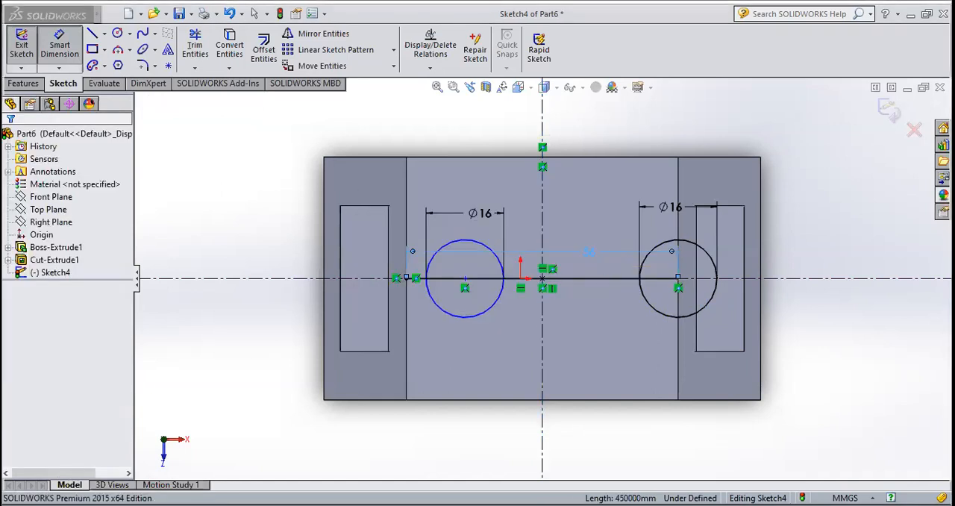
left_click(657, 321)
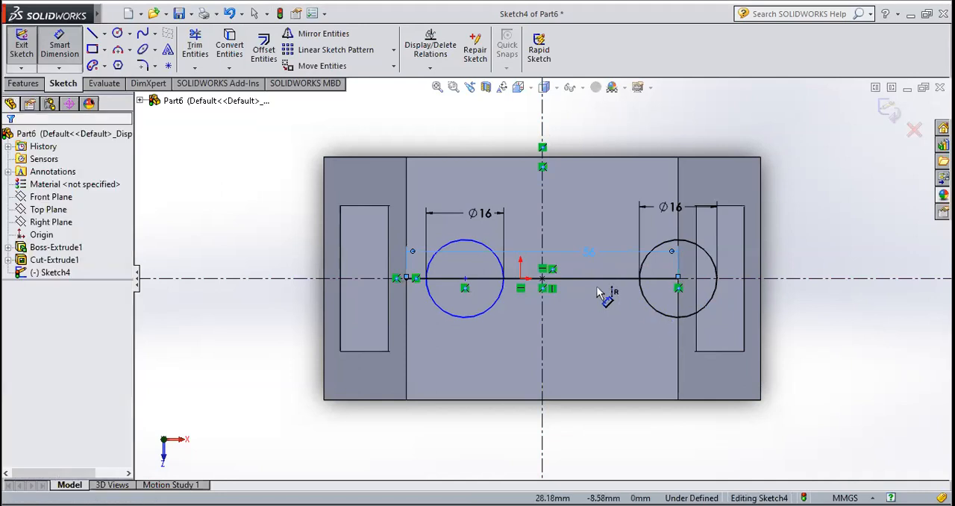
key("Escape")
Undo the 56 mm length change and delete the midpoint line together with its dimension
key("ctrl+z")
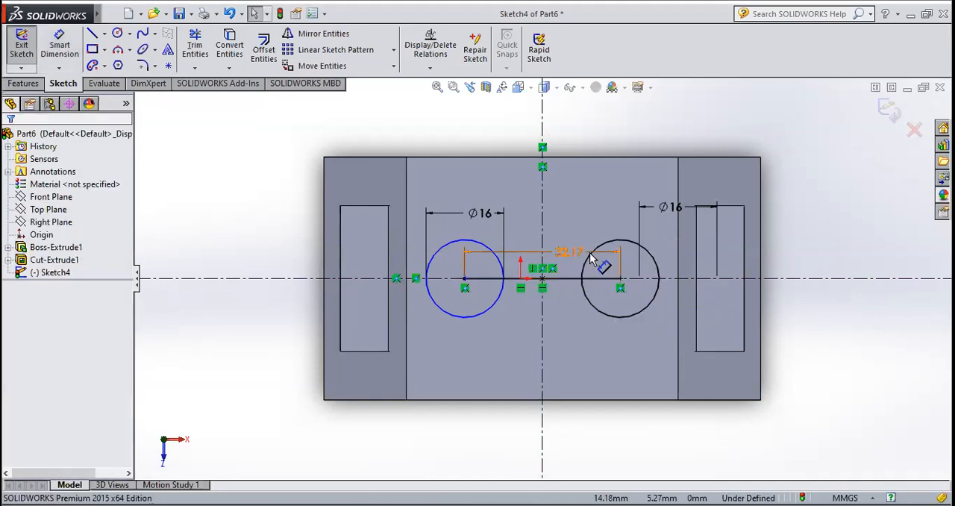
left_click(558, 280)
key("Delete")
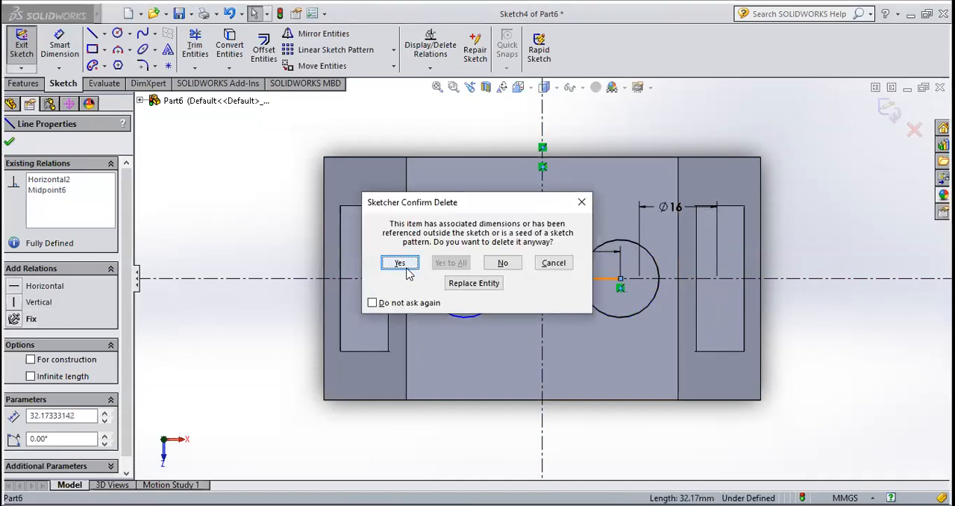
left_click(400, 263)
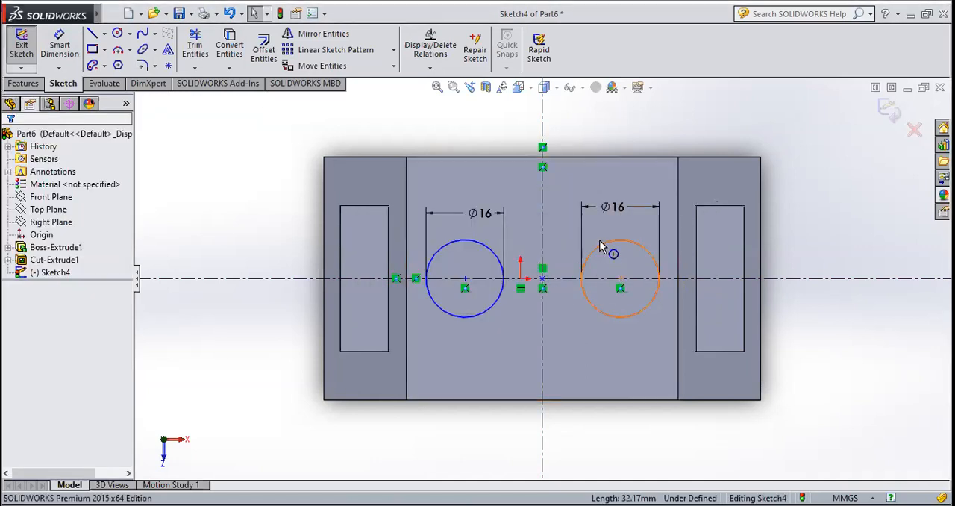
Delete the +X side circle together with its diameter dimension
left_click(609, 249)
key("Delete")
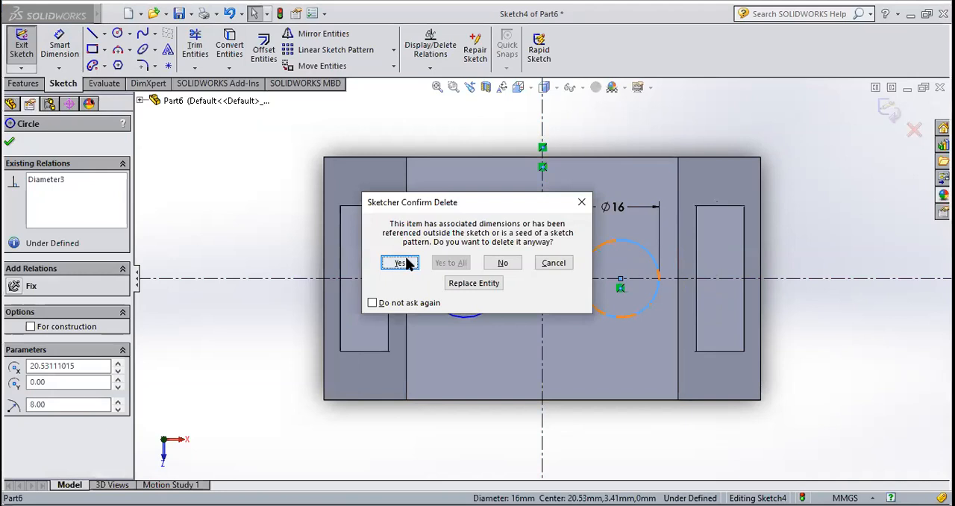
left_click(407, 259)
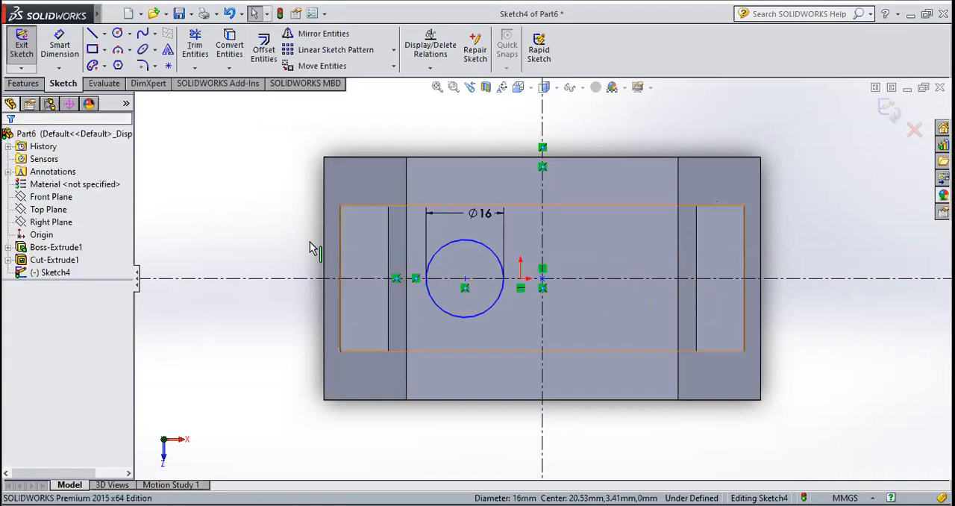
Dimension the distance from the -X side circle's centre to the vertical centerline to 56/2 mm
left_click(60, 45)
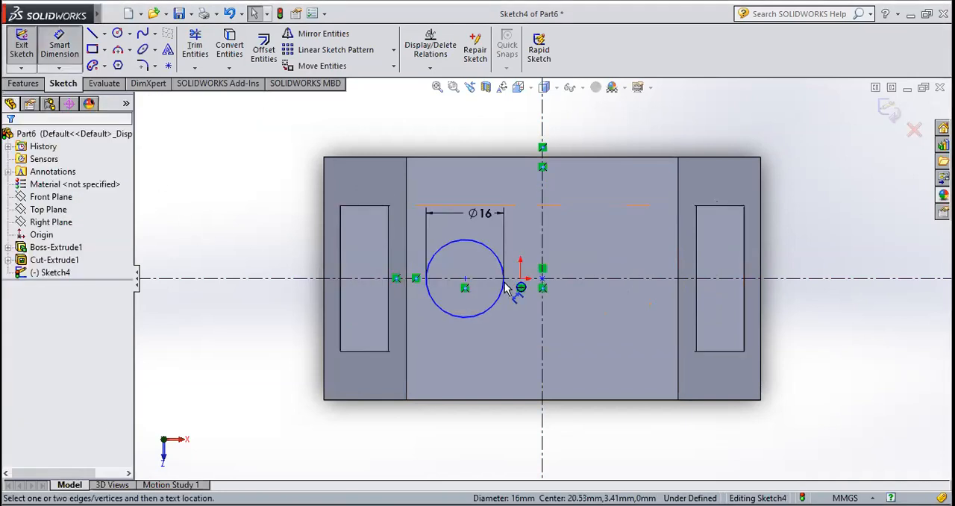
left_click(544, 301)
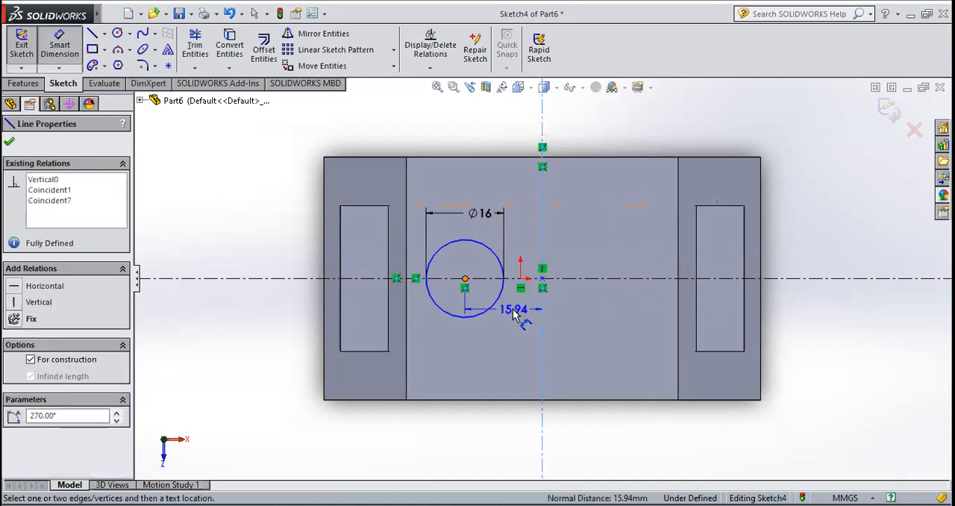
left_click(510, 300)
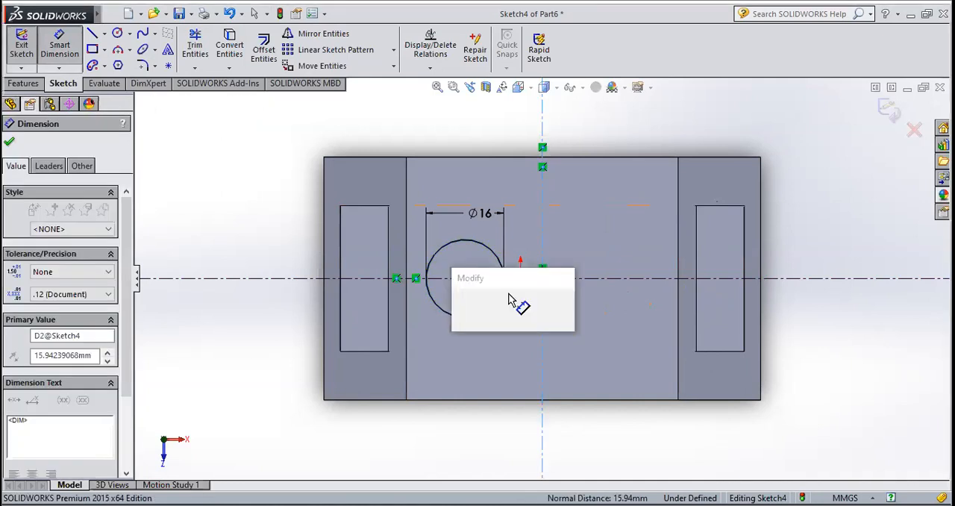
type("56")
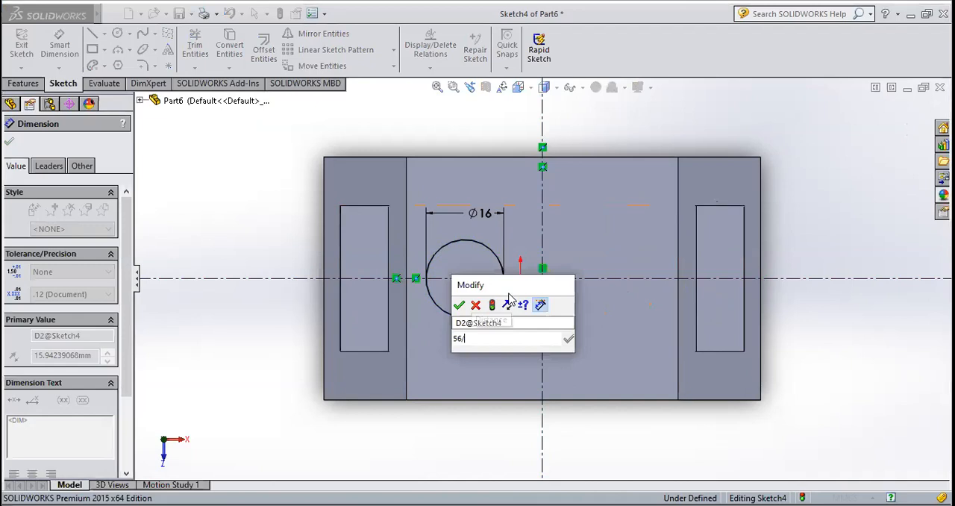
type("/2")
key("Return")
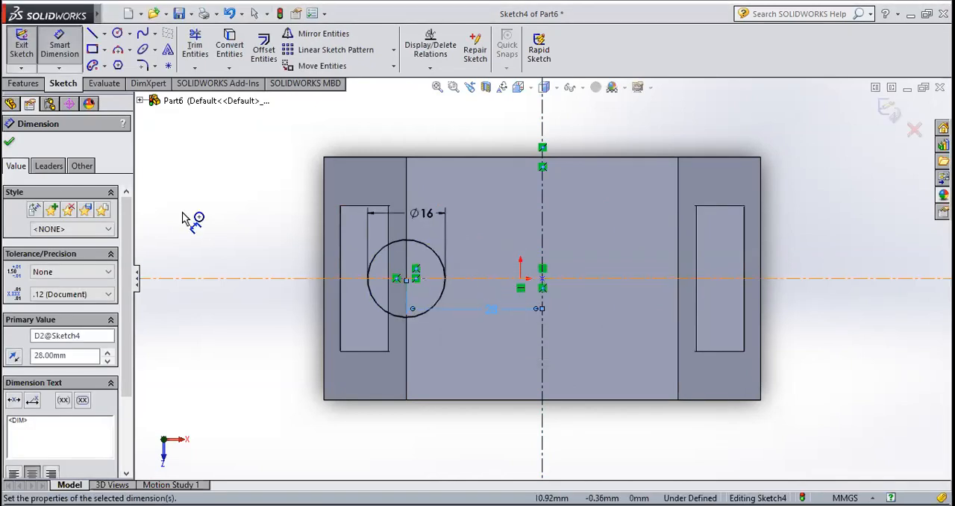
left_click(10, 143)
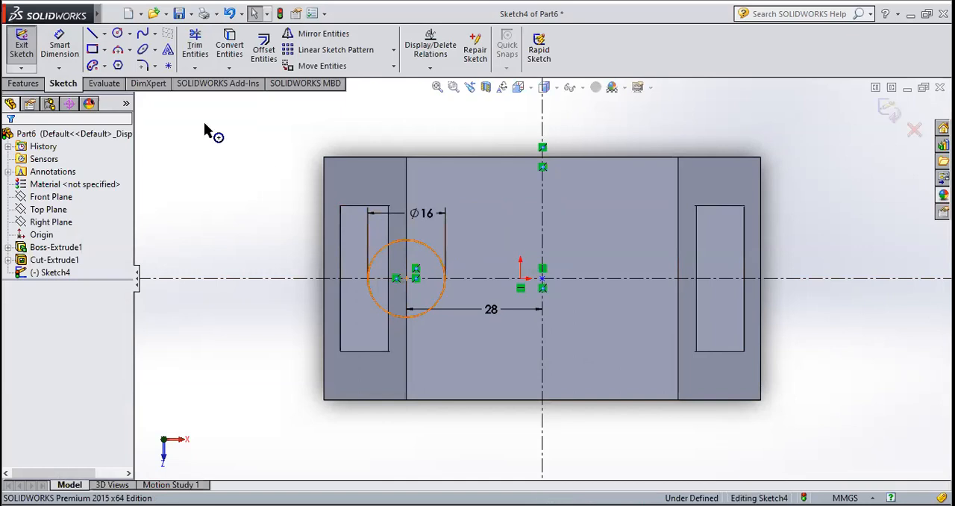
Mirror a copy of the -X side circle about the vertical centerline
left_click(300, 37)
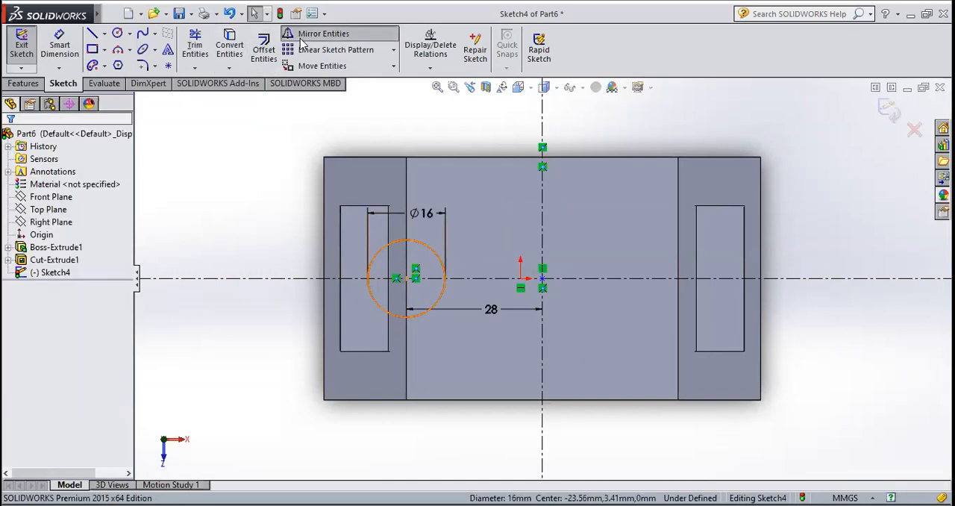
left_click(97, 322)
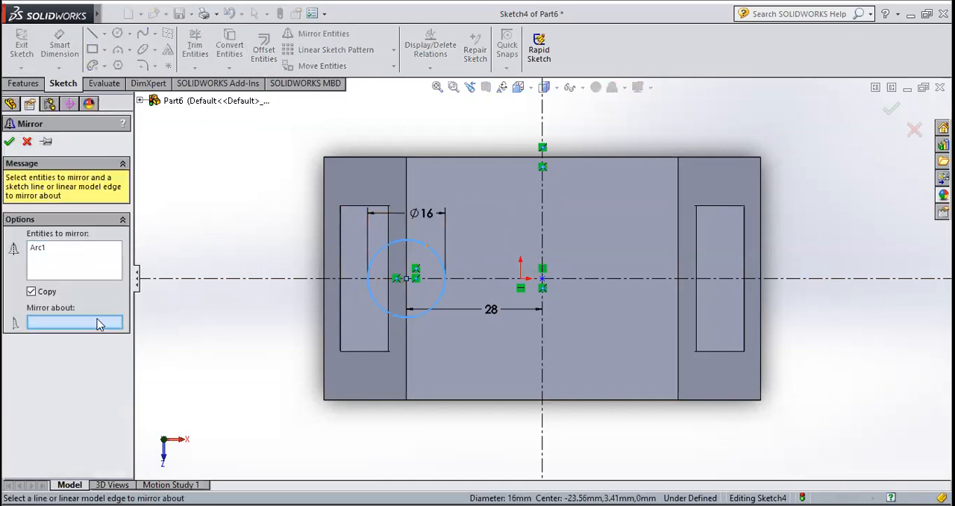
left_click(543, 237)
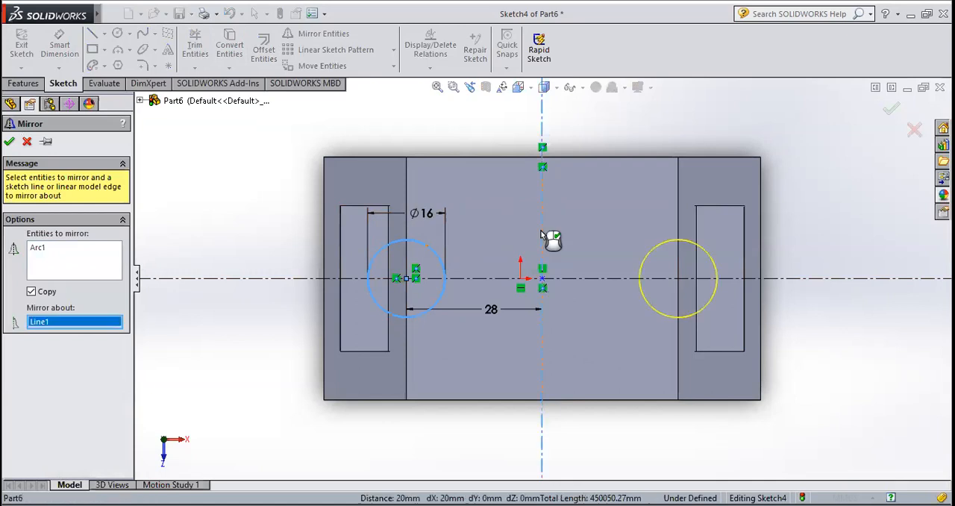
left_click(11, 142)
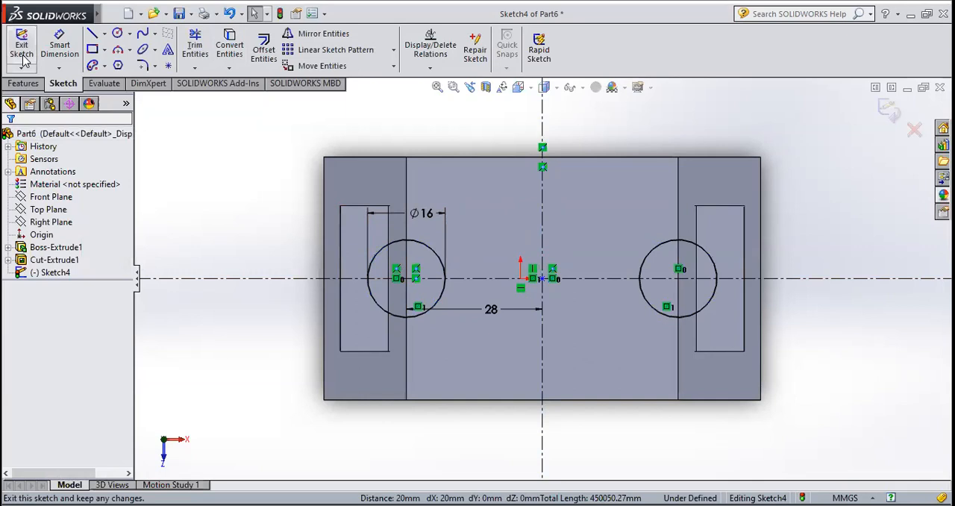
Delete the vertical and horizontal centerlines from the sketch and exit the sketch
left_click(544, 252)
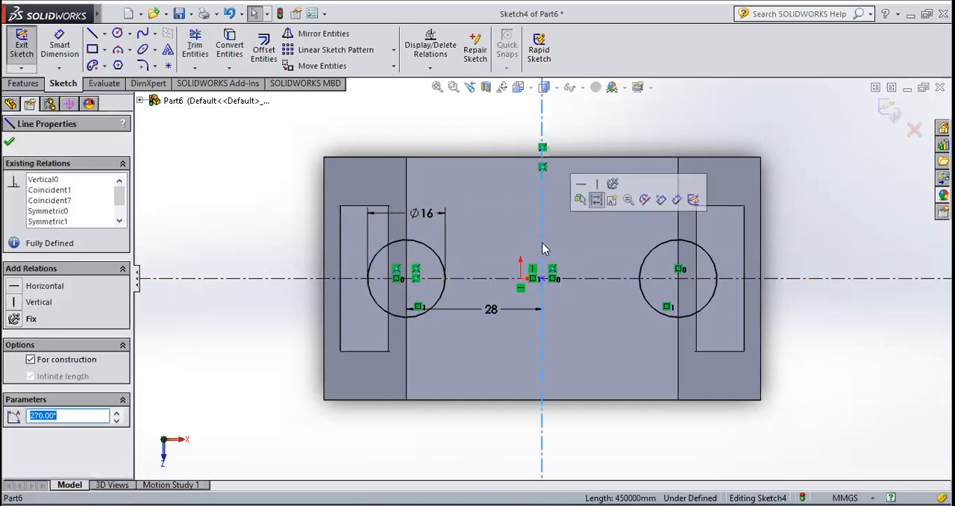
key("Delete")
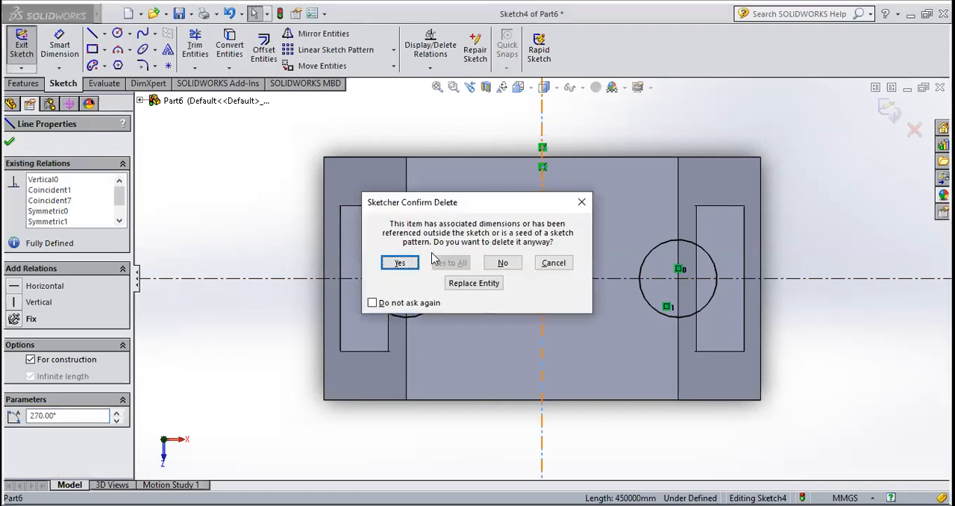
key("Return")
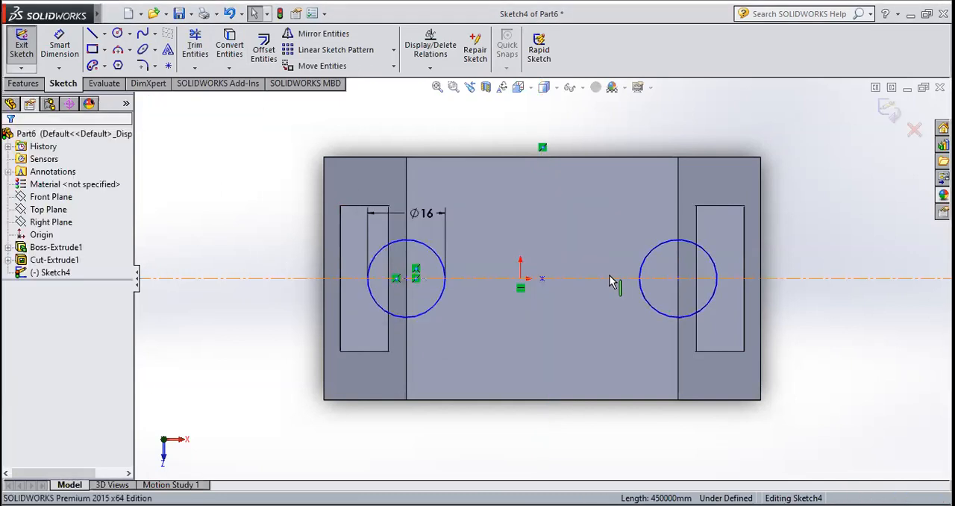
left_click(22, 44)
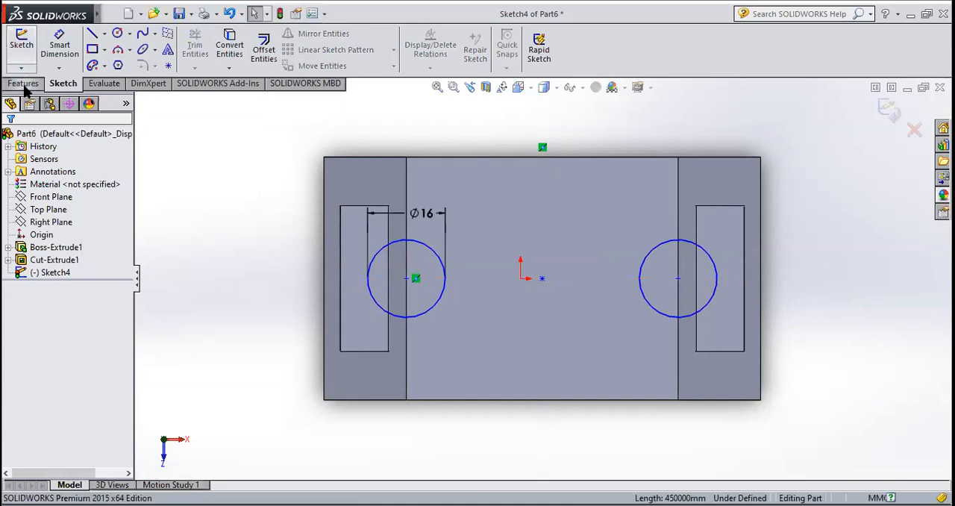
Cut-extrude the two 16 mm circles through the block with a blind depth of 120 mm
left_click(23, 83)
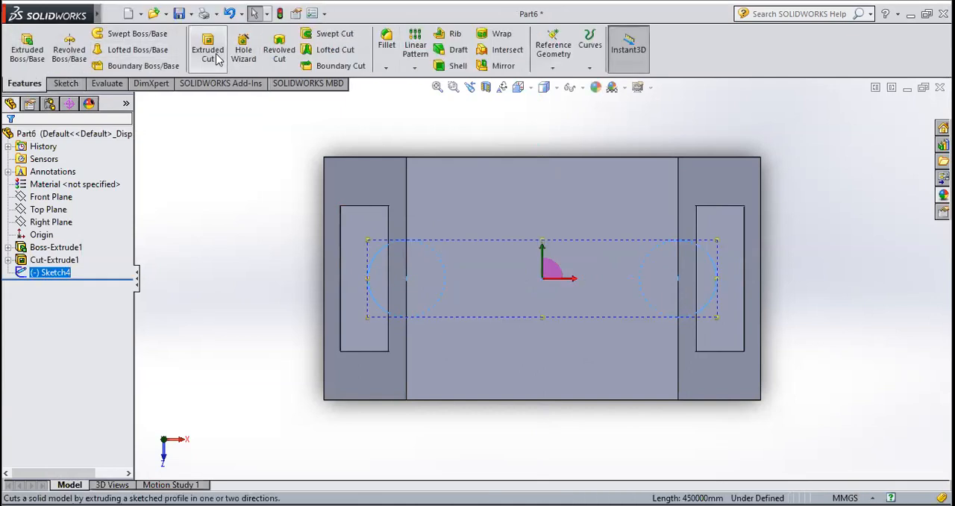
left_click(207, 49)
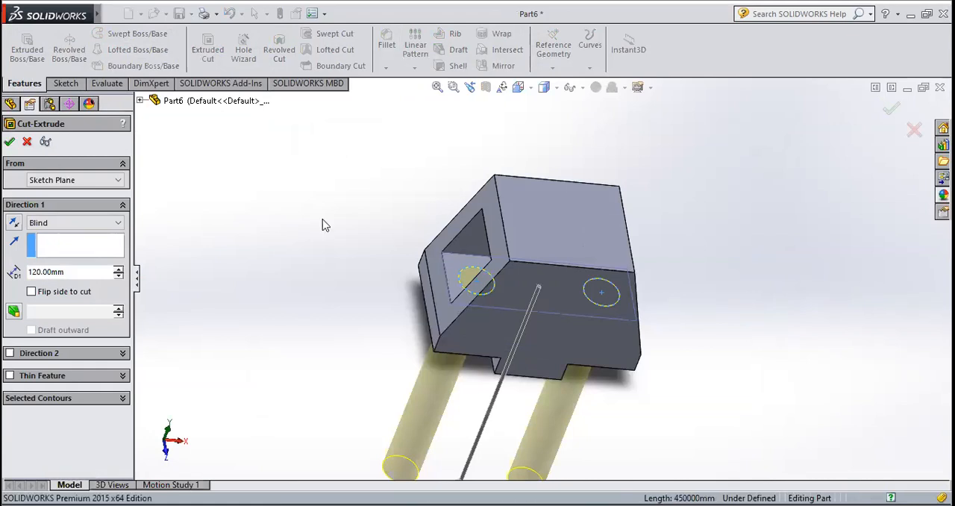
key("Return")
Start a sketch on the block's top face and orient the view normal to it
middle_click_drag(728, 281, 699, 377)
scroll(559, 243, "down", 3)
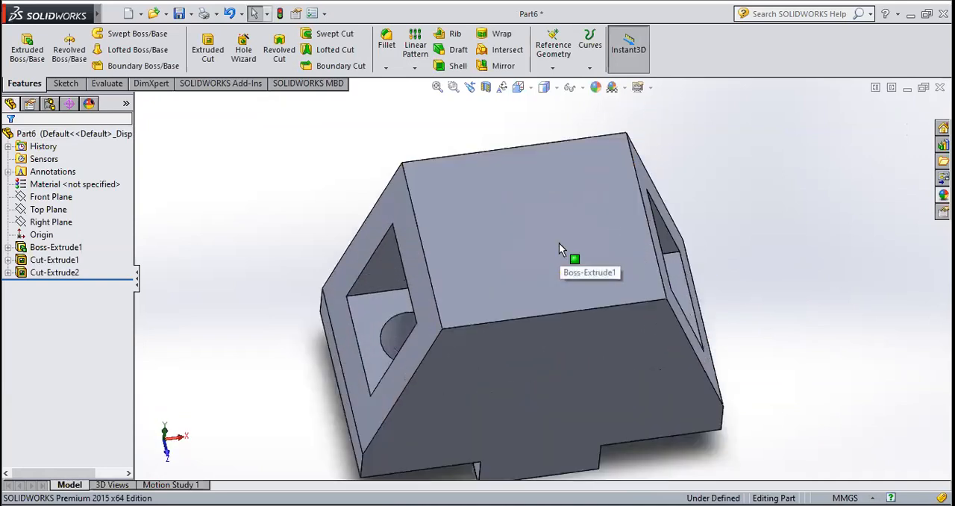
left_click(559, 242)
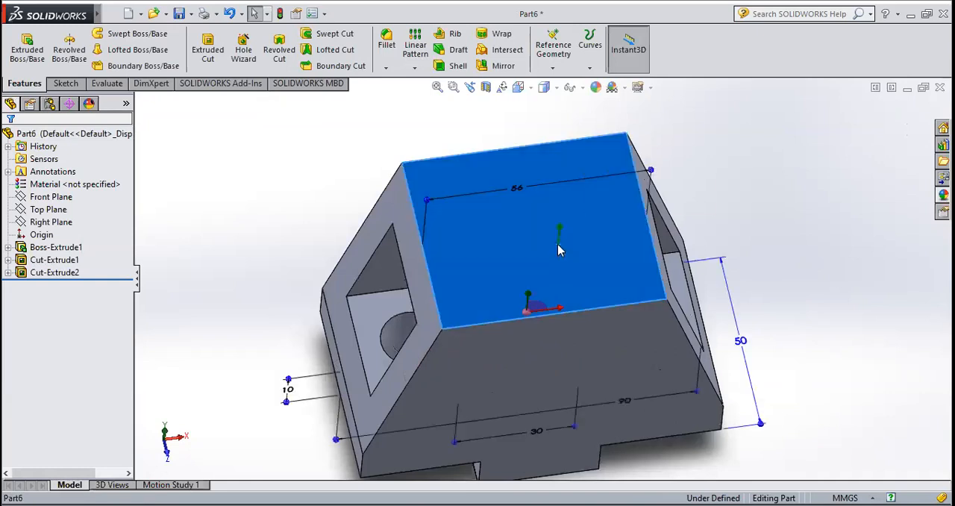
left_click(66, 83)
left_click(32, 62)
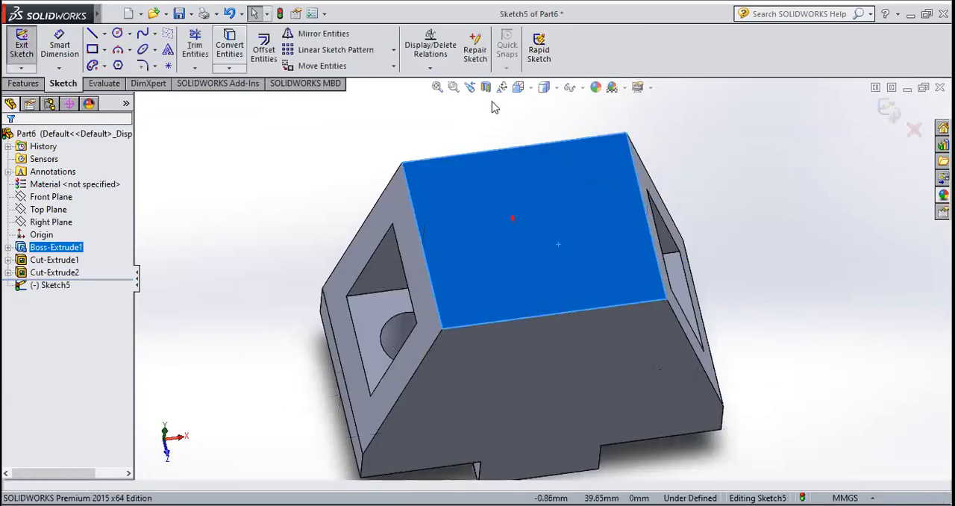
left_click(518, 88)
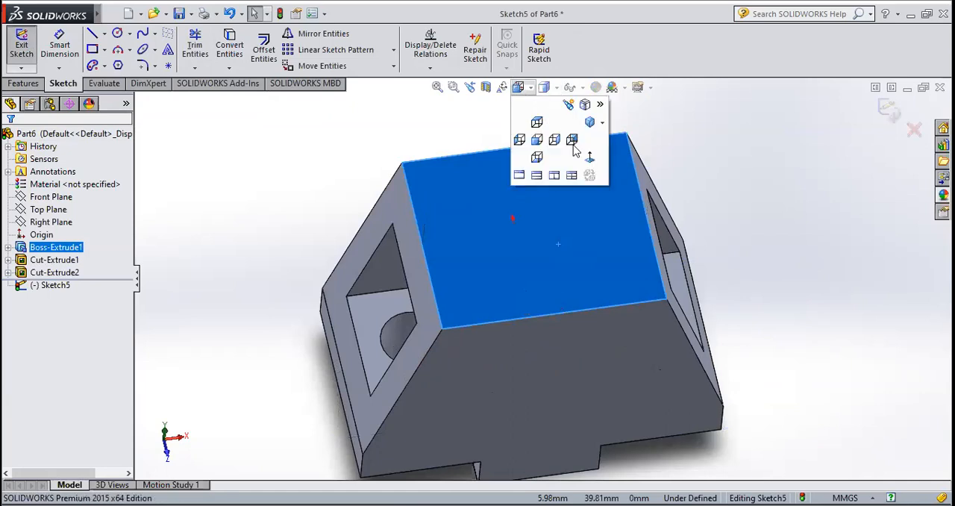
left_click(590, 158)
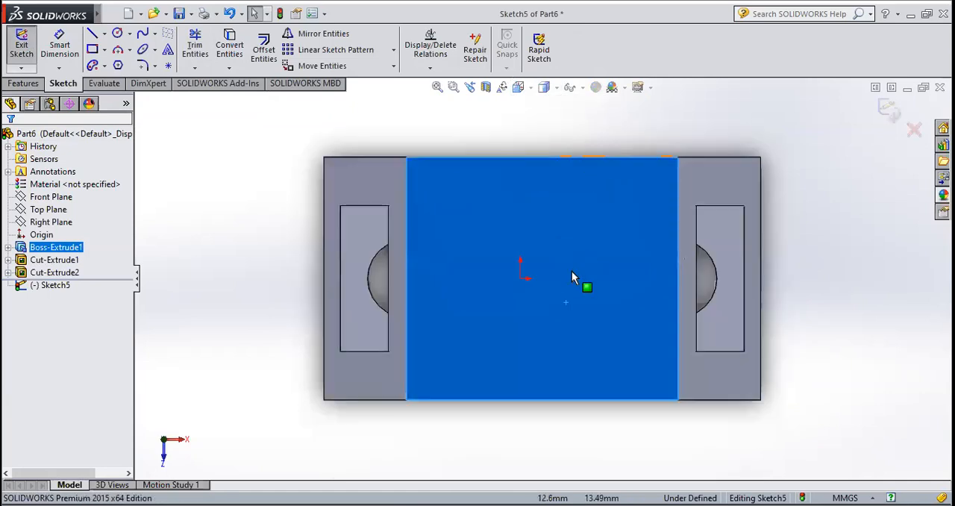
Draw a vertical line across the top face between the midpoints of its two long edges
left_click(104, 35)
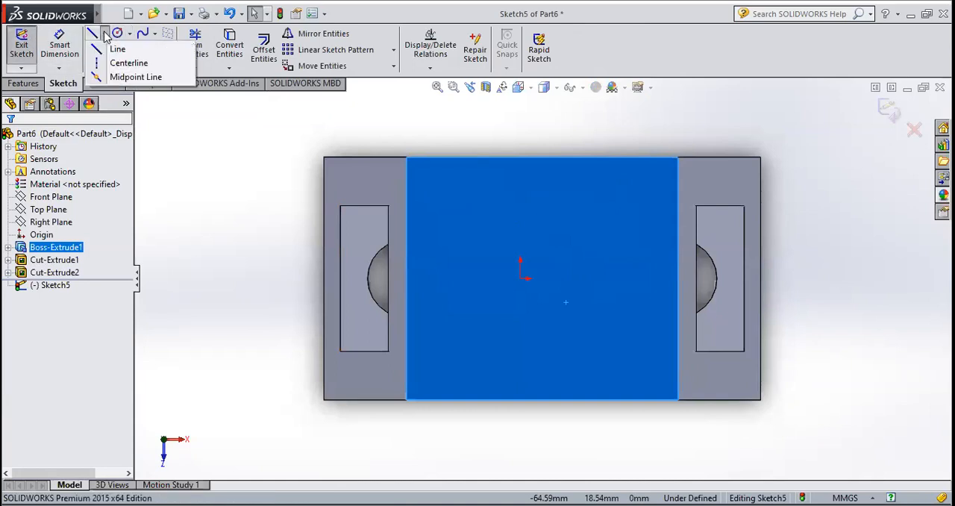
left_click(112, 47)
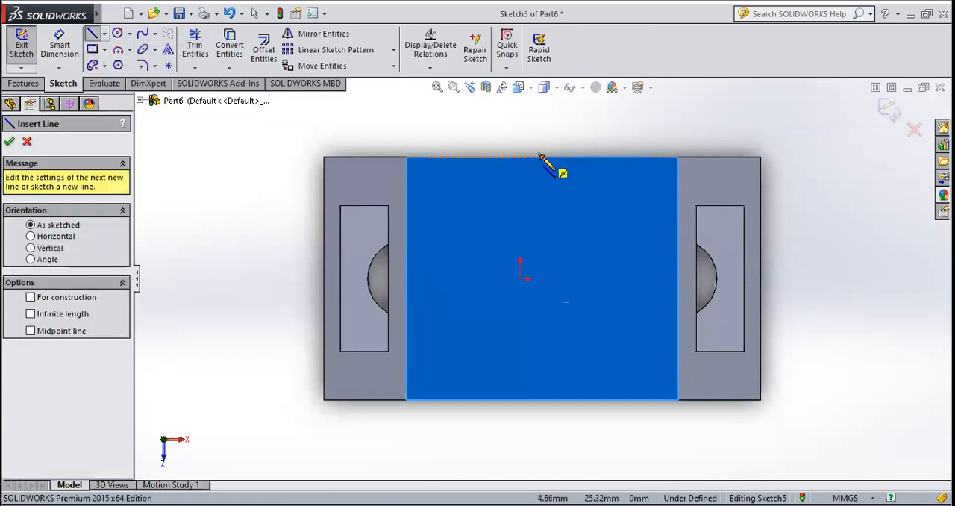
left_click(542, 157)
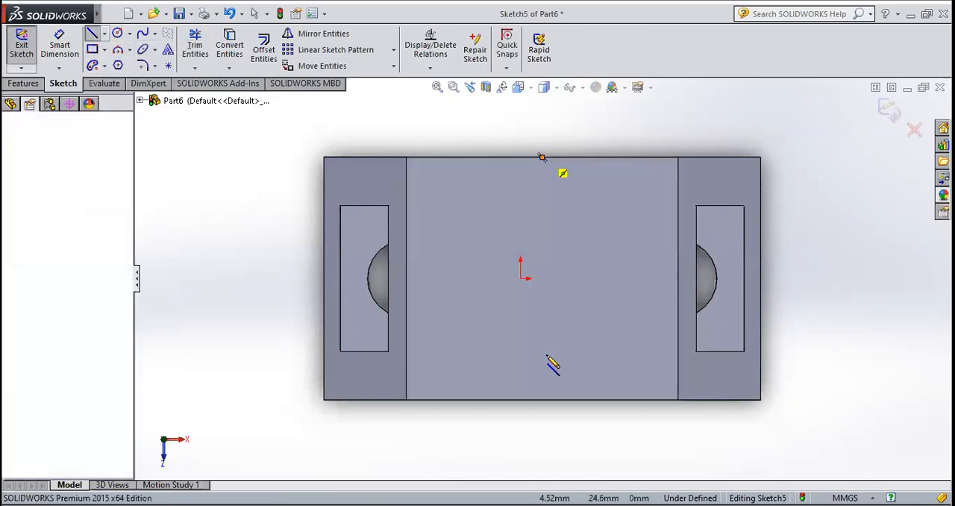
left_click(542, 399)
key("Escape")
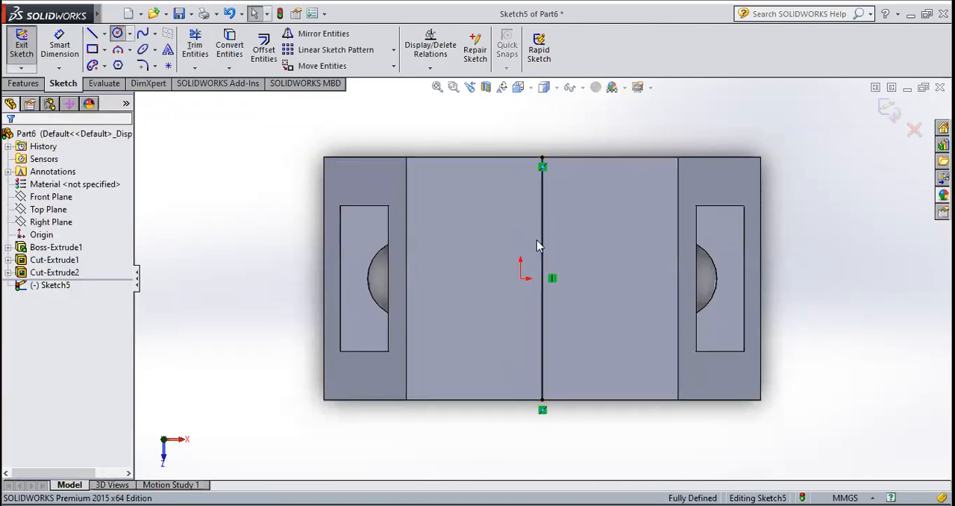
Draw a circle with a 20 mm radius centred on the vertical line's midpoint
left_click(542, 277)
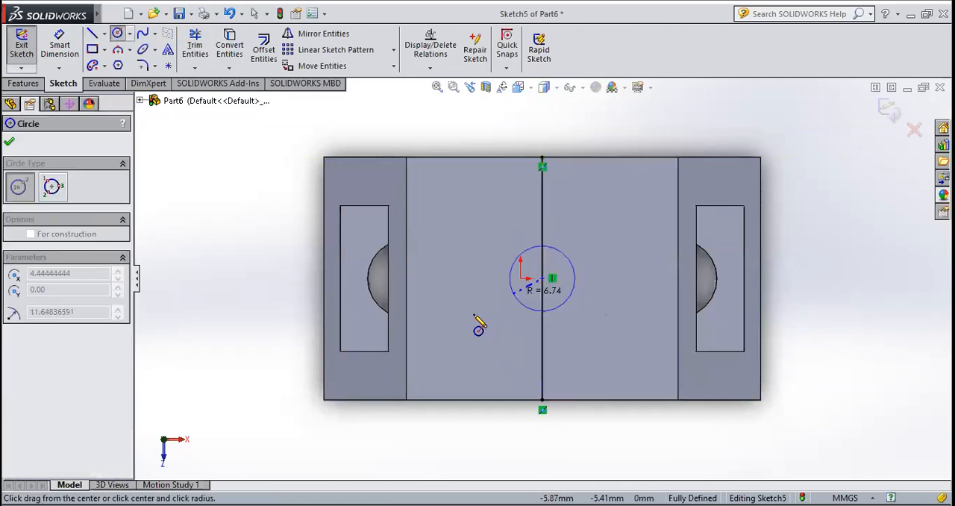
left_click(465, 318)
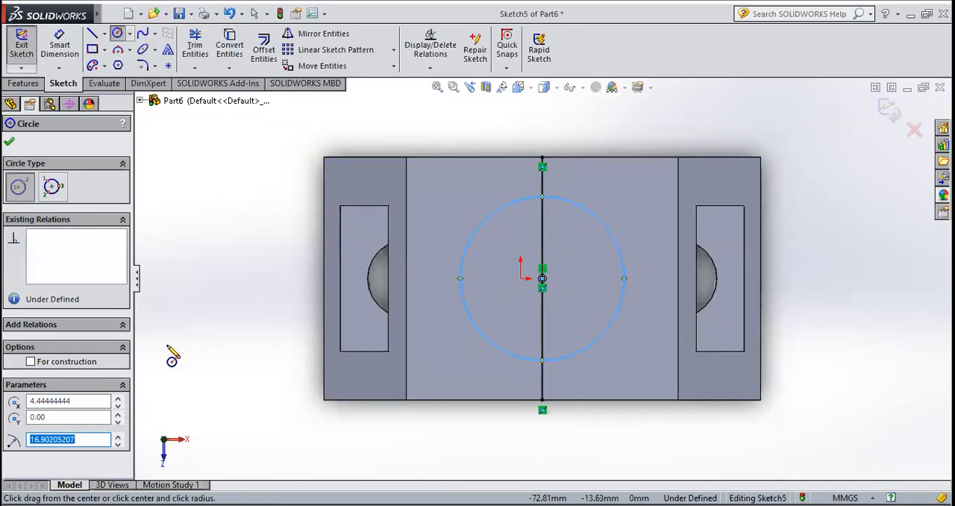
type("20")
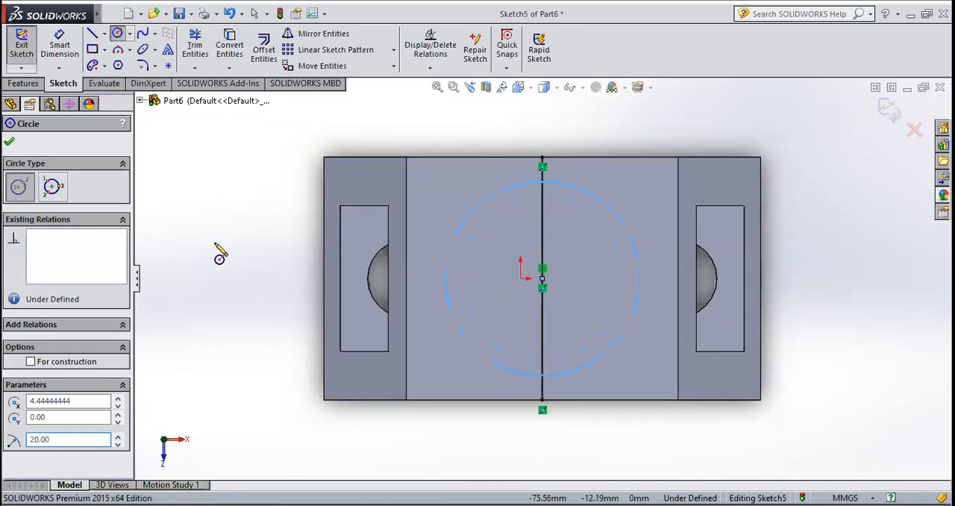
left_click(9, 144)
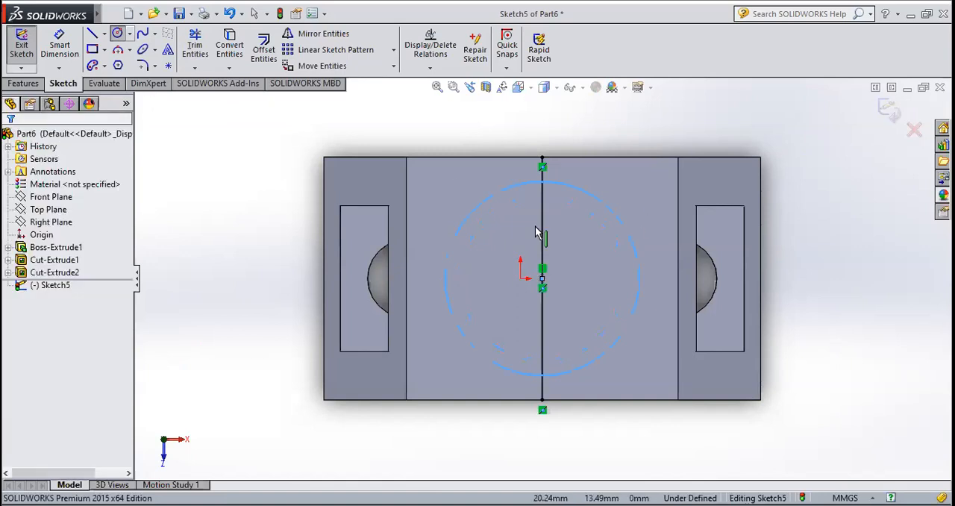
Delete the vertical helper line from the sketch and exit the sketch
left_click(544, 238)
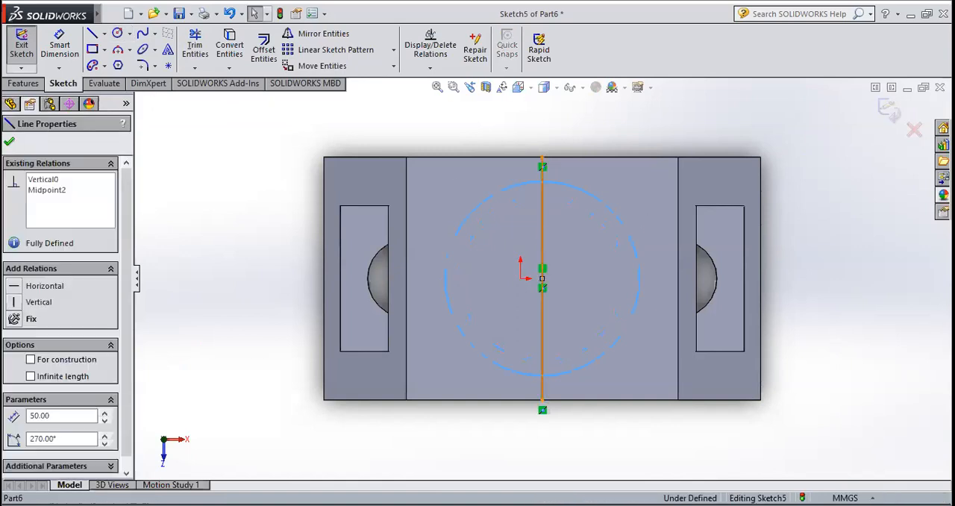
key("Delete")
left_click(22, 45)
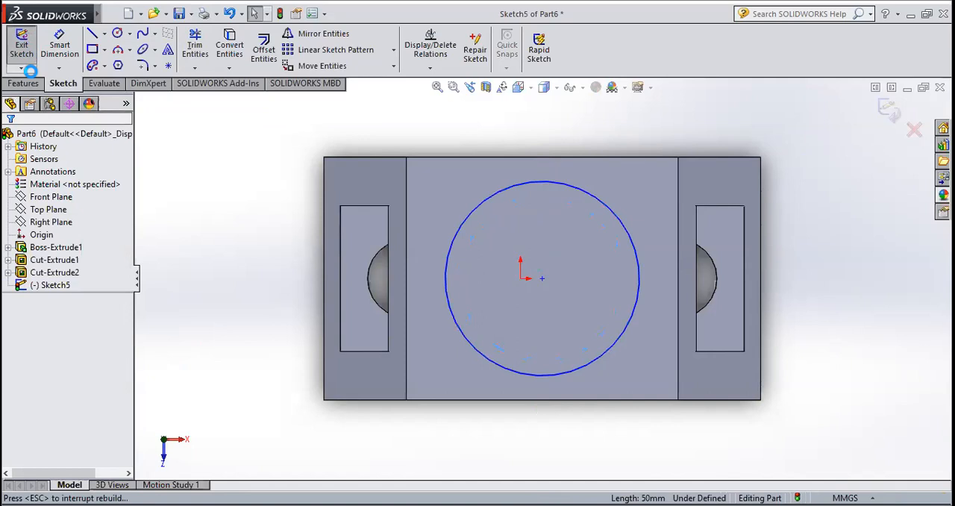
Extrude the circle on the top face upward as a 15 mm blind boss, merged with the block
left_click(25, 83)
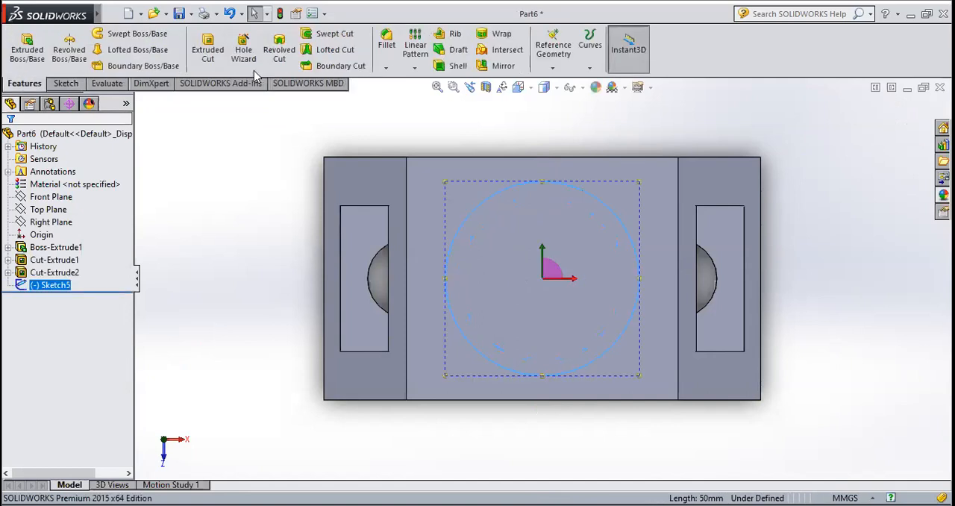
left_click(22, 48)
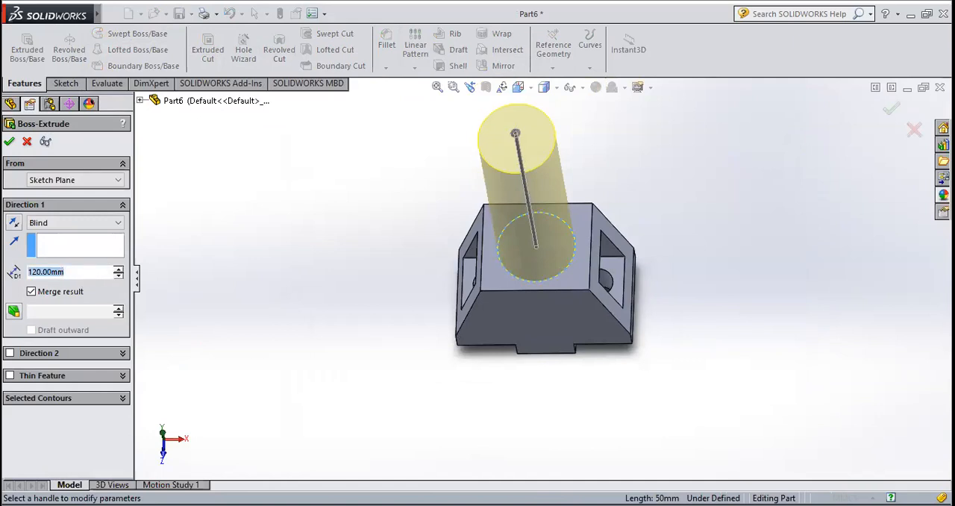
type("15")
key("Return")
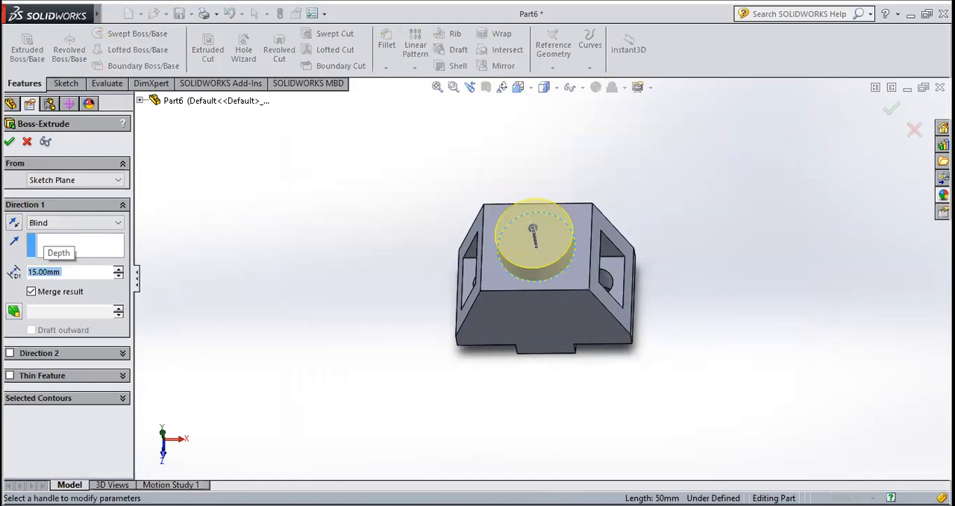
left_click(10, 140)
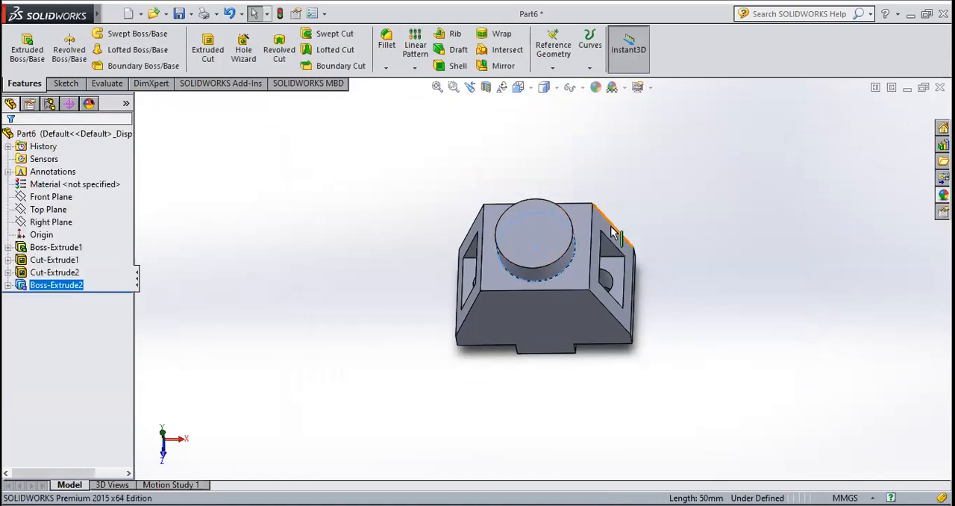
Start a sketch on the round boss's top face and orient the view normal to it
scroll(612, 224, "down", 3)
left_click(462, 267)
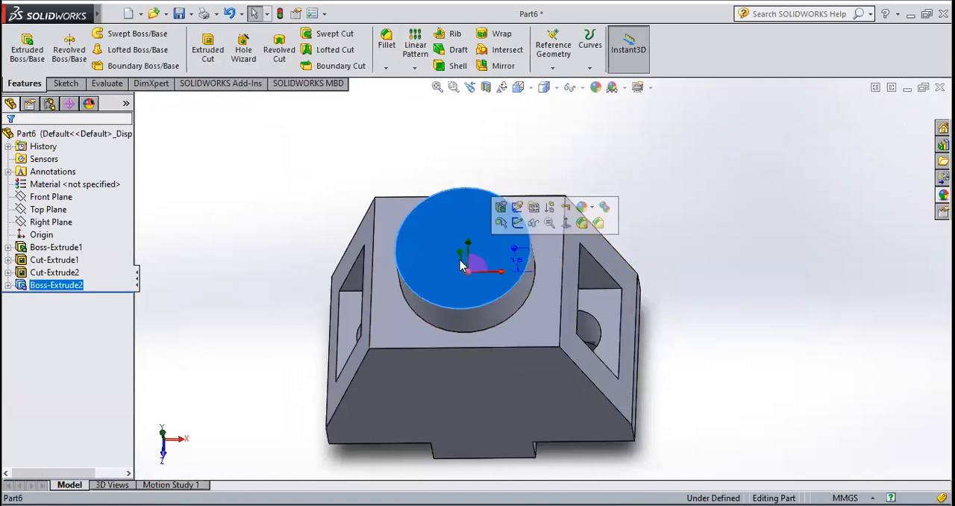
left_click(65, 82)
left_click(21, 44)
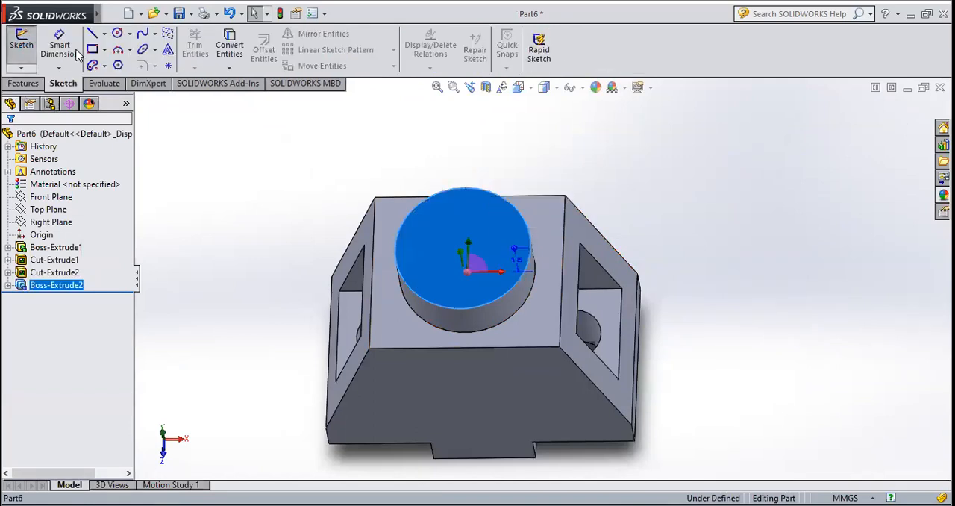
left_click(531, 88)
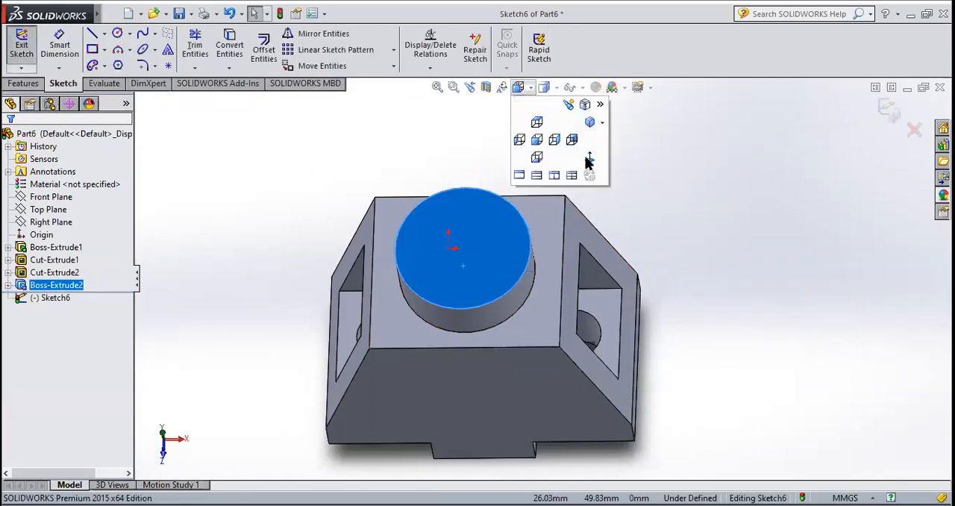
left_click(587, 158)
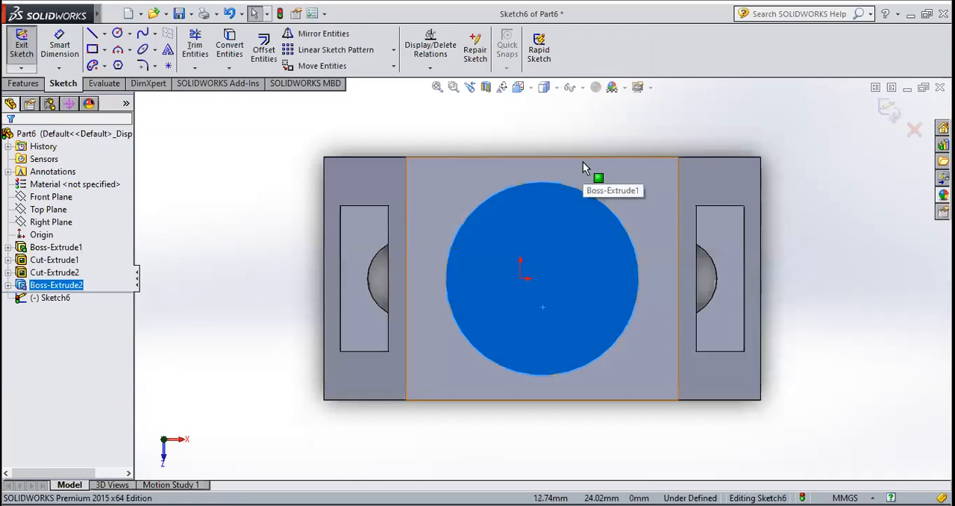
Draw a circle of 20 mm radius concentric with the boss, matching its outer edge
left_click(118, 34)
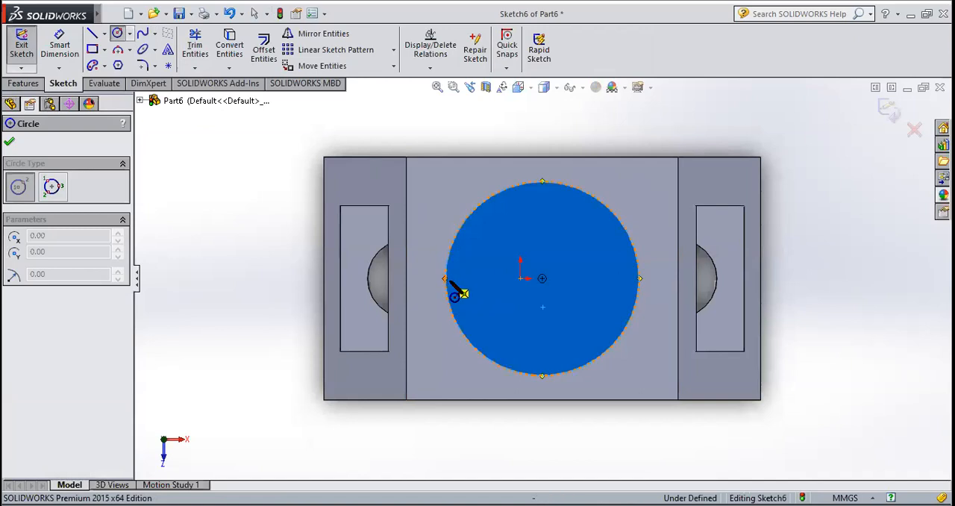
left_click(542, 279)
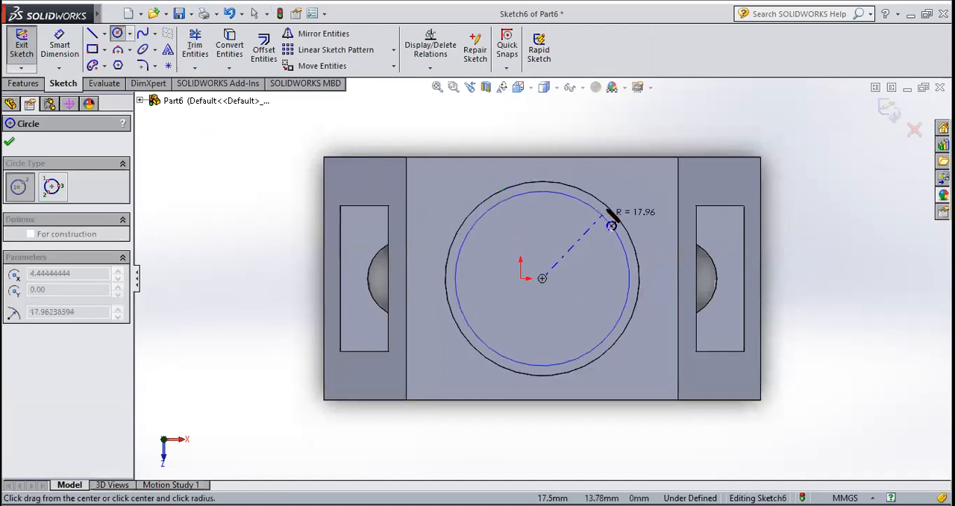
left_click(624, 220)
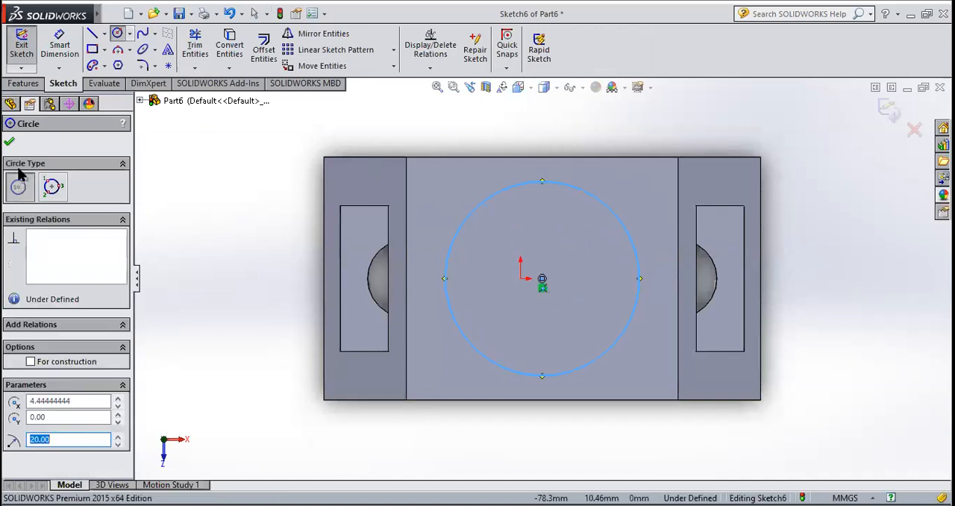
left_click(9, 144)
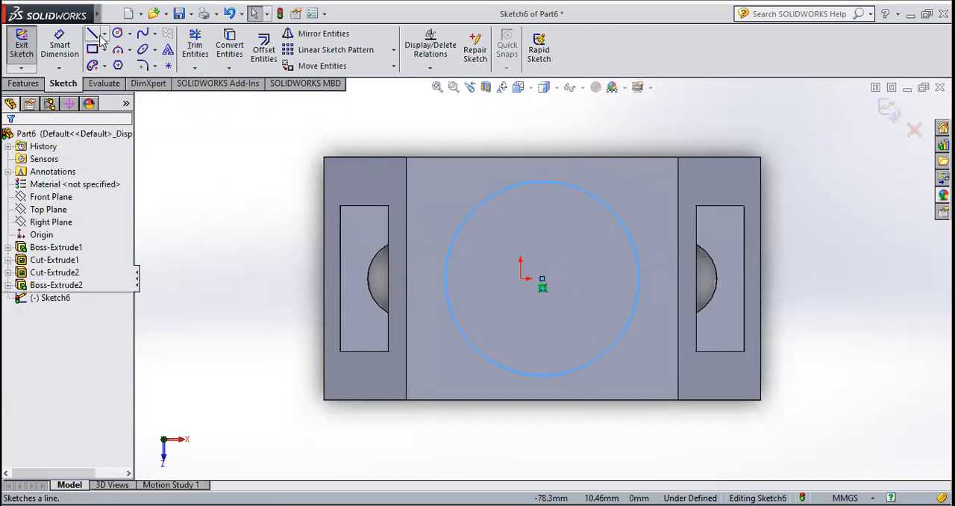
Draw a horizontal midpoint line about 47 mm long through the circle's centre, extending past the circle on both sides
left_click(104, 34)
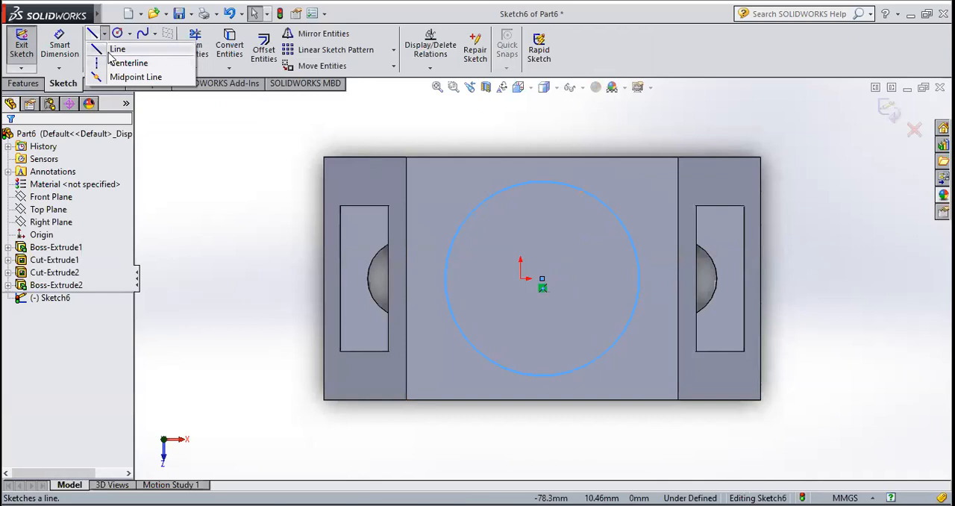
left_click(123, 77)
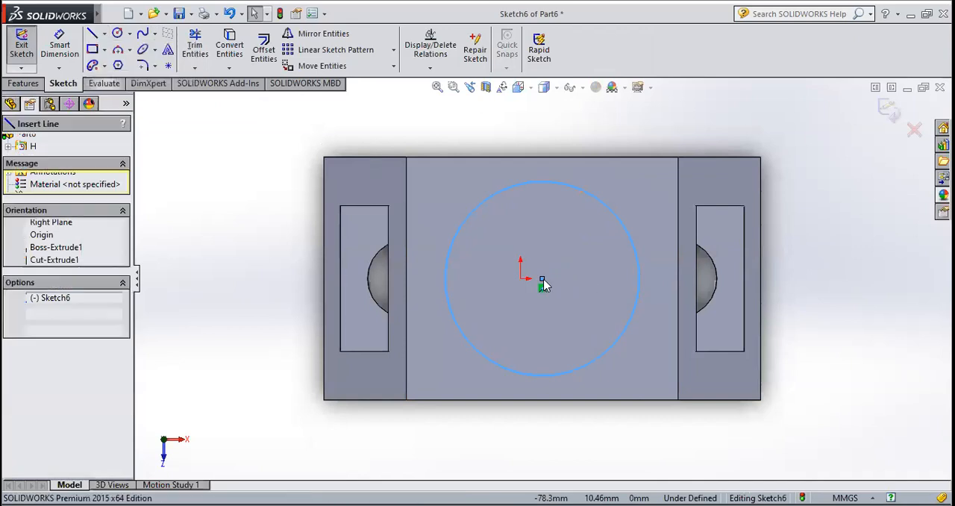
left_click(641, 279)
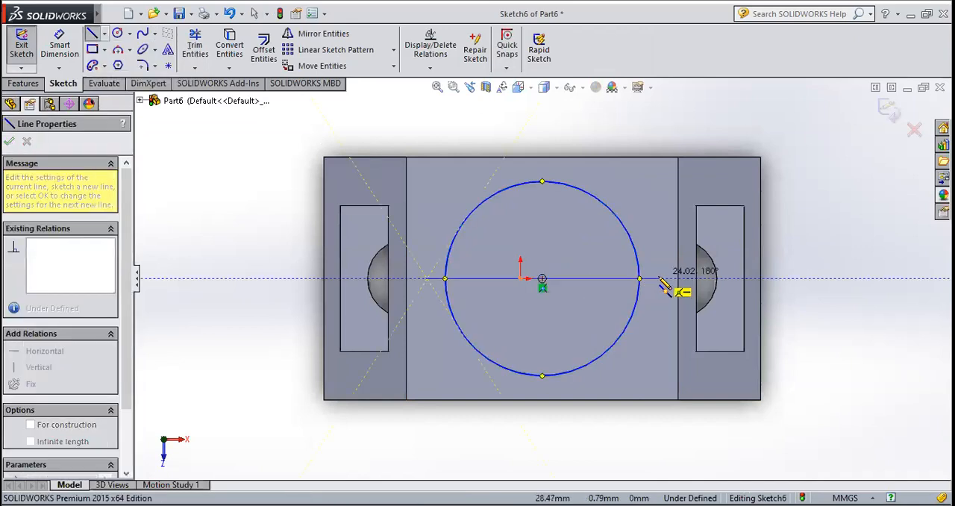
left_click(657, 279)
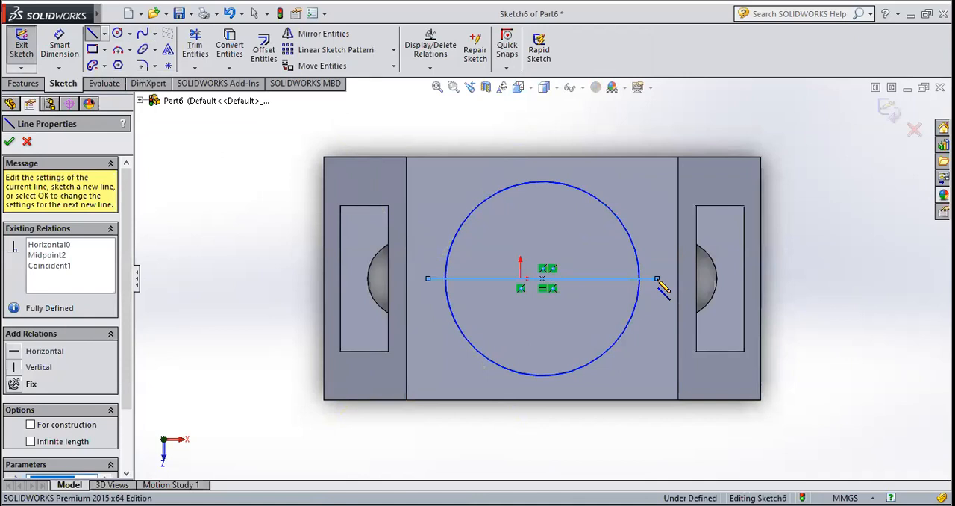
key("Escape")
key("Escape")
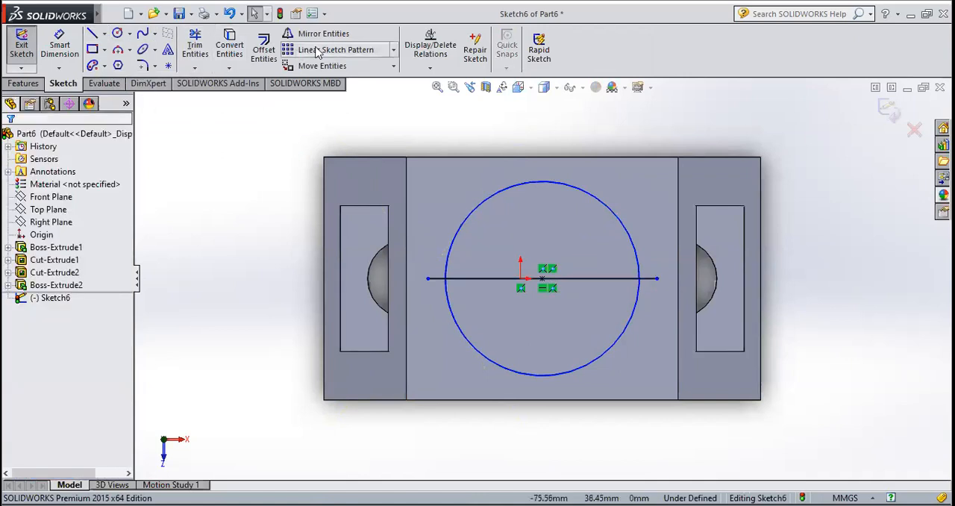
Offset the horizontal centre line 8 mm to both sides, bi-directionally
left_click(264, 50)
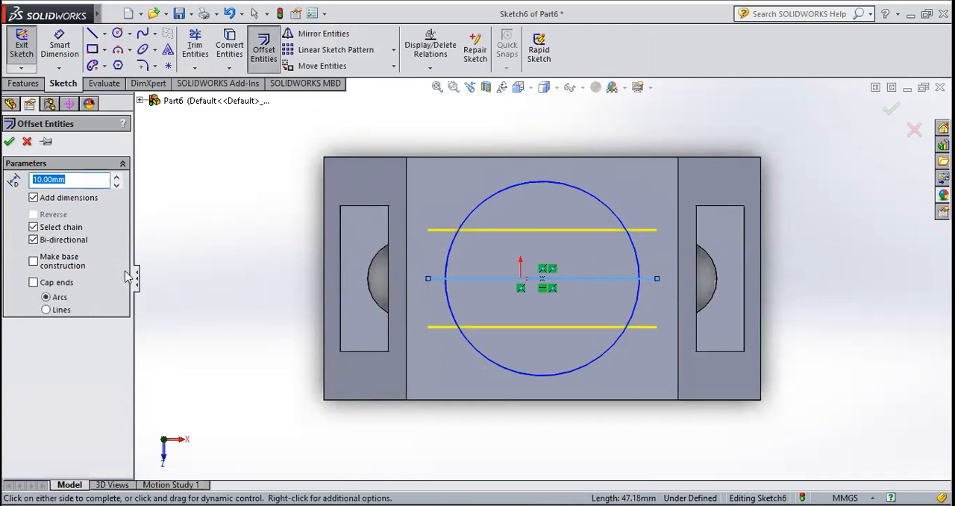
left_click(34, 240)
left_click(34, 239)
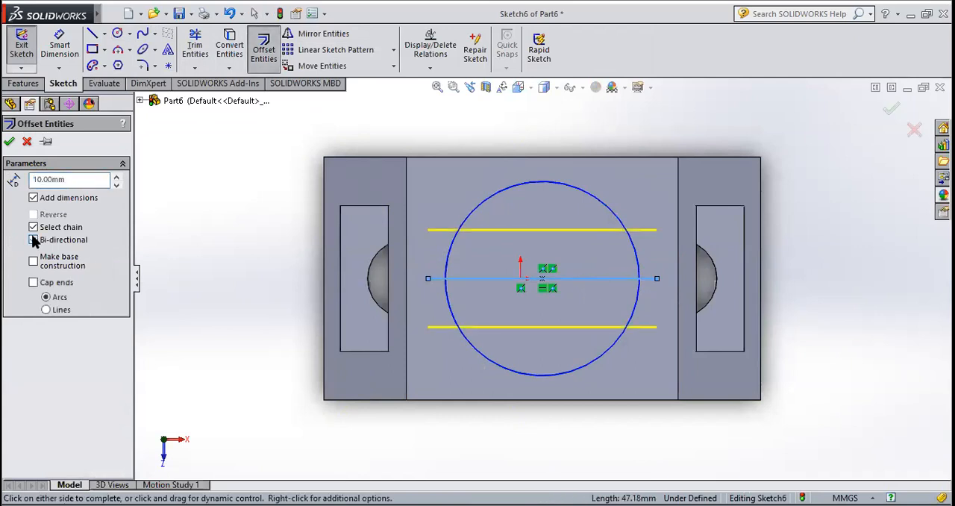
left_click(80, 180)
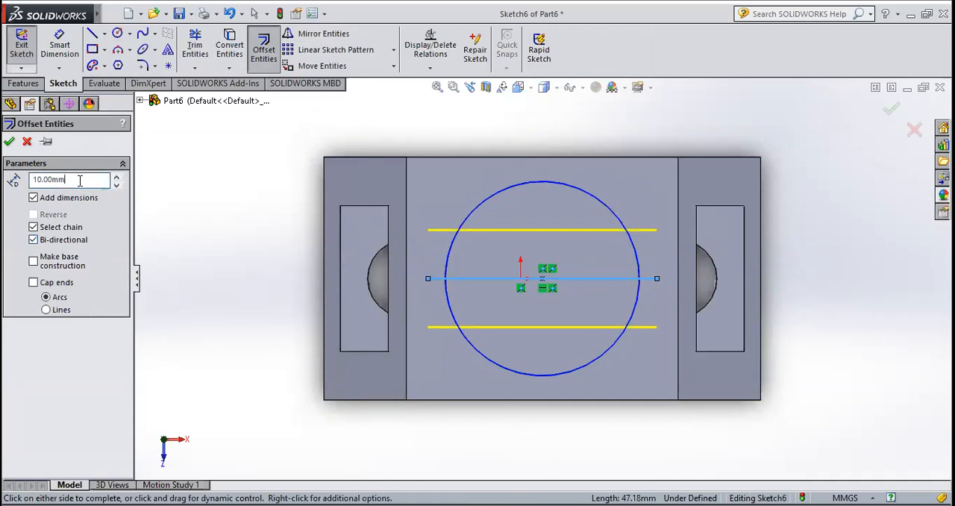
left_click_drag(80, 180, 22, 184)
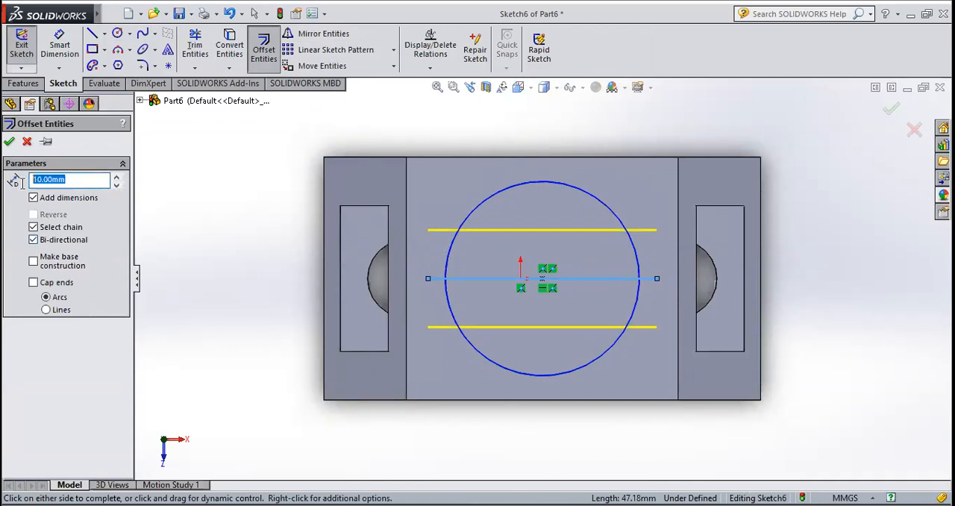
type("16")
key("Return")
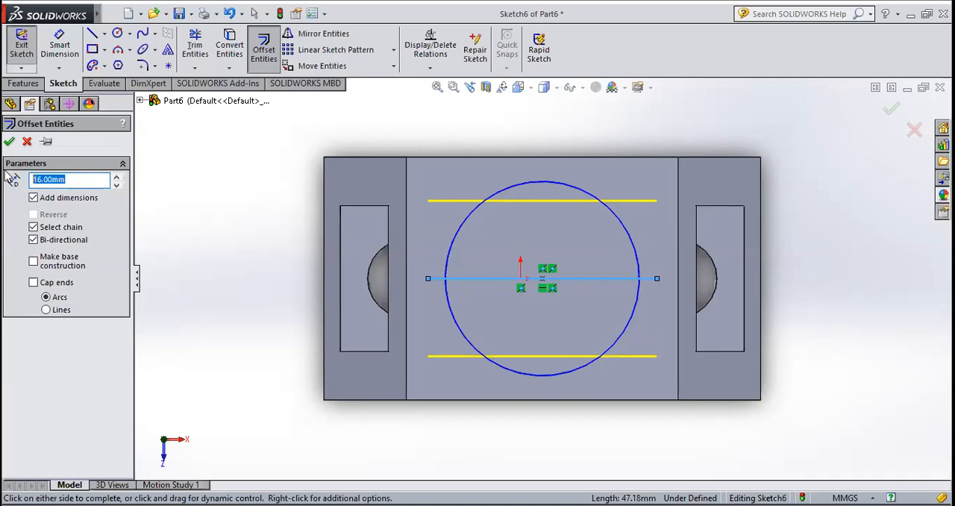
type("8")
key("Return")
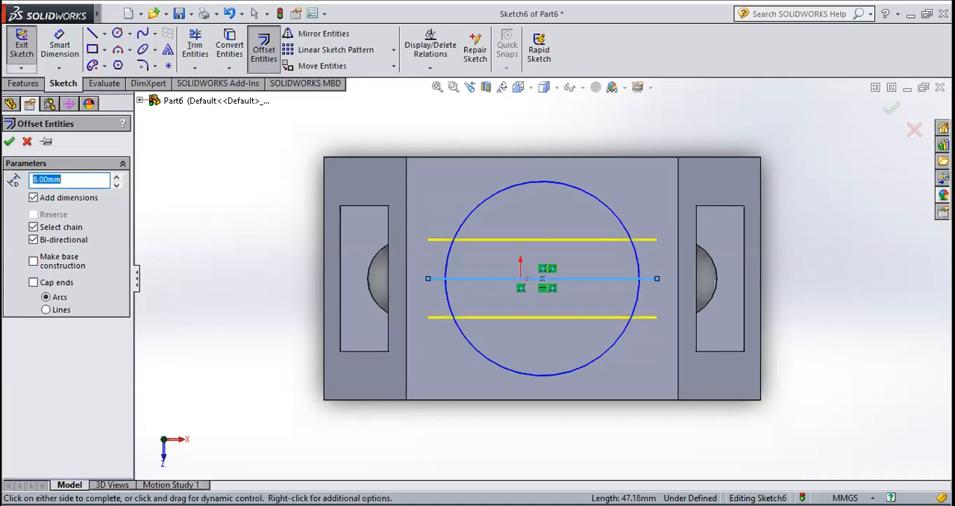
left_click(10, 142)
Trim the line ends outside the circle and the circle's arcs beyond the two offset lines
left_click(196, 46)
mouse_move(441, 253)
left_mouse_down()
mouse_move(448, 336)
mouse_move(659, 351)
mouse_move(653, 336)
left_mouse_up()
scroll(638, 321, "down", 3)
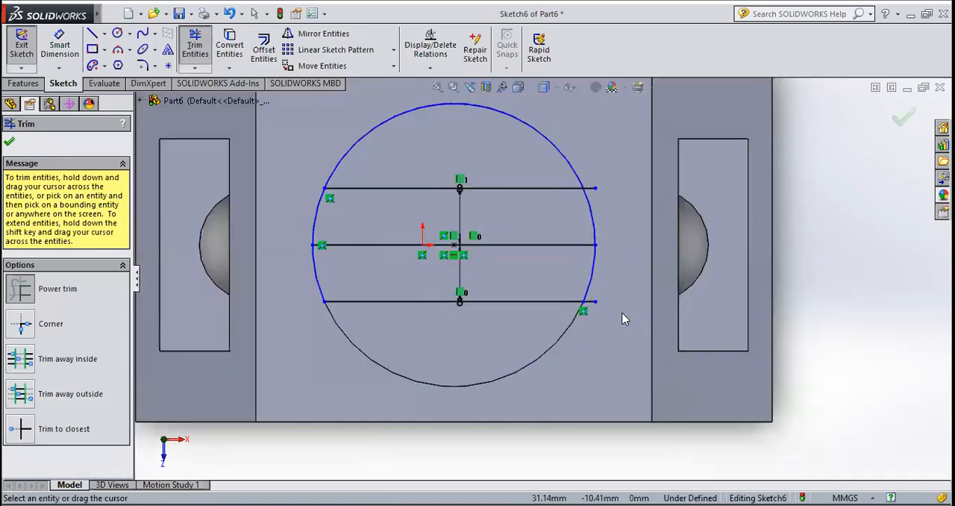
scroll(626, 319, "down", 3)
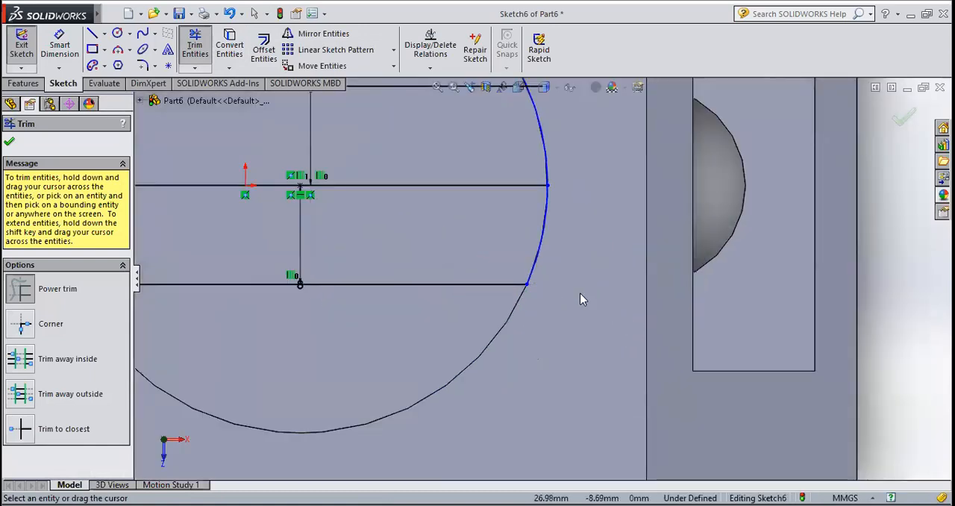
key("f")
scroll(544, 203, "down", 3)
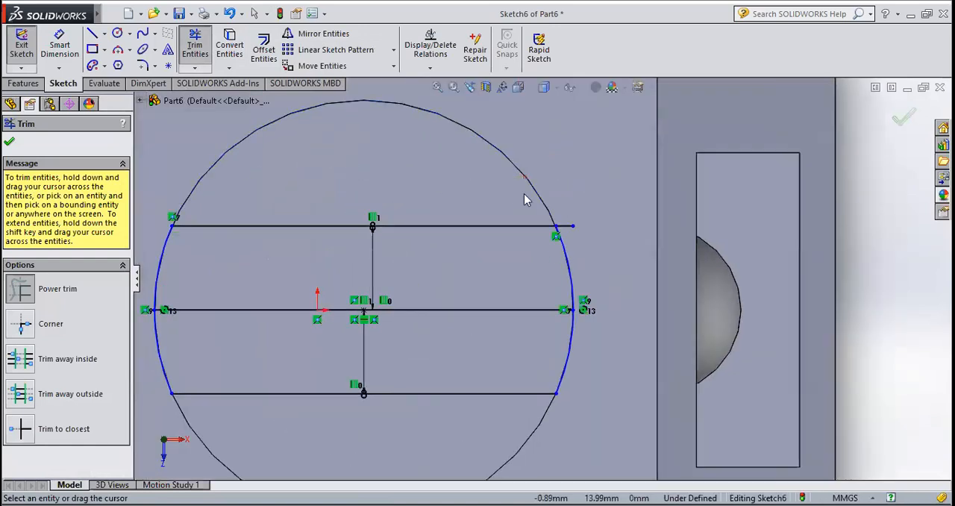
scroll(553, 217, "down", 3)
scroll(560, 233, "up", 1)
scroll(587, 267, "up", 1)
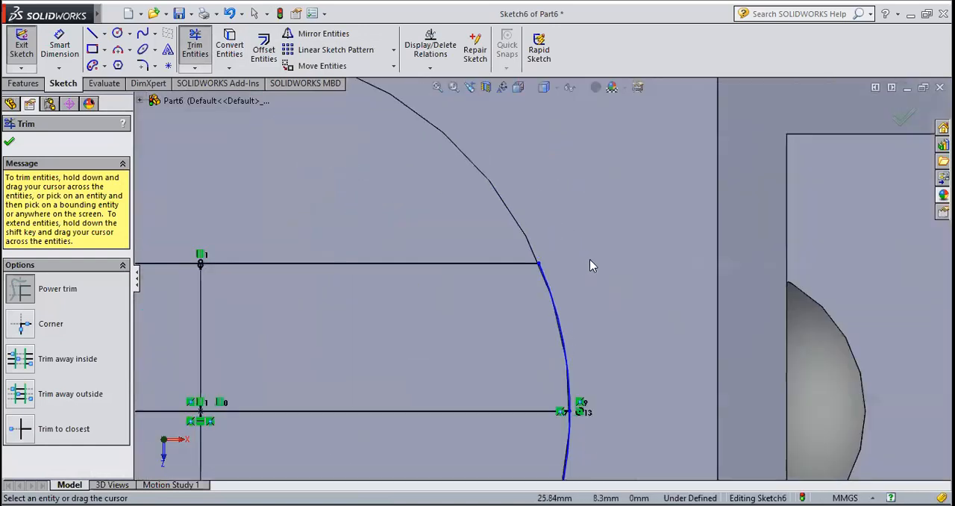
key("f")
key("Escape")
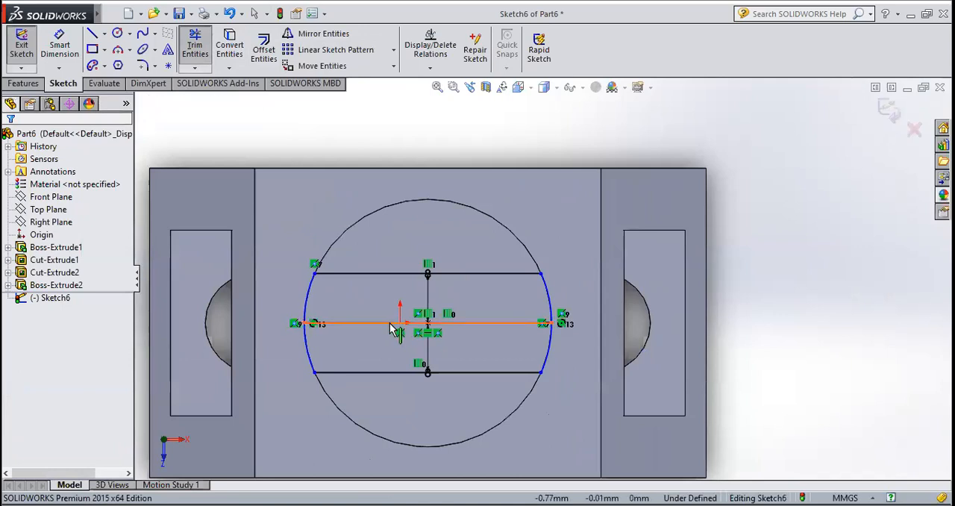
Delete the original centre line between the two offset lines, leaving only the closed tongue profile
left_click(383, 323)
key("Delete")
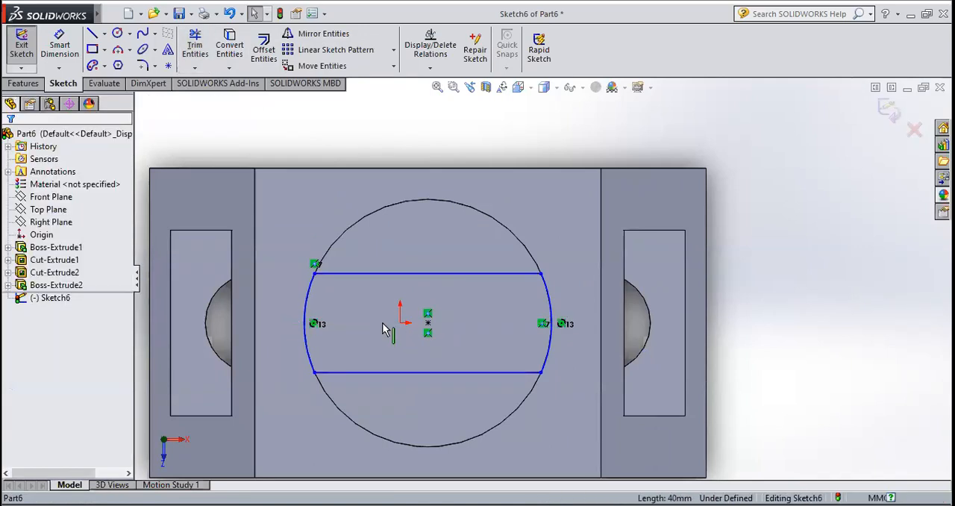
key("z")
scroll(416, 319, "down", 2)
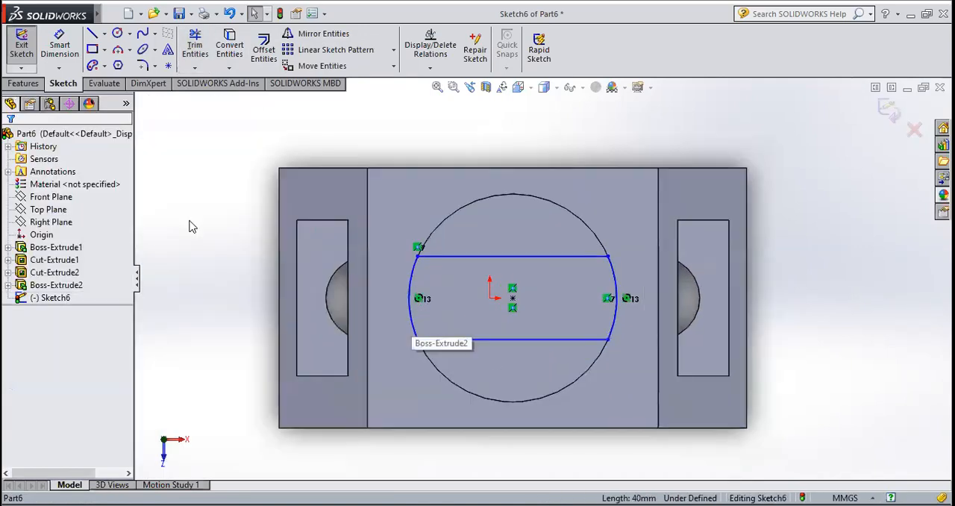
Exit the sketch and extrude the tongue profile upward as a 15 mm blind boss, merged with the round boss
left_click(20, 58)
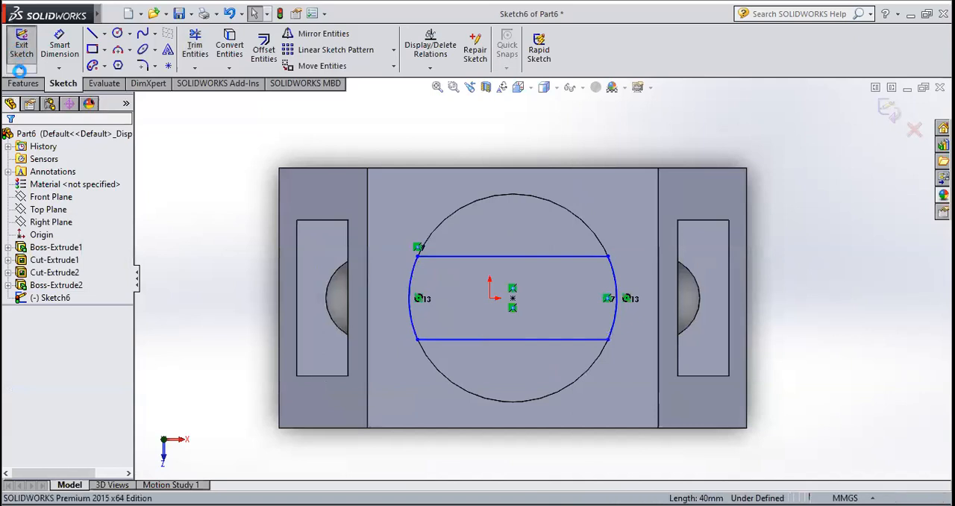
left_click(23, 84)
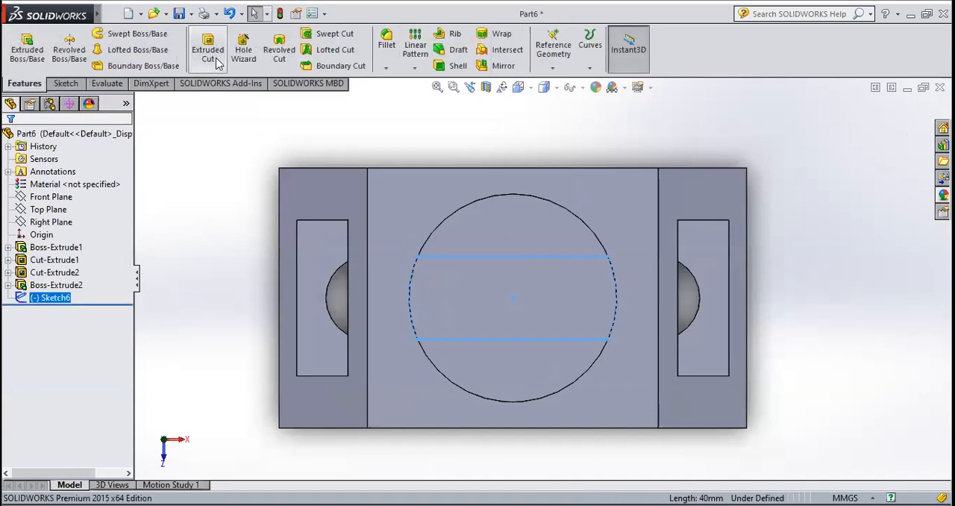
left_click(41, 49)
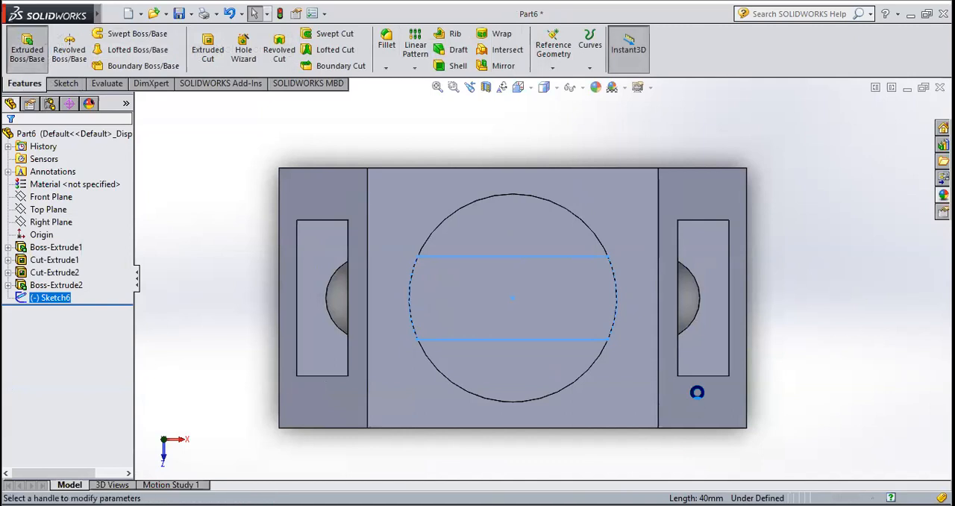
middle_click_drag(666, 432, 657, 328)
scroll(653, 351, "up", 3)
scroll(610, 173, "down", 2)
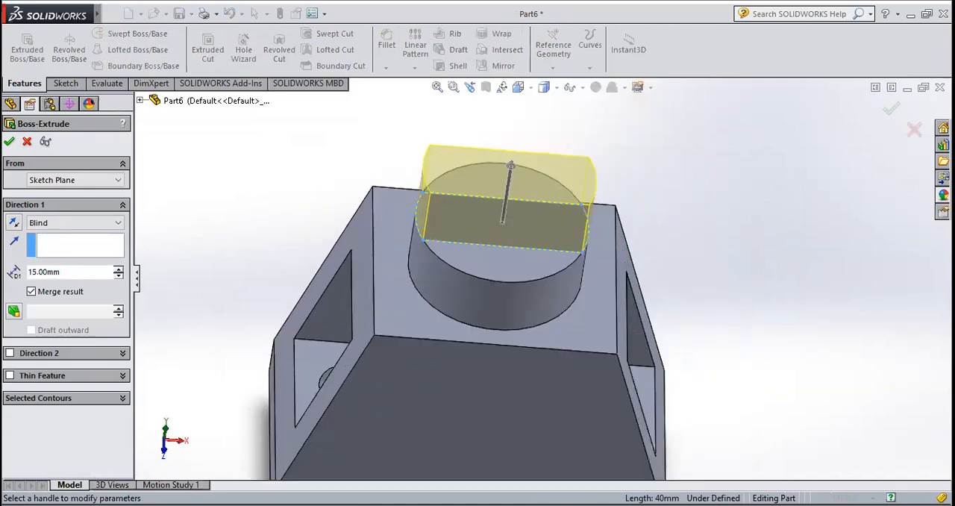
left_click(9, 142)
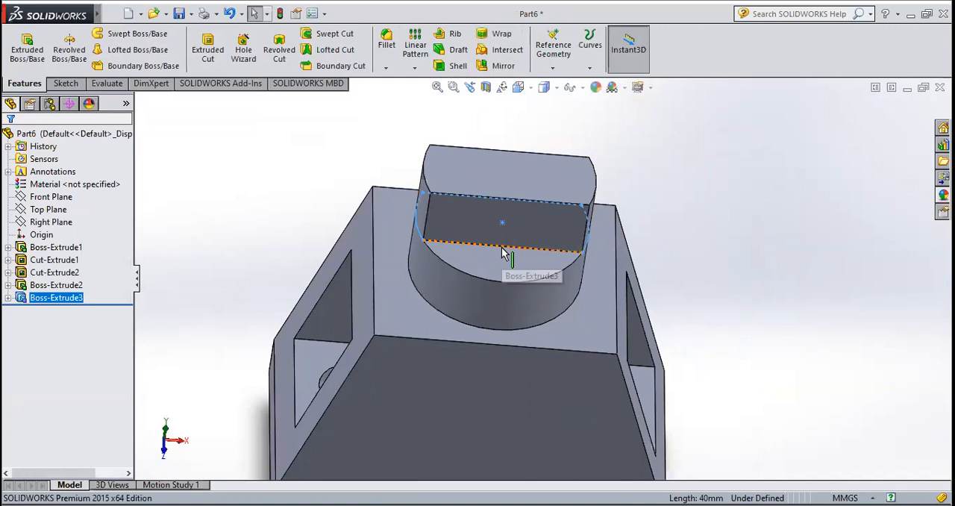
left_click(727, 224)
scroll(575, 330, "up", 3)
mouse_move(576, 331)
middle_mouse_down()
mouse_move(560, 377)
mouse_move(584, 398)
mouse_move(583, 341)
middle_mouse_up()
scroll(585, 346, "down", 3)
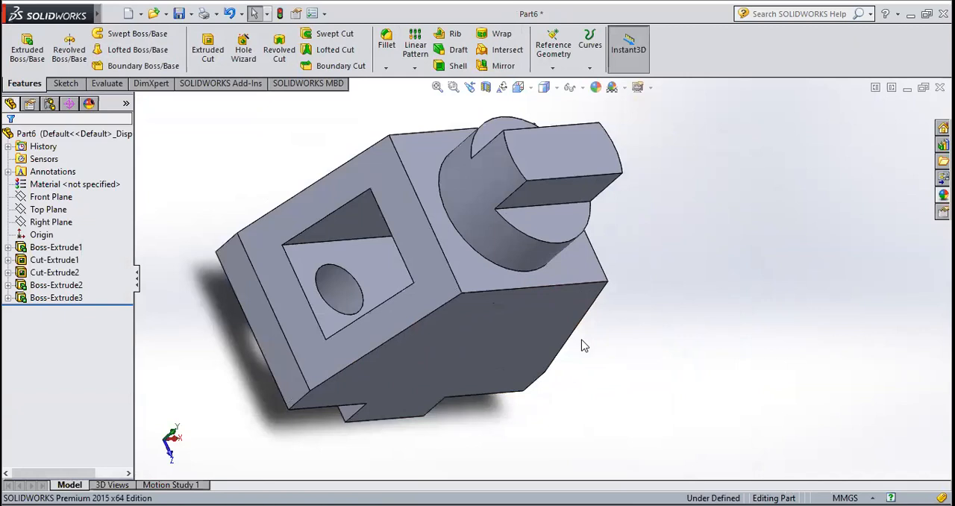
scroll(581, 361, "up", 3)
scroll(449, 194, "down", 3)
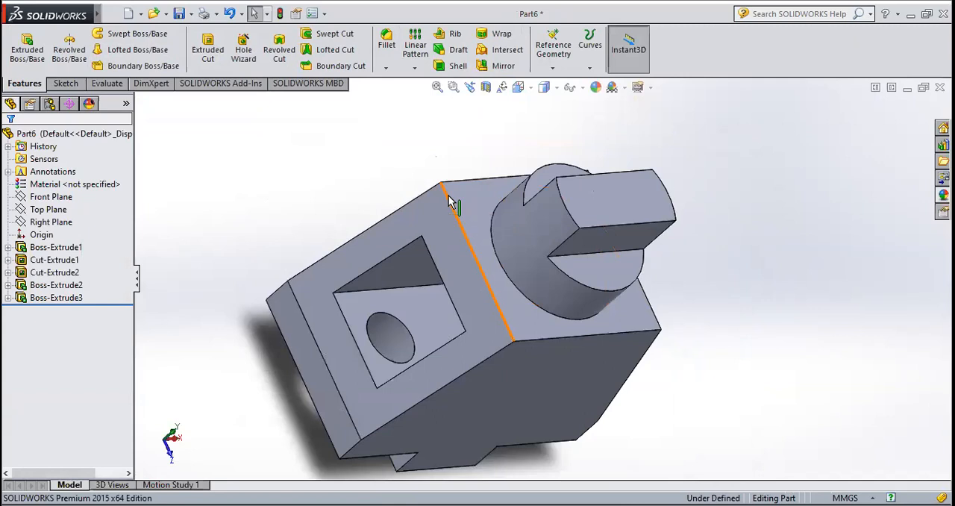
Create a new part document and start a sketch on the Front Plane
left_click(130, 13)
left_click(506, 405)
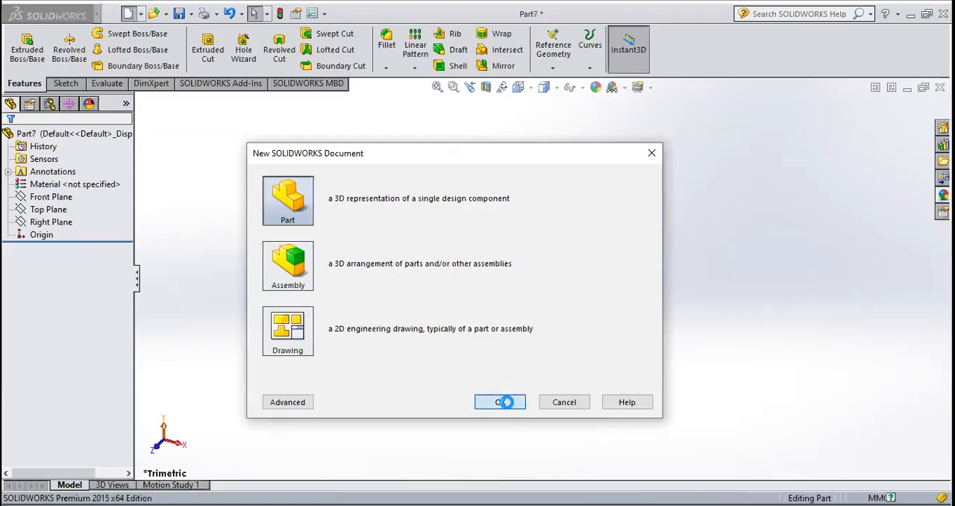
left_click(64, 83)
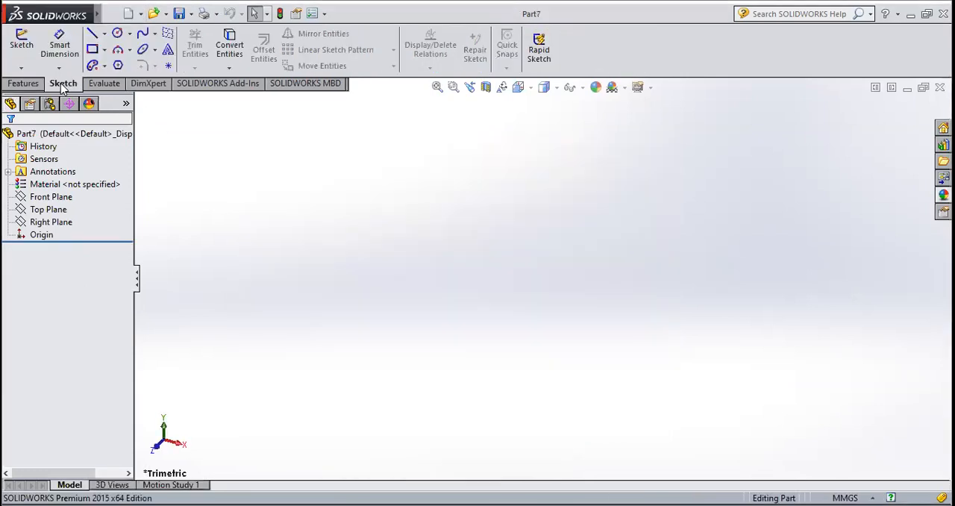
left_click(27, 45)
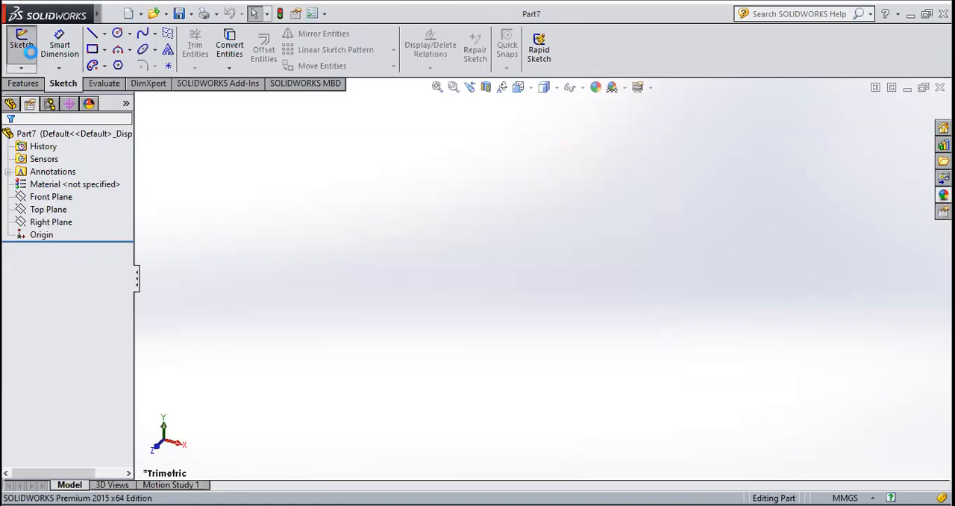
left_click(485, 176)
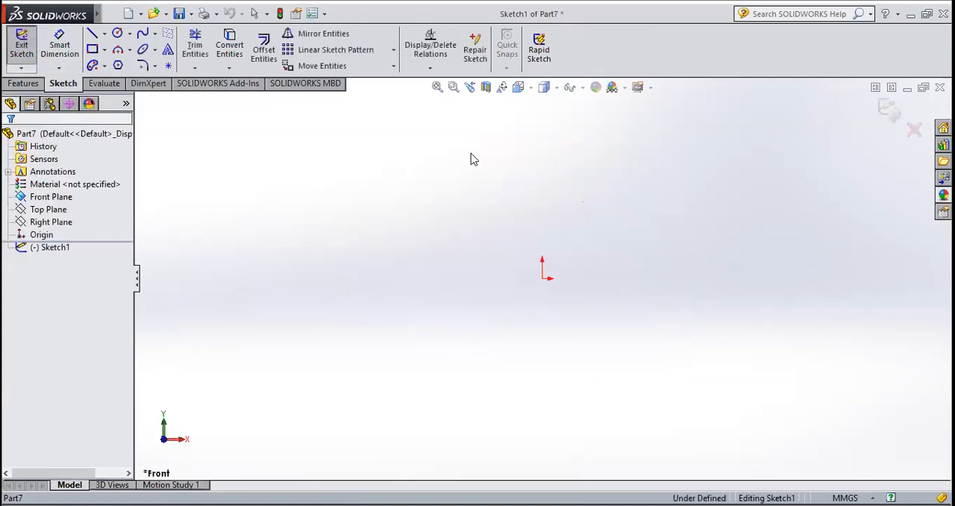
Draw a circle of about 48 mm radius centred on the origin
left_click(130, 35)
left_click(145, 49)
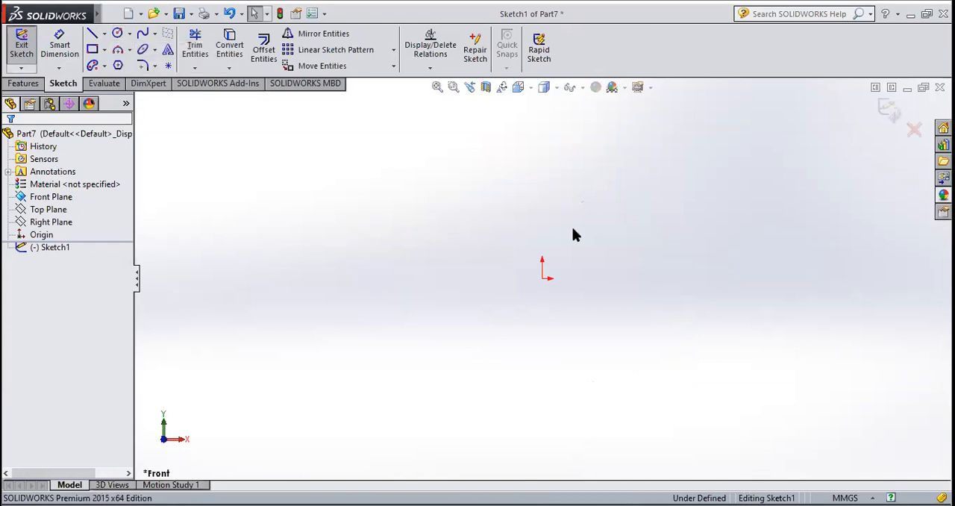
left_click(543, 277)
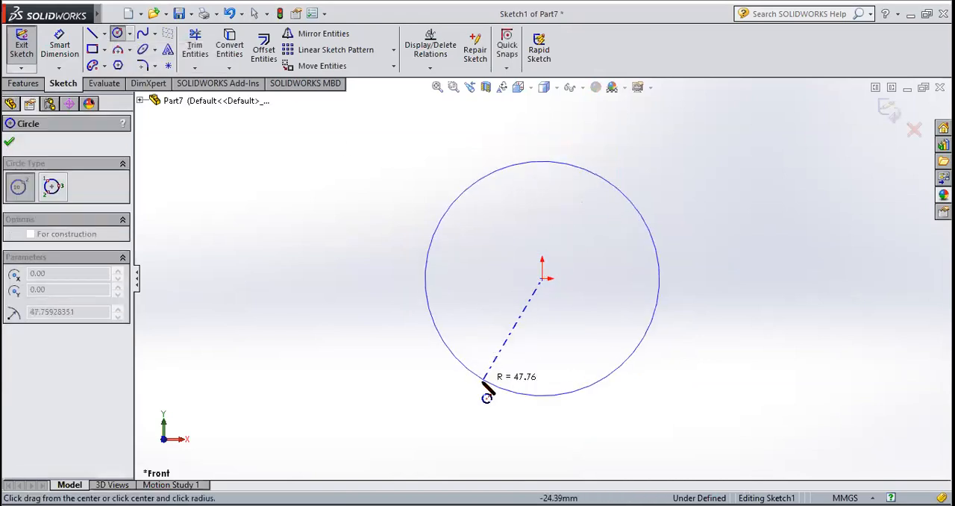
left_click(486, 397)
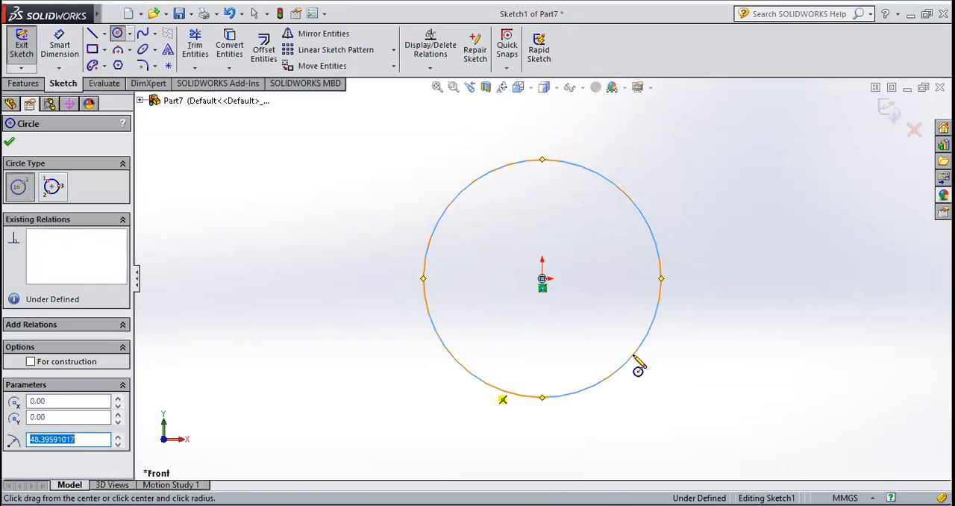
left_click(9, 145)
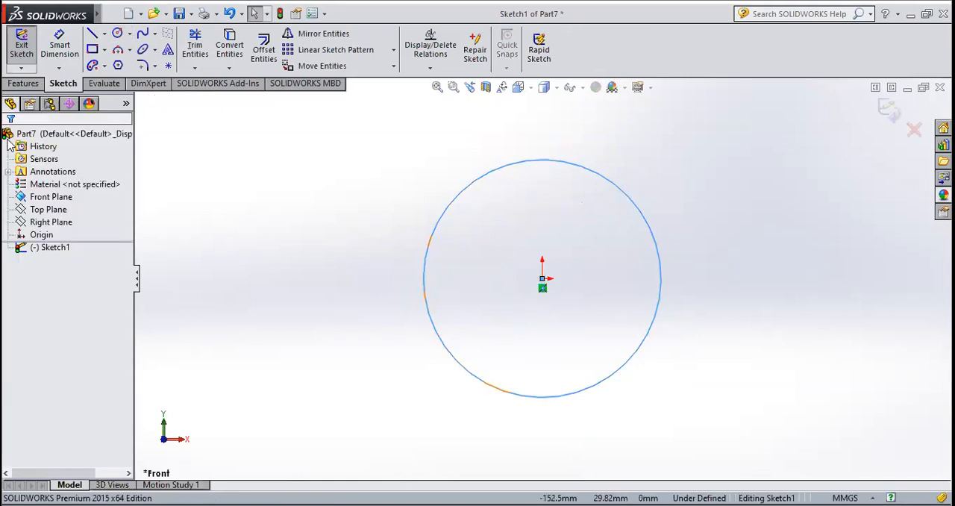
Exit the sketch and extrude the circle 10 mm with the Mid Plane end condition
left_click(25, 50)
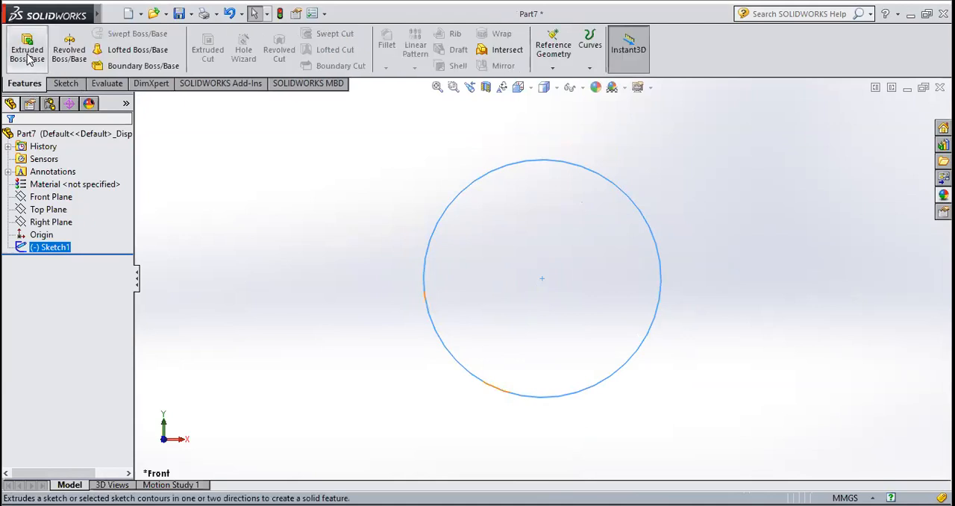
left_click(28, 57)
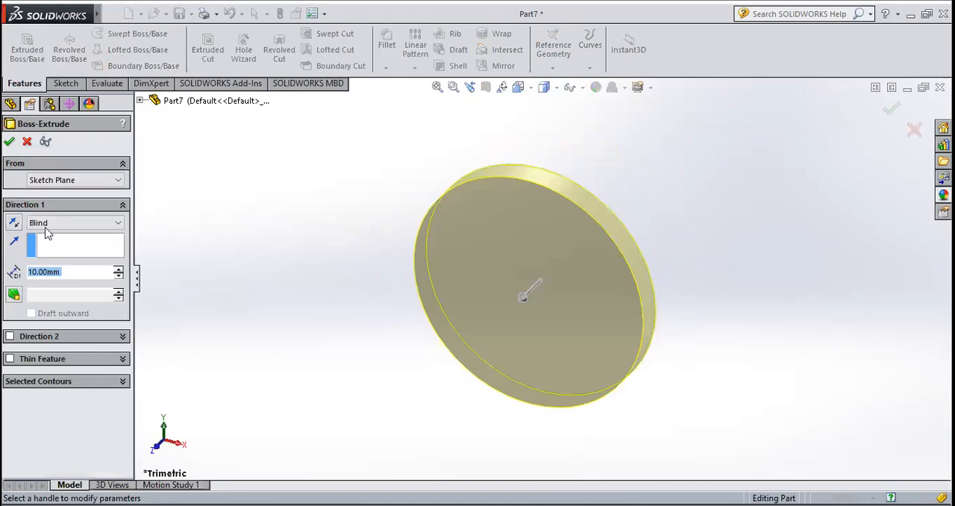
left_click(52, 222)
left_click(58, 279)
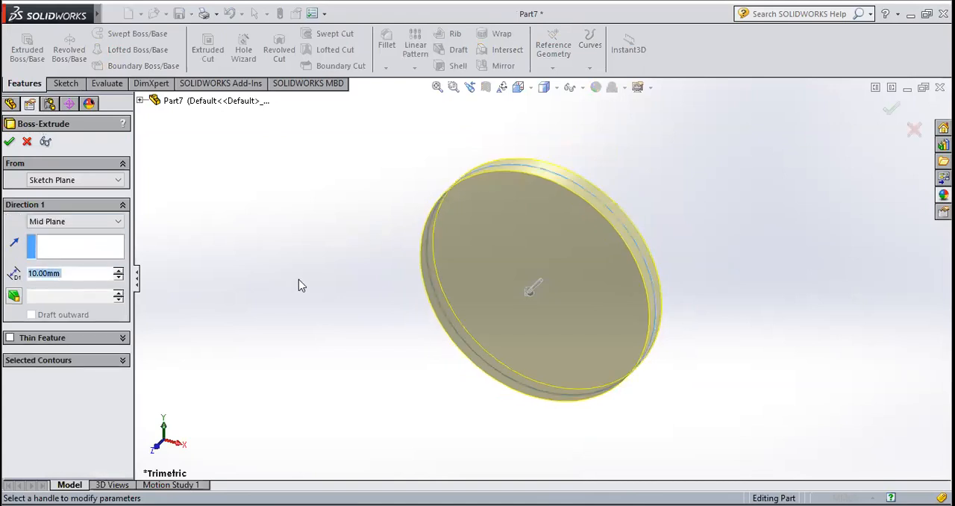
scroll(607, 301, "down", 3)
left_click(10, 142)
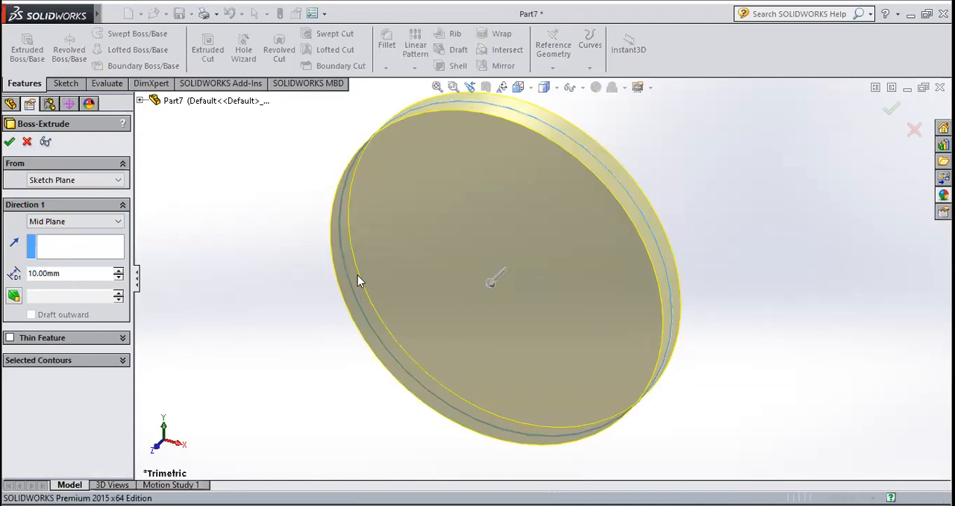
Start a sketch on the disc's front face and orient the view normal to it
scroll(627, 319, "up", 4)
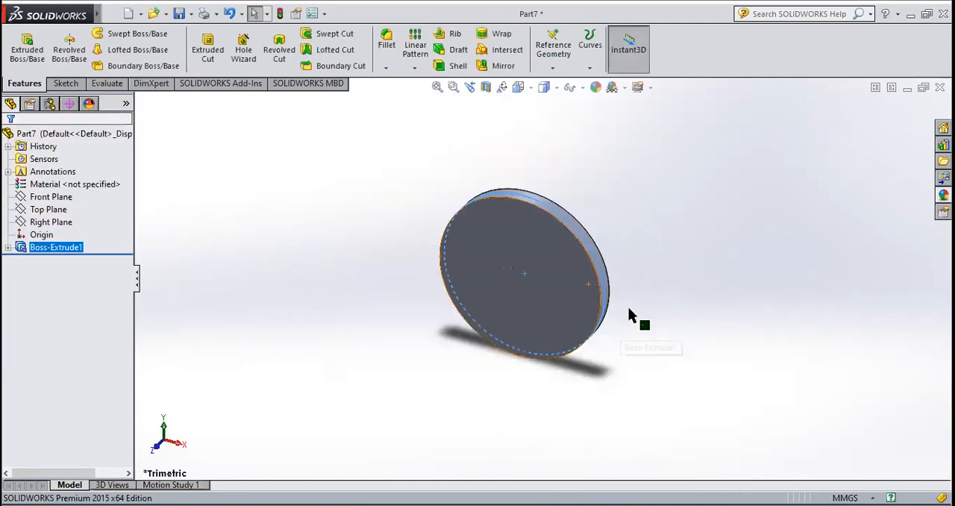
scroll(612, 306, "down", 3)
left_click(535, 314)
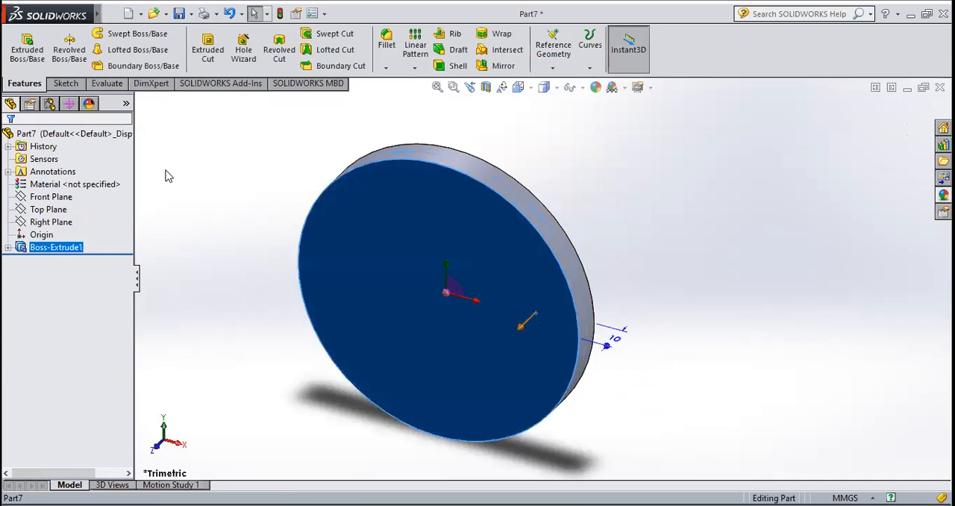
left_click(65, 84)
left_click(24, 55)
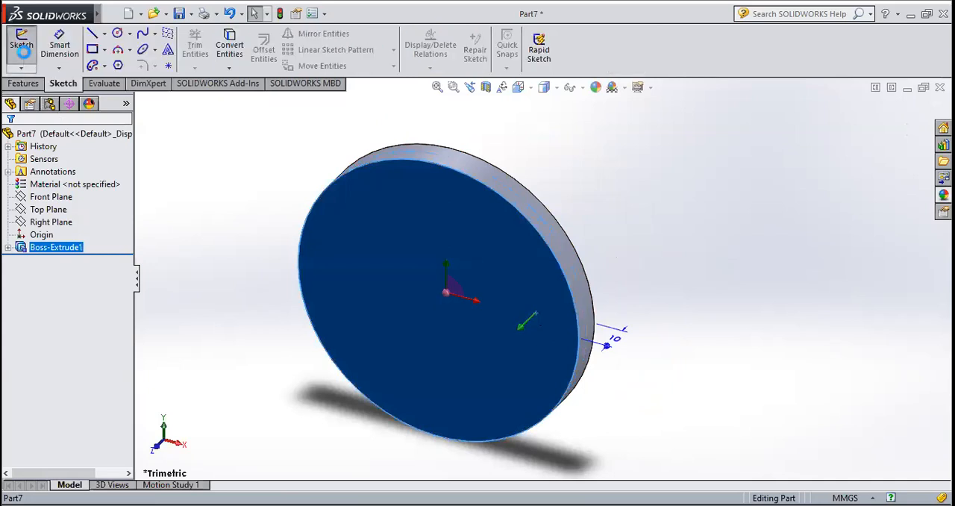
left_click(518, 87)
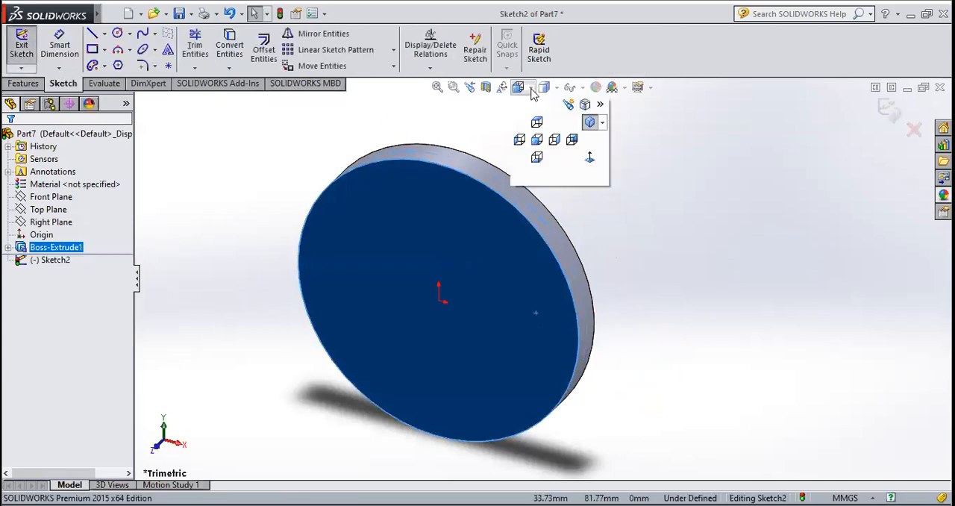
left_click(587, 158)
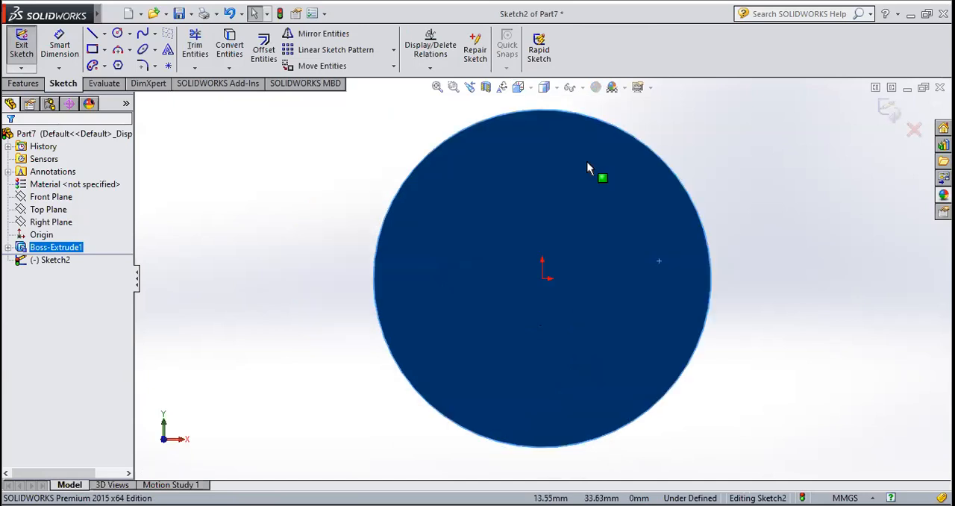
scroll(657, 209, "up", 2)
scroll(493, 187, "down", 3)
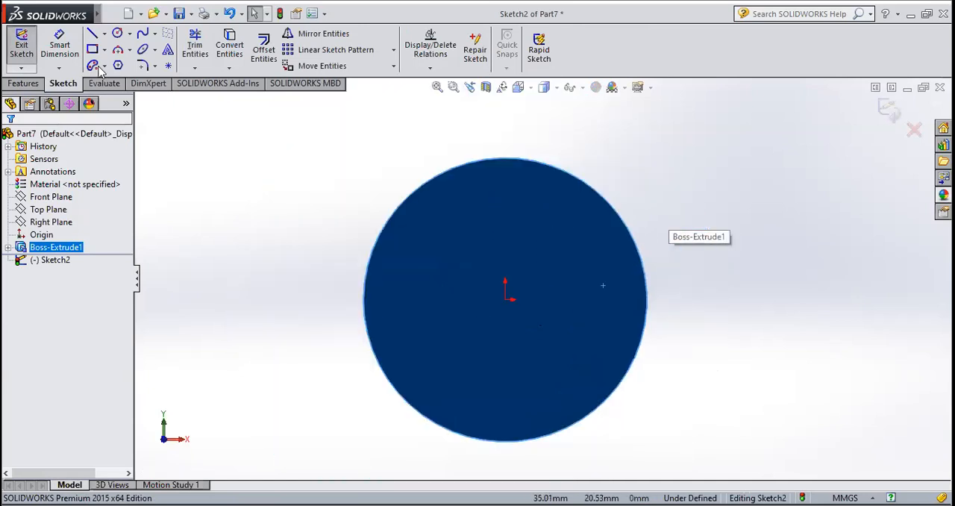
Draw a circle of 5 mm radius centred about 40 mm directly above the origin, near the disc's upper edge
left_click(117, 34)
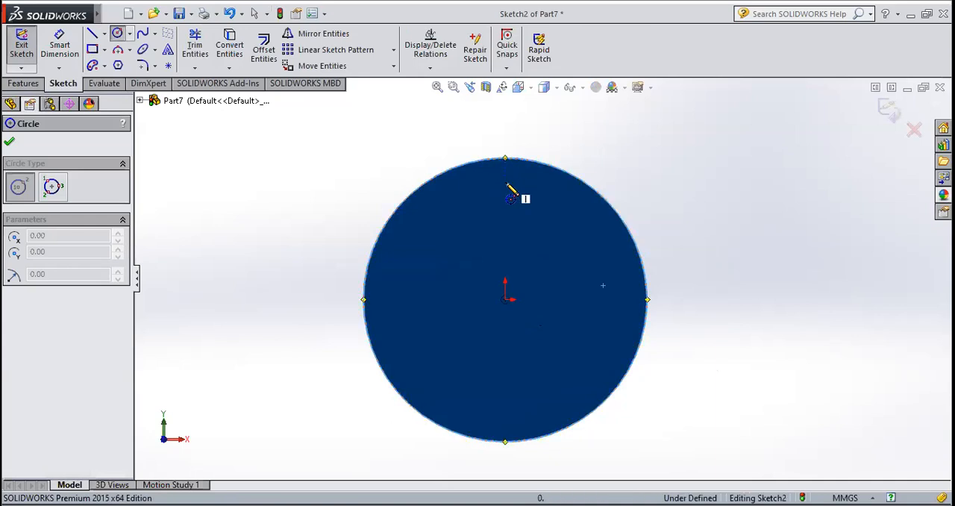
left_click(501, 190)
left_click(504, 199)
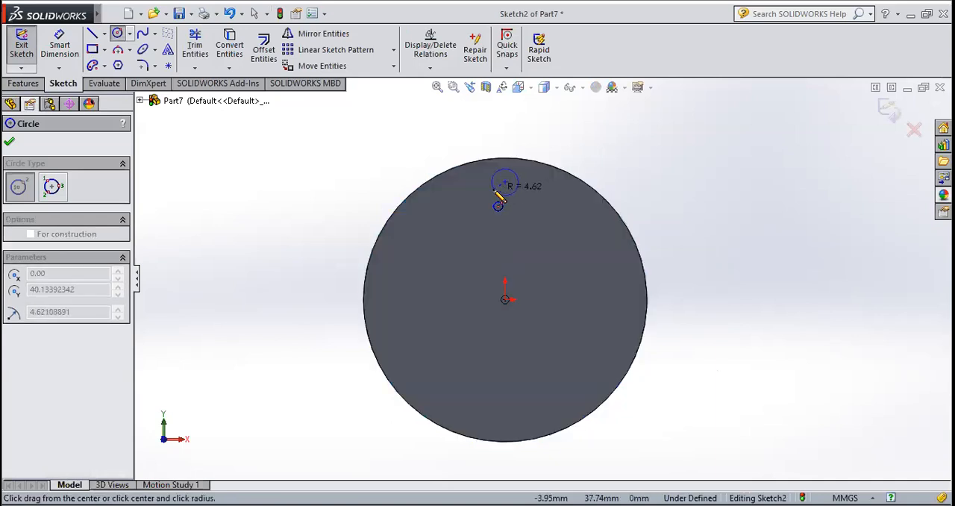
left_click(498, 196)
type("5")
key("Return")
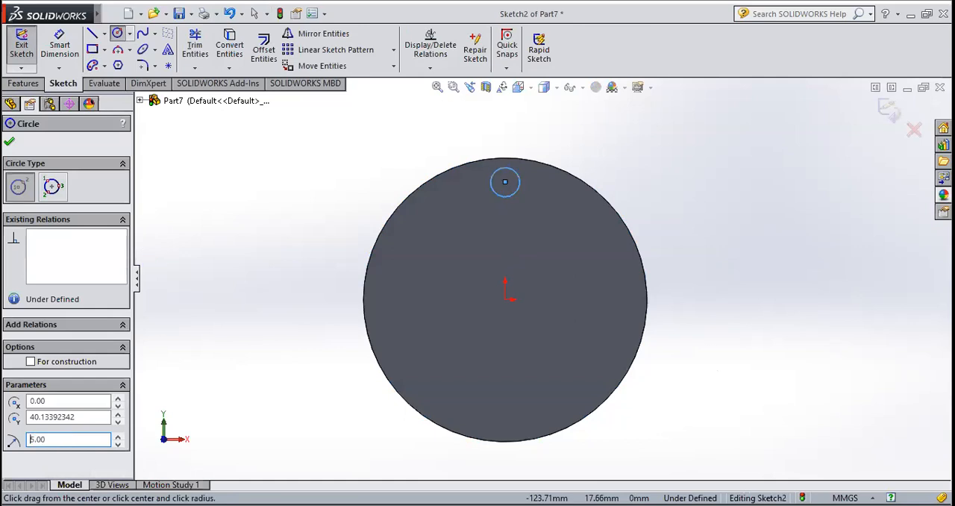
left_click(9, 141)
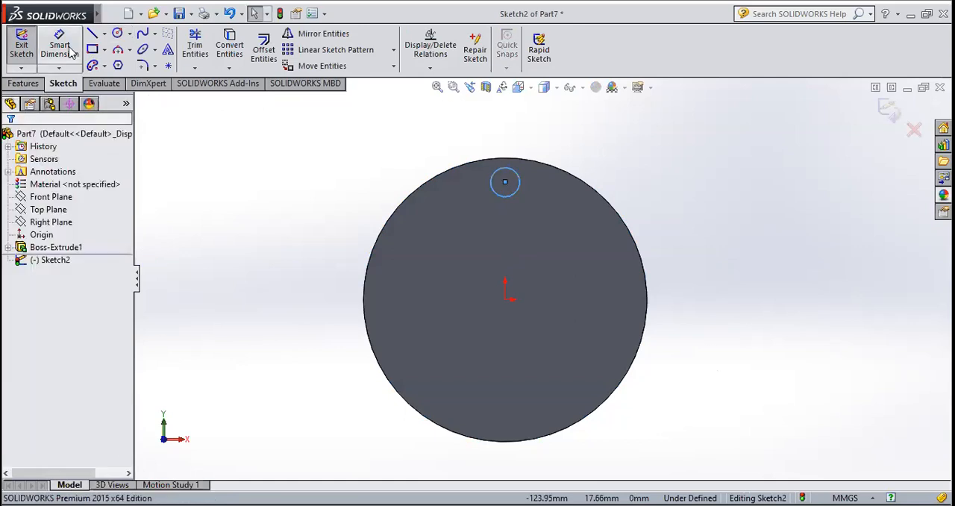
Exit the sketch and extrude the small circle outward from the disc face as a 5 mm blind boss, merged with the disc
left_click(24, 48)
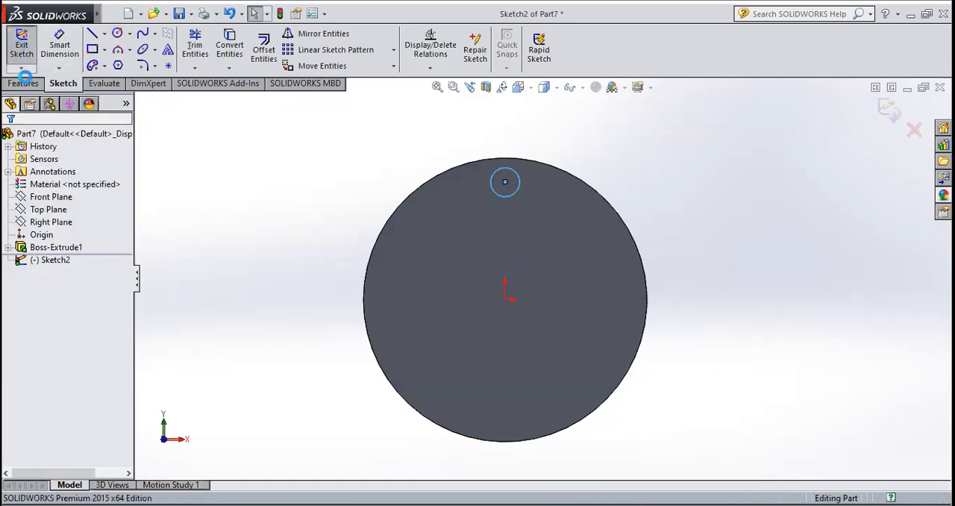
left_click(23, 83)
left_click(27, 48)
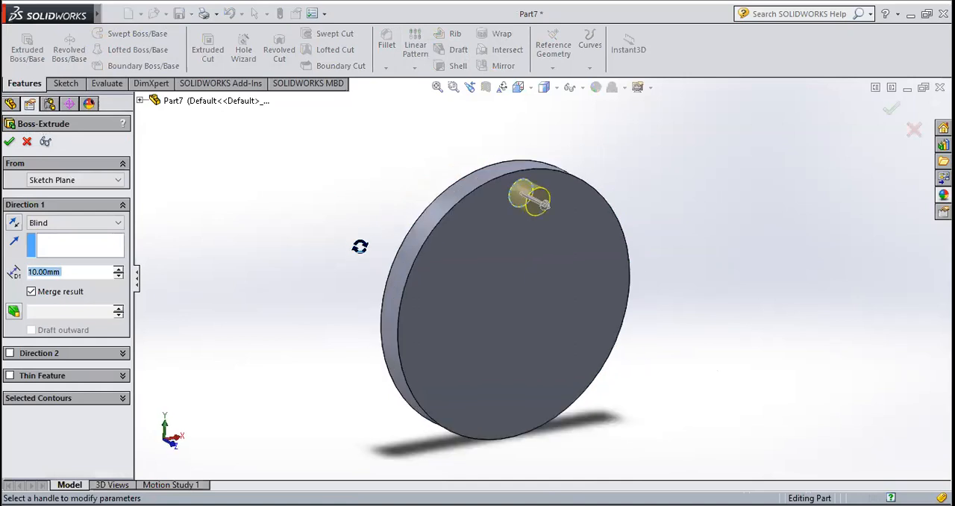
scroll(573, 225, "down", 3)
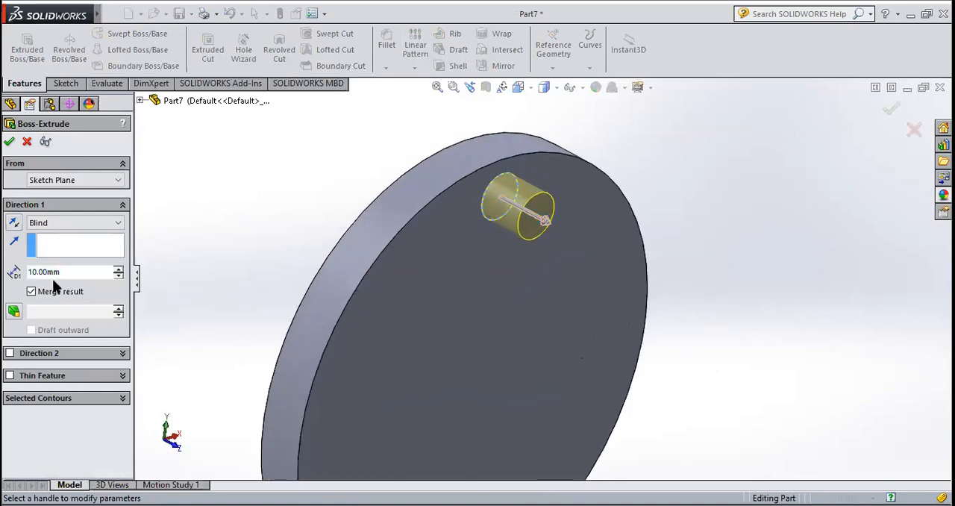
left_click_drag(71, 272, 10, 272)
type("5")
key("Return")
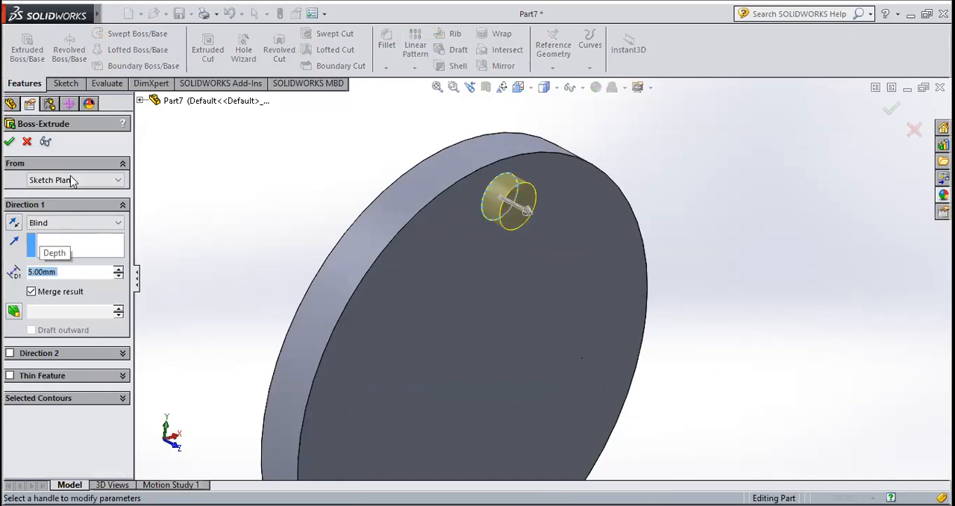
left_click(9, 141)
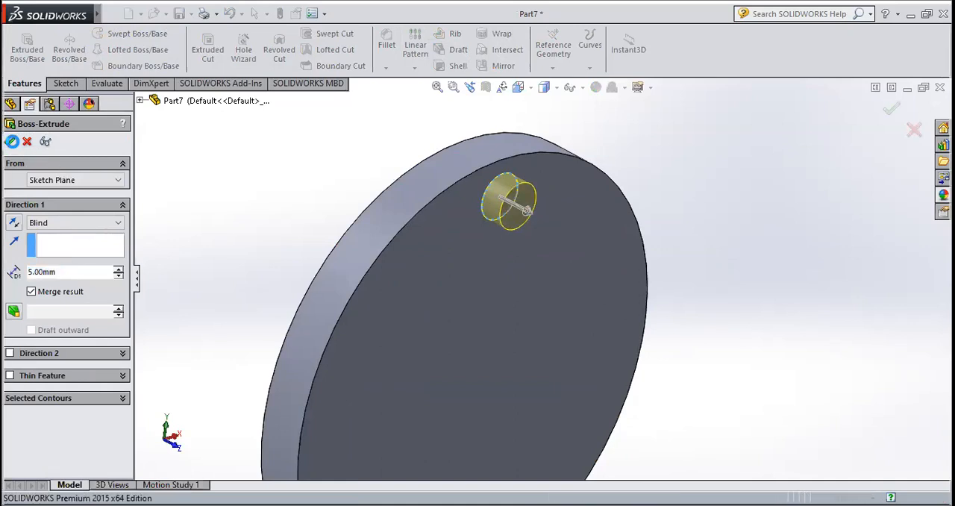
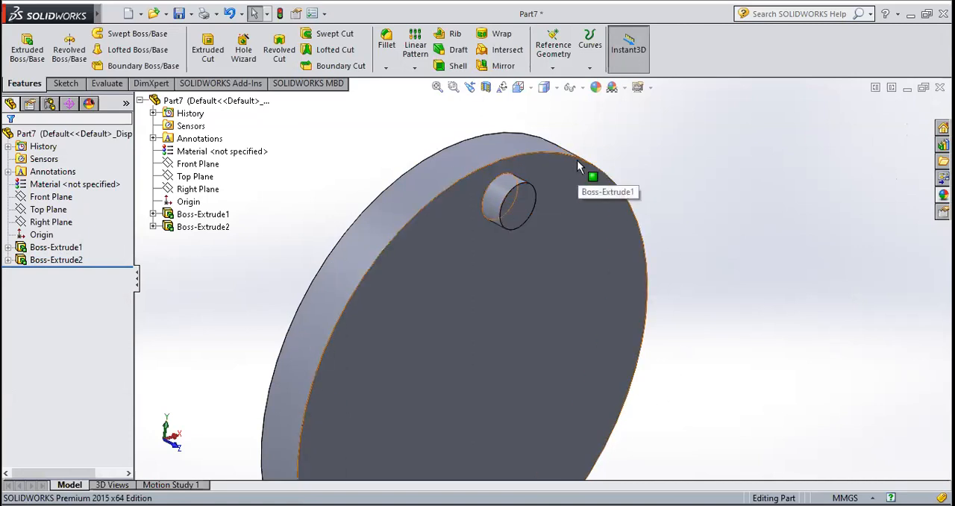
Start a circular pattern of the small cylindrical boss, using the disc's front circular edge as the pattern axis
left_click(415, 68)
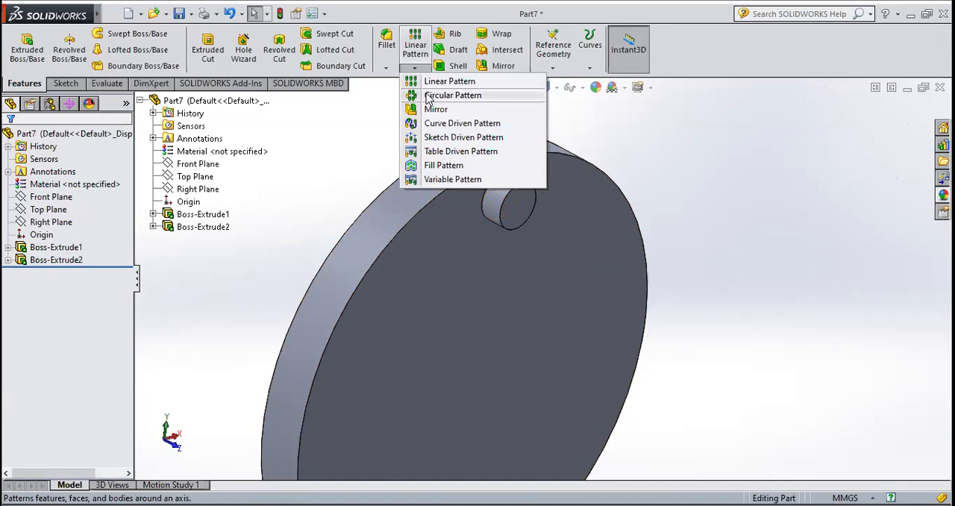
left_click(429, 96)
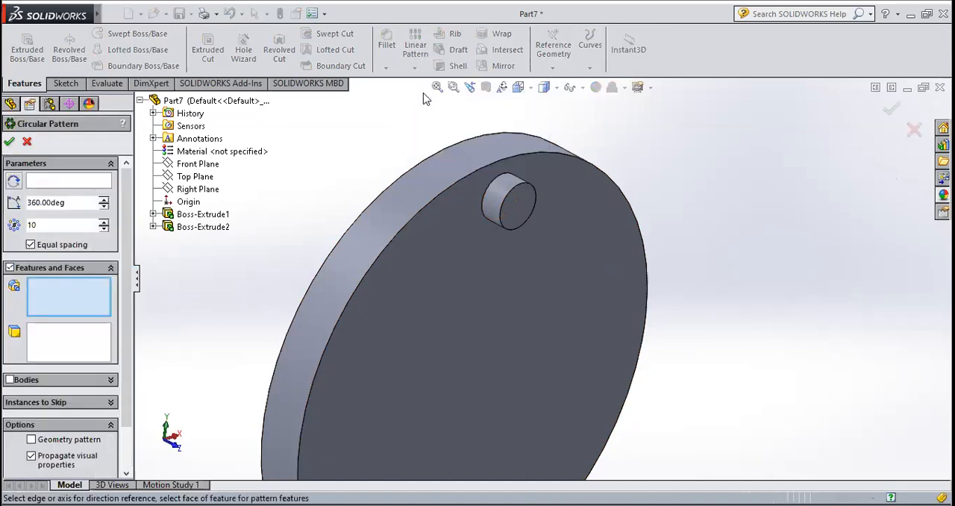
left_click(58, 184)
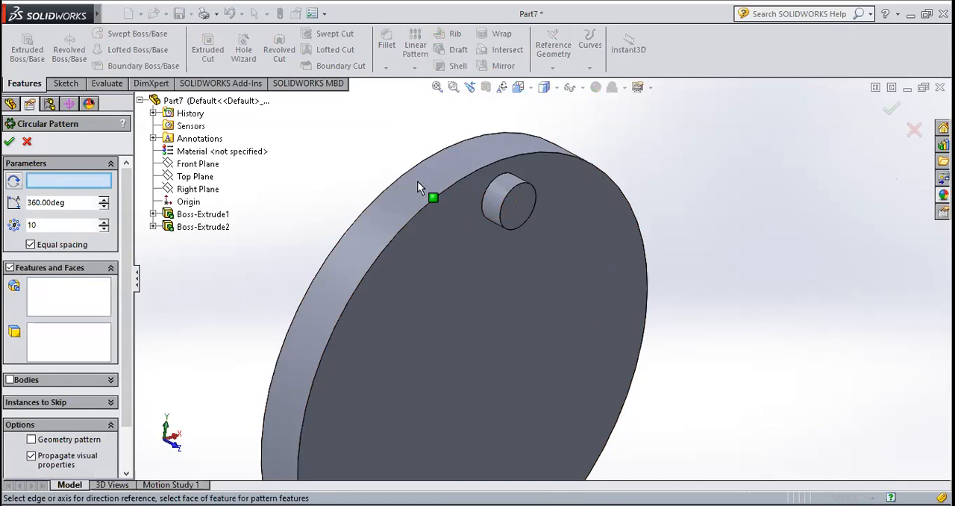
left_click(445, 189)
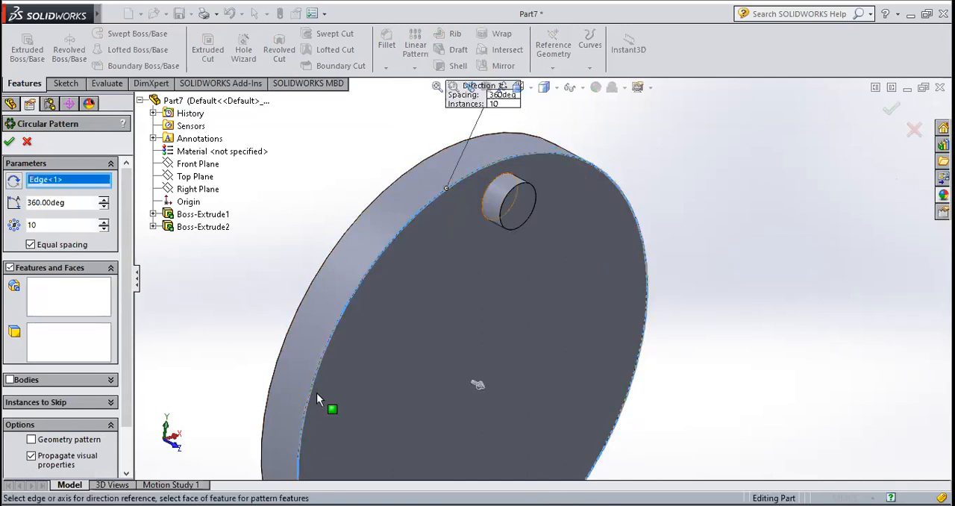
left_click(51, 309)
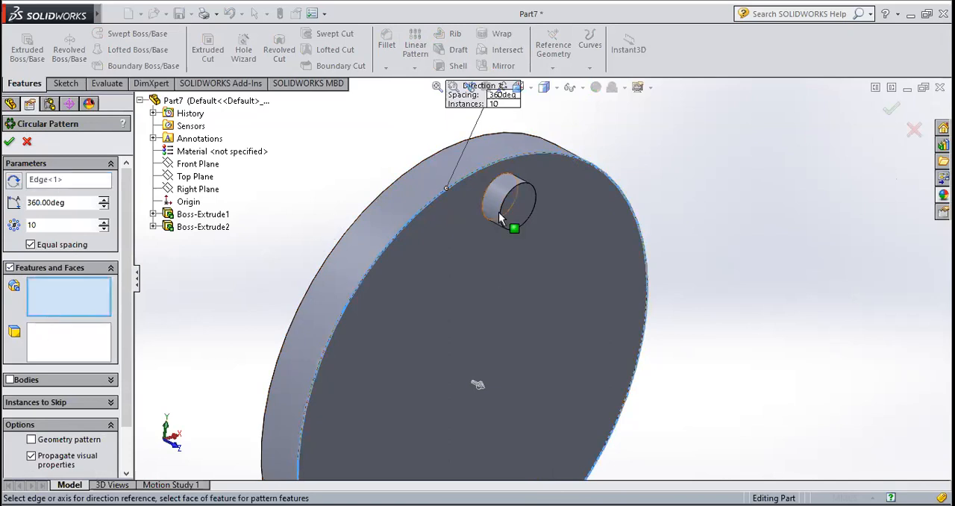
scroll(506, 195, "down", 1)
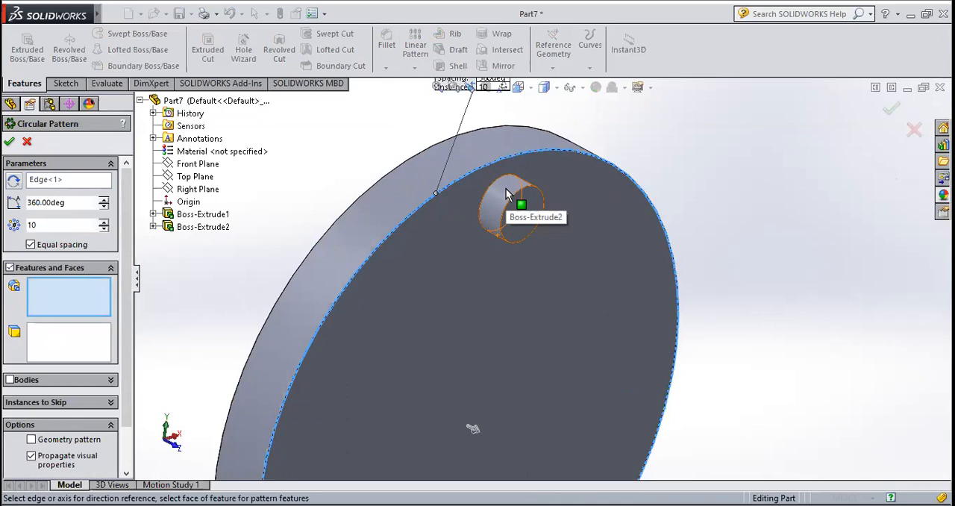
left_click(506, 195)
scroll(507, 193, "up", 4)
middle_click_drag(533, 396, 535, 330)
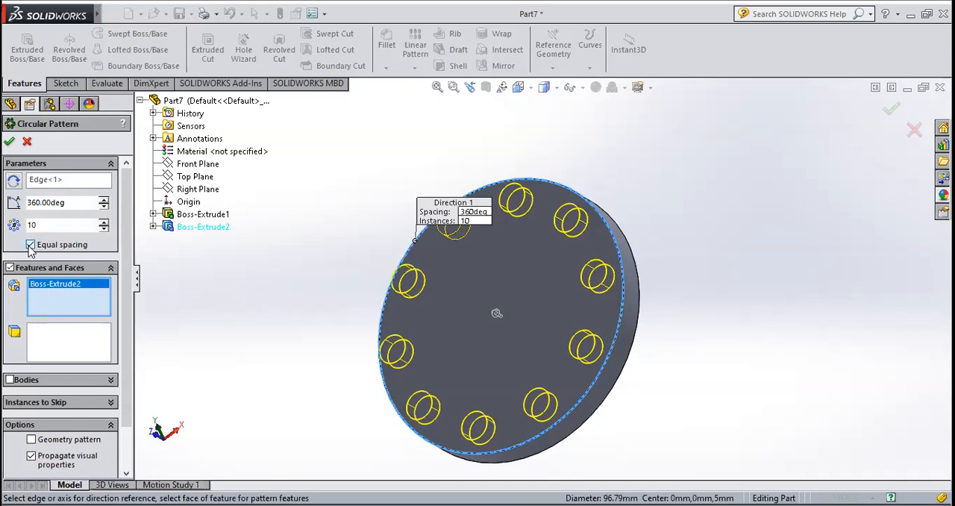
Try the boss pattern with equal spacing turned off and restore equal spacing
left_click(31, 244)
middle_click_drag(274, 292, 336, 316)
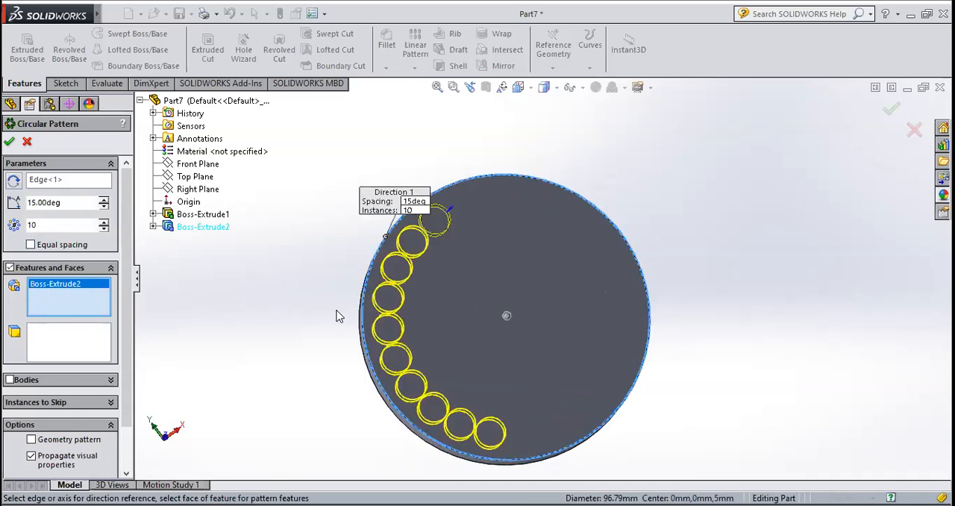
left_click(30, 245)
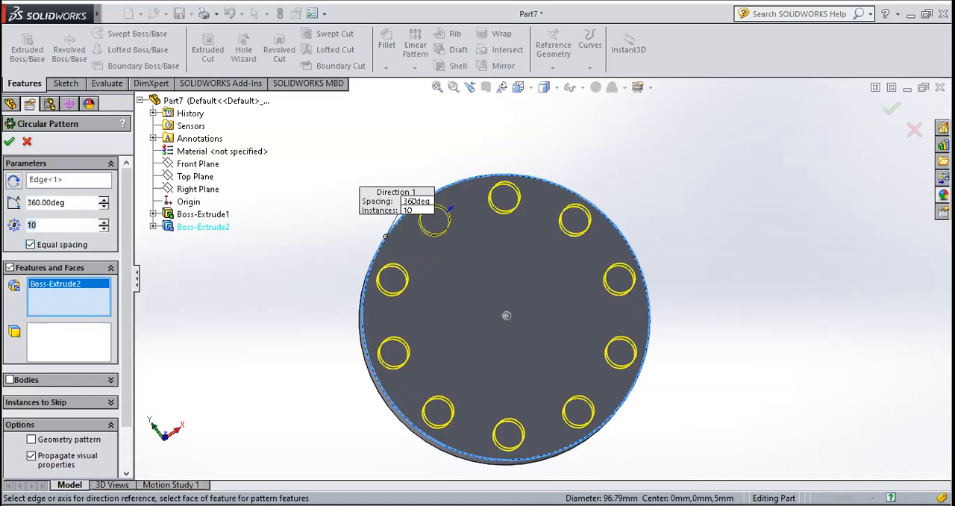
Set the circular pattern to 15 instances equally spaced over 360 degrees and accept it
type("5")
key("Return")
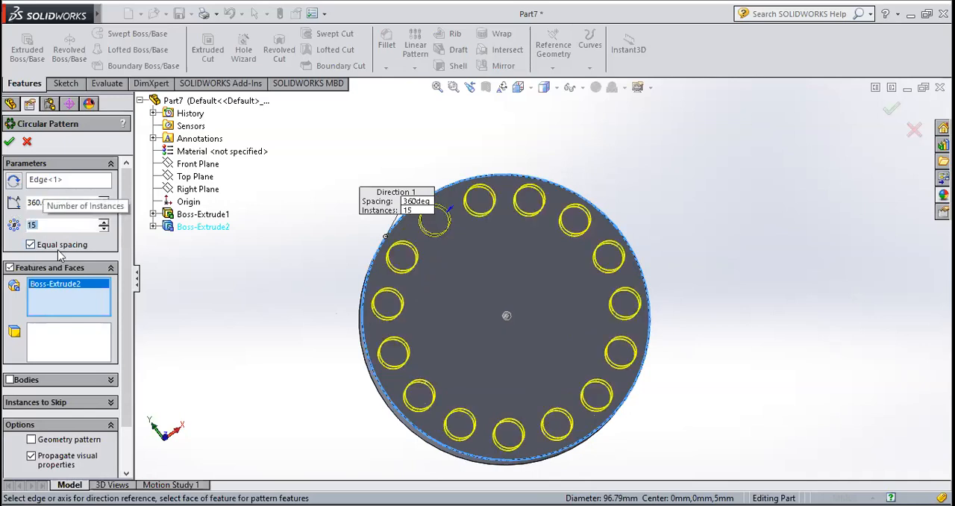
left_click(9, 141)
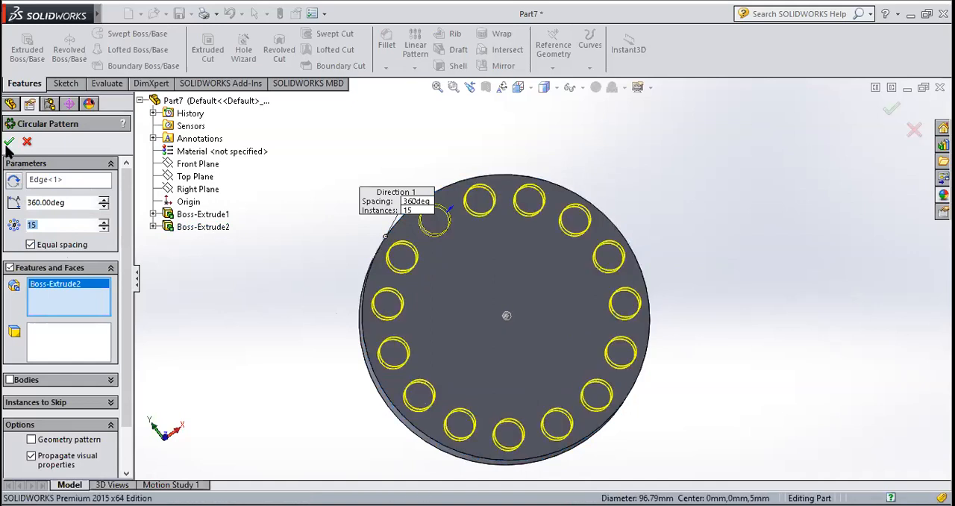
middle_click_drag(292, 321, 305, 252)
scroll(512, 416, "down", 3)
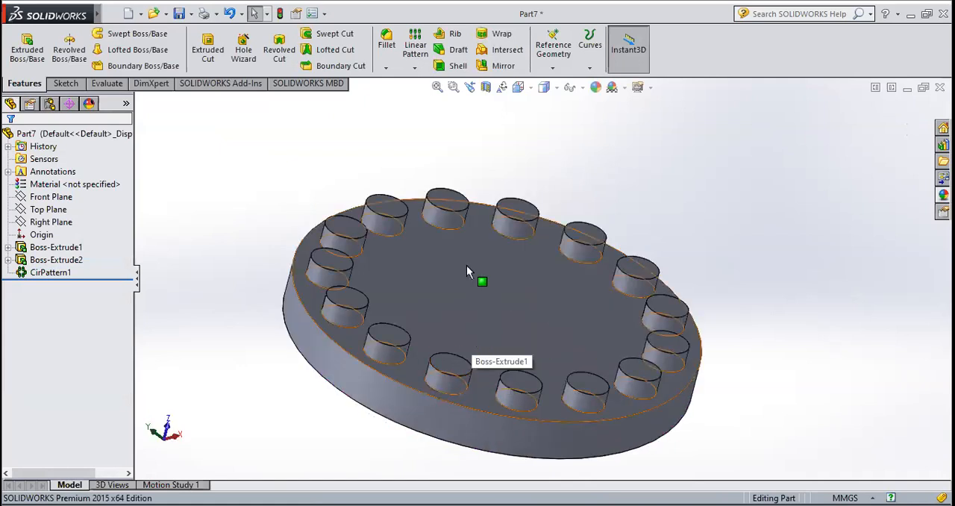
left_click(415, 68)
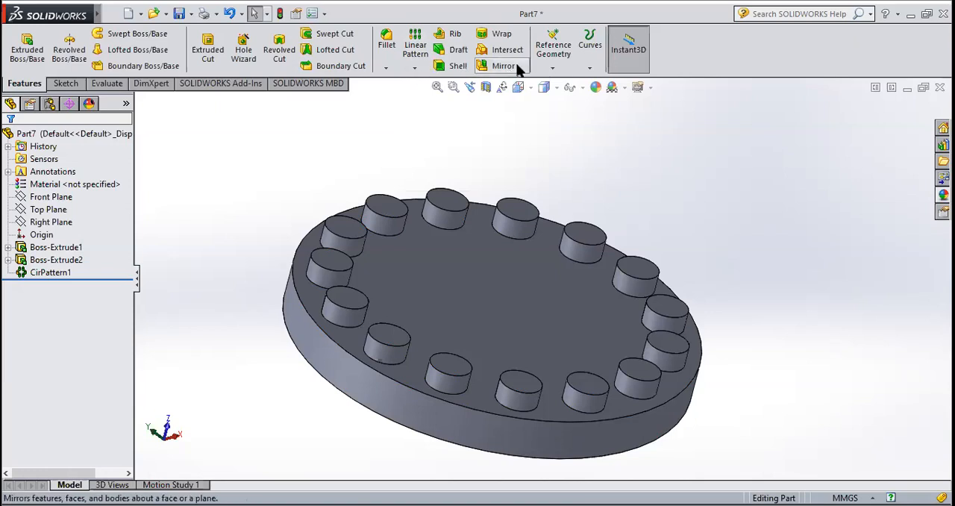
left_click(411, 69)
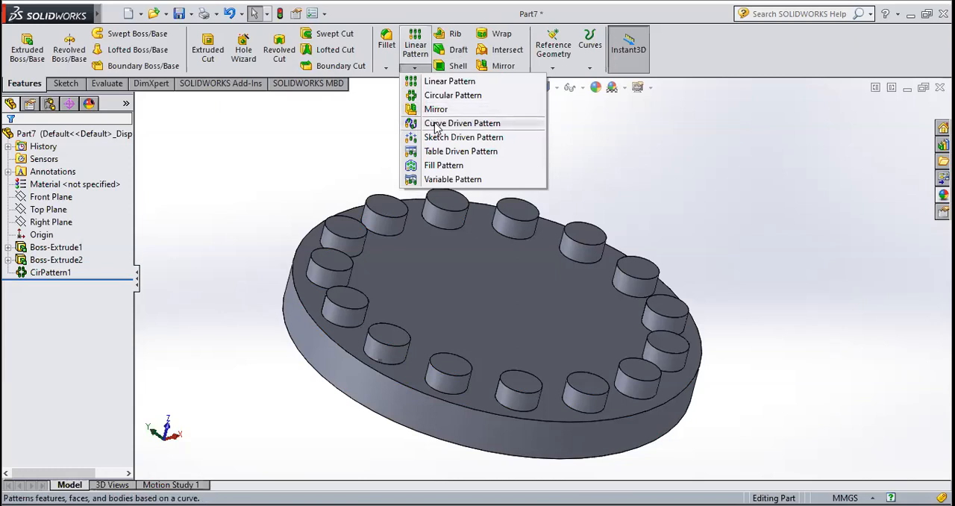
key("Escape")
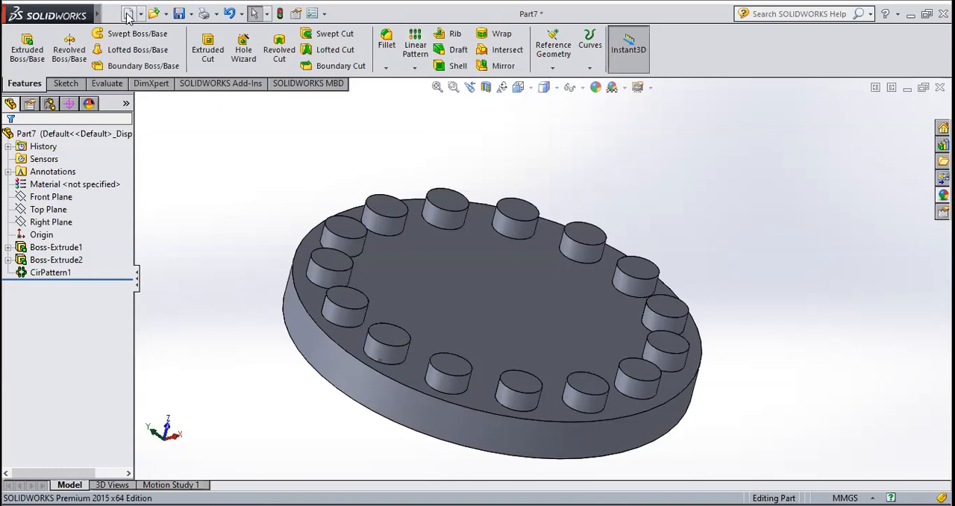
Create a new part and start a sketch on the Front Plane
key("ctrl+n")
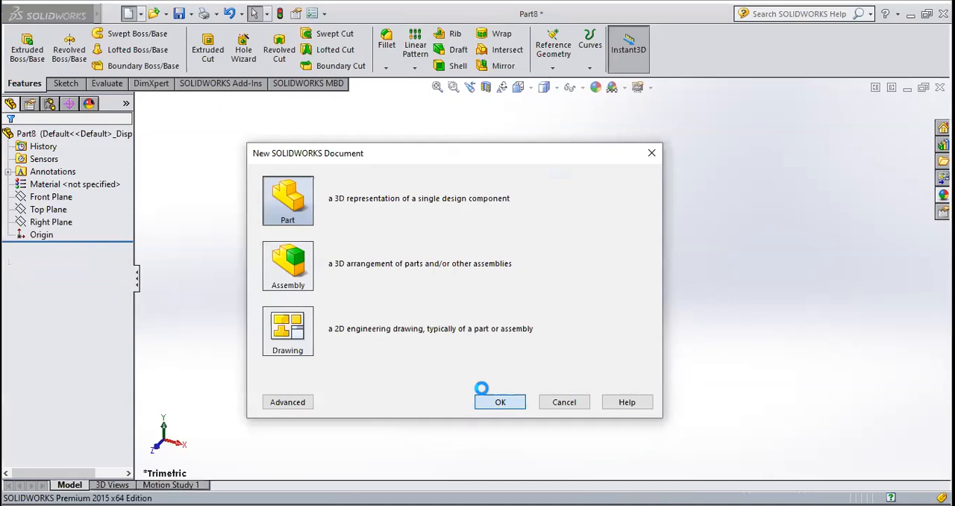
left_click(66, 85)
left_click(21, 49)
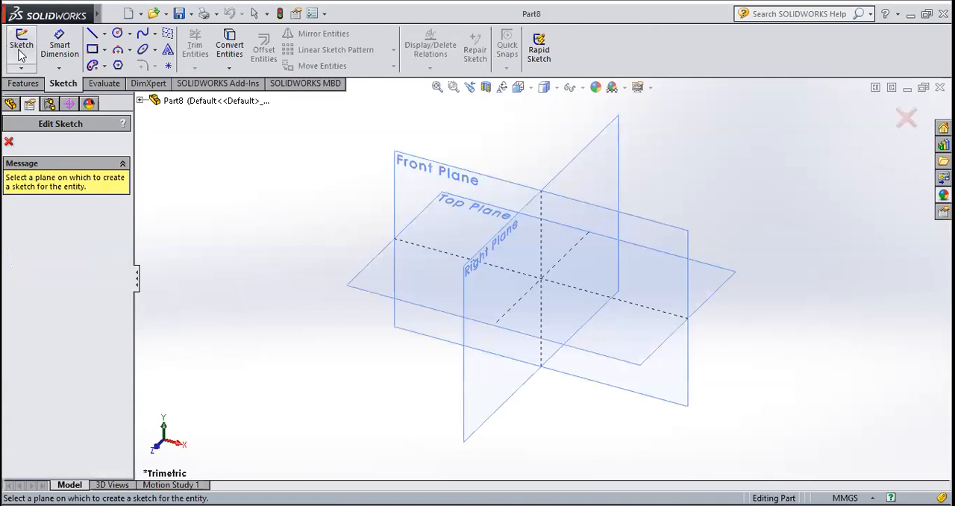
left_click(487, 176)
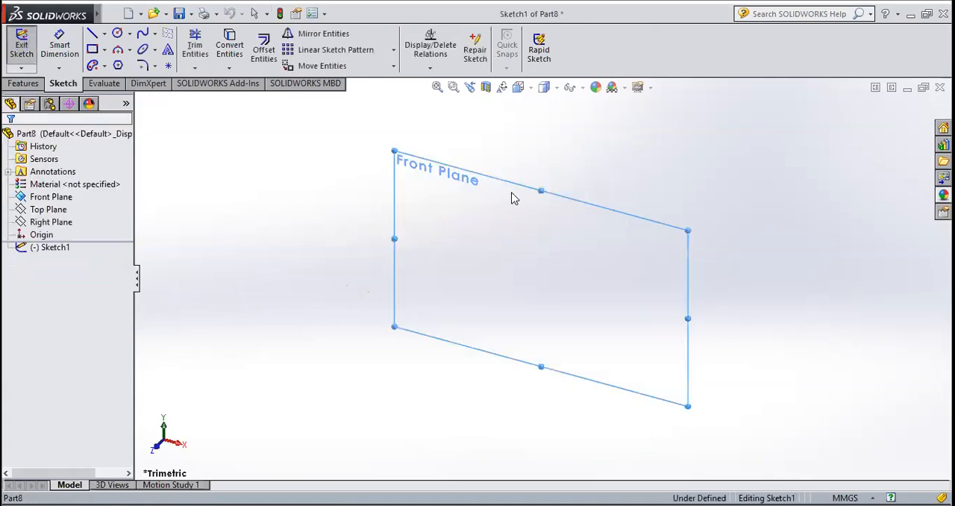
Sketch a center rectangle about 159 mm wide and 98 mm high, centred on the origin
left_click(104, 49)
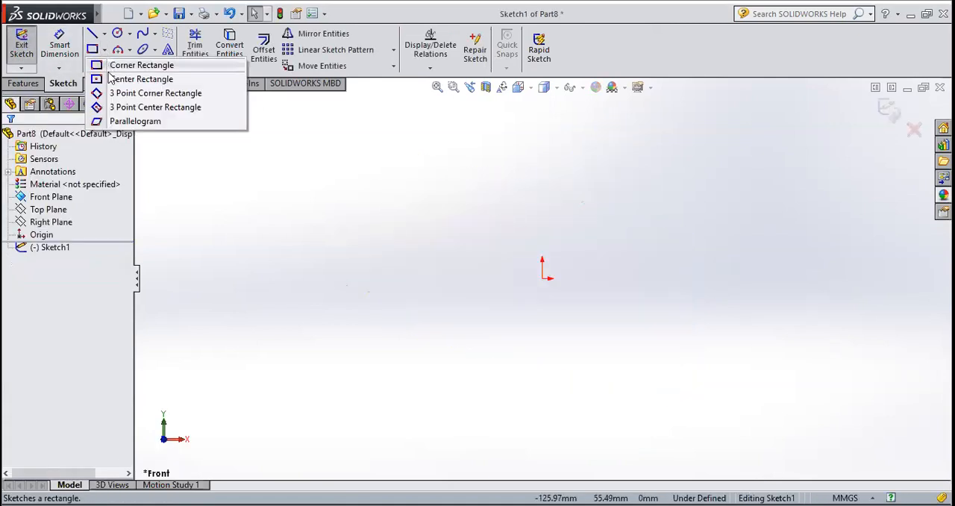
left_click(127, 78)
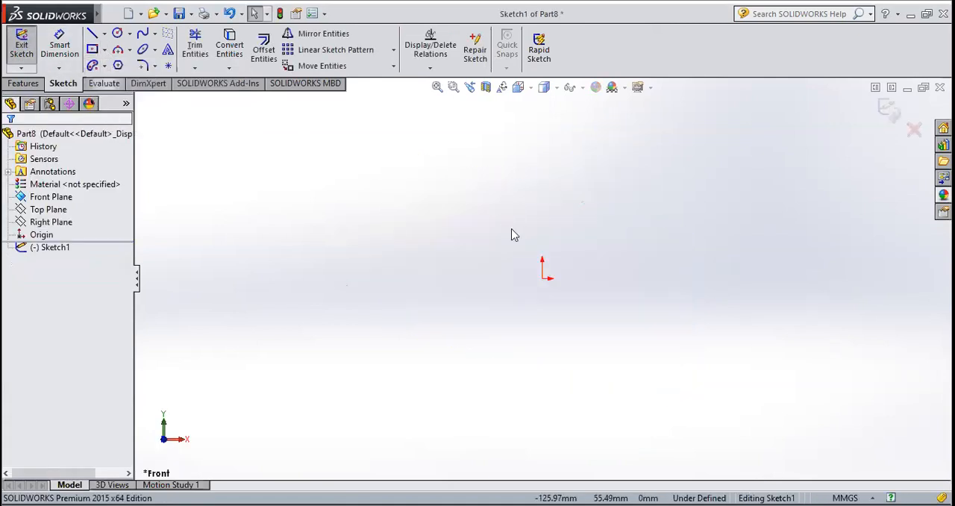
left_click(542, 278)
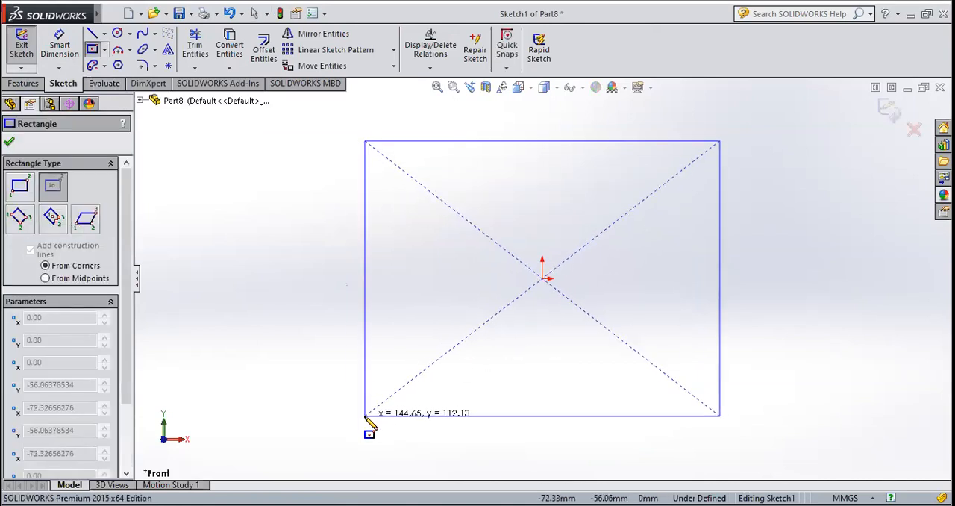
left_click(347, 397)
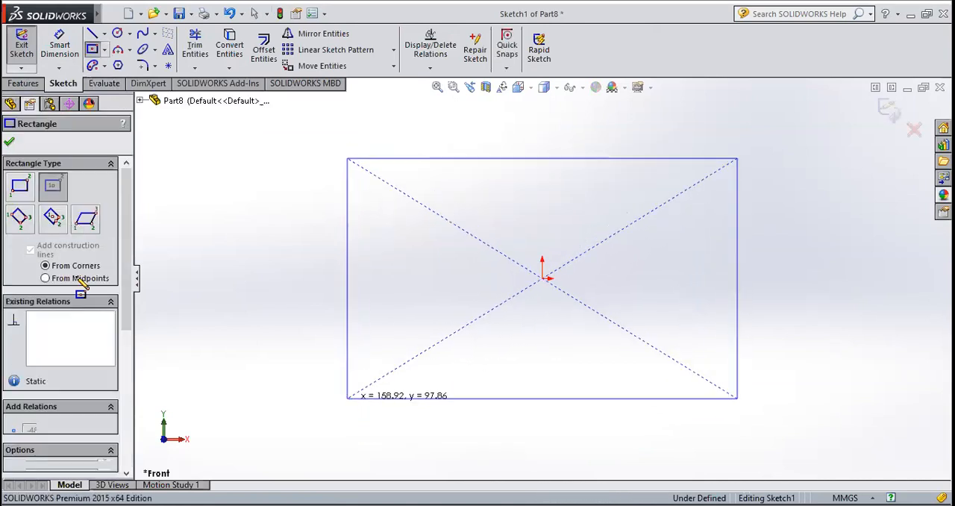
left_click(10, 141)
Exit the sketch and extrude the rectangle 20 mm with the Mid Plane end condition
left_click(23, 46)
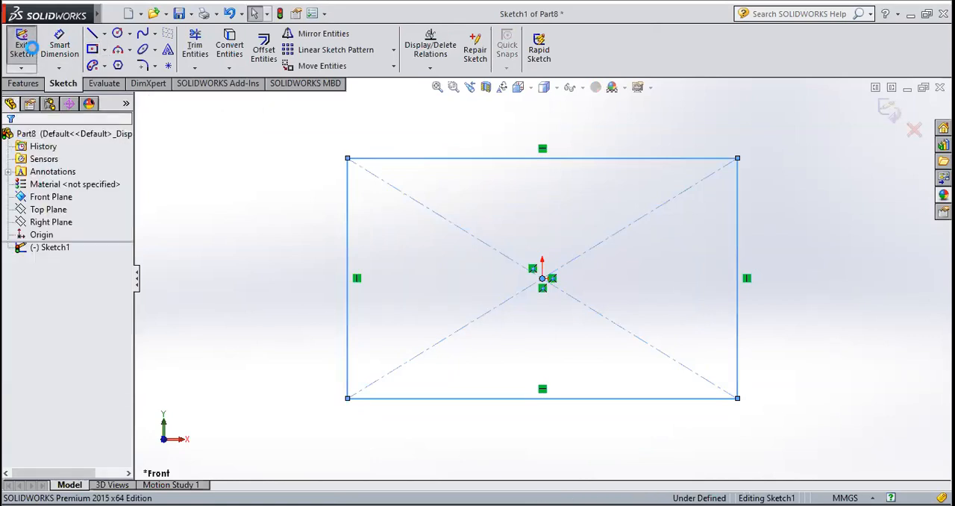
left_click(30, 84)
left_click(30, 49)
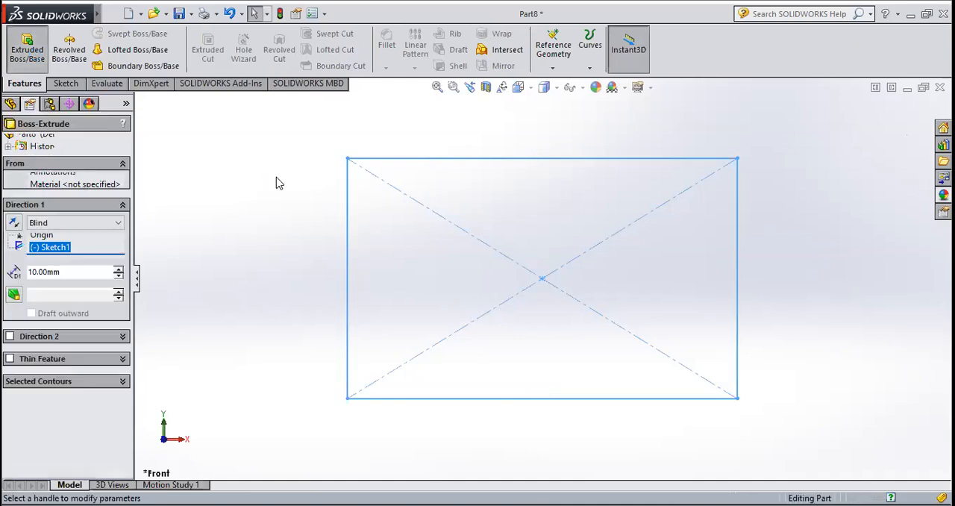
left_click(92, 223)
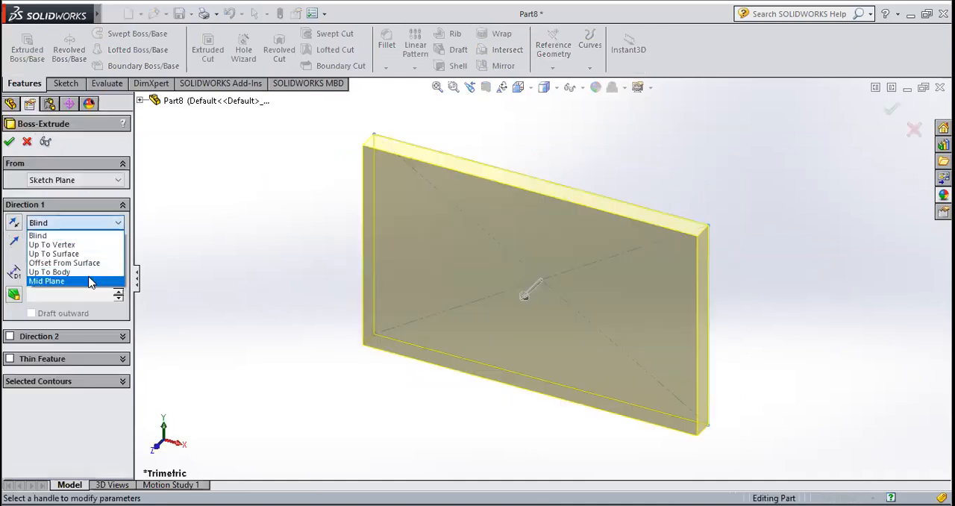
left_click(84, 282)
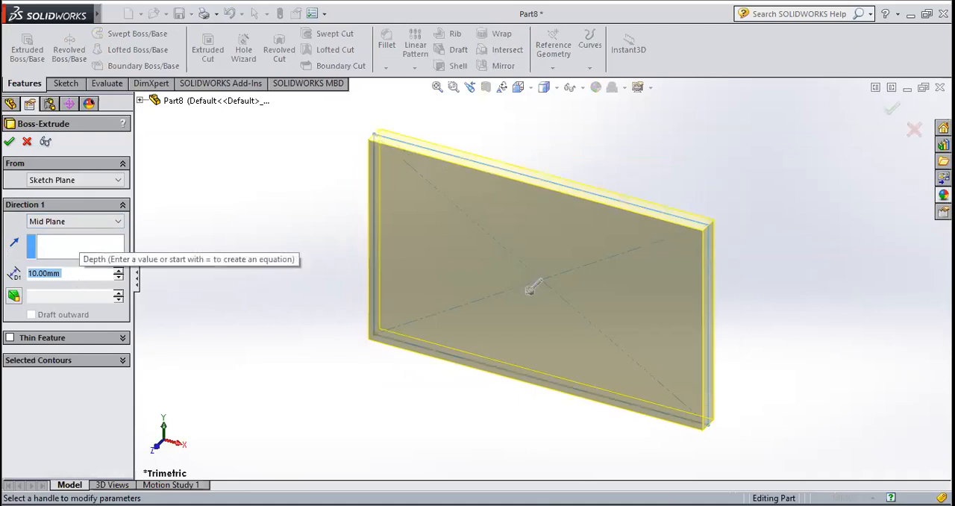
type("20")
left_click(11, 141)
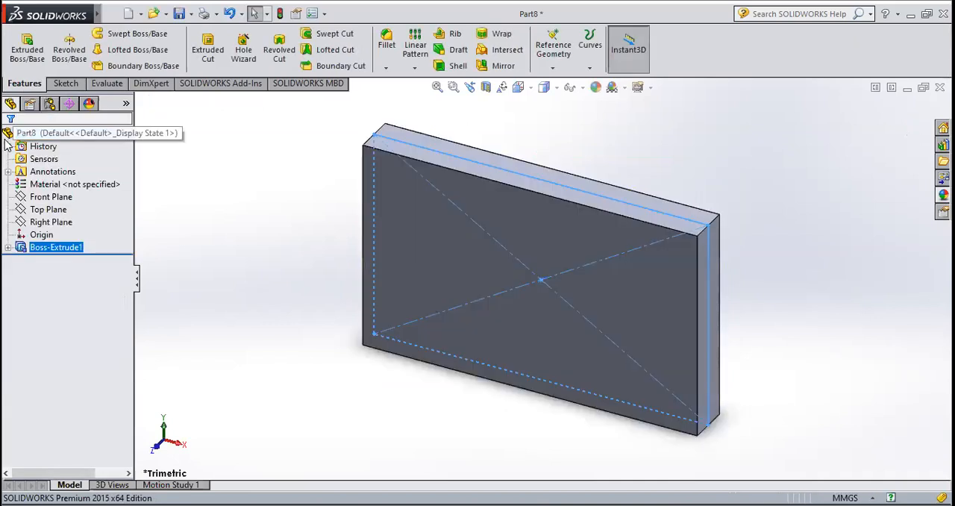
Start a sketch on the plate's large front face and orient the view normal to it
left_click(721, 164)
mouse_move(701, 215)
middle_mouse_down()
mouse_move(706, 141)
mouse_move(650, 226)
middle_mouse_up()
left_click(604, 236)
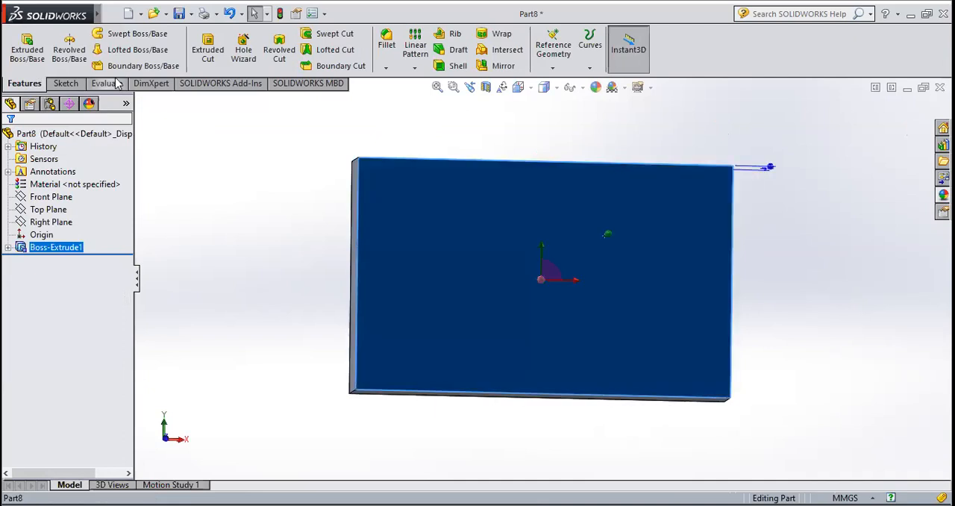
left_click(64, 83)
left_click(326, 216)
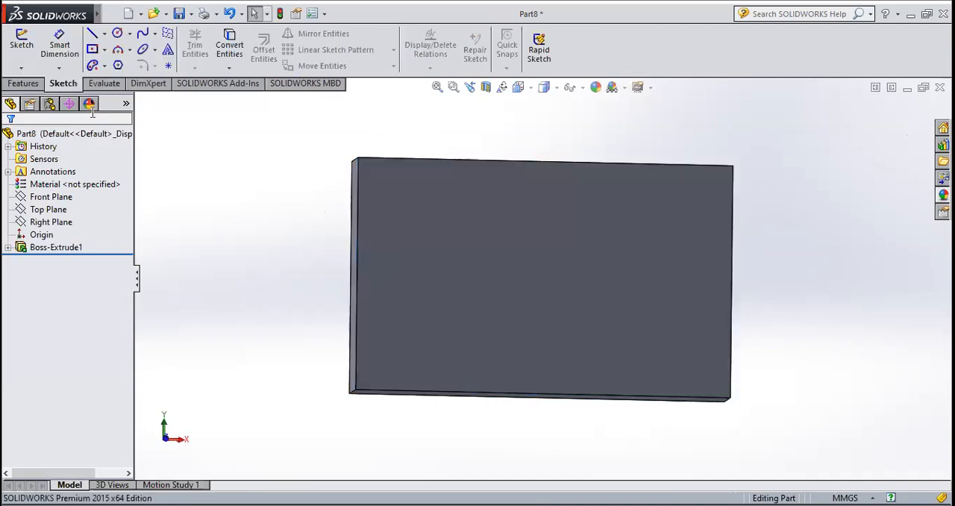
left_click(21, 45)
left_click(443, 284)
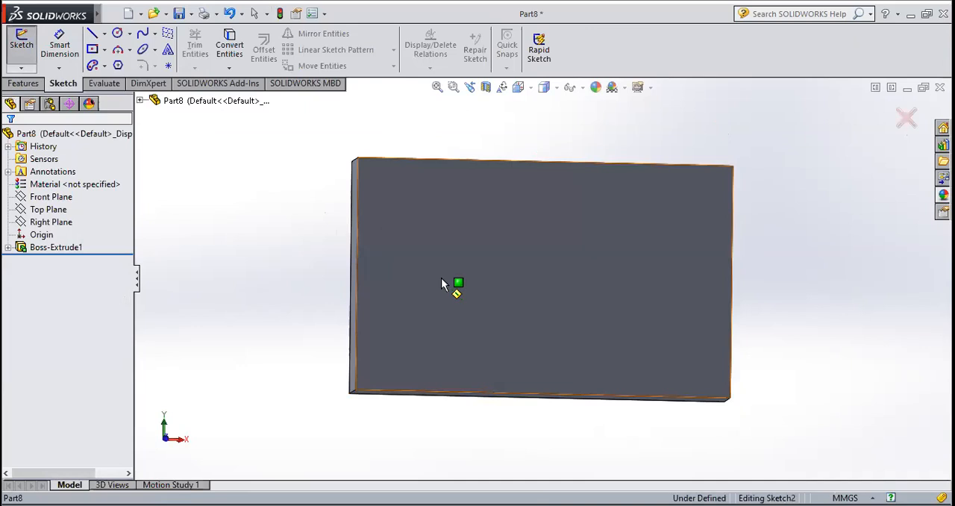
left_click(519, 87)
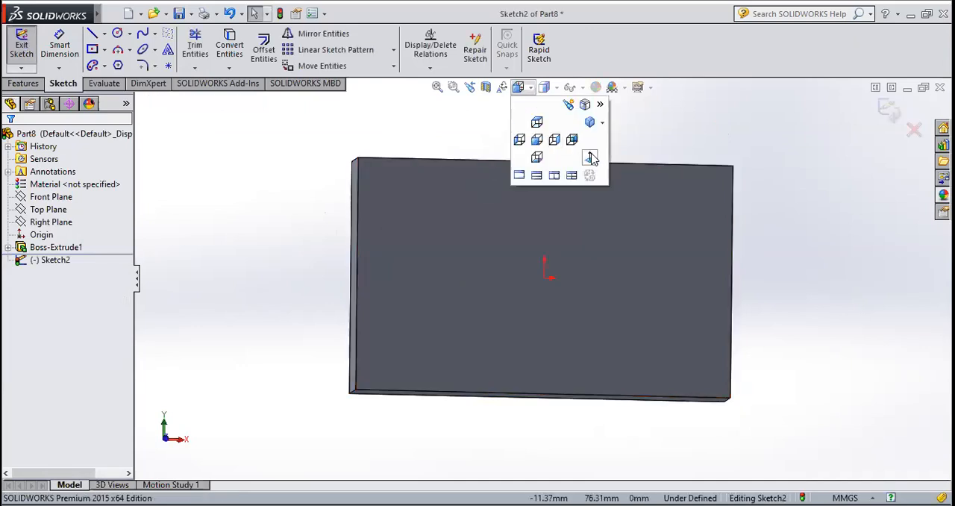
left_click(590, 157)
Sketch a wavy five-point spline across the plate's upper half, from about (-62, 14) to (70, 26) mm, and exit the sketch
left_click(141, 36)
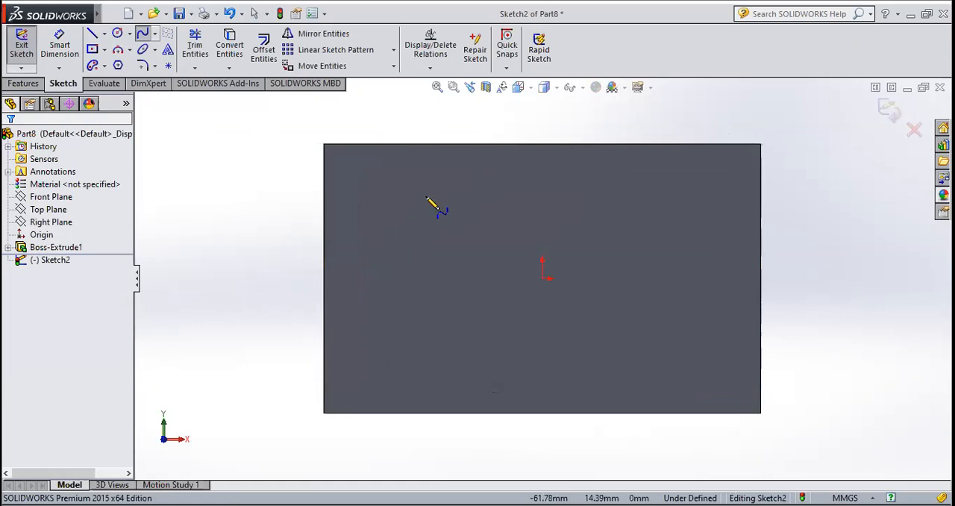
left_click(371, 239)
left_click(443, 195)
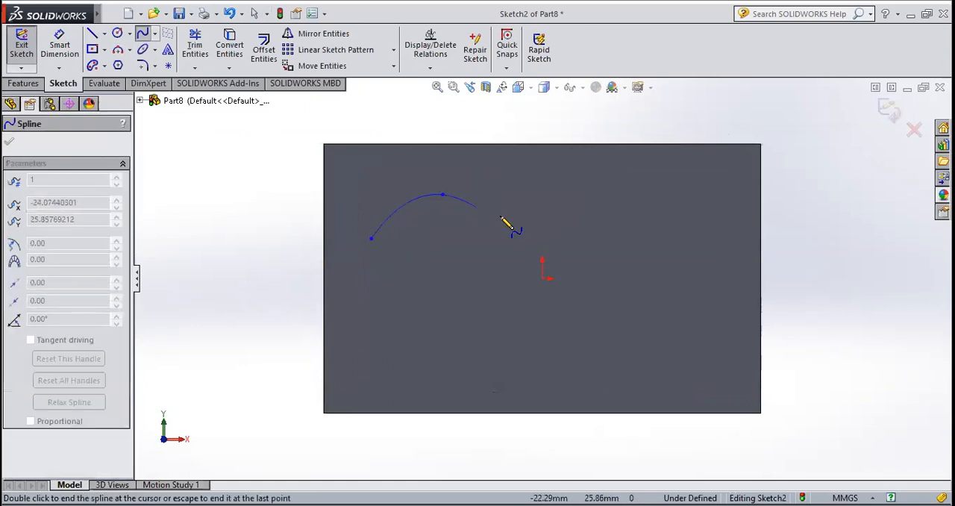
left_click(551, 244)
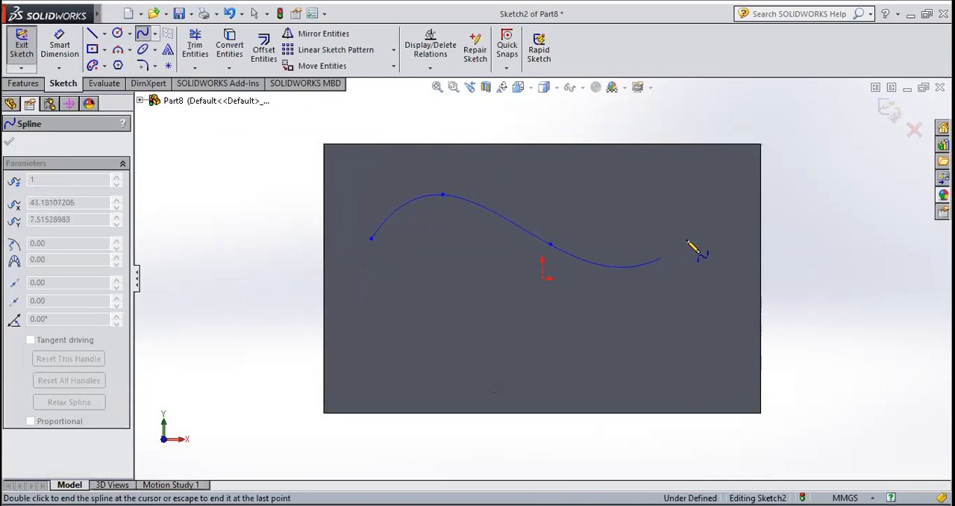
left_click(662, 258)
right_click(743, 211)
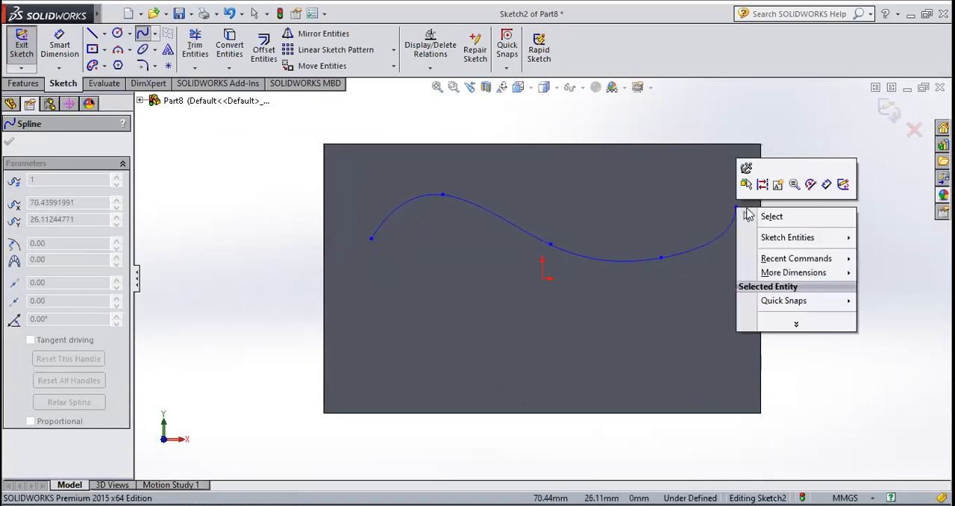
left_click(748, 216)
left_click(22, 48)
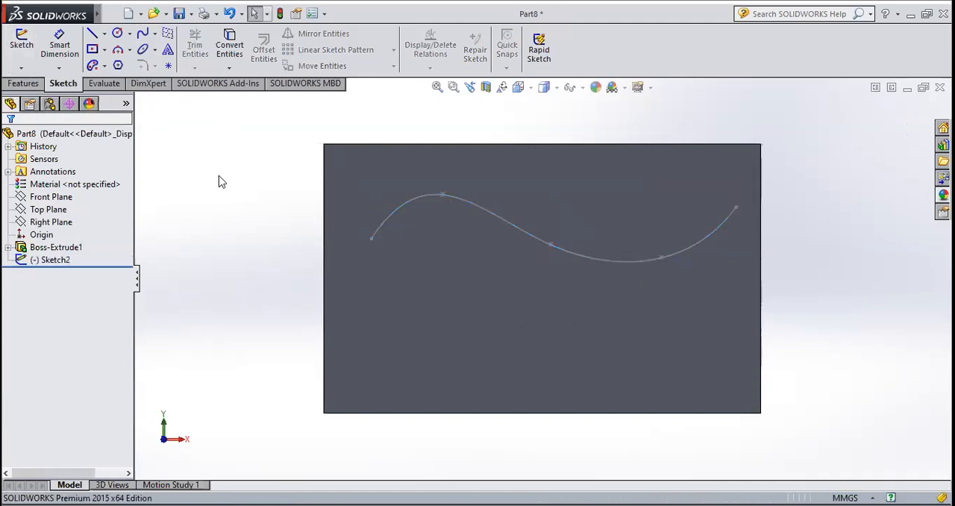
In a new sketch on the plate's front face, draw a 5 mm radius circle centred on the spline's left endpoint and exit the sketch
left_click(370, 342)
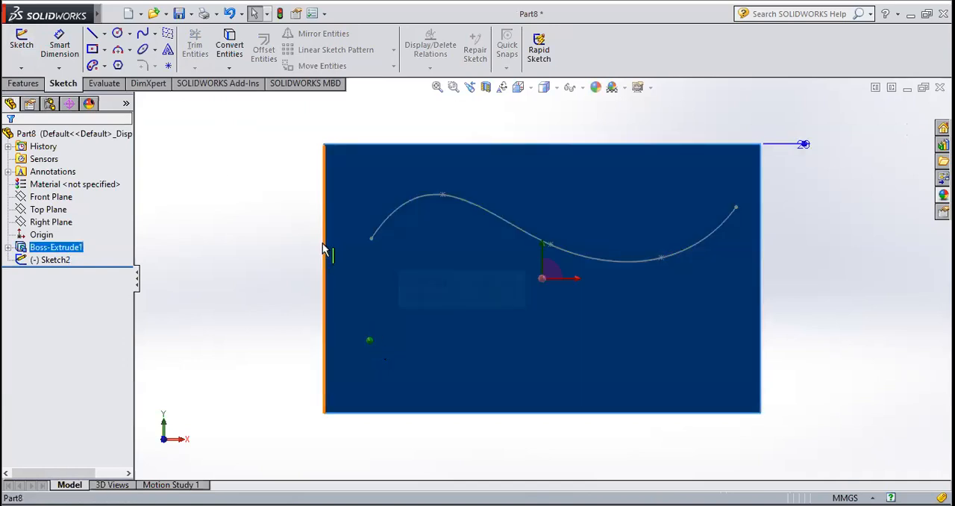
left_click(33, 57)
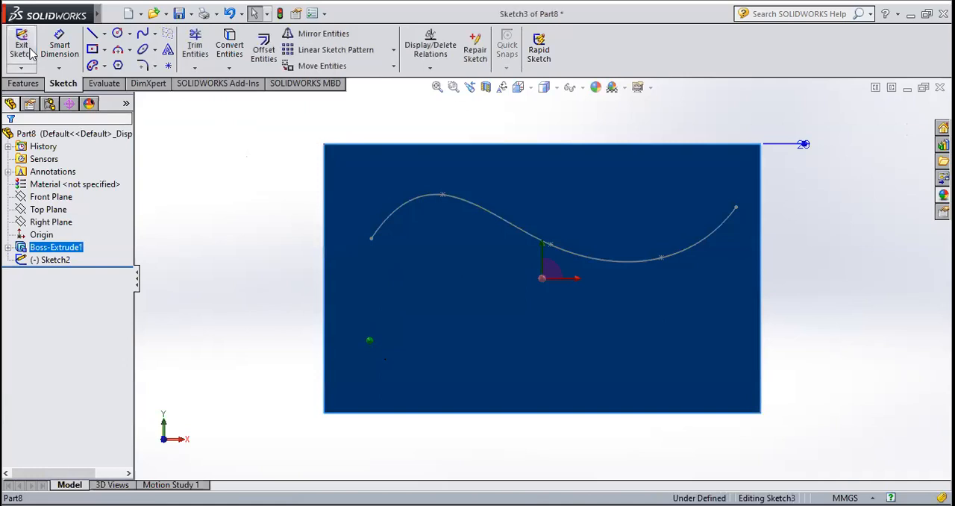
left_click(518, 87)
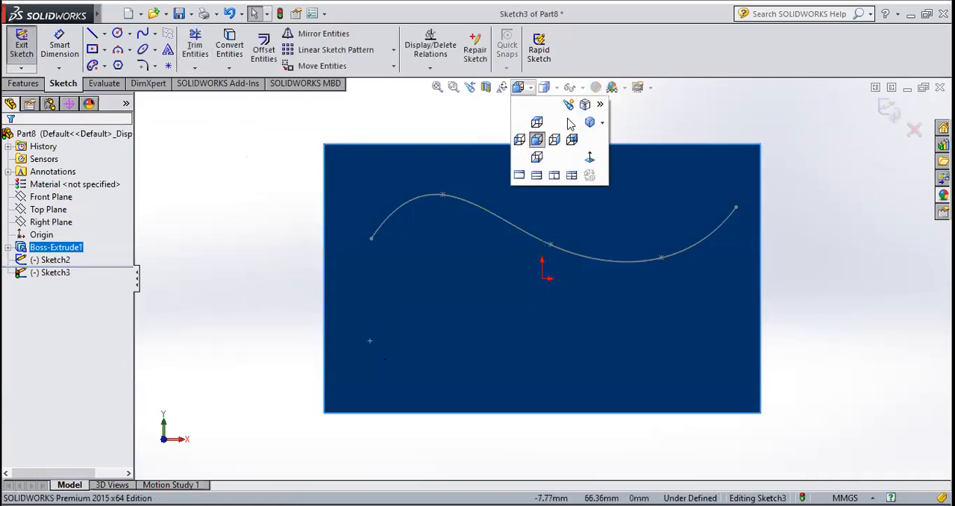
left_click(115, 34)
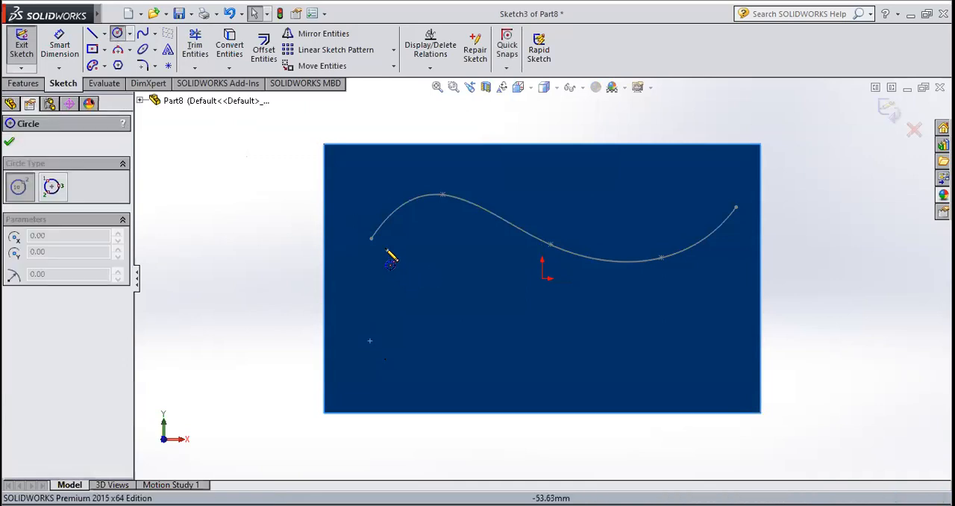
left_click(371, 239)
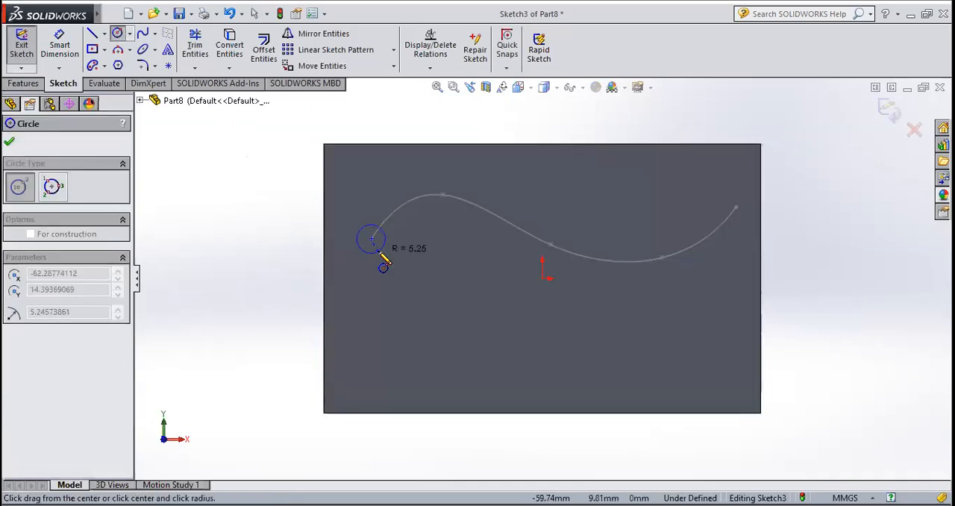
left_click(381, 254)
type("5")
key("Return")
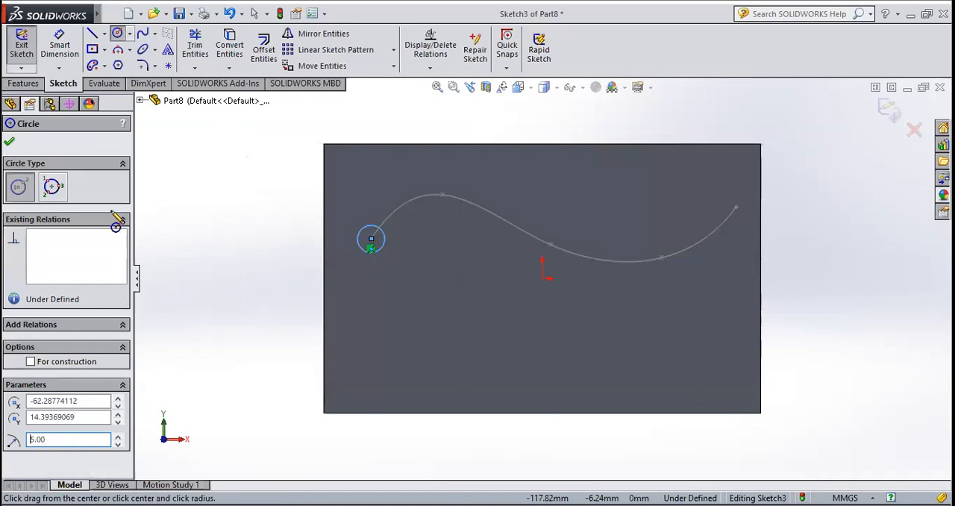
left_click(9, 143)
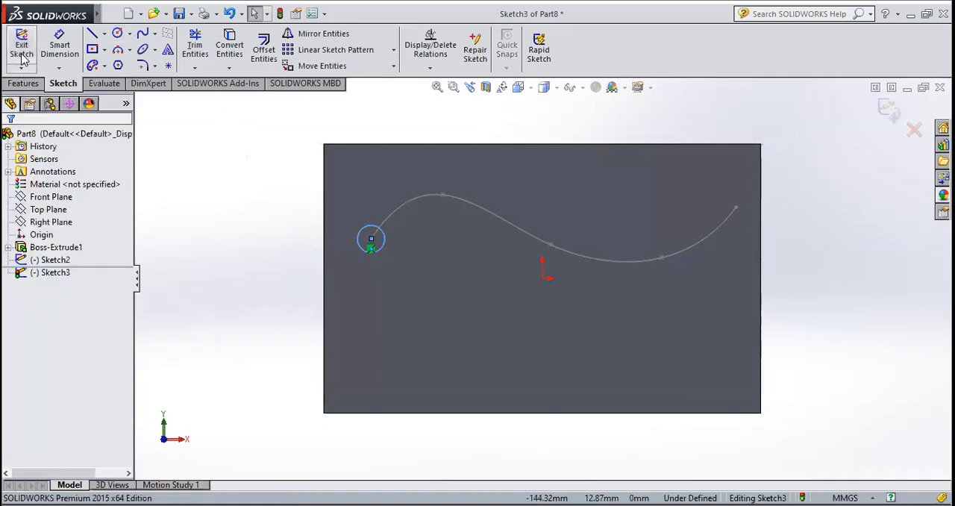
left_click(20, 50)
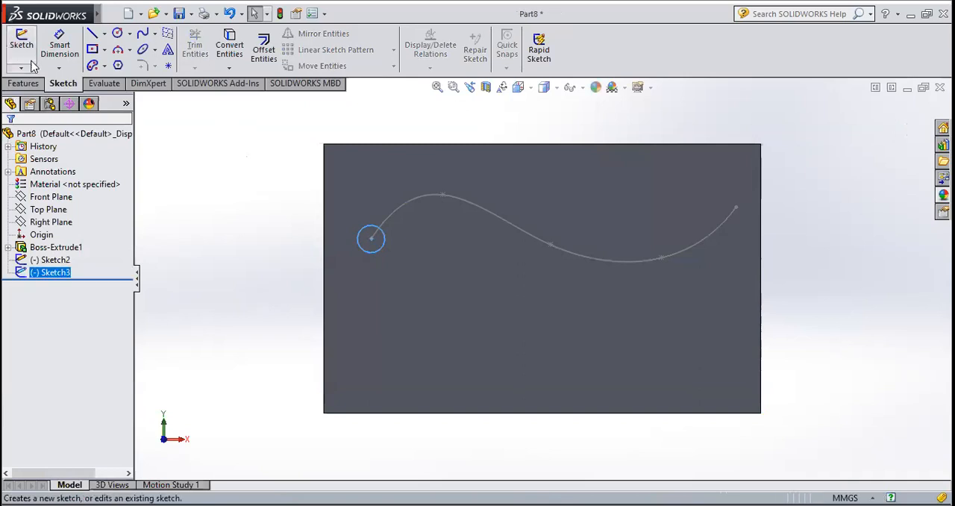
Extrude the circle as a 10 mm Blind boss outward from the plate's face, merged with the plate
left_click(31, 82)
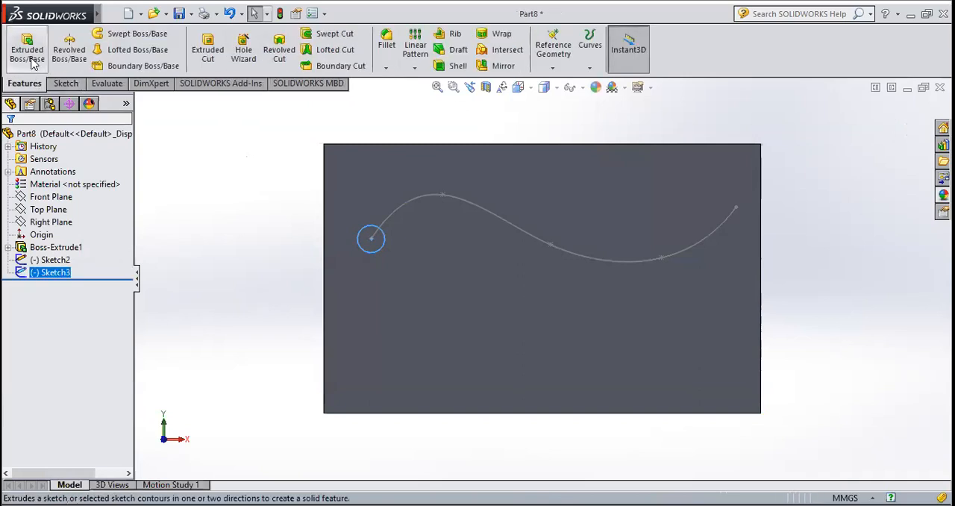
left_click(30, 58)
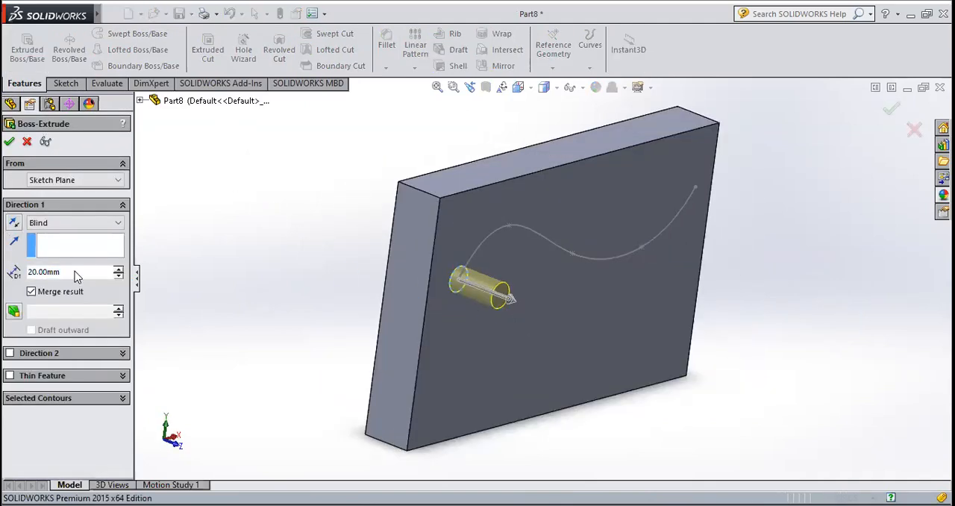
left_click_drag(75, 271, 14, 274)
type("10")
key("Return")
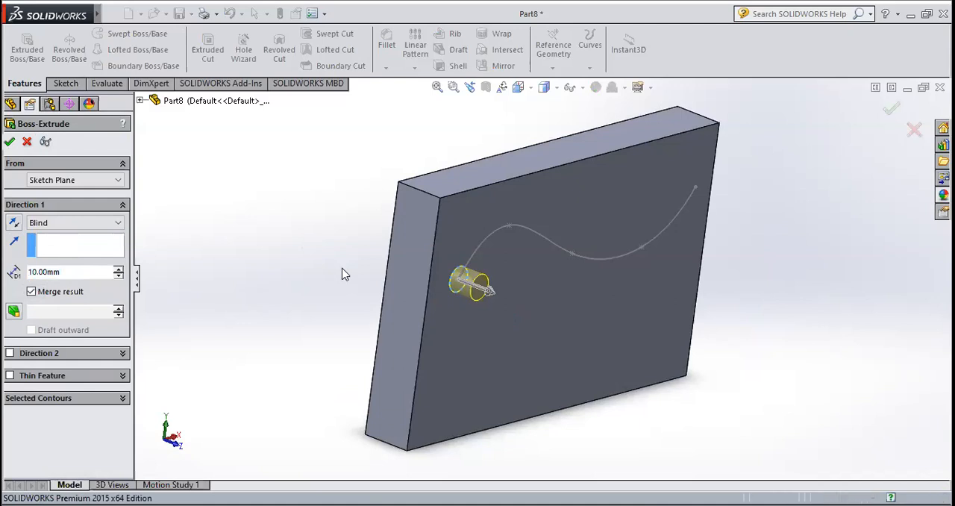
Start a Curve Driven Pattern and set the sketched spline as its direction
middle_click_drag(571, 339, 522, 249)
scroll(545, 282, "up", 3)
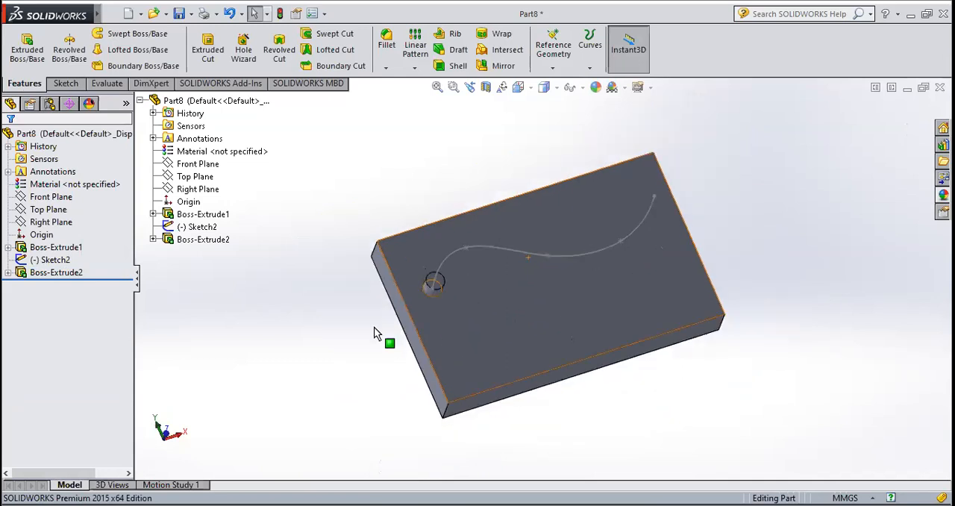
middle_click_drag(541, 309, 431, 112)
left_click(414, 67)
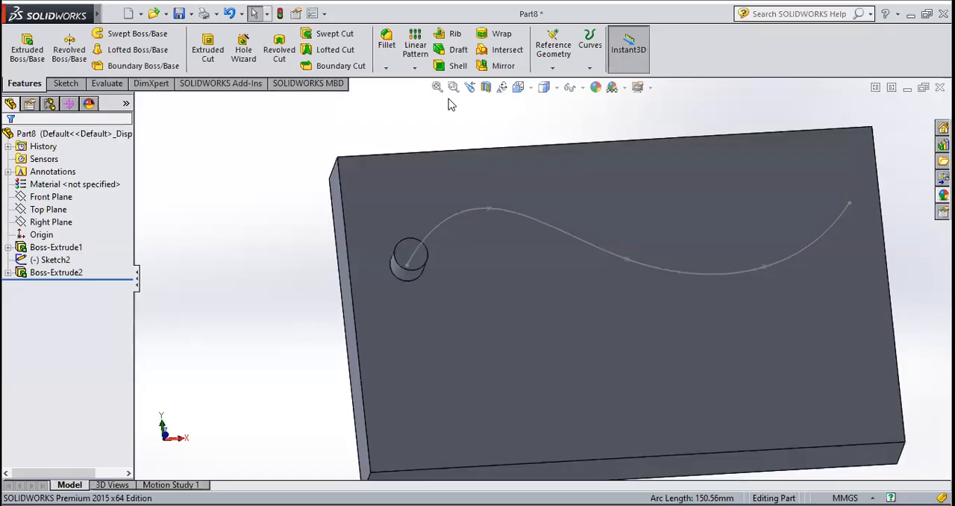
left_click(415, 68)
left_click(428, 127)
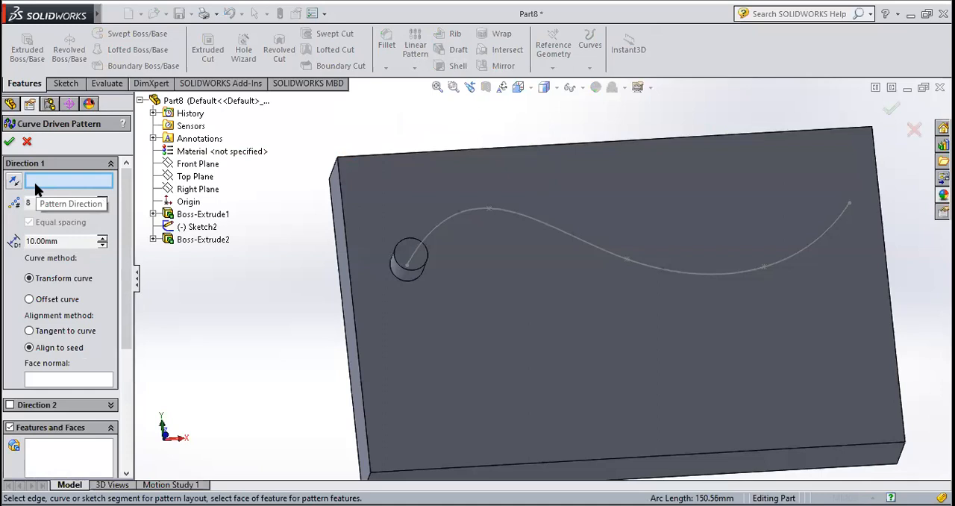
left_click(468, 214)
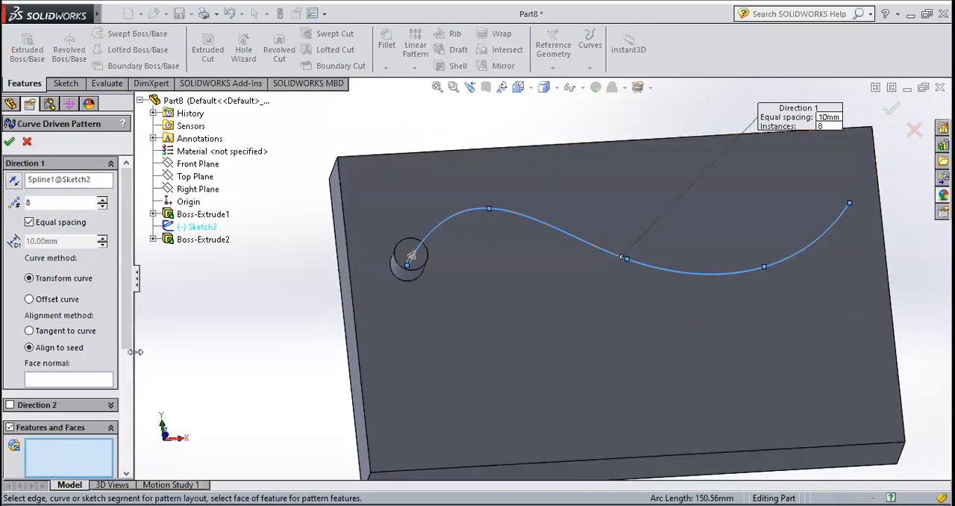
Pattern the cylindrical boss along the spline as 8 equally spaced instances, using Transform curve and Align to seed
scroll(125, 373, "down", 3)
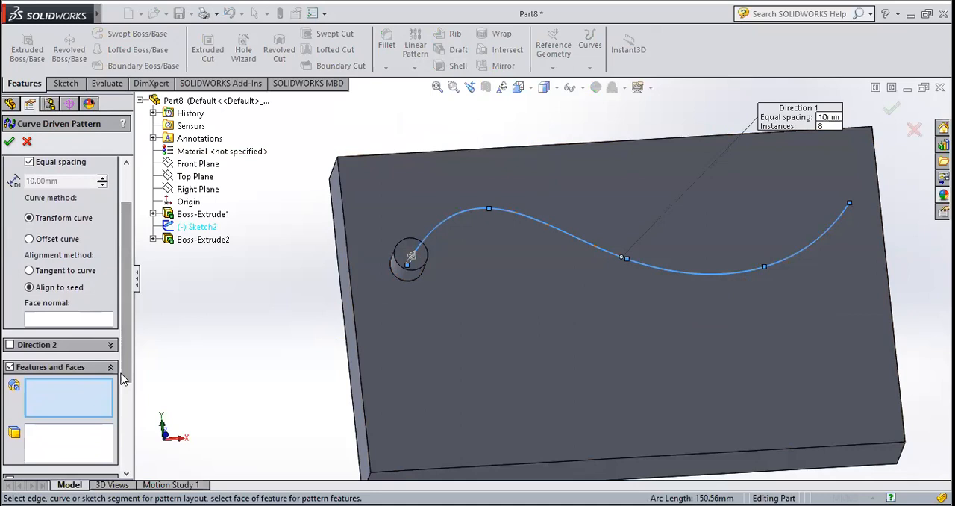
scroll(409, 284, "down", 3)
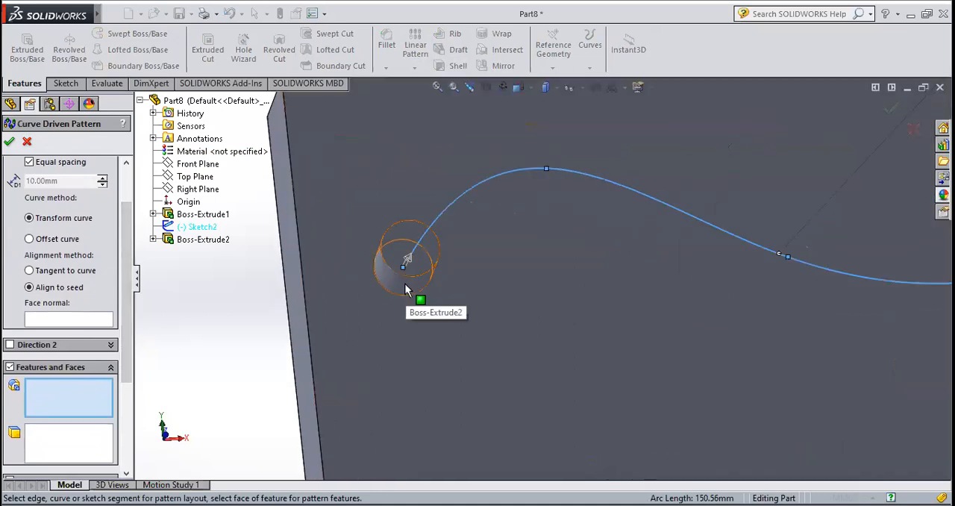
left_click(405, 287)
scroll(374, 321, "up", 2)
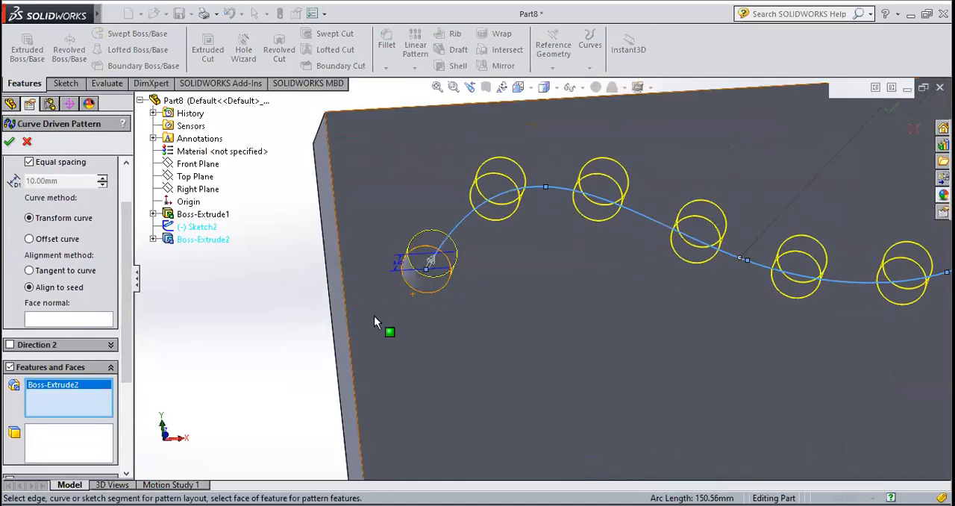
scroll(374, 316, "up", 5)
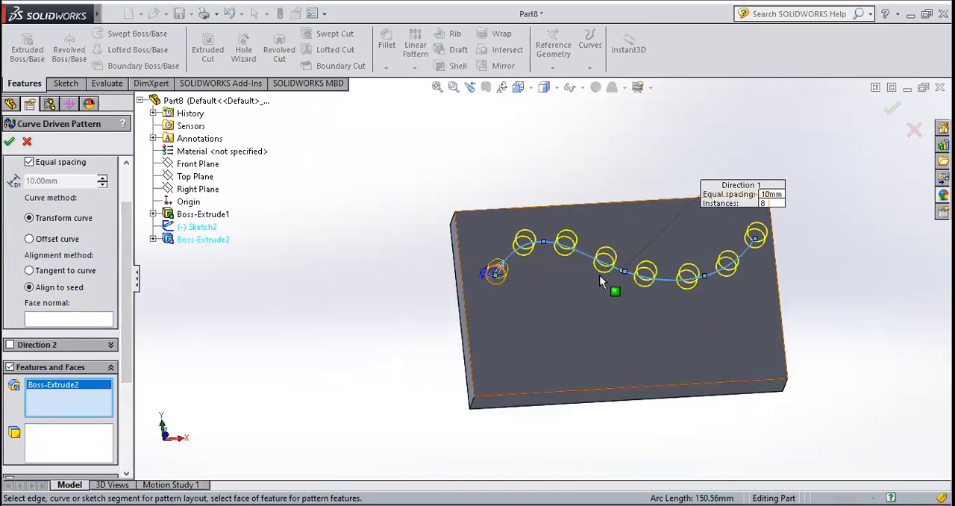
scroll(716, 242, "down", 2)
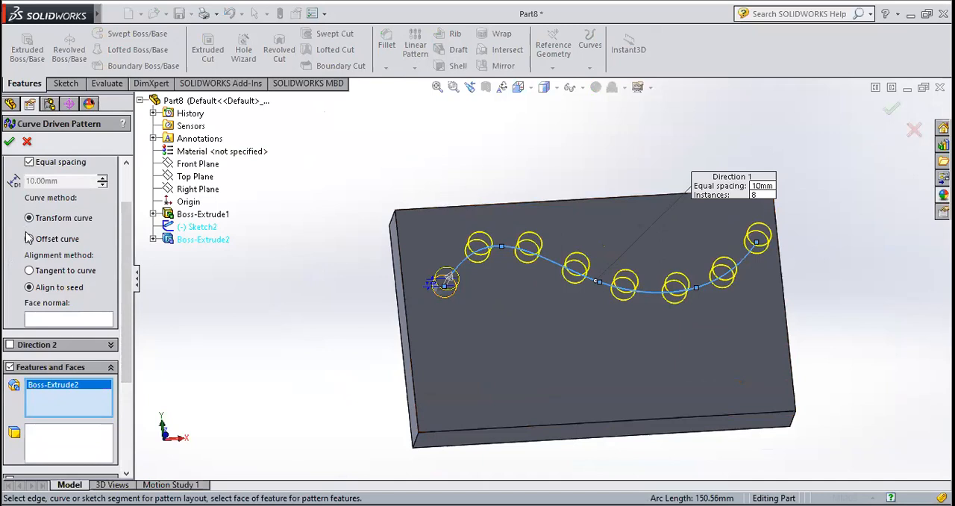
left_click(10, 141)
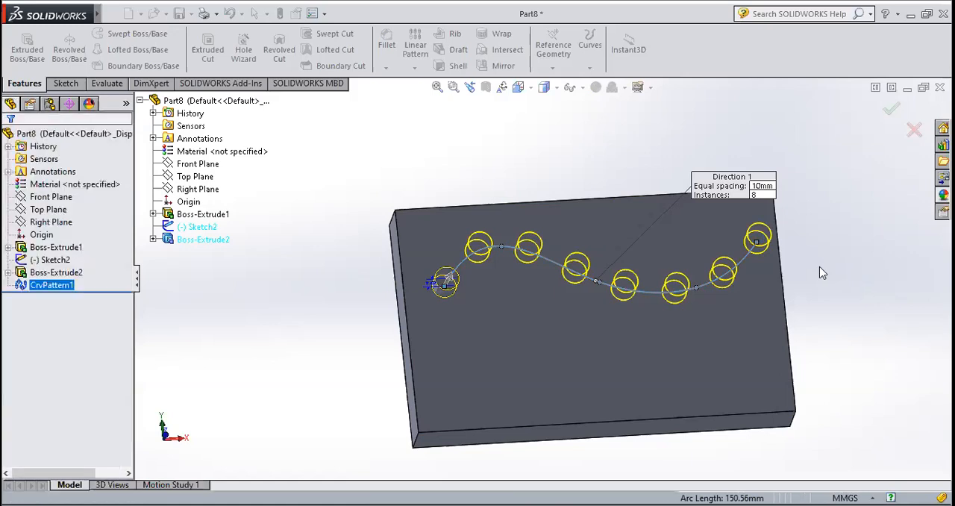
mouse_move(670, 265)
middle_mouse_down()
mouse_move(714, 330)
mouse_move(686, 309)
mouse_move(666, 263)
middle_mouse_up()
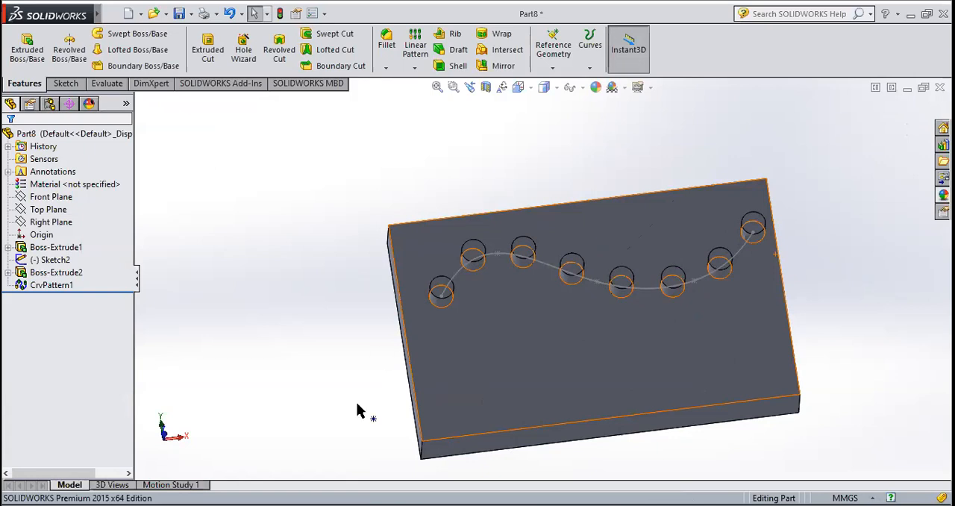
left_click(56, 273)
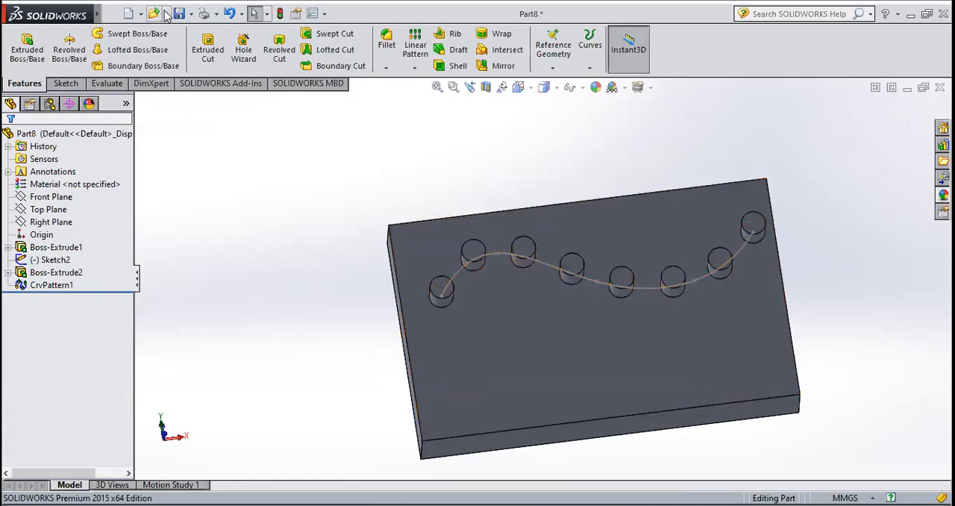
Create a new part and start a sketch on the Front Plane
left_click(128, 14)
left_click(506, 401)
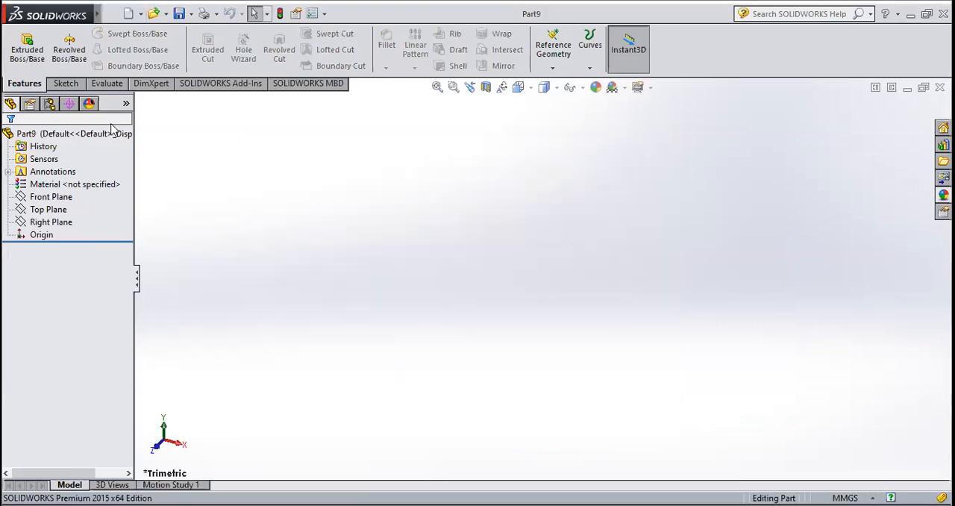
left_click(82, 85)
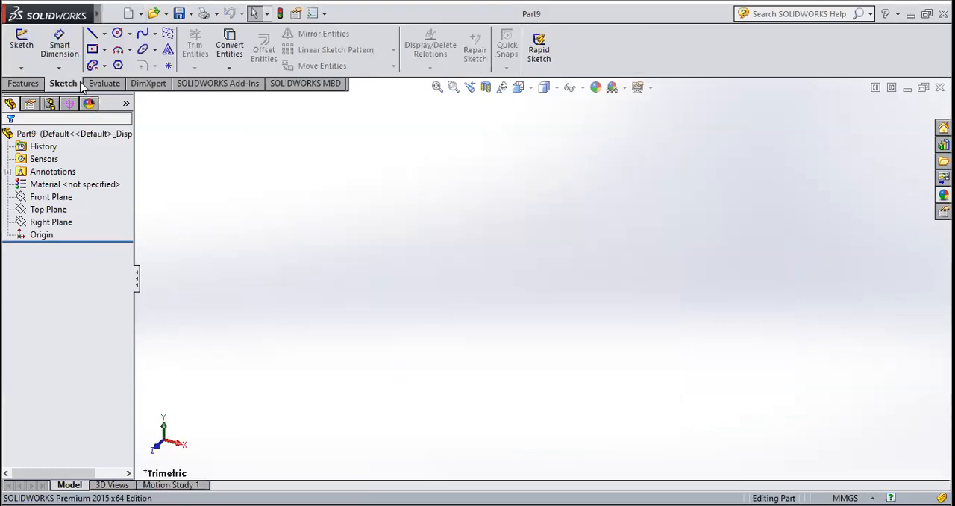
left_click(21, 45)
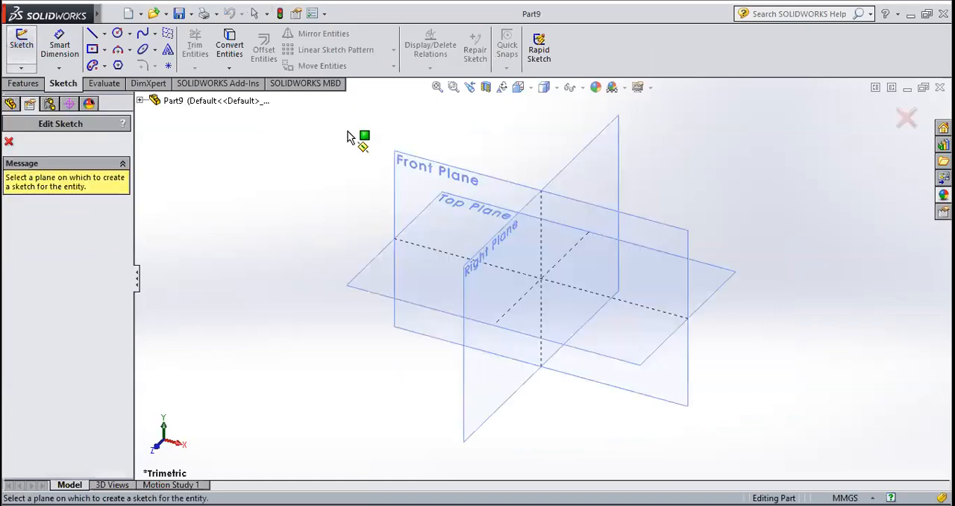
left_click(480, 182)
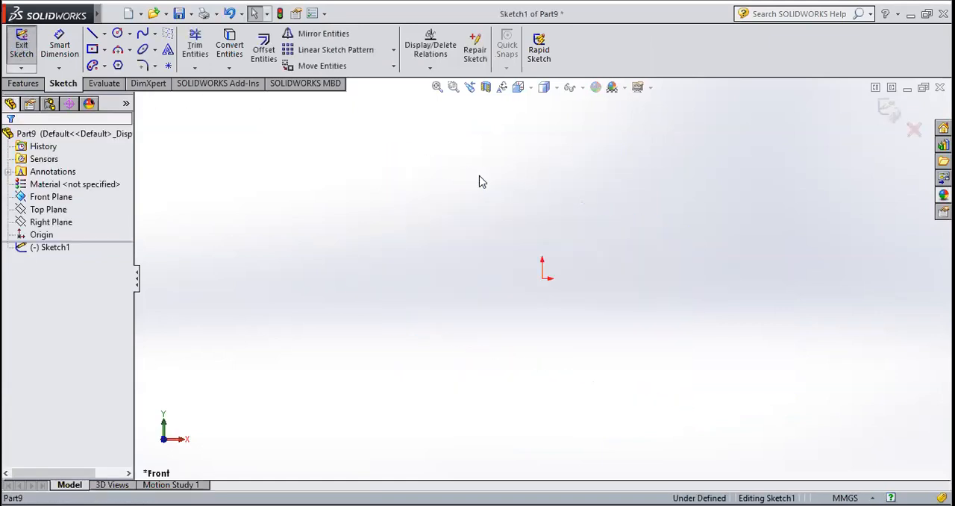
Sketch an open, wavy five-point spline from about X -74 mm to about X 94, Y 29 mm, and exit the sketch
left_click(154, 34)
left_click(171, 49)
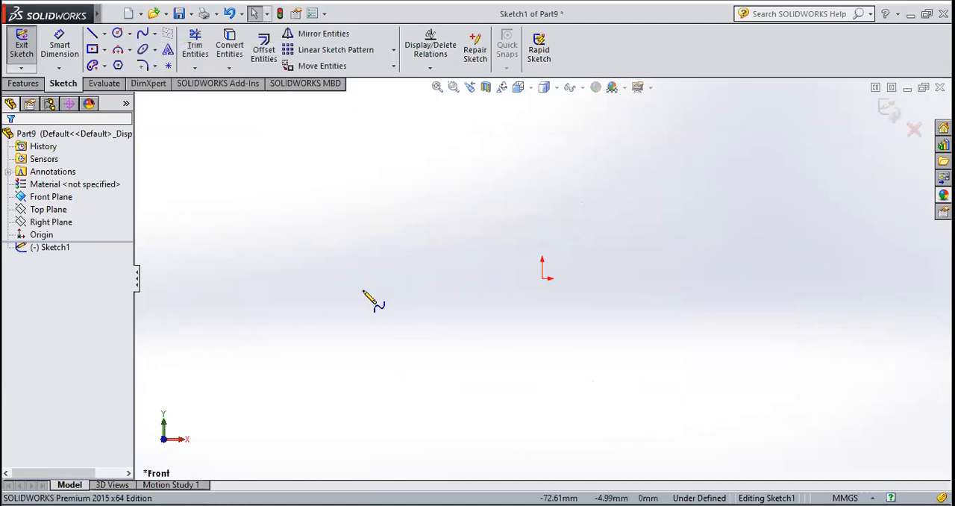
left_click(360, 279)
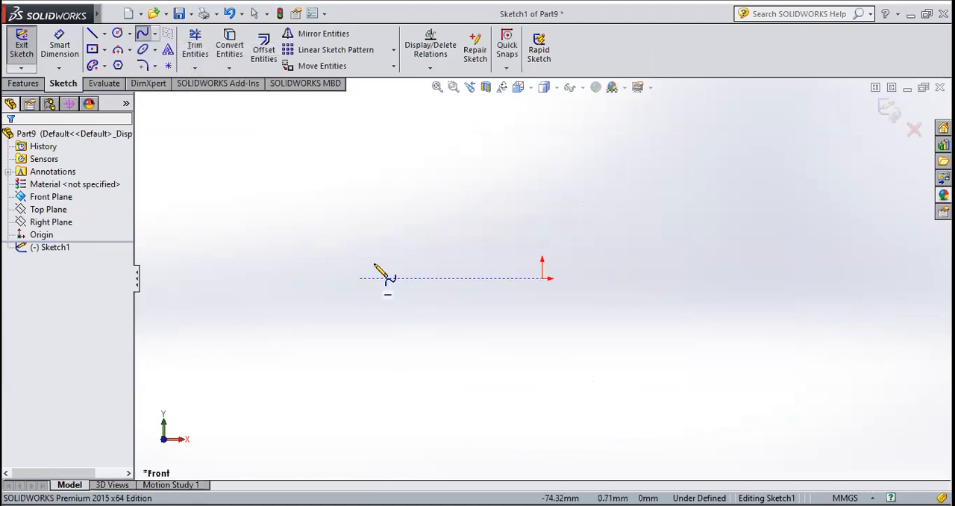
left_click(443, 213)
left_click(570, 284)
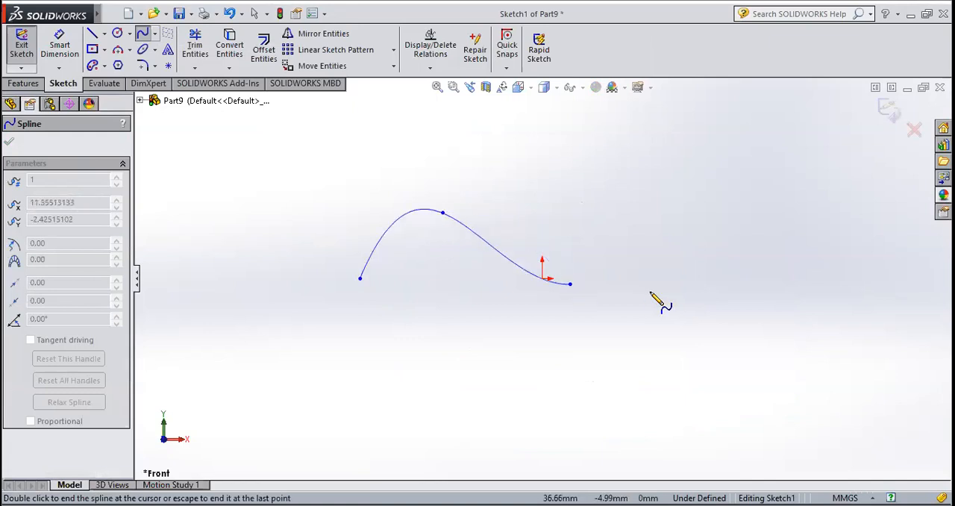
left_click(704, 270)
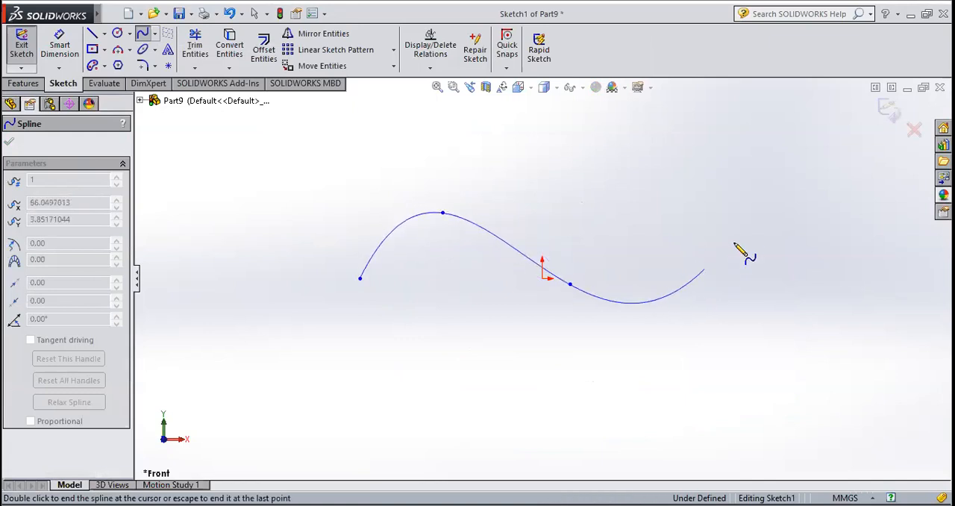
right_click(774, 209)
left_click(784, 216)
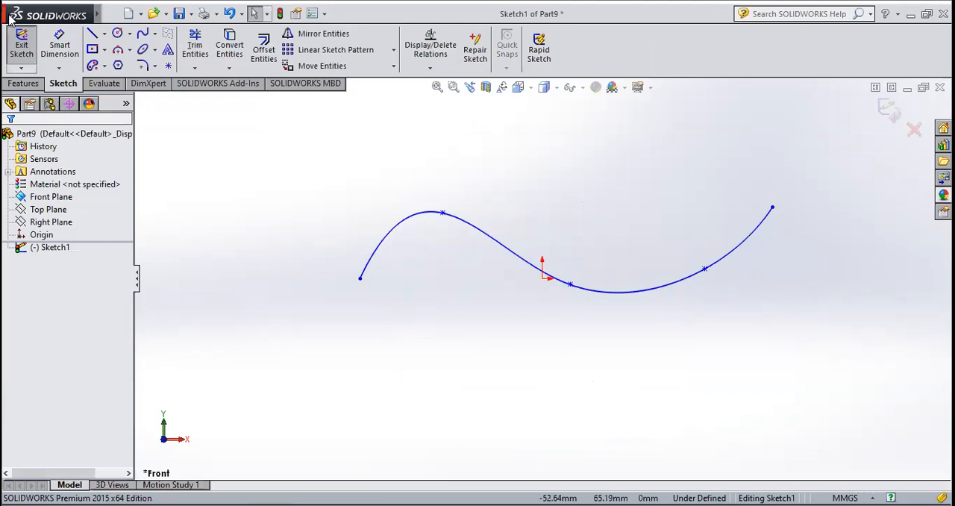
left_click(30, 48)
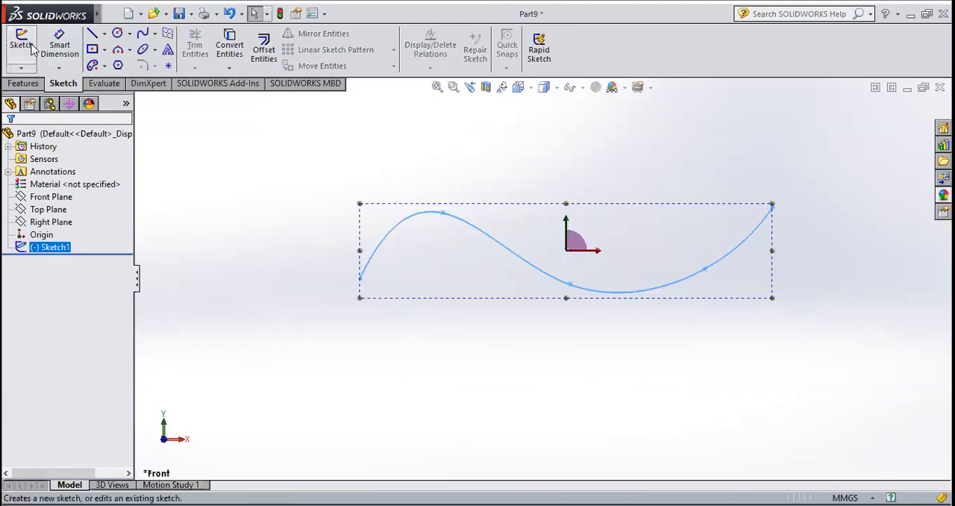
left_click(617, 274)
mouse_move(617, 275)
middle_mouse_down()
mouse_move(582, 345)
mouse_move(606, 364)
mouse_move(774, 292)
middle_mouse_up()
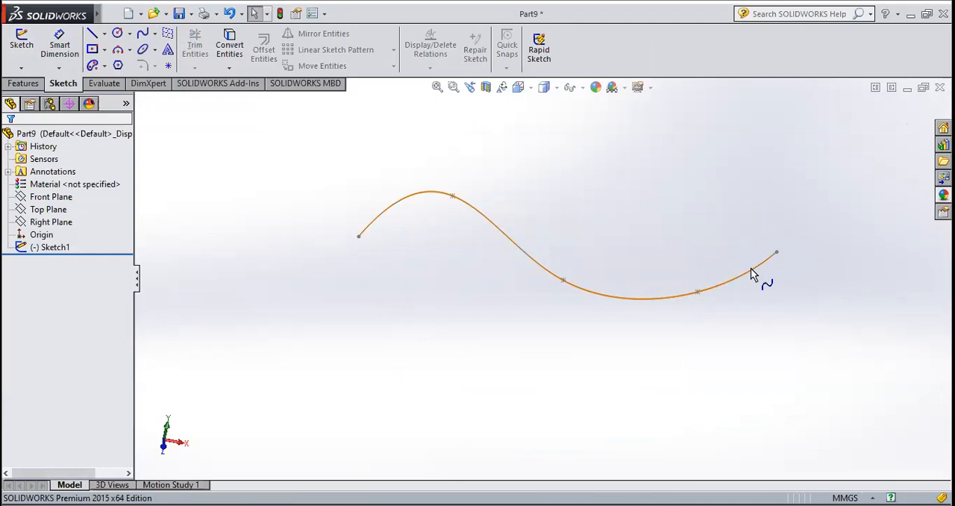
left_click(24, 83)
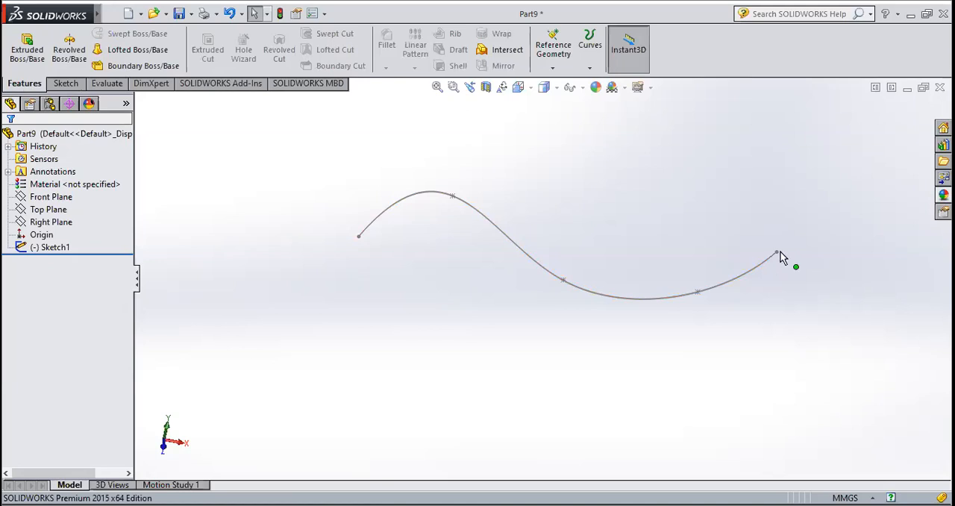
left_click(561, 67)
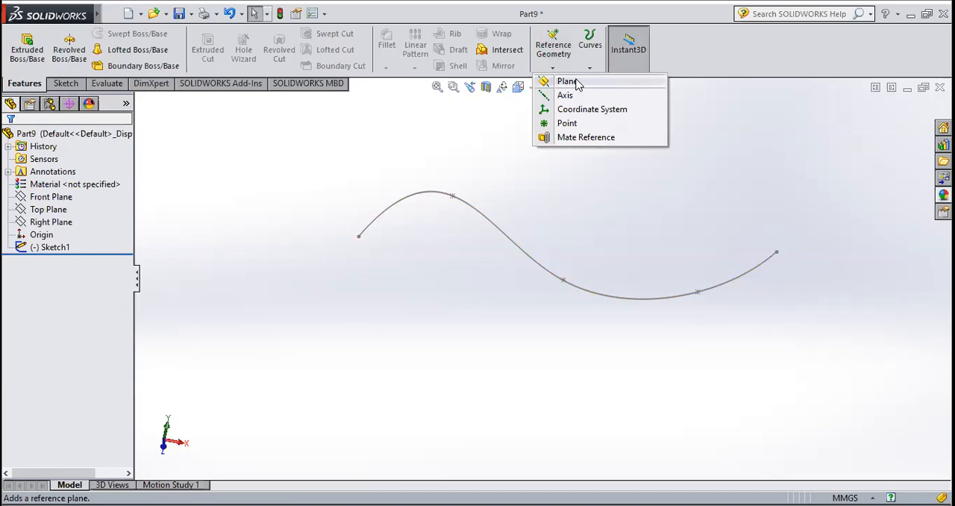
left_click(567, 81)
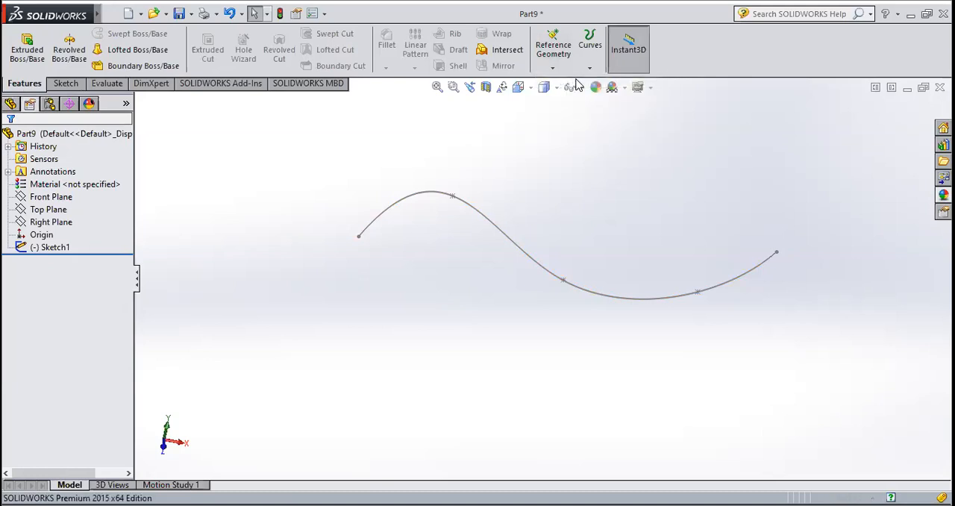
middle_click_drag(667, 214, 834, 308)
scroll(821, 298, "down", 5)
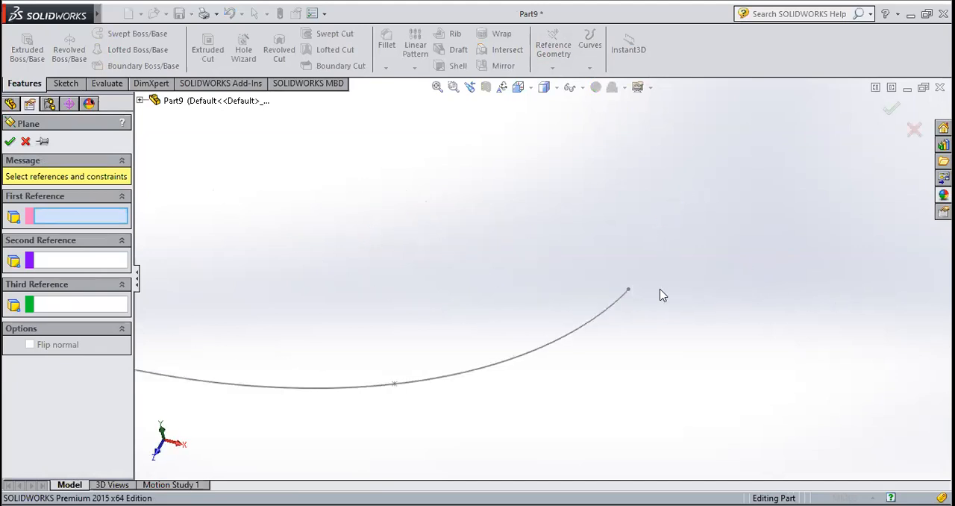
left_click(628, 291)
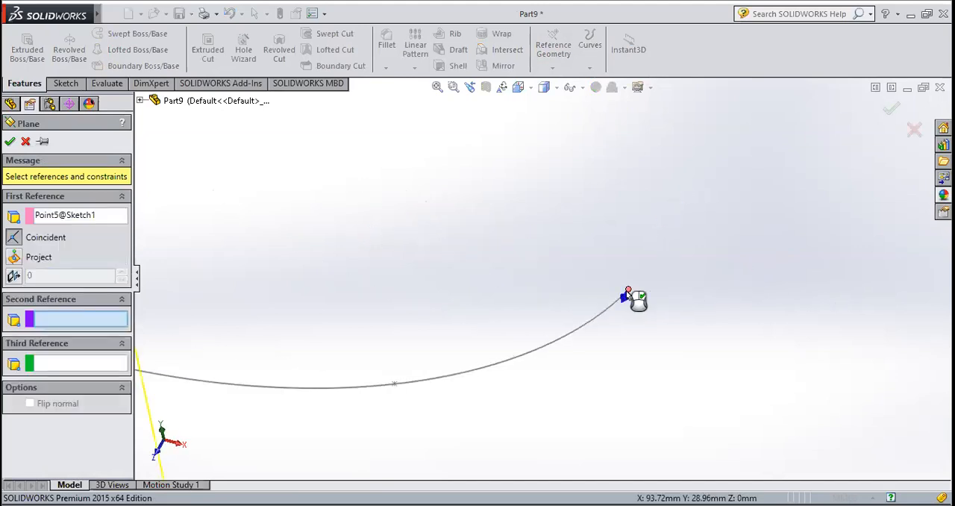
scroll(635, 298, "up", 5)
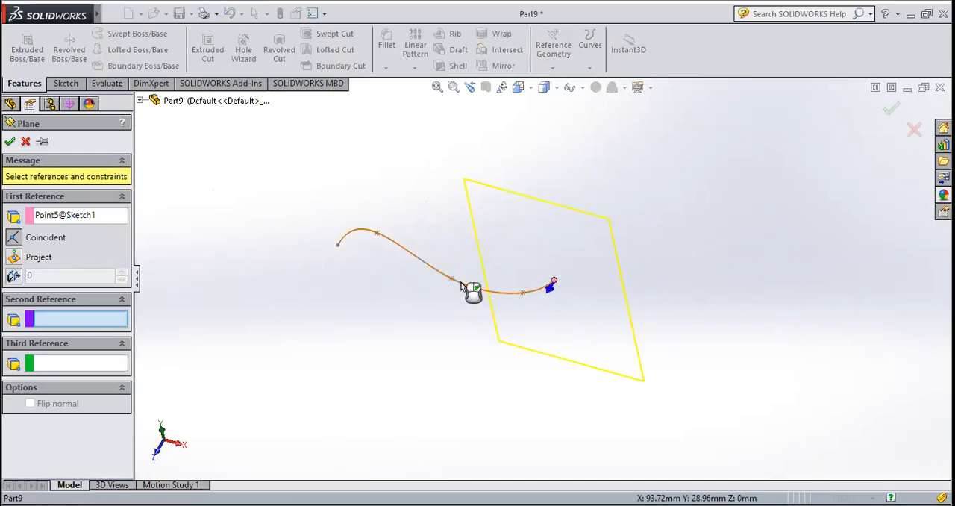
left_click(471, 289)
mouse_move(471, 292)
middle_mouse_down()
mouse_move(492, 306)
mouse_move(559, 309)
mouse_move(573, 297)
mouse_move(572, 307)
middle_mouse_up()
scroll(539, 306, "down", 3)
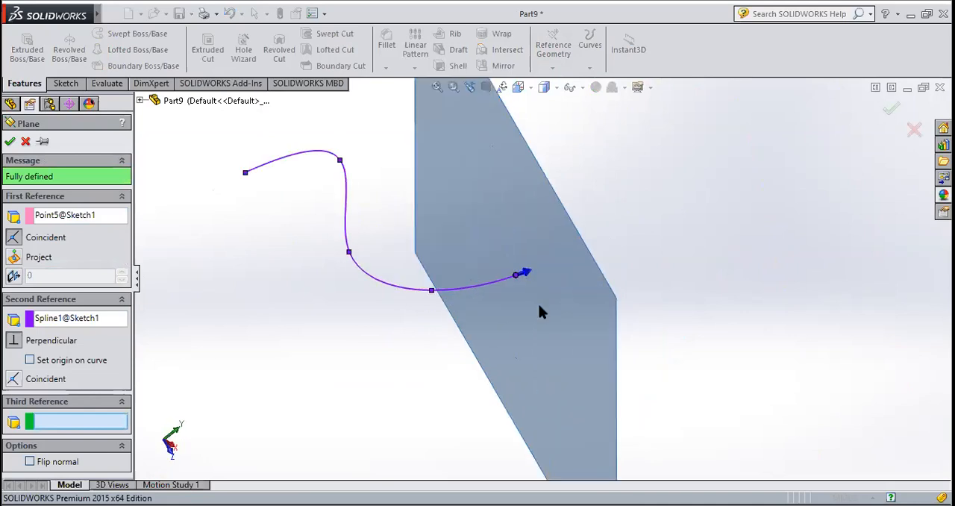
left_click(24, 142)
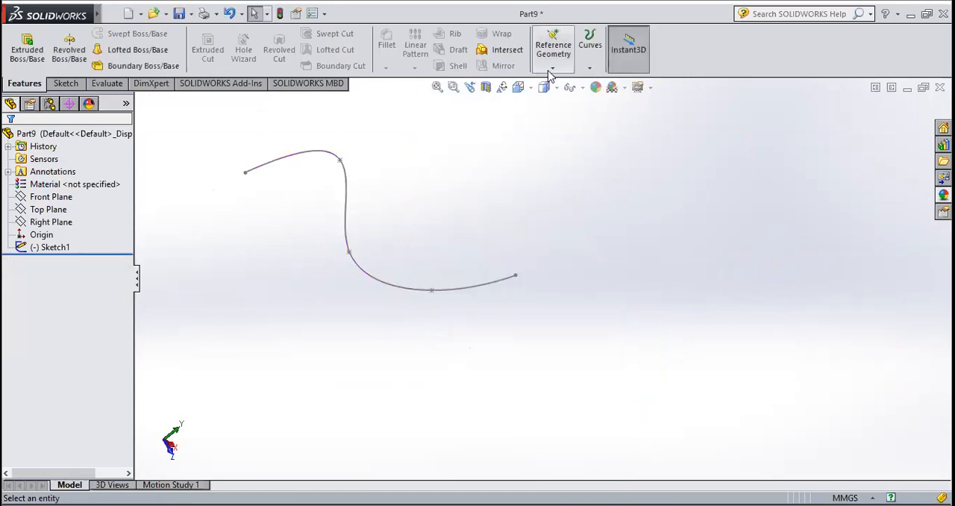
Create a reference plane coincident with the spline's endpoint on the +X side and perpendicular to the spline
left_click(552, 69)
left_click(561, 81)
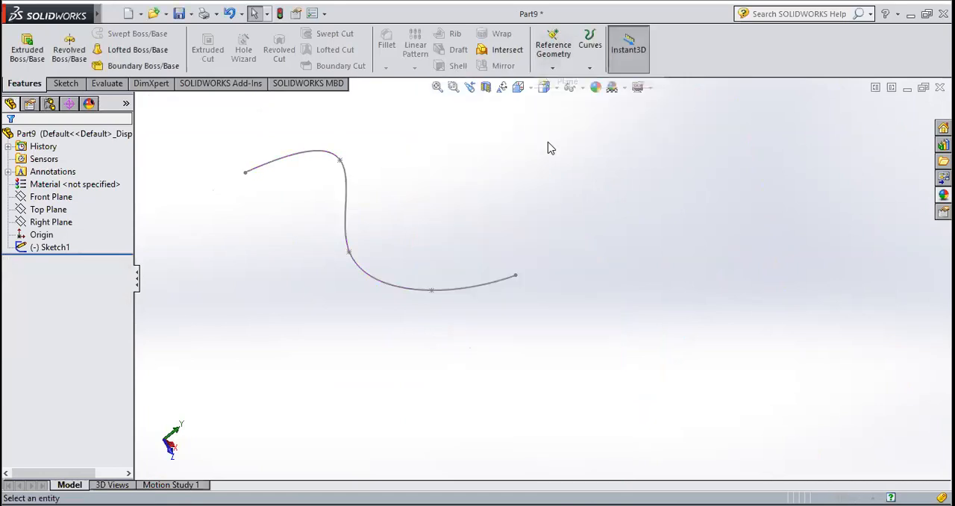
middle_click_drag(518, 217, 638, 236)
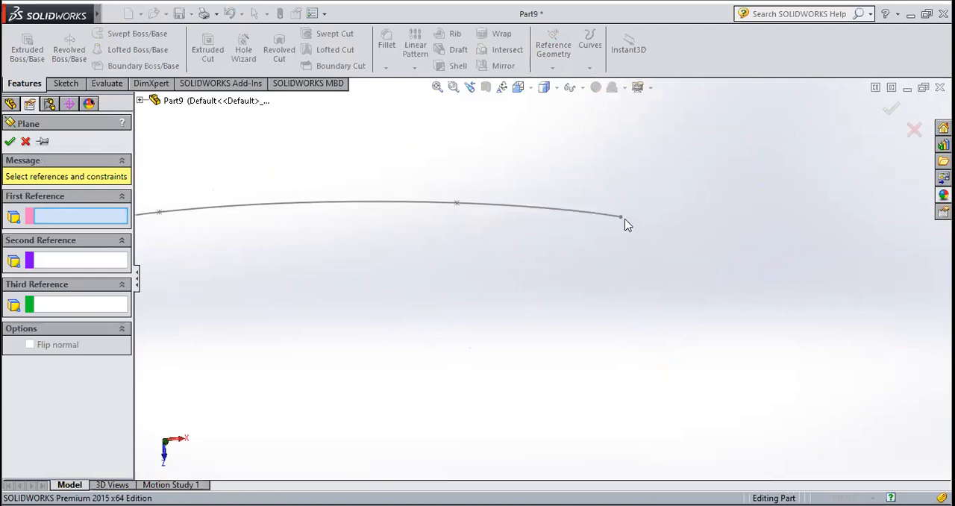
left_click(621, 217)
middle_click_drag(263, 281, 340, 261)
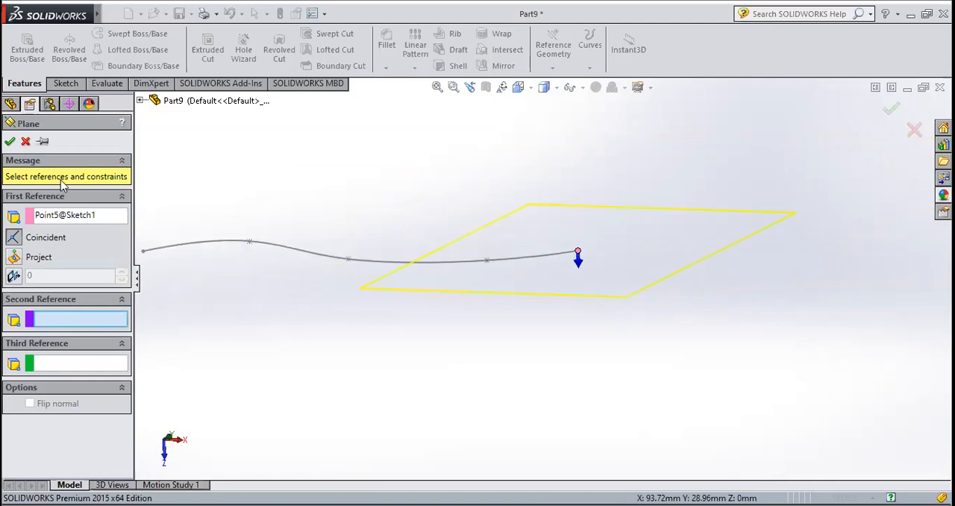
middle_click_drag(482, 282, 393, 290)
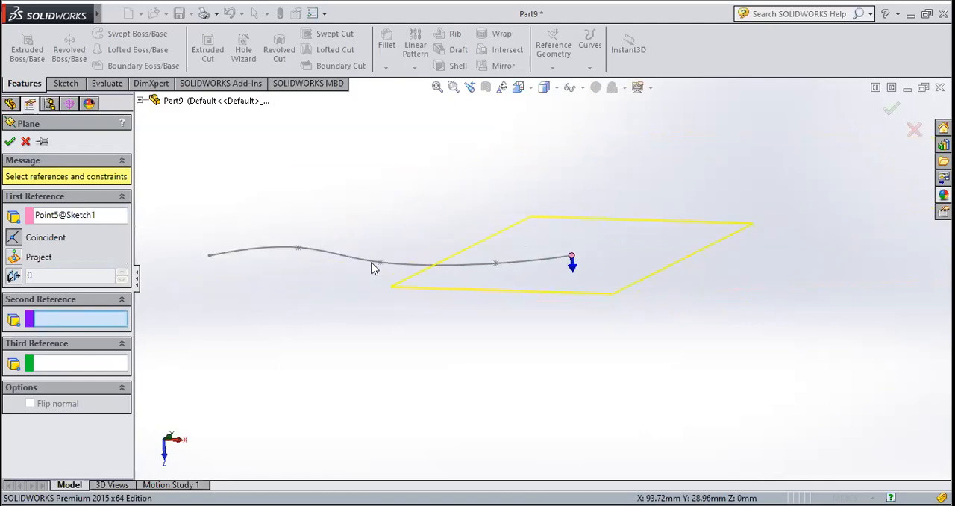
scroll(388, 266, "down", 2)
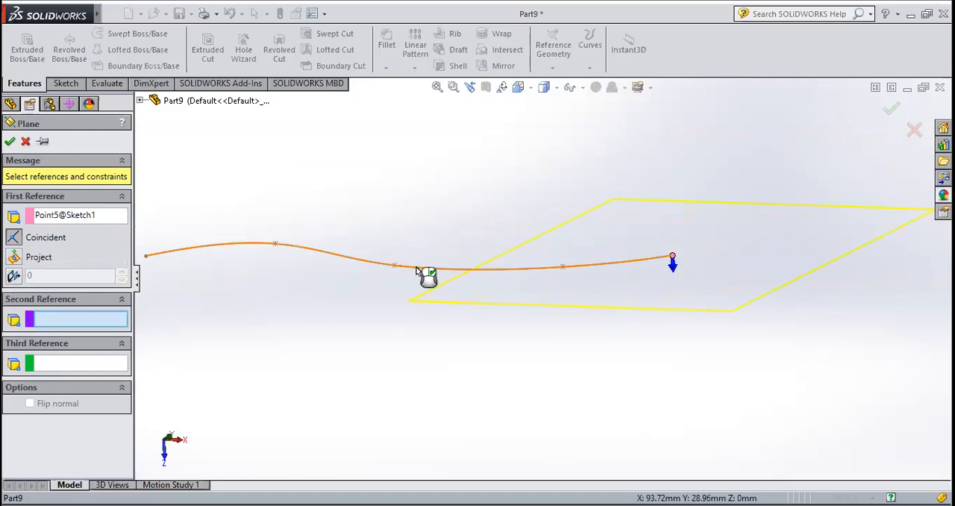
left_click(416, 273)
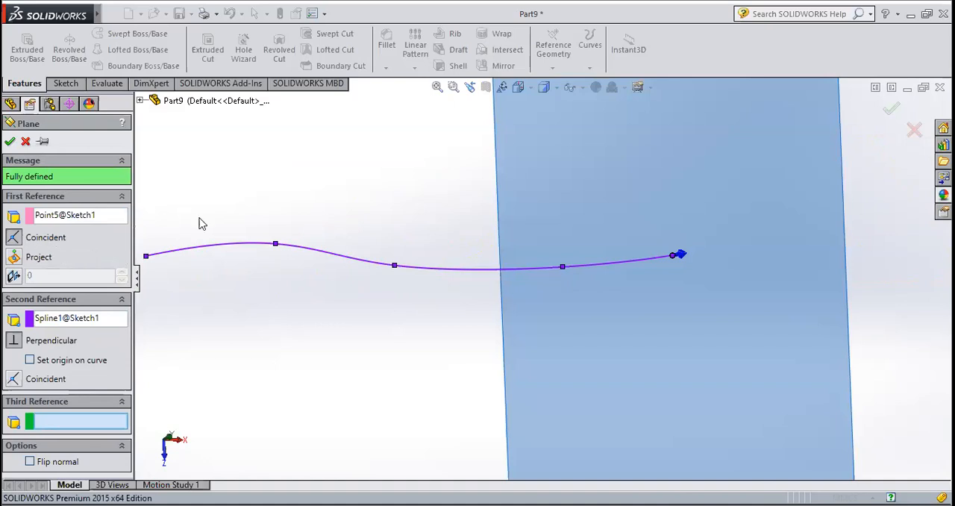
left_click(10, 141)
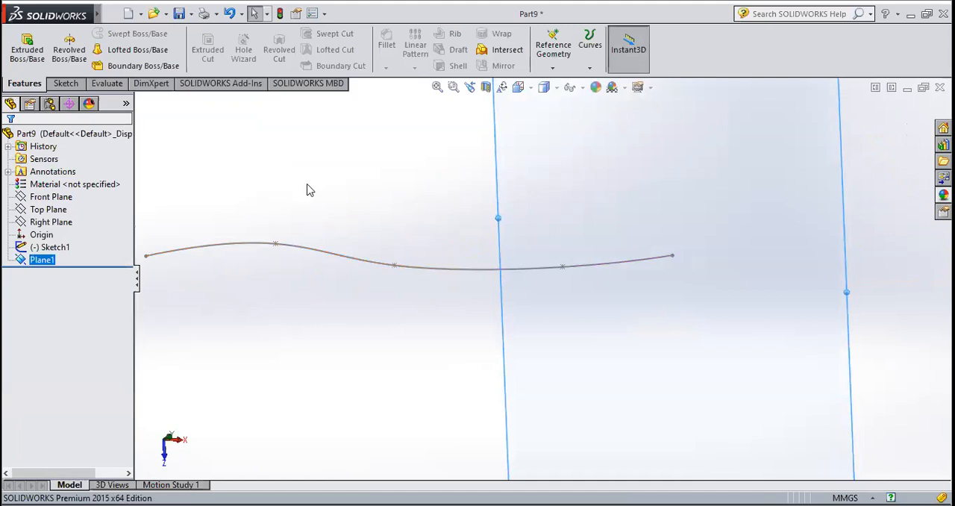
Start a sketch on the new reference plane and orient the view normal to it
left_click(66, 84)
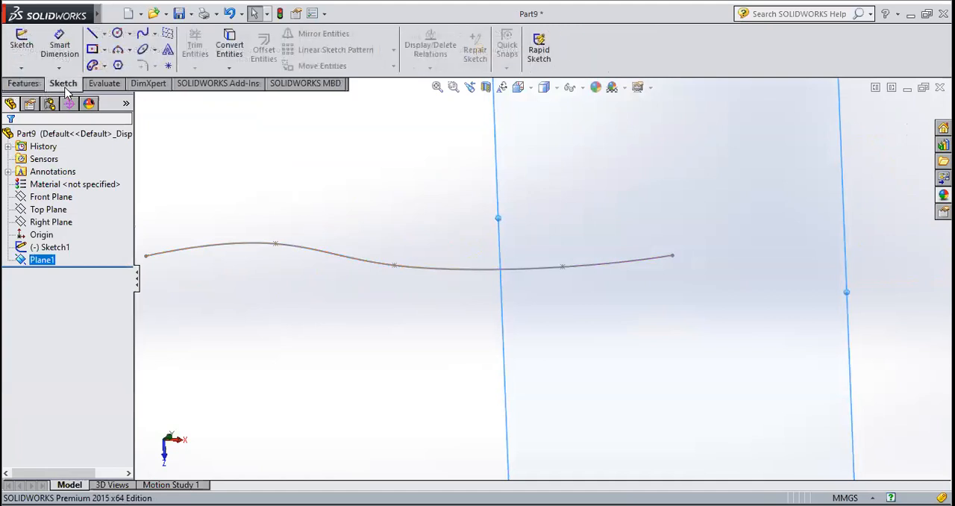
left_click(23, 46)
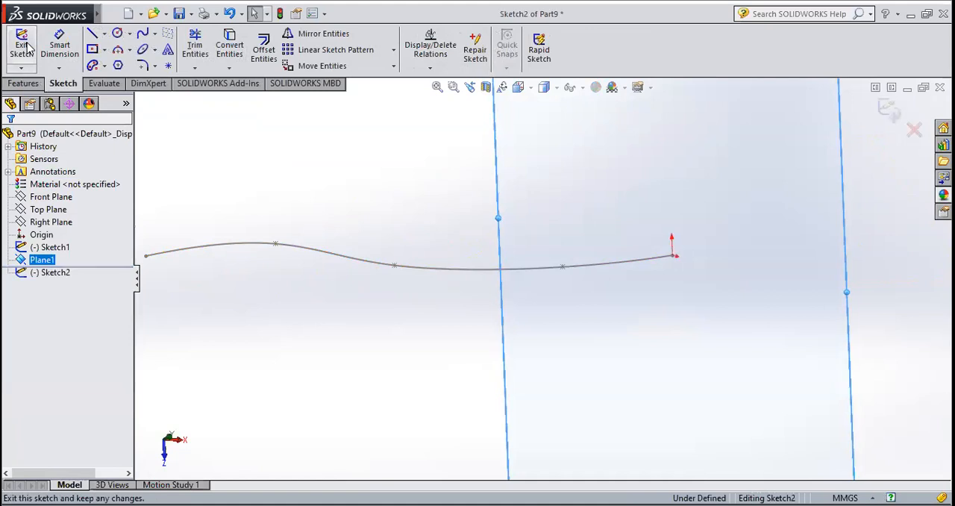
scroll(545, 254, "up", 5)
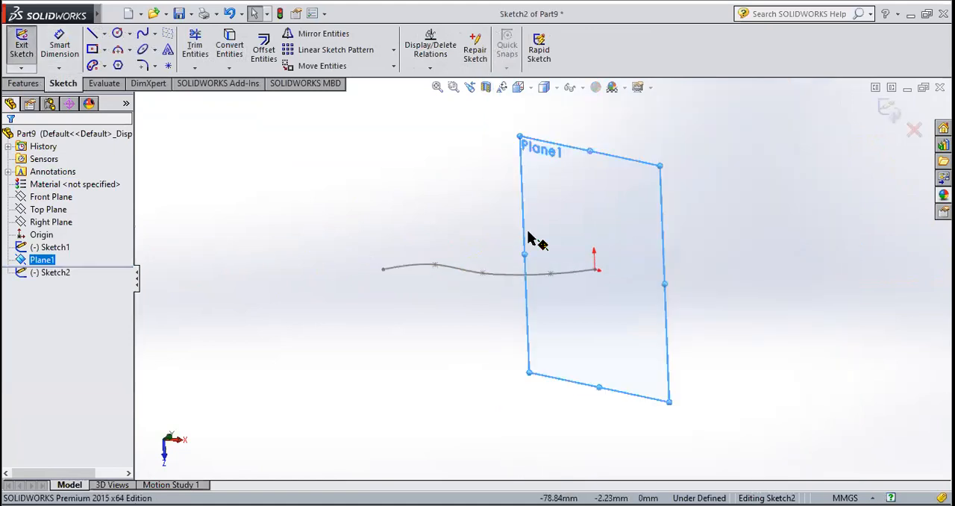
left_click(533, 87)
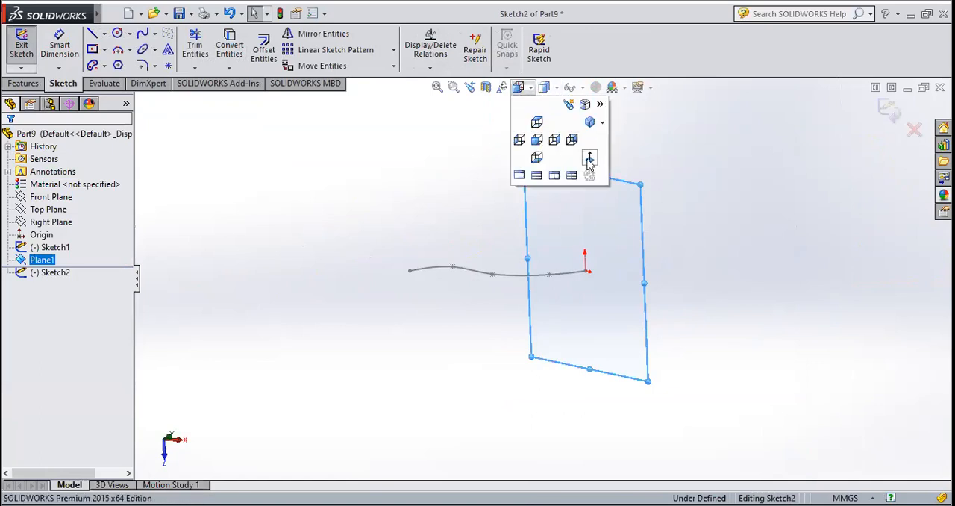
left_click(590, 163)
scroll(604, 280, "down", 2)
middle_click_drag(593, 314, 592, 256)
left_click(544, 88)
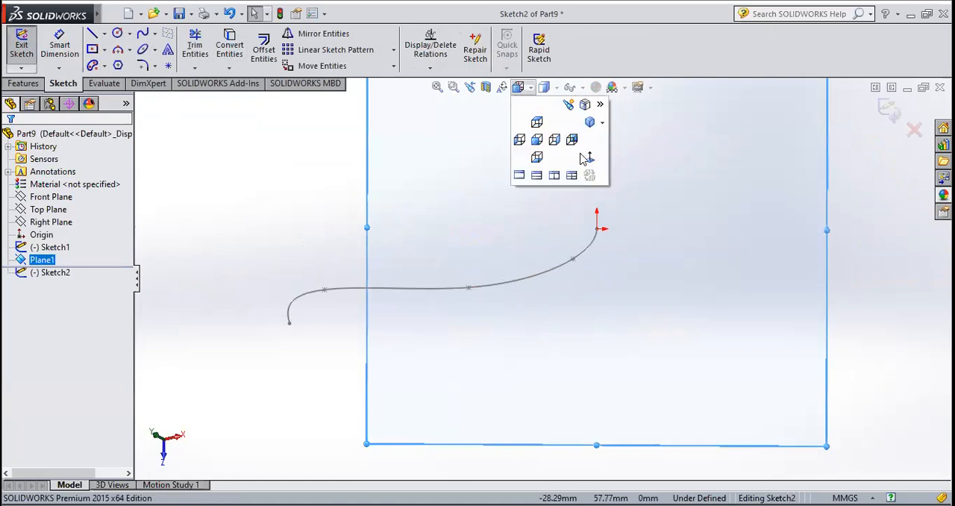
left_click(590, 163)
Sketch a circle centred on the spline's endpoint at the sketch origin and set its radius to 10 mm
left_click(117, 33)
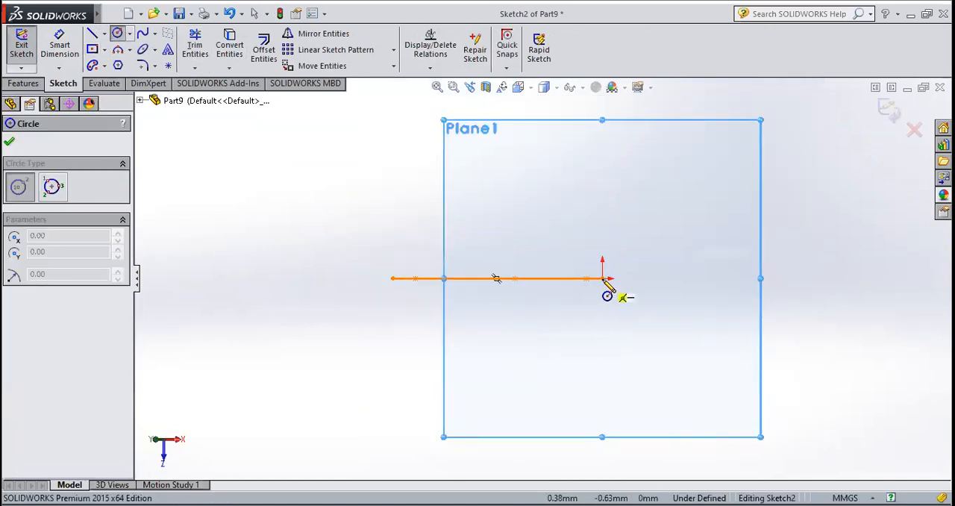
left_click(602, 278)
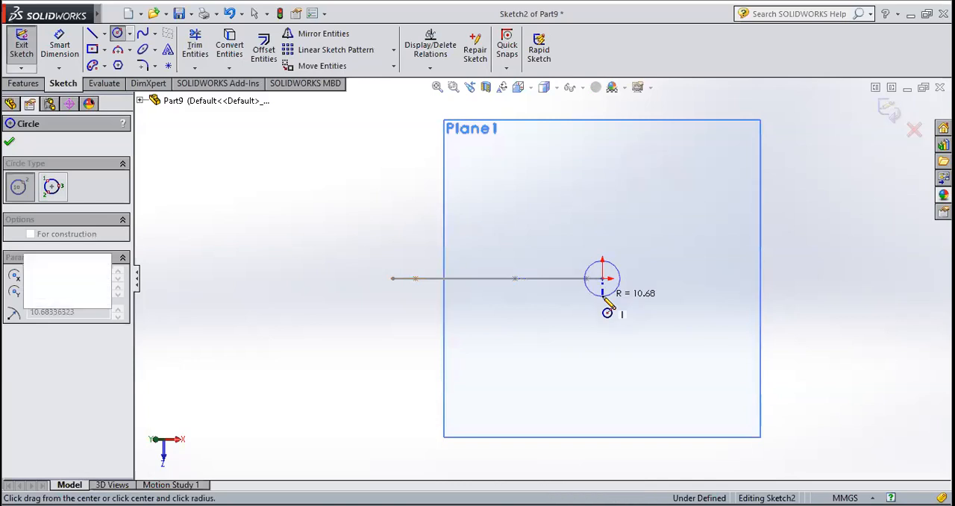
left_click(606, 303)
type("8")
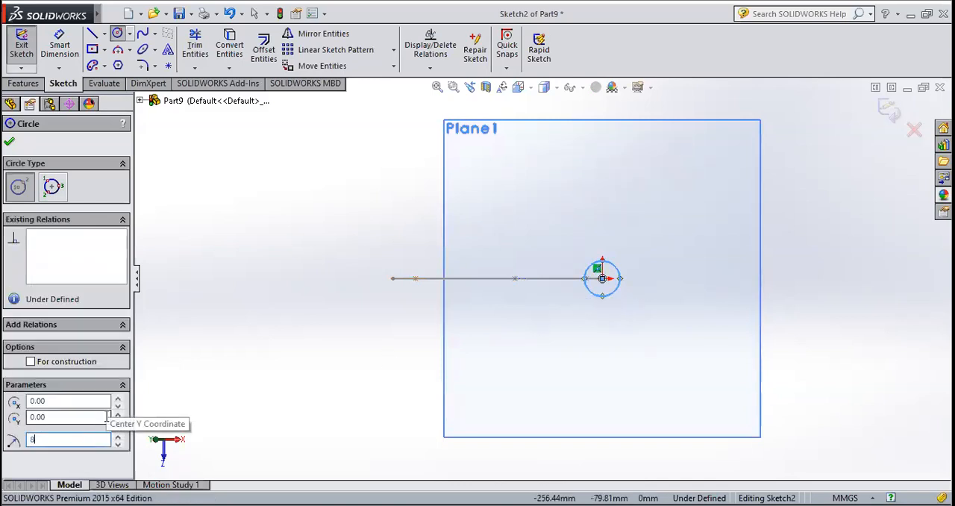
key("Return")
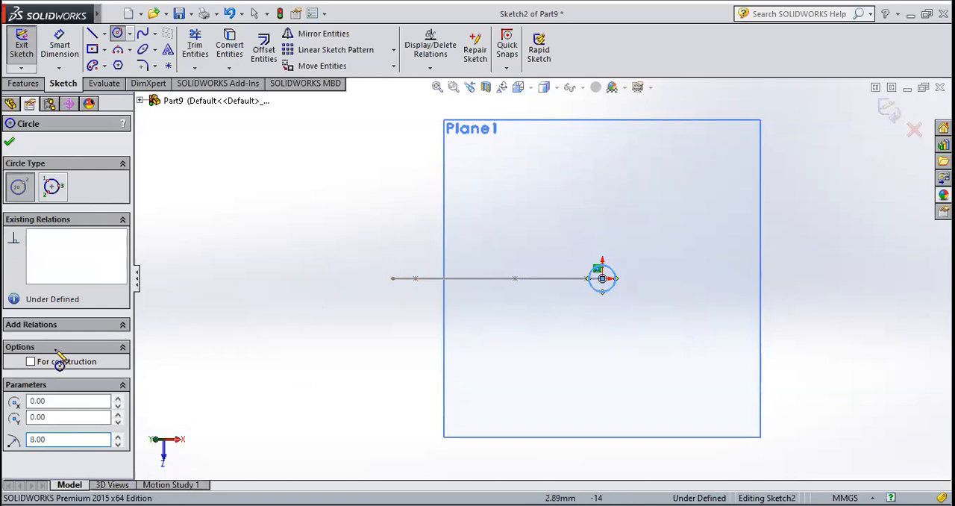
double_click(53, 441)
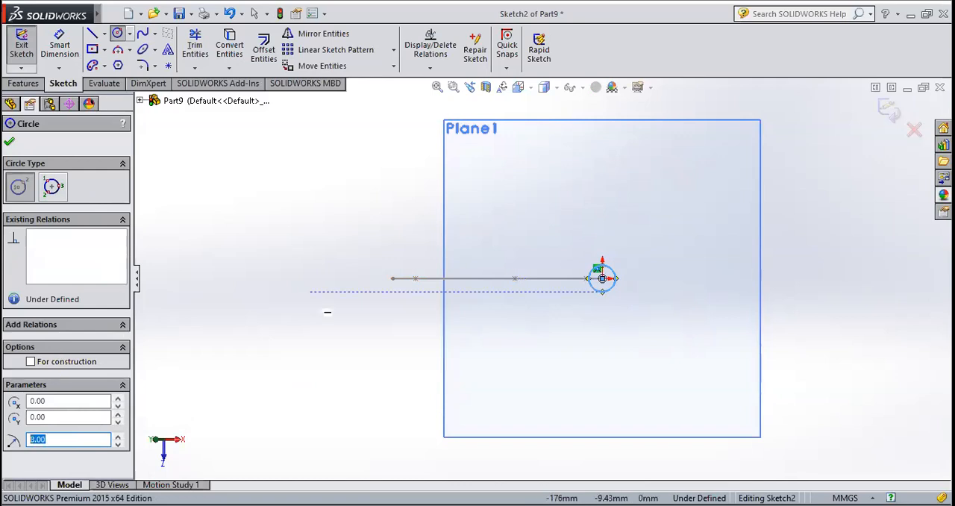
type("10")
key("Return")
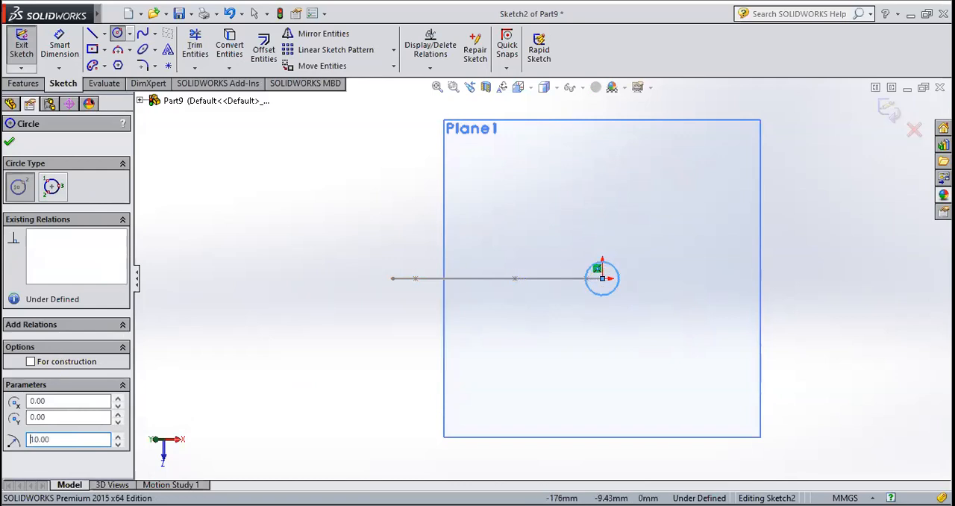
left_click(13, 146)
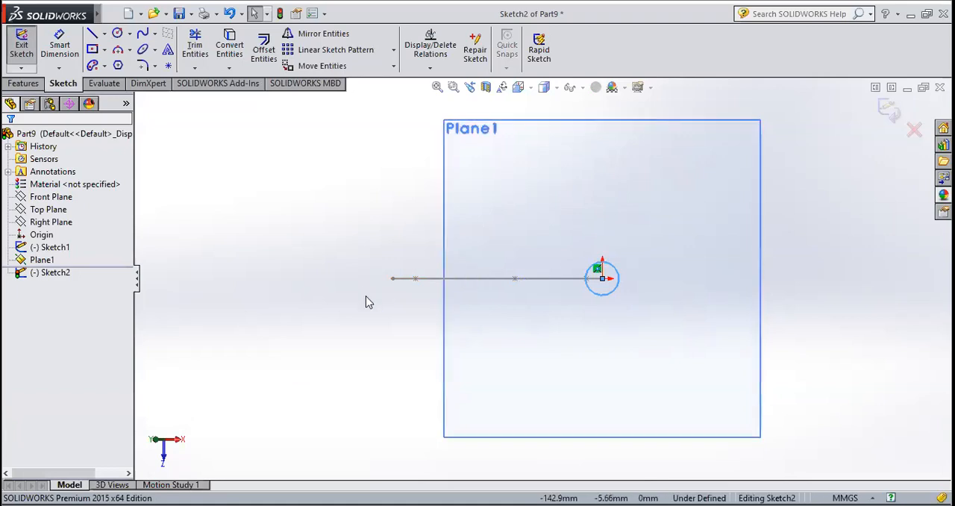
middle_click_drag(367, 300, 401, 350)
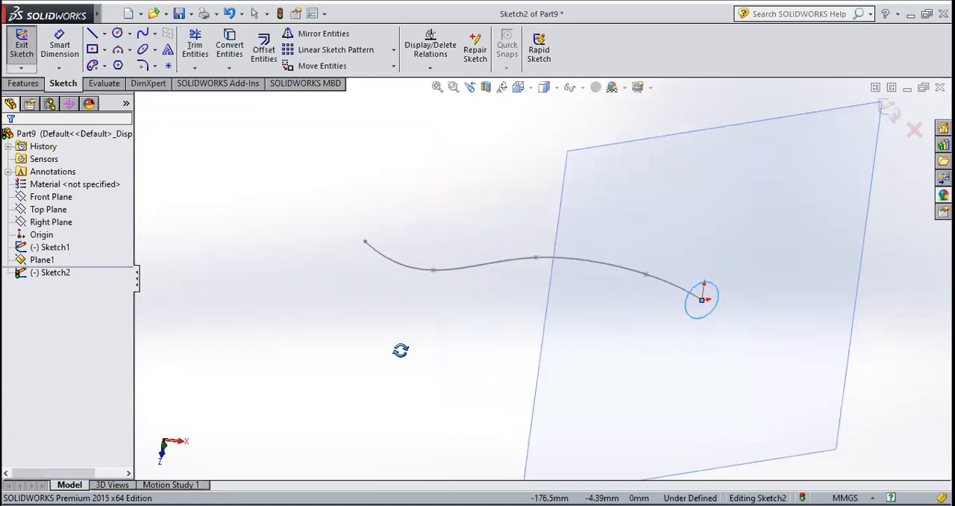
Exit the circle sketch and create a Swept Boss/Base using the circle as profile and the spline sketch as path
left_click(15, 54)
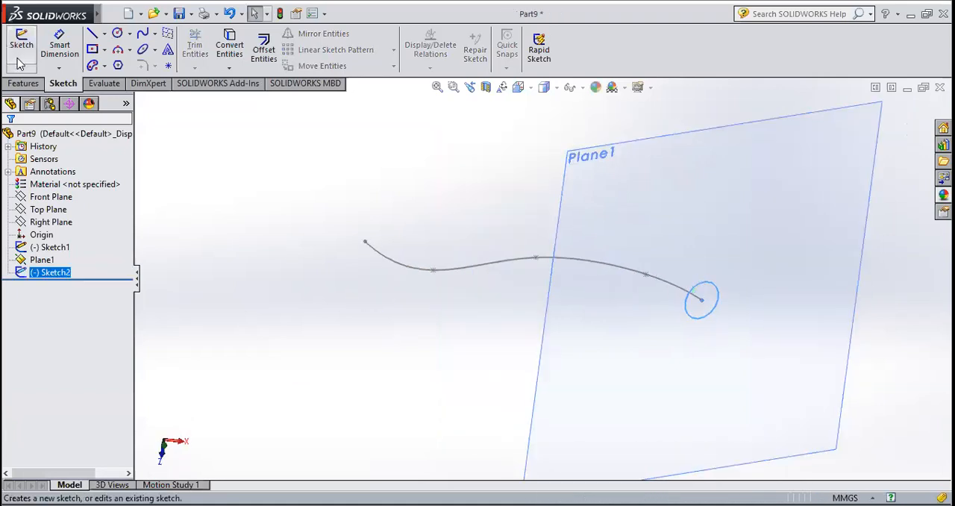
left_click(23, 83)
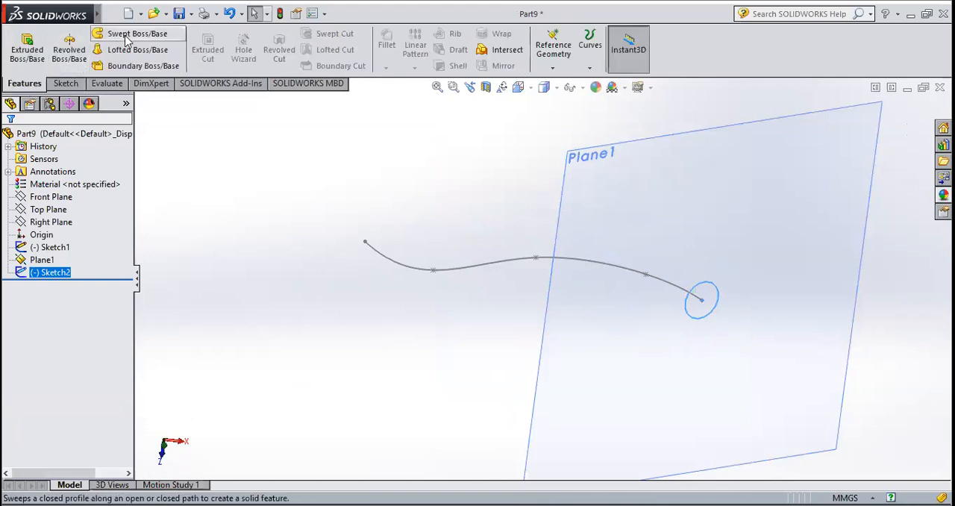
left_click(125, 34)
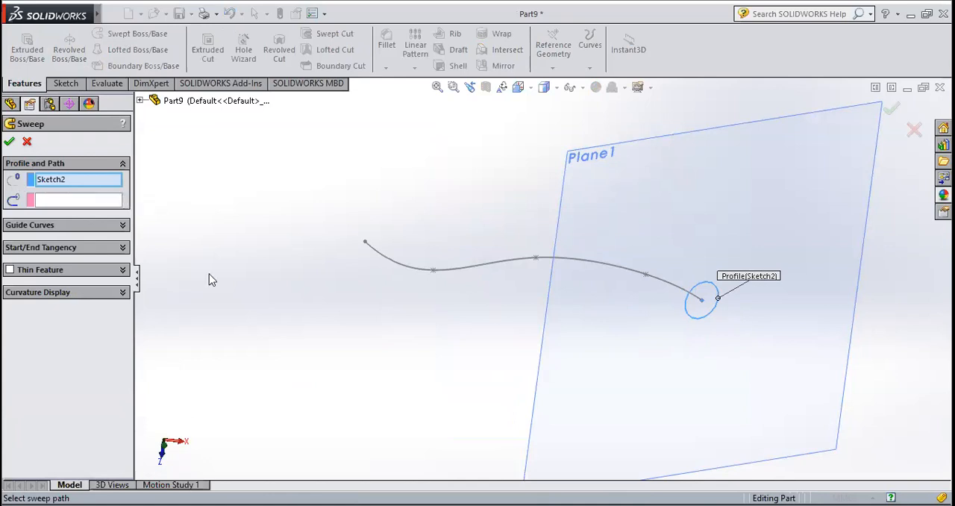
left_click(53, 203)
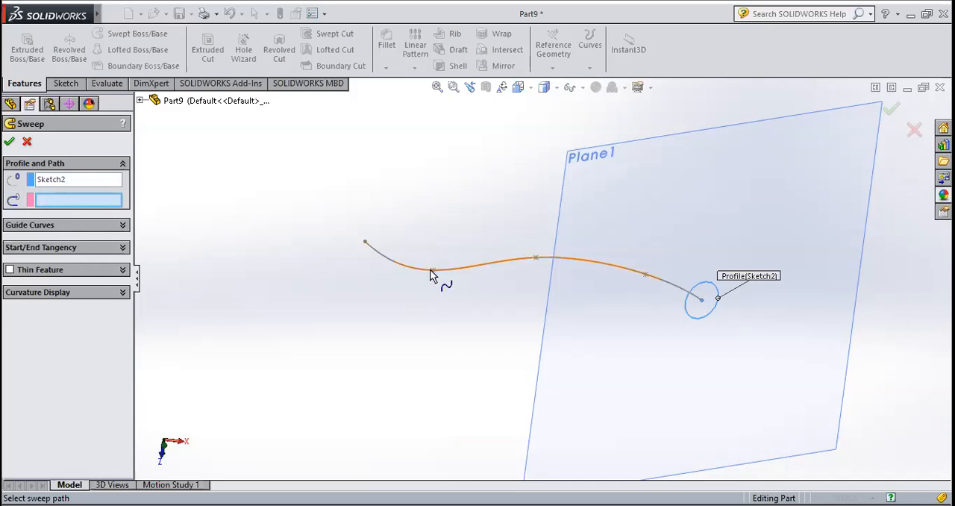
left_click(454, 270)
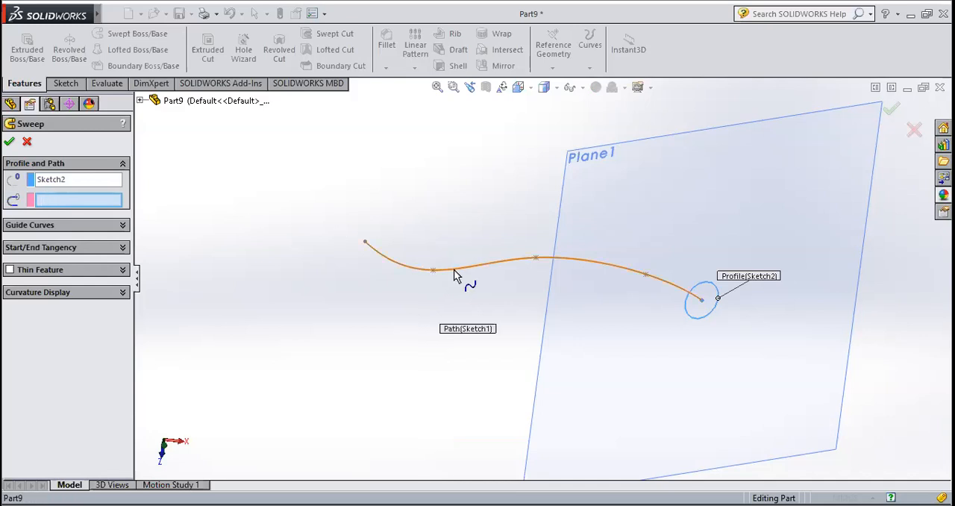
middle_click_drag(651, 276, 661, 398)
middle_click_drag(488, 322, 450, 172)
middle_click_drag(455, 272, 486, 324)
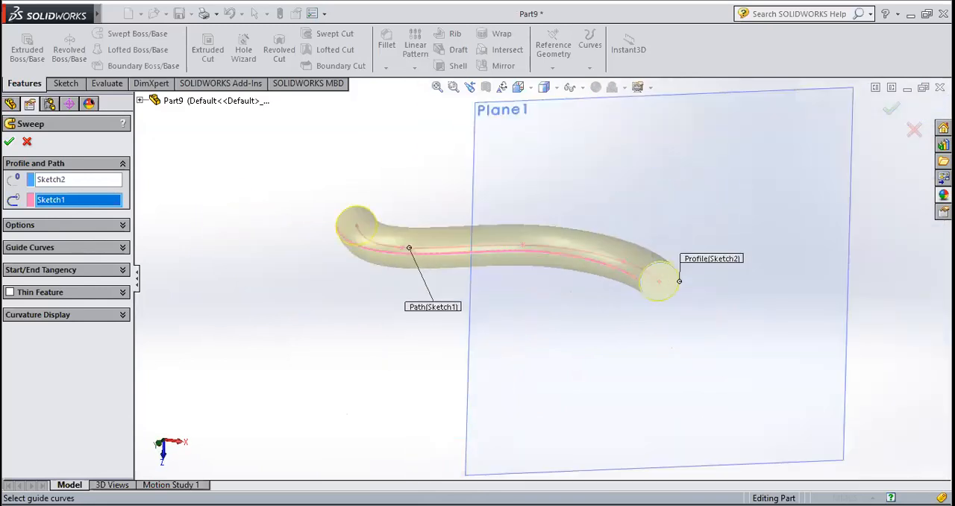
left_click(9, 141)
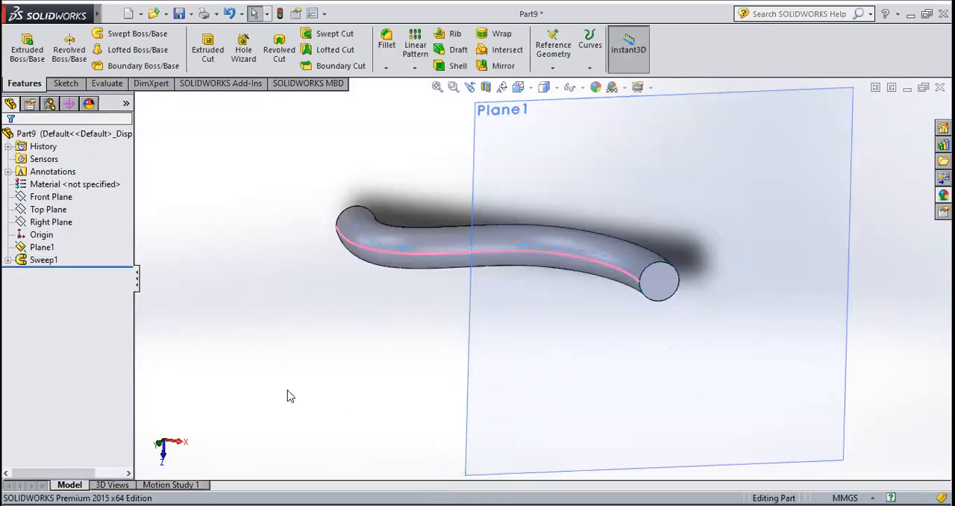
Start a sketch on the reference plane at the swept tube's end, viewed normal to it
middle_click_drag(309, 352, 299, 314)
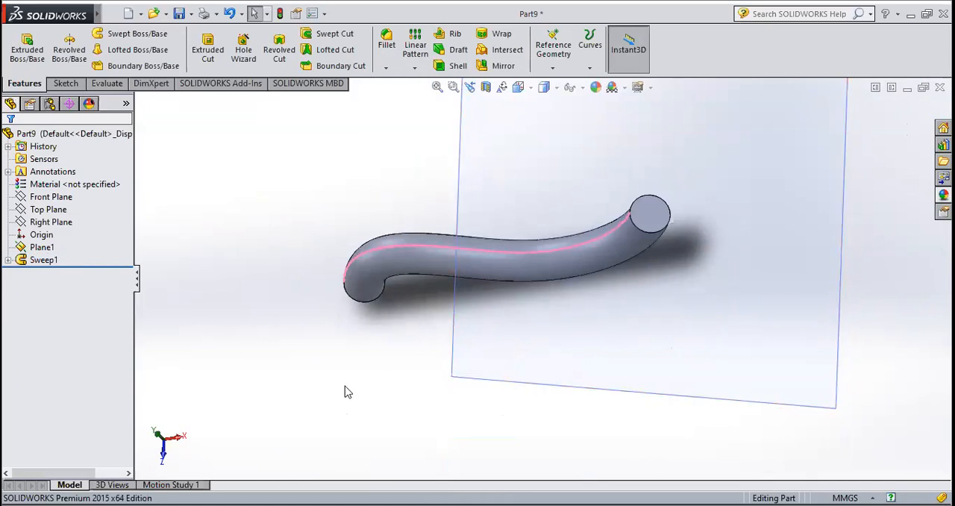
left_click(66, 83)
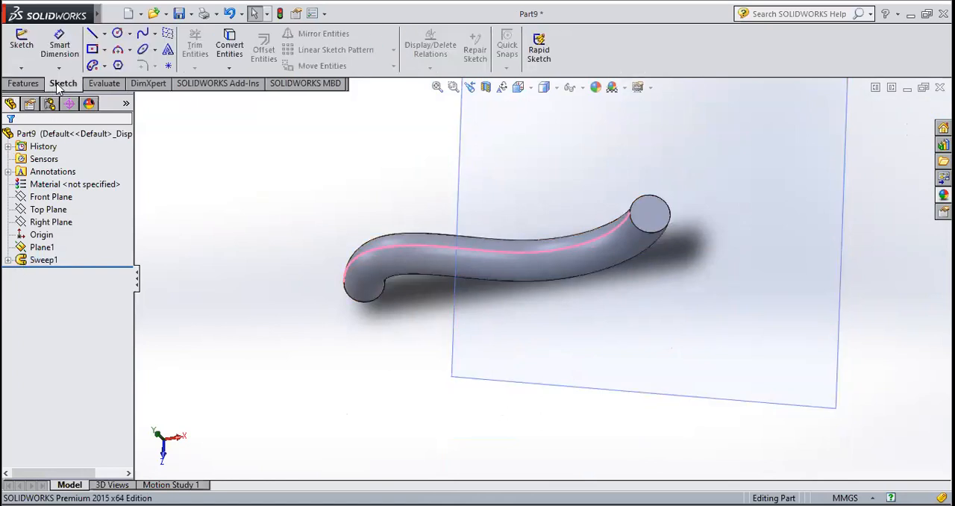
left_click(23, 46)
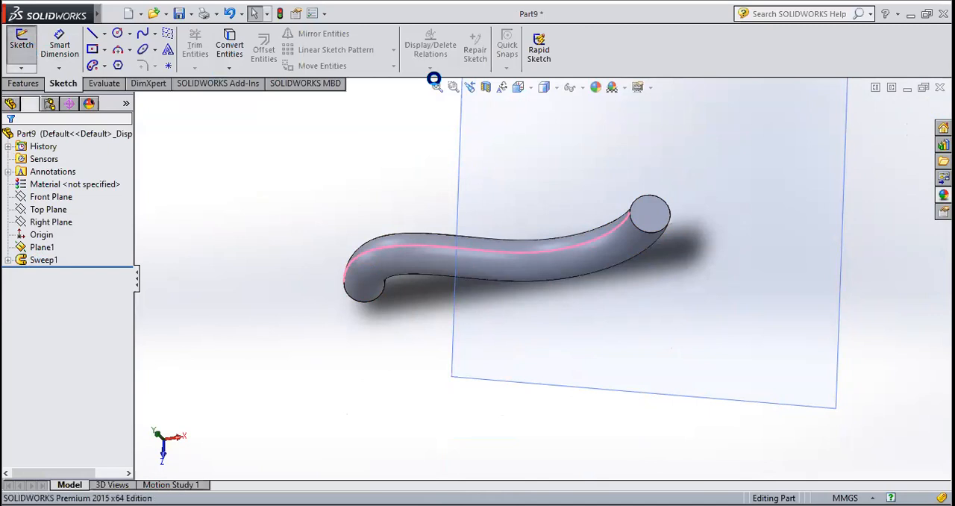
left_click(518, 87)
left_click(590, 158)
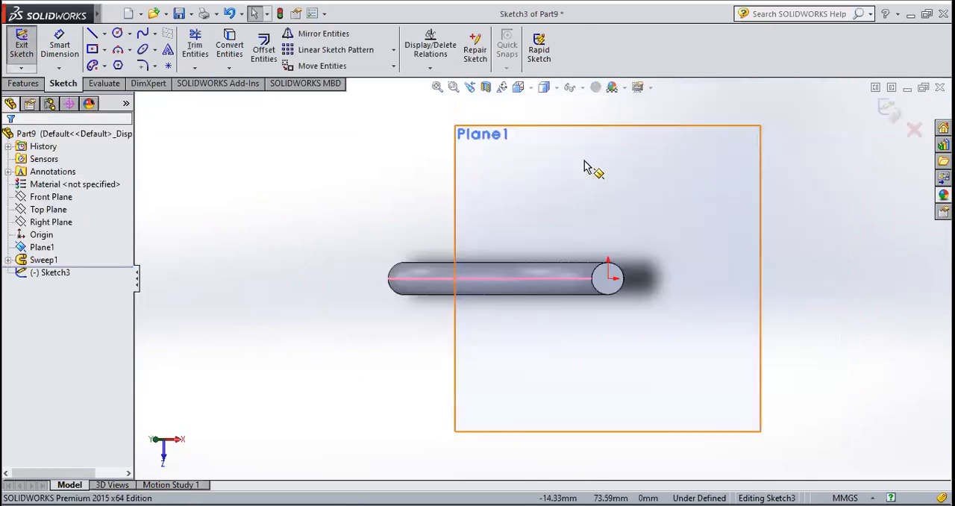
scroll(608, 292, "down", 3)
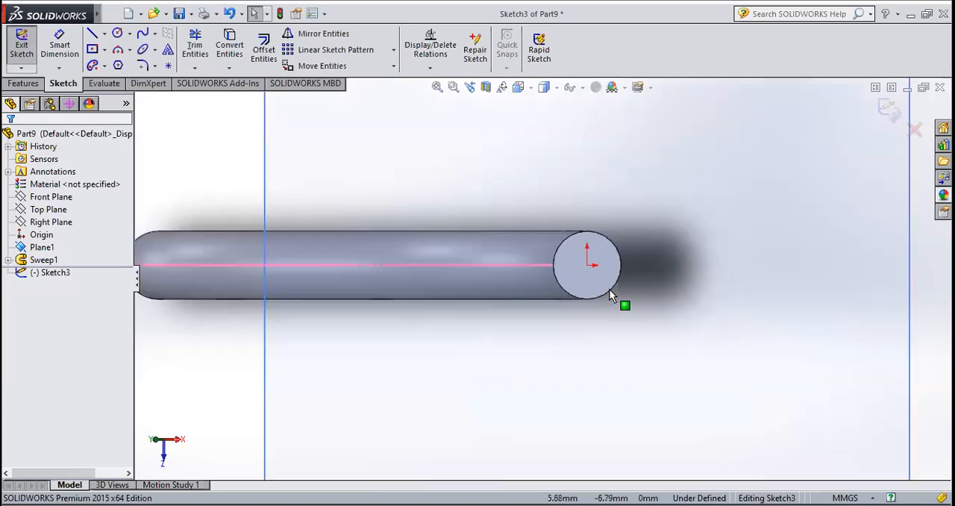
Sketch a circle centred on the origin at the swept body's end face and set its radius to 5 mm
left_click(118, 34)
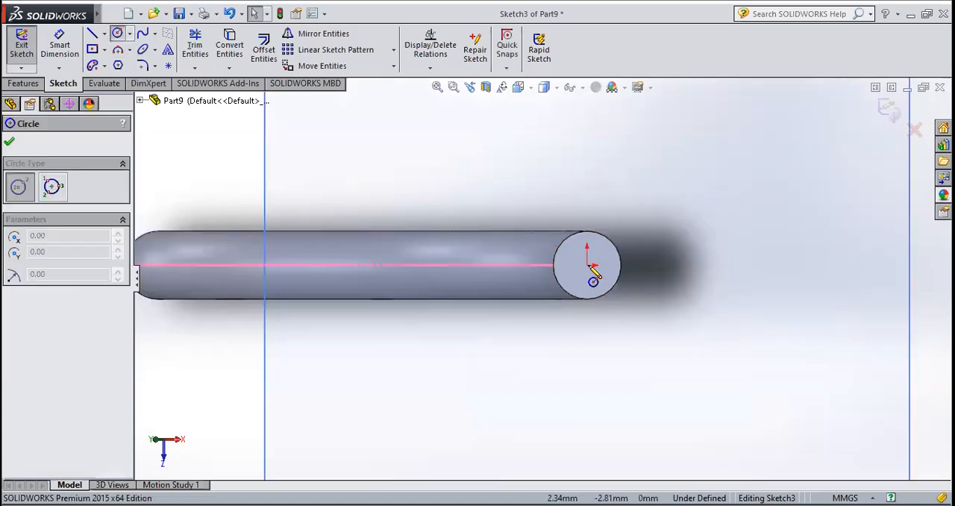
scroll(595, 270, "down", 2)
left_click(571, 270)
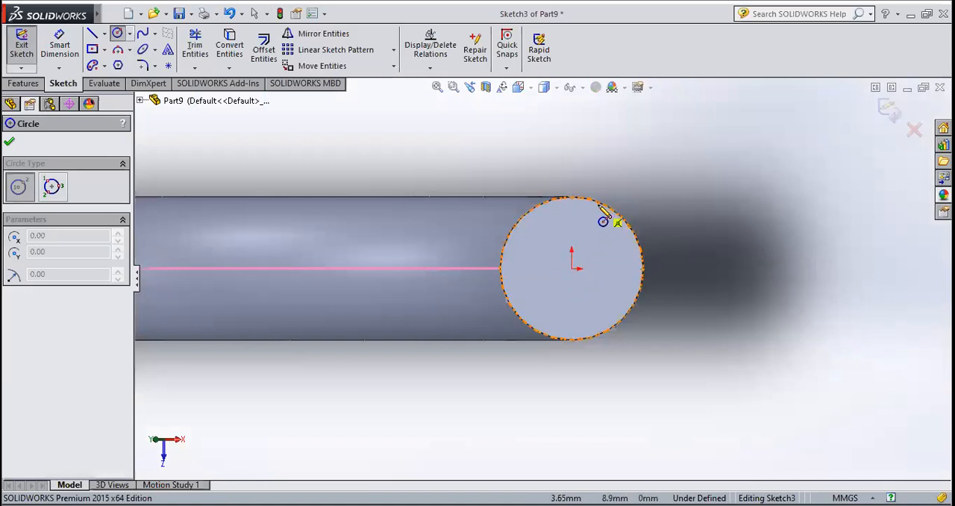
left_click(531, 216)
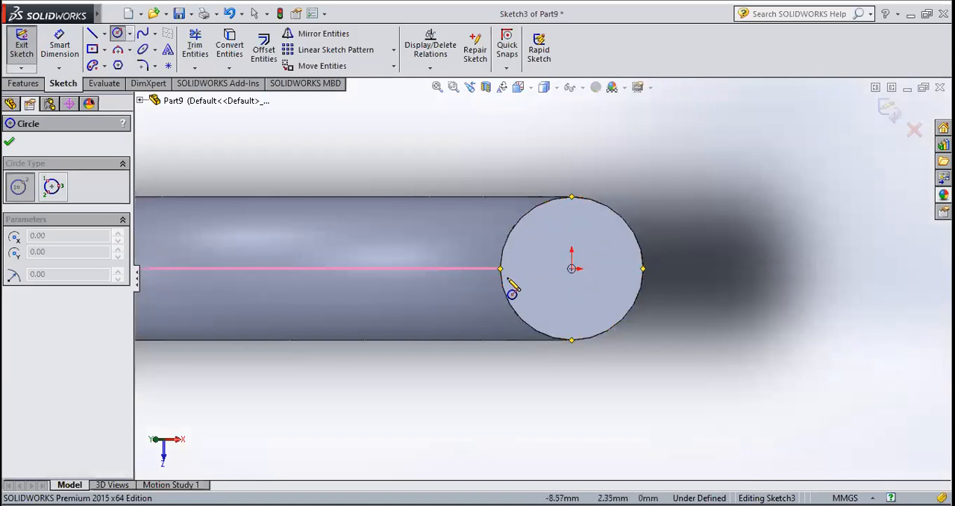
left_click(572, 269)
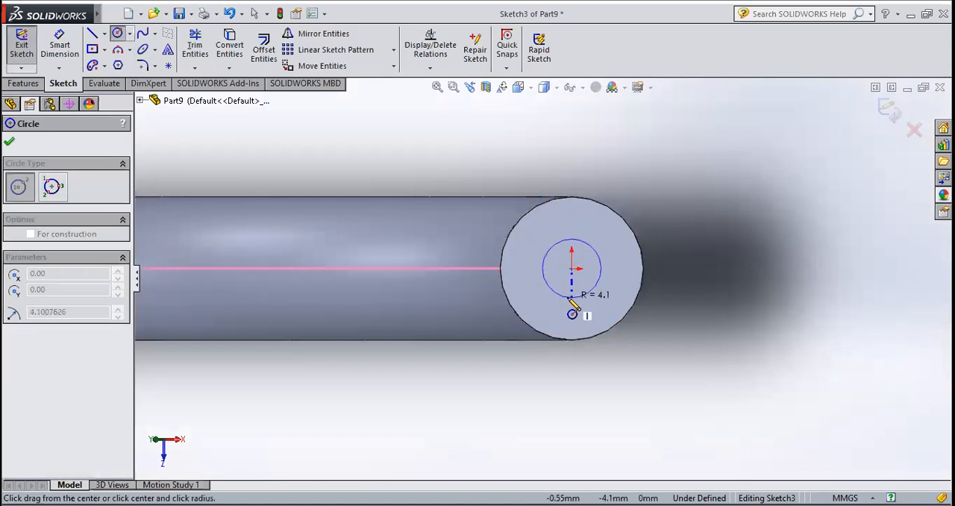
left_click(572, 313)
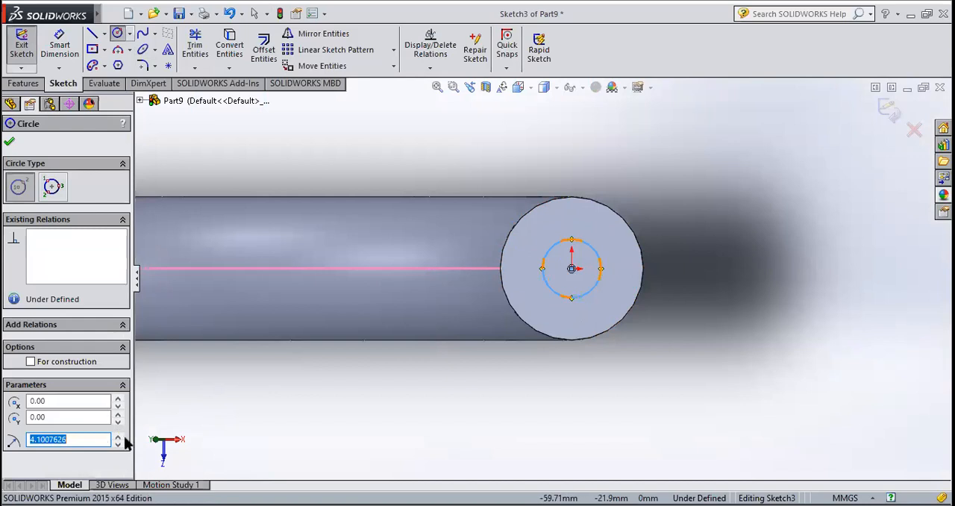
type("5")
key("Return")
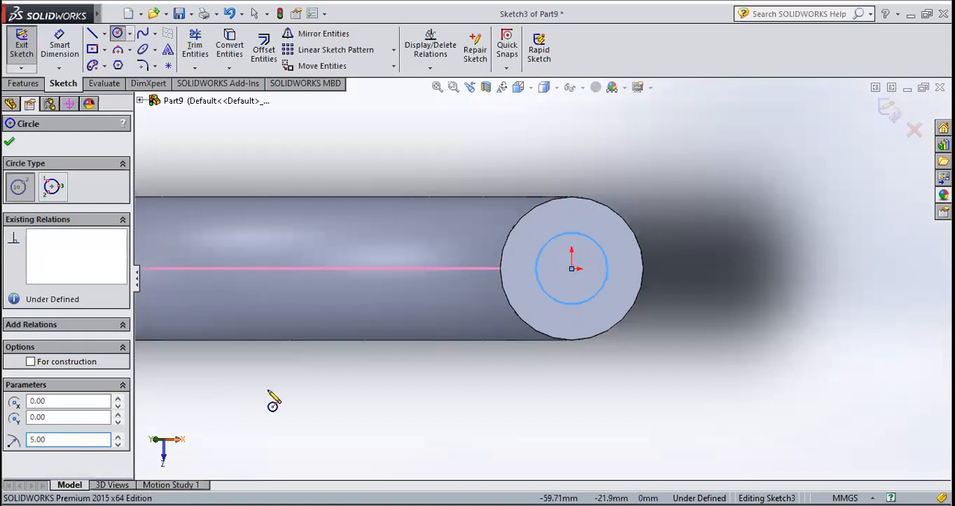
left_click(11, 142)
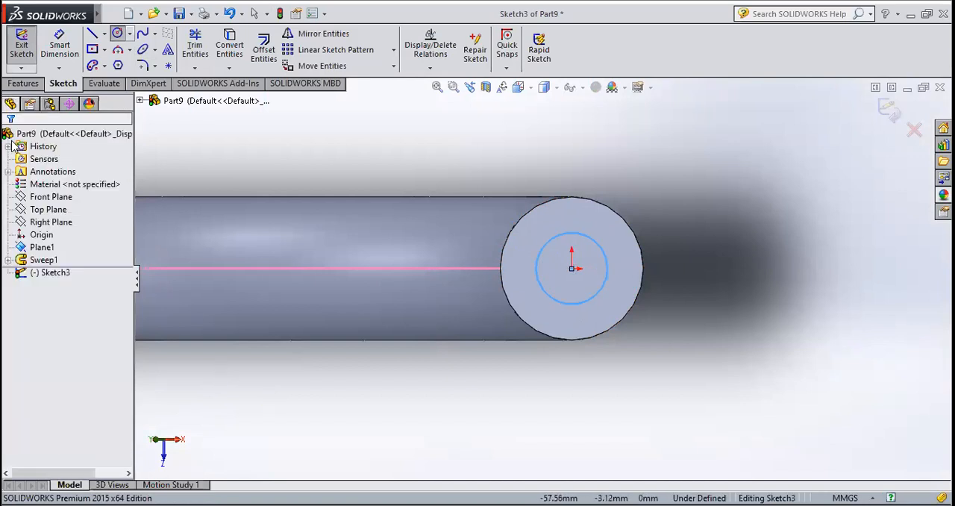
scroll(519, 327, "up", 3)
mouse_move(496, 349)
middle_mouse_down()
mouse_move(486, 324)
mouse_move(452, 326)
mouse_move(488, 359)
mouse_move(470, 351)
middle_mouse_up()
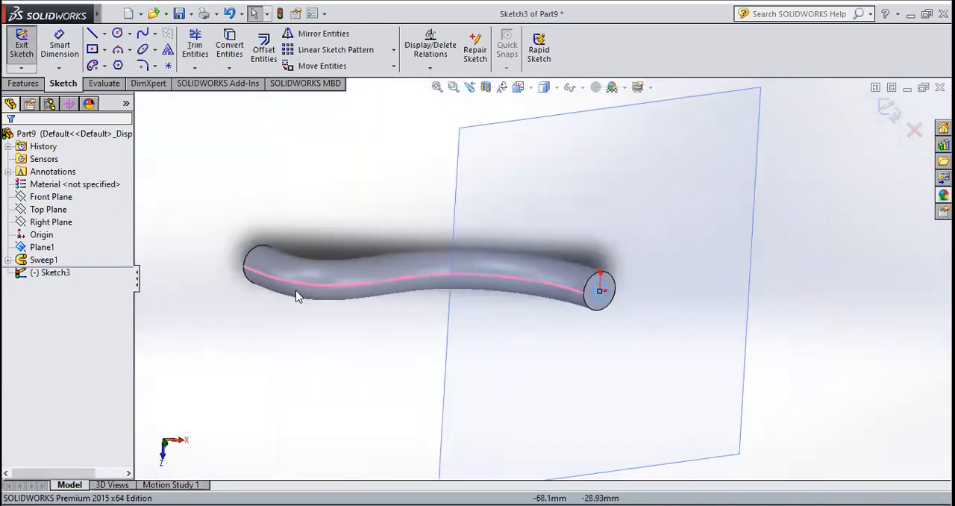
left_click(24, 82)
left_click(27, 46)
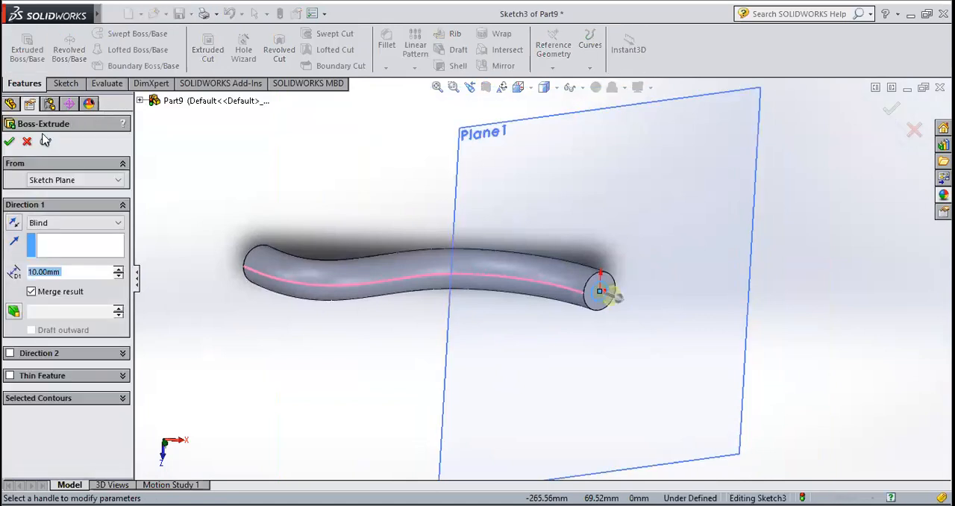
left_click(27, 142)
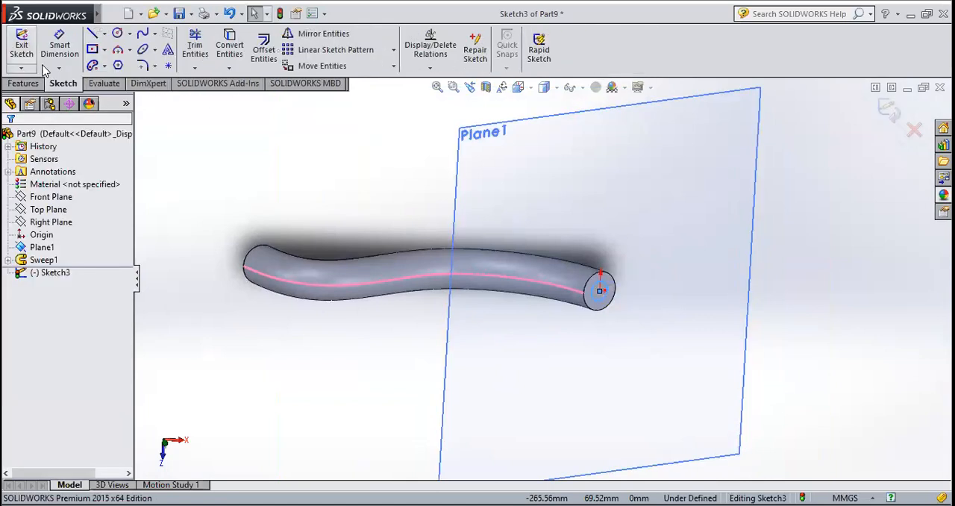
Exit the sketch of the 5 mm radius circle
left_click(25, 51)
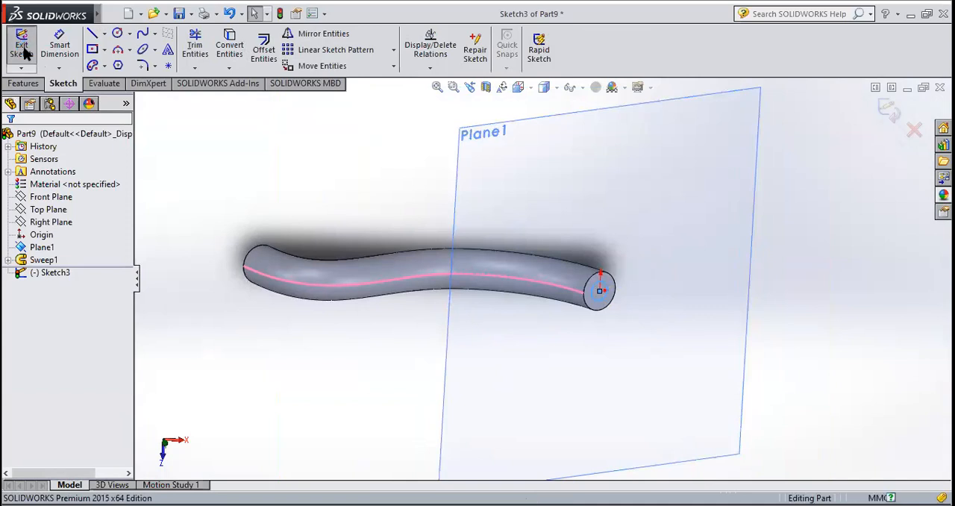
left_click(301, 186)
scroll(585, 314, "down", 5)
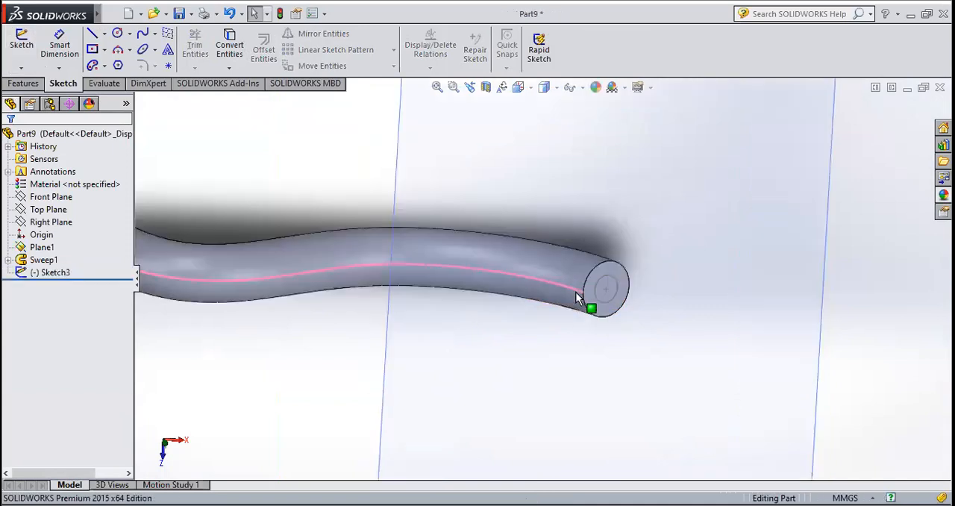
left_click(12, 84)
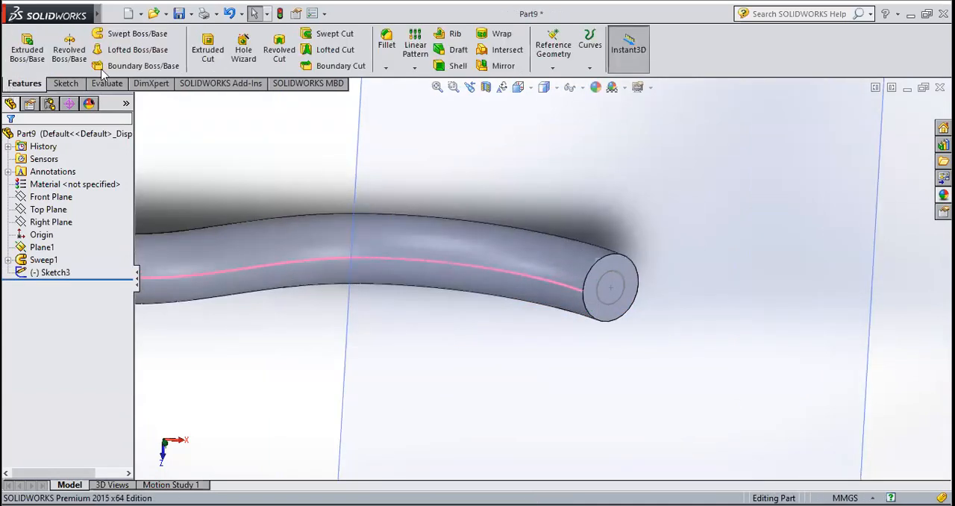
left_click(209, 53)
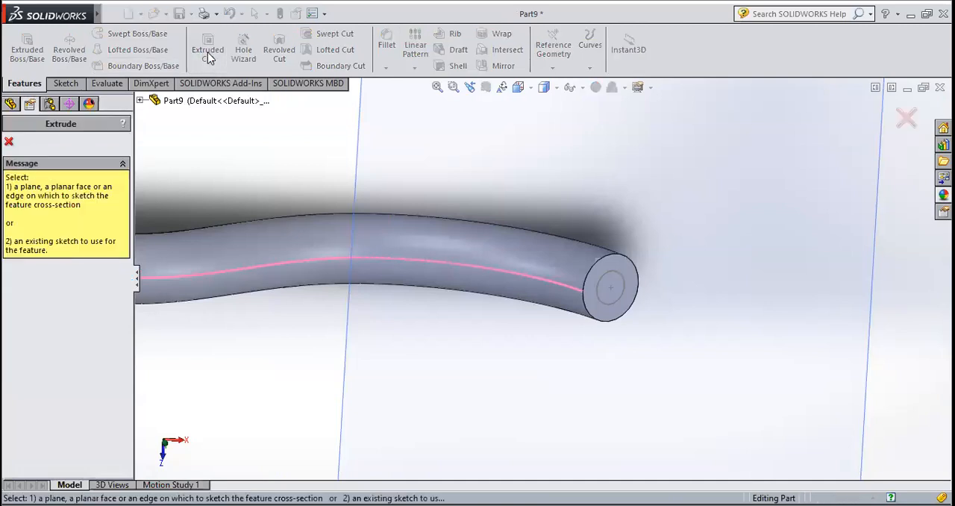
left_click(9, 142)
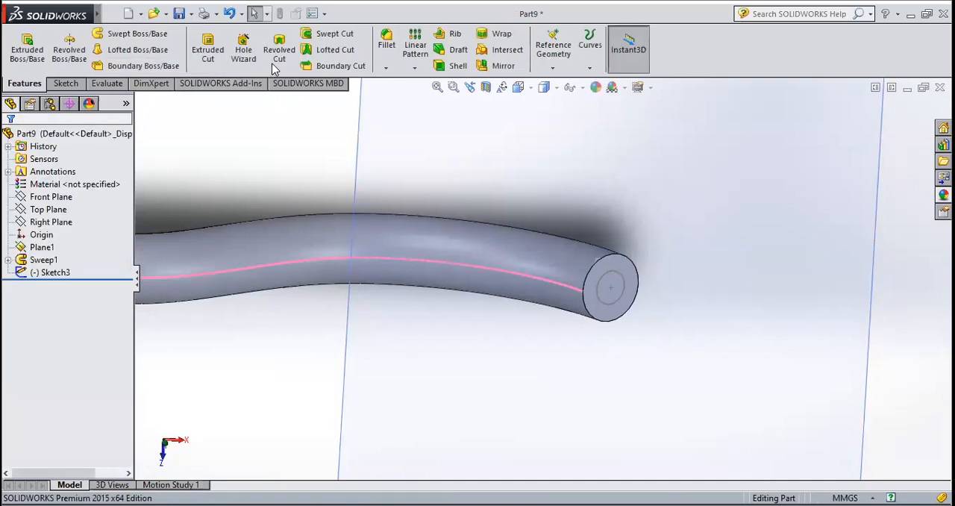
Start a Swept Cut and set the small circle sketch on the tube's end face as its profile
left_click(332, 35)
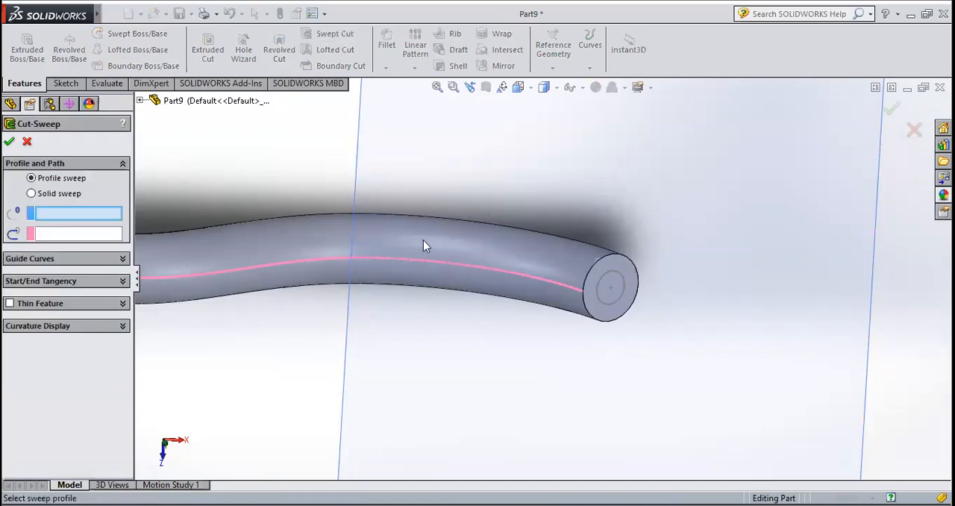
left_click(606, 275)
key("f")
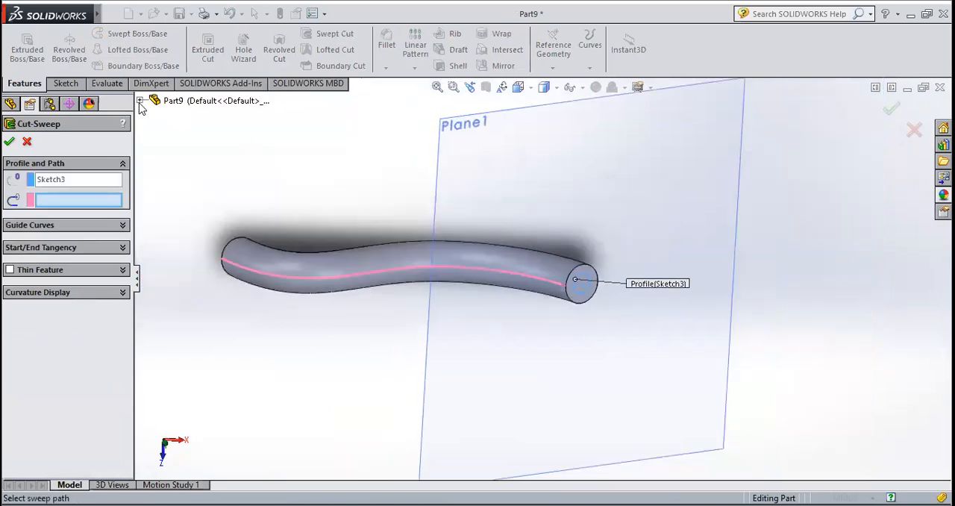
left_click(140, 100)
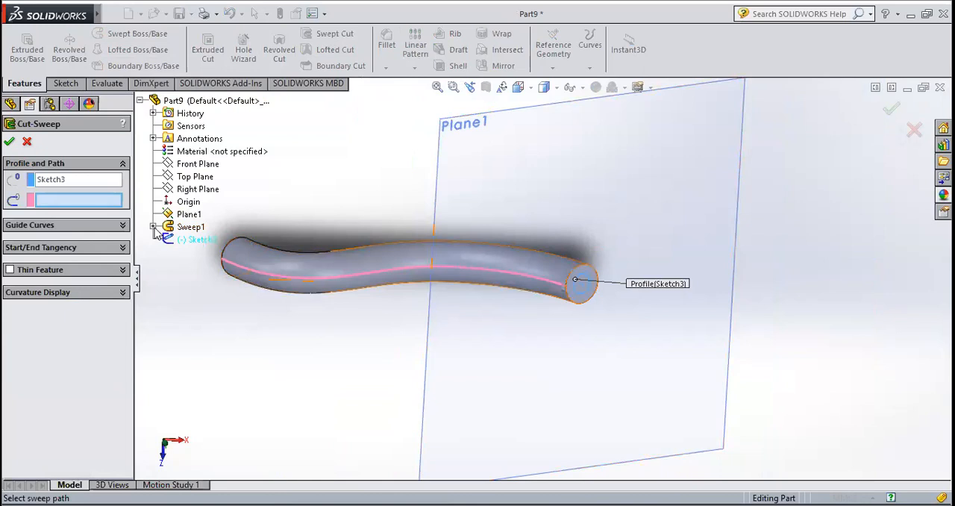
left_click(196, 239)
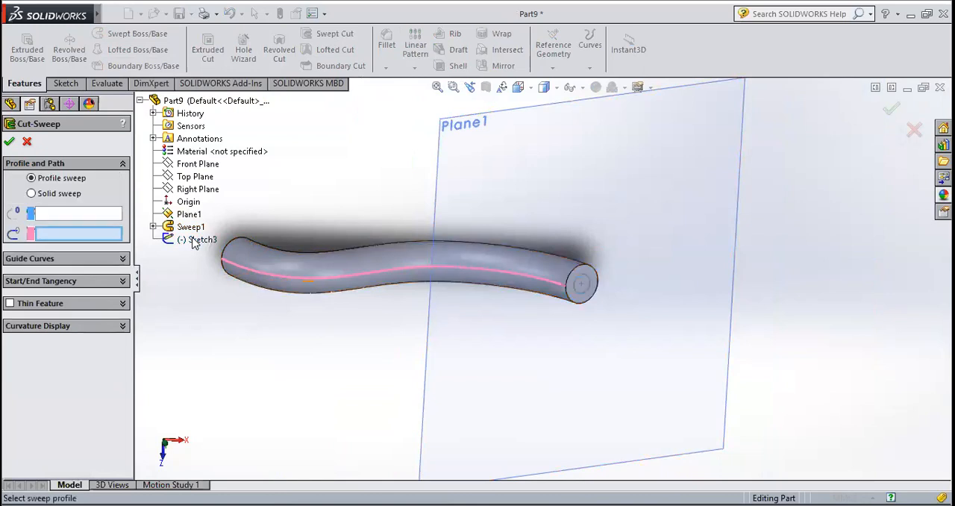
scroll(596, 300, "down", 5)
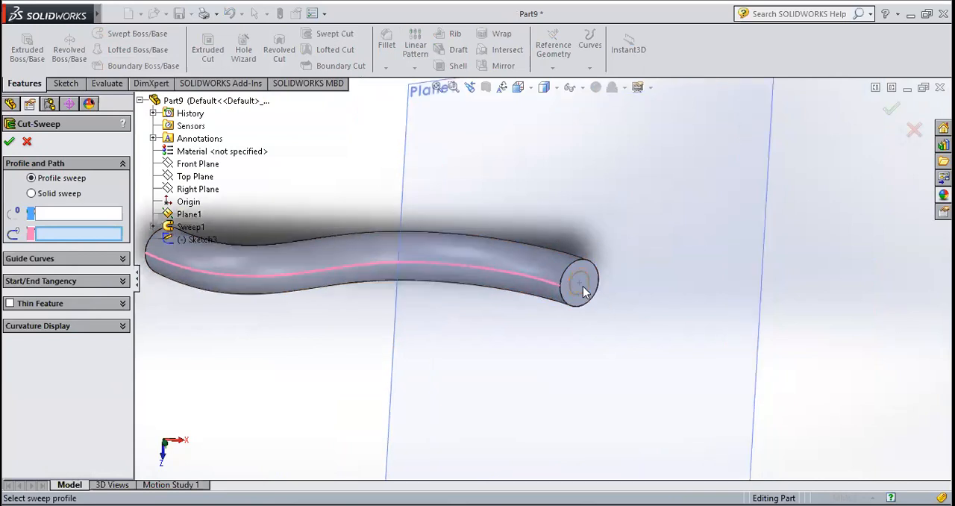
left_click(57, 215)
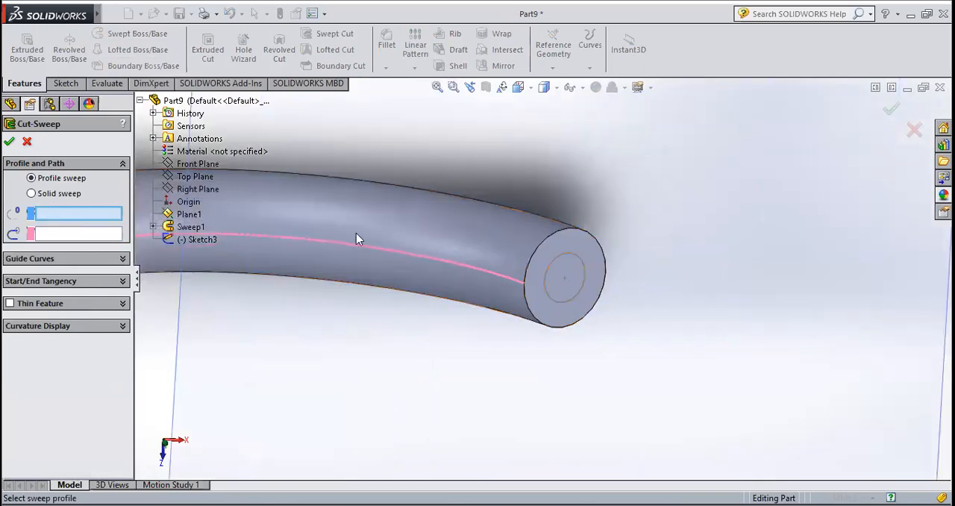
left_click(577, 263)
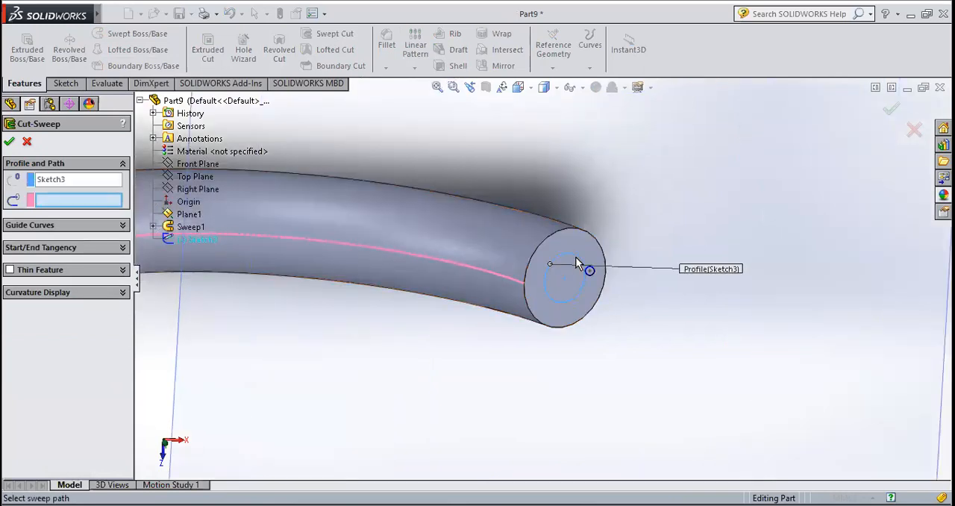
Set the first sweep's spline sketch as the cut's path and create the swept cut through the tube
left_click(153, 227)
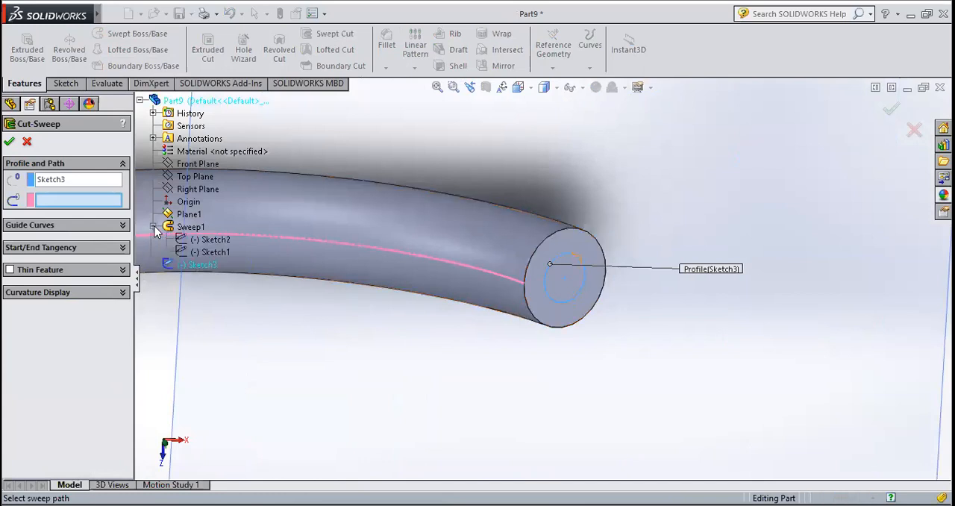
left_click(213, 254)
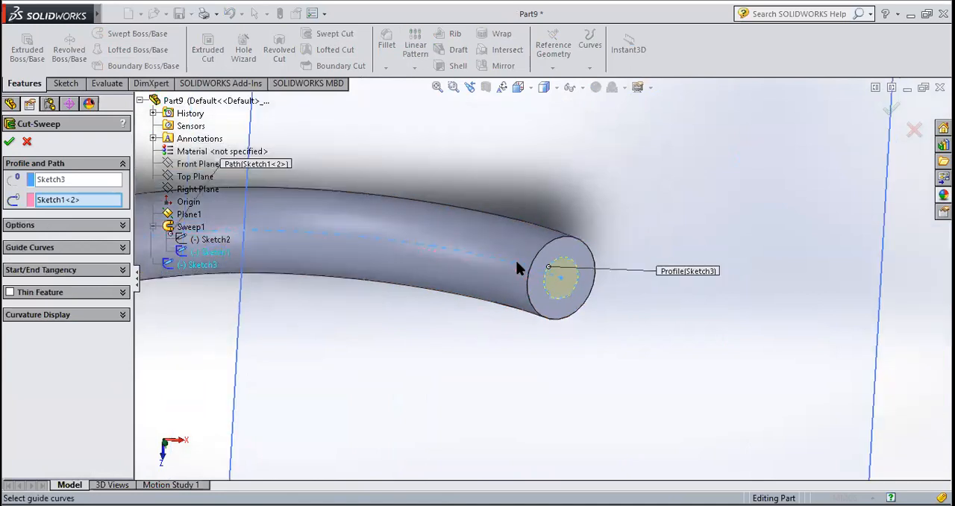
scroll(520, 269, "up", 3)
scroll(548, 277, "up", 3)
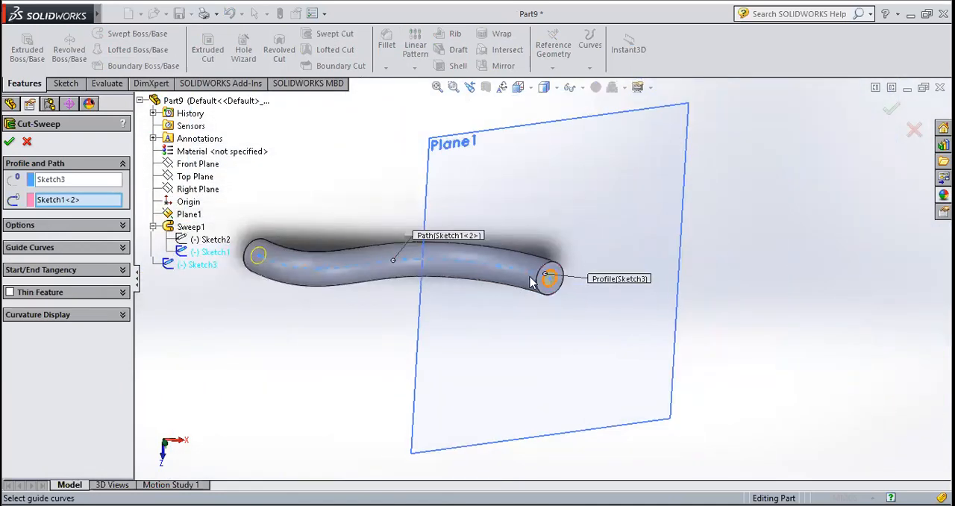
scroll(512, 281, "down", 3)
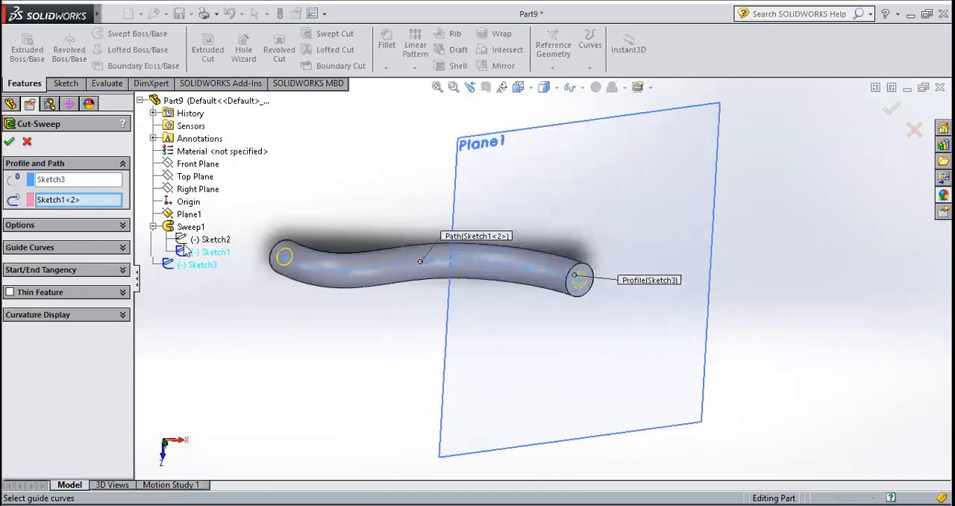
left_click(9, 142)
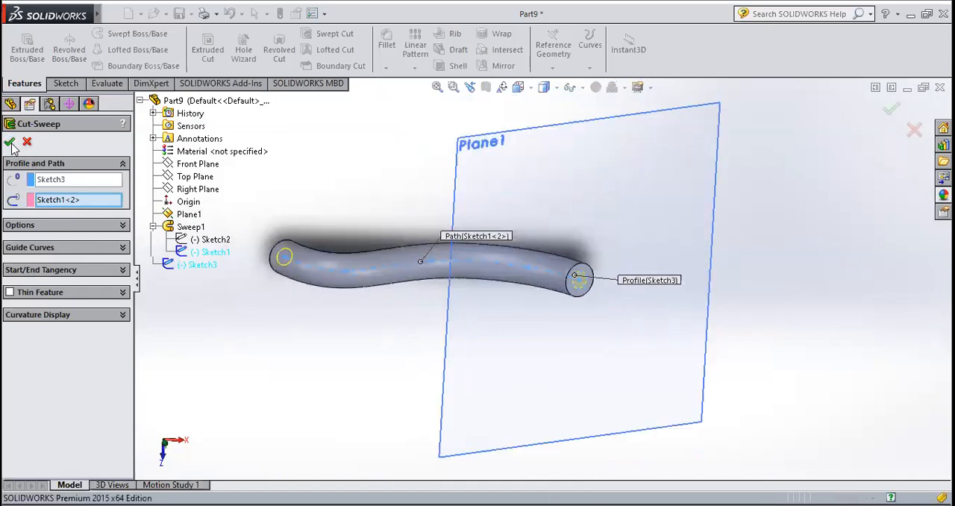
Examine the hollow bore at the tube's ends and the overall shape of the curved tube
scroll(634, 322, "down", 2)
left_click(680, 305)
middle_click_drag(678, 305, 393, 271)
scroll(341, 258, "down", 6)
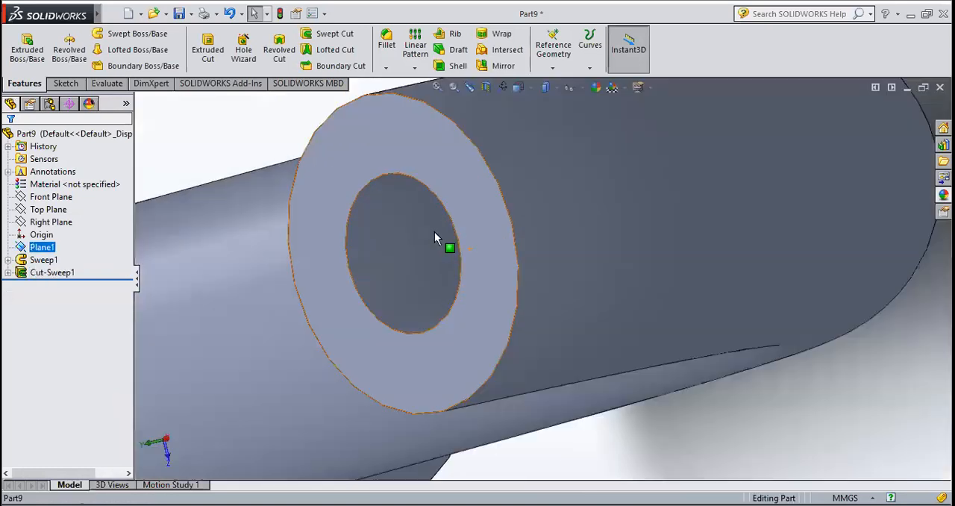
middle_click_drag(469, 247, 423, 330)
scroll(518, 235, "up", 5)
scroll(533, 238, "up", 5)
scroll(439, 305, "down", 8)
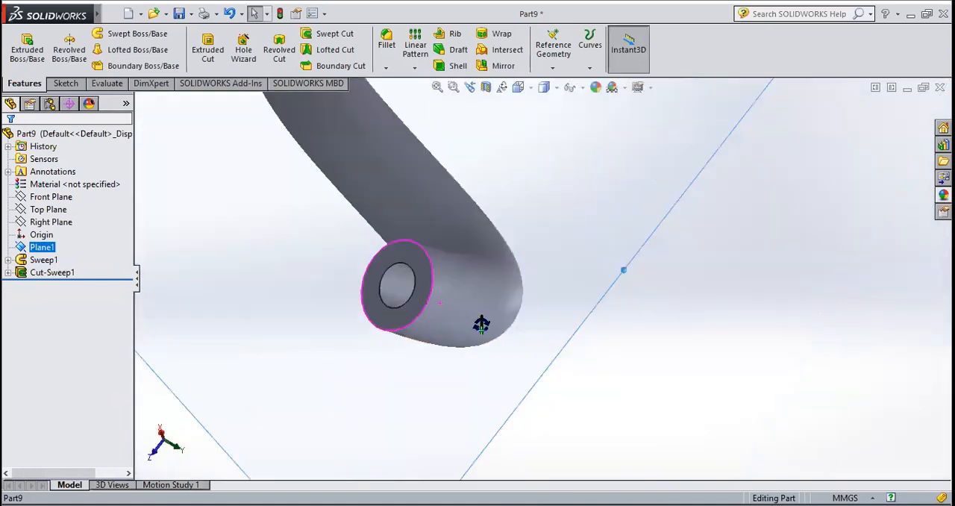
middle_click_drag(438, 295, 452, 375)
scroll(440, 388, "up", 5)
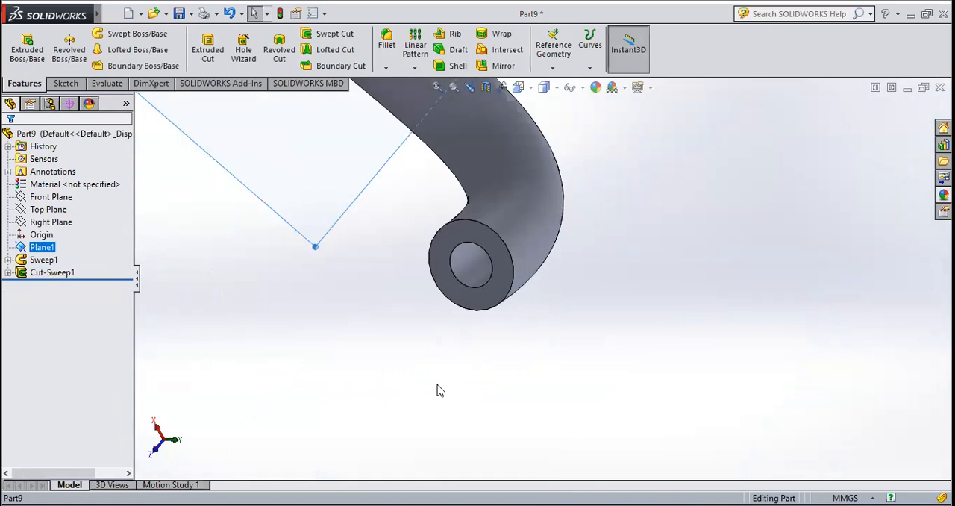
scroll(613, 357, "up", 6)
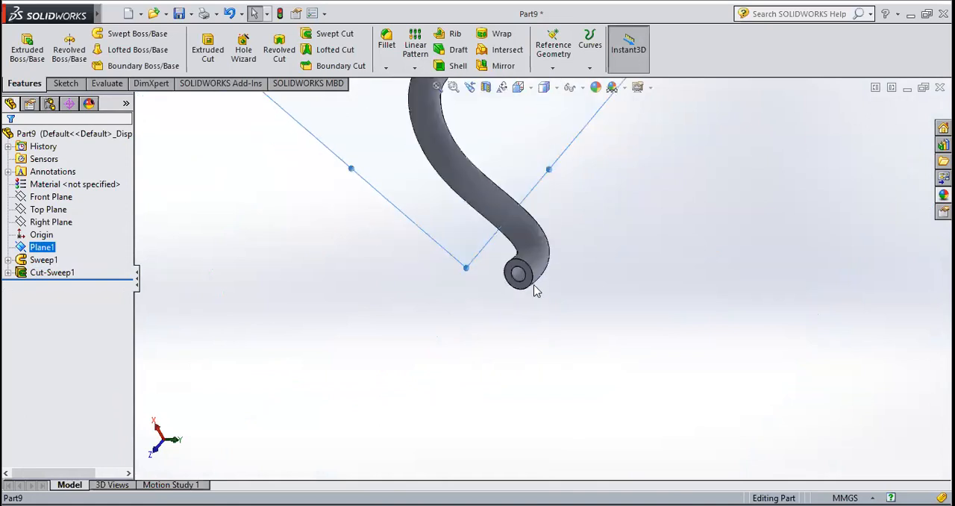
scroll(541, 224, "up", 3)
scroll(540, 209, "down", 1)
scroll(540, 209, "down", 1)
scroll(532, 270, "up", 1)
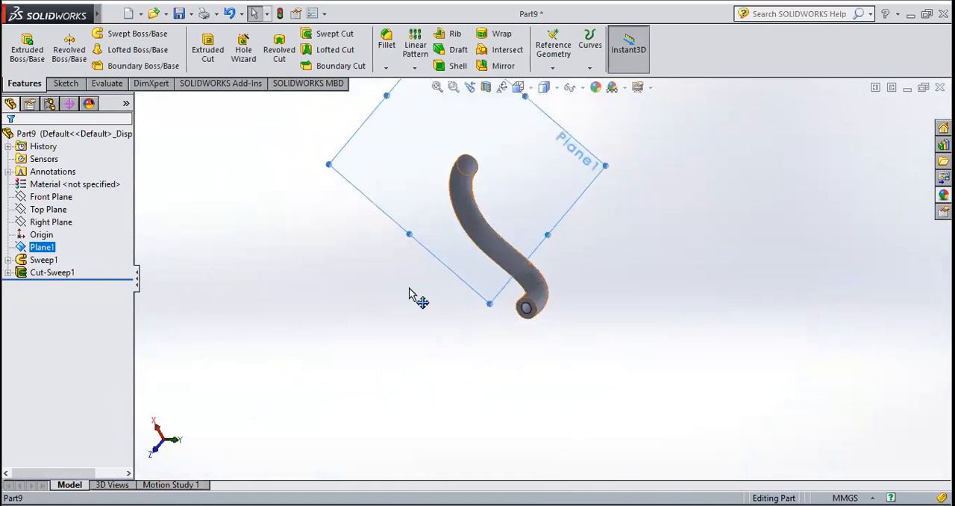
Create a new part document and start a sketch on the Front Plane
left_click(127, 15)
left_click(497, 404)
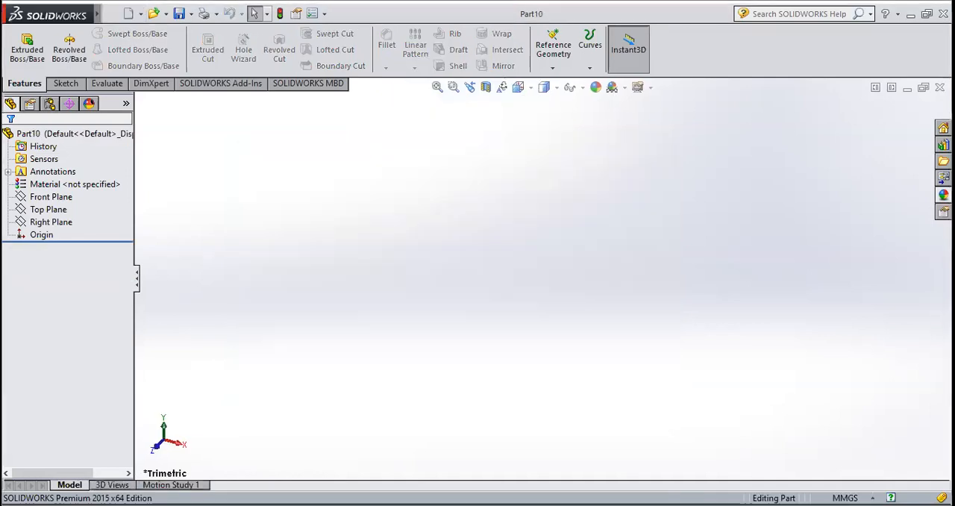
left_click(65, 85)
left_click(22, 43)
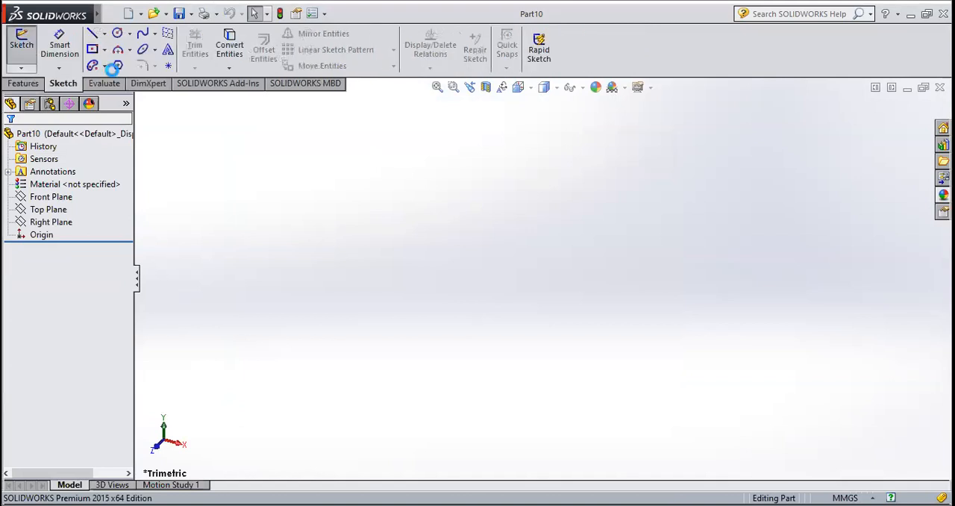
left_click(471, 198)
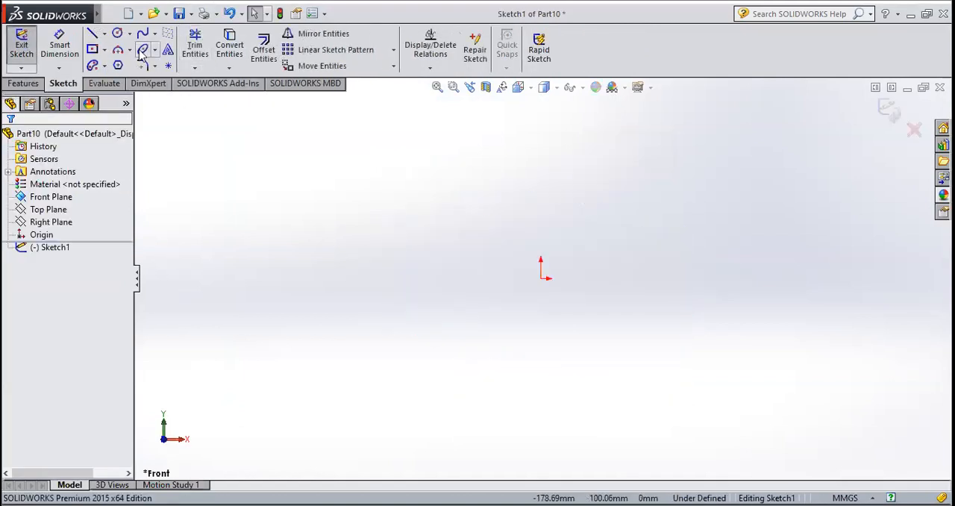
Sketch a vertical construction centerline of infinite length through the origin
left_click(105, 33)
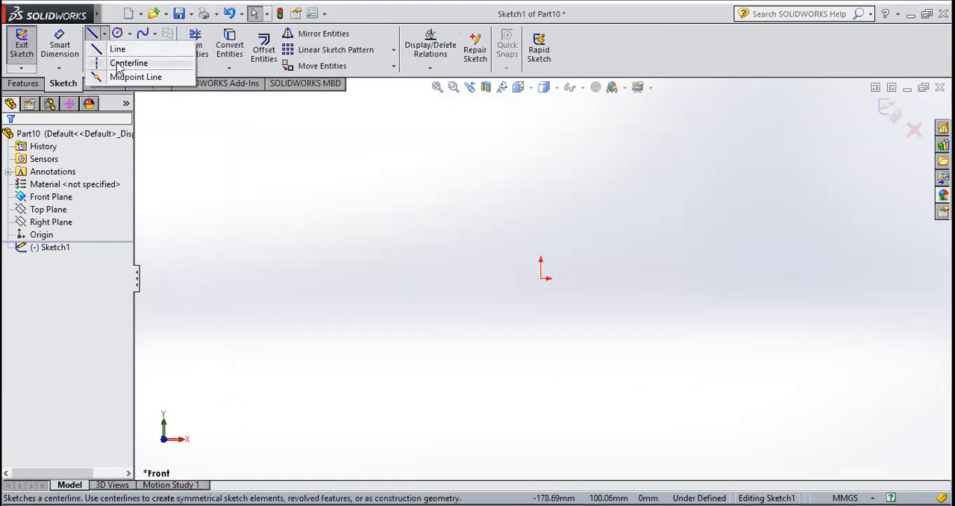
left_click(120, 64)
left_click(206, 105)
left_click(105, 34)
left_click(126, 63)
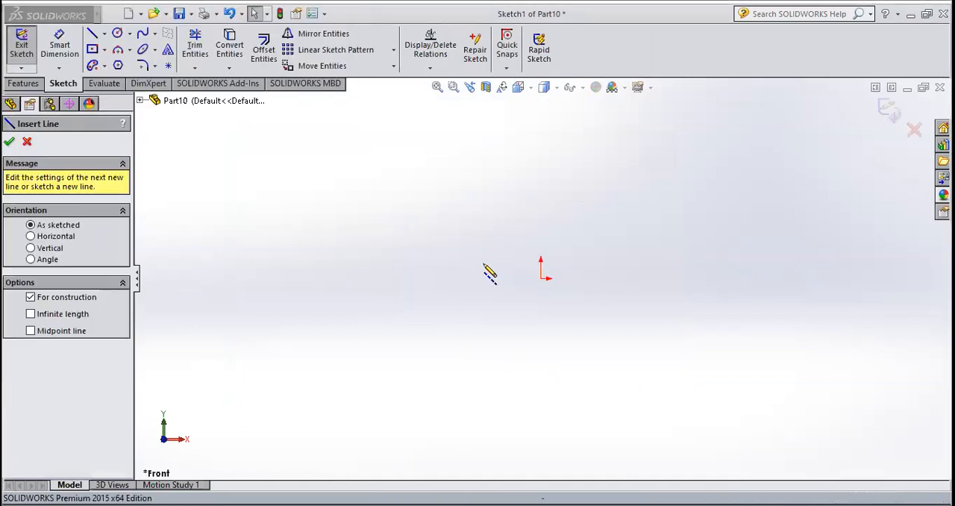
left_click(541, 279)
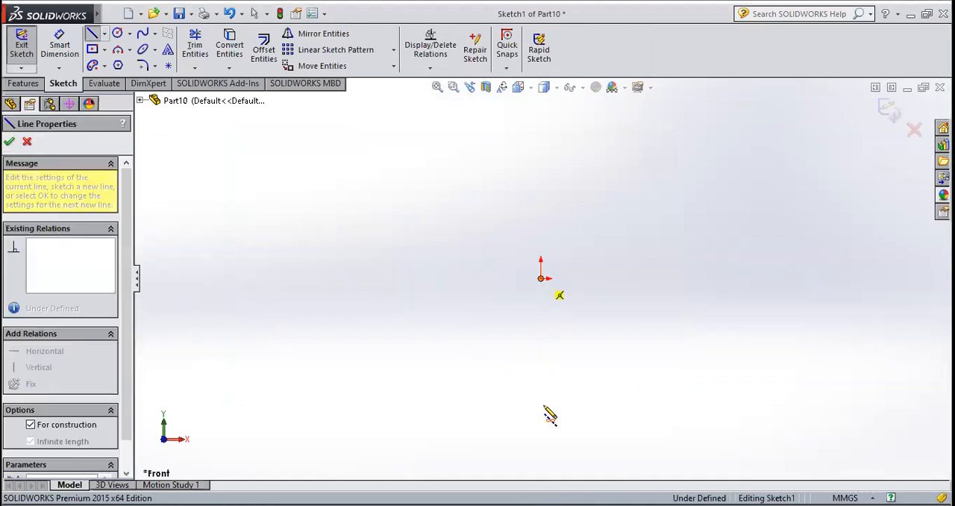
left_click(550, 416)
key("Escape")
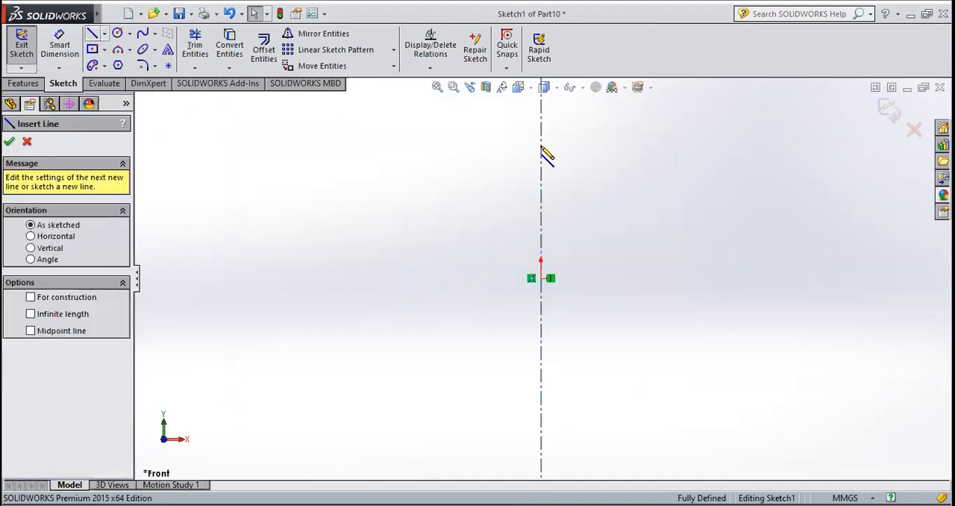
Draw a closed rectangular profile about 53 mm wide and 143 mm tall, with its right edge on the centerline
left_click(541, 148)
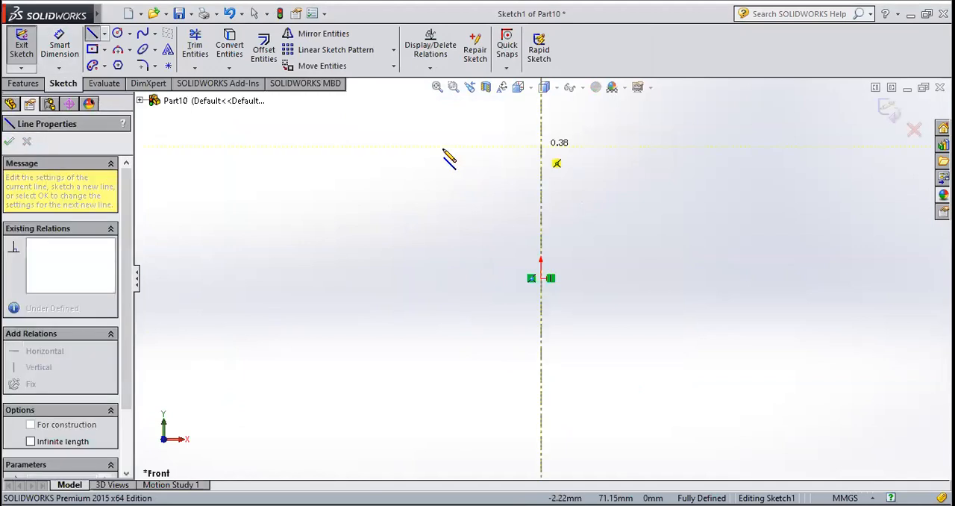
left_click(443, 146)
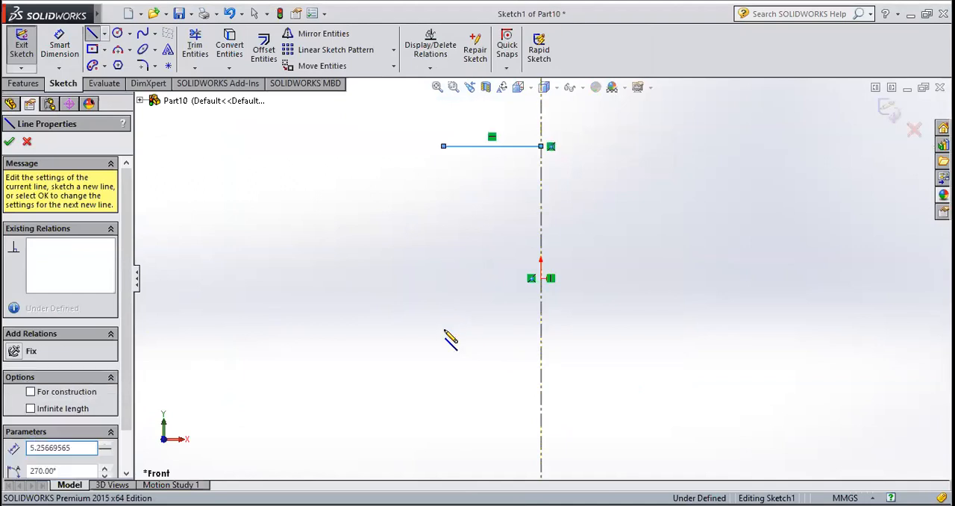
left_click(444, 412)
left_click(541, 412)
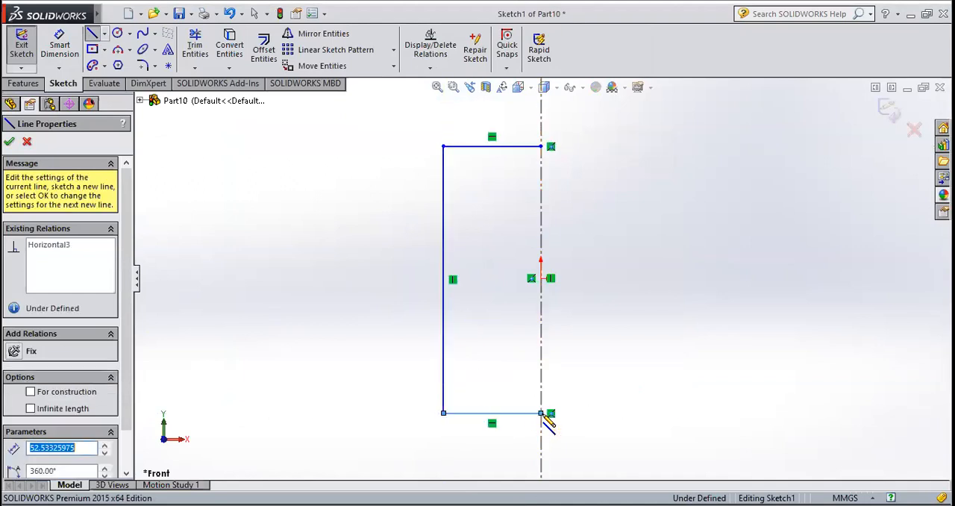
left_click(541, 146)
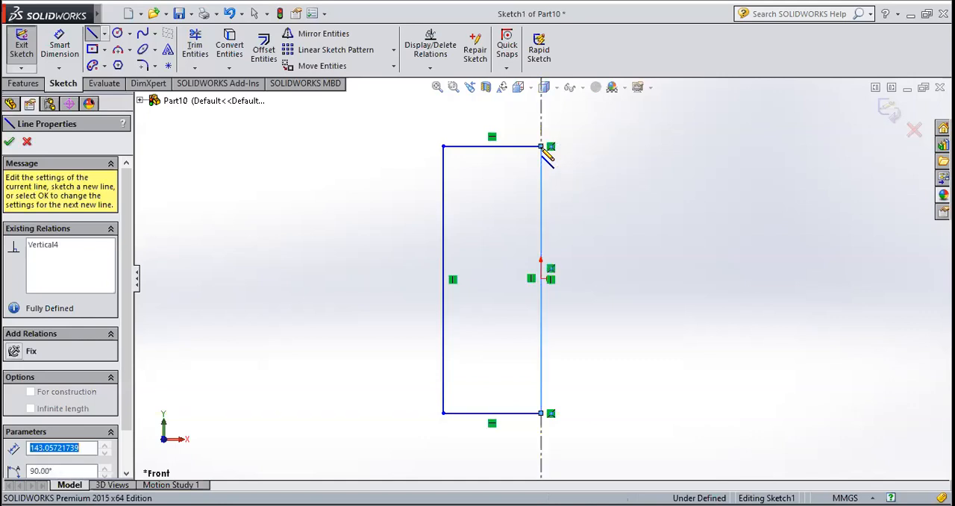
left_click(9, 141)
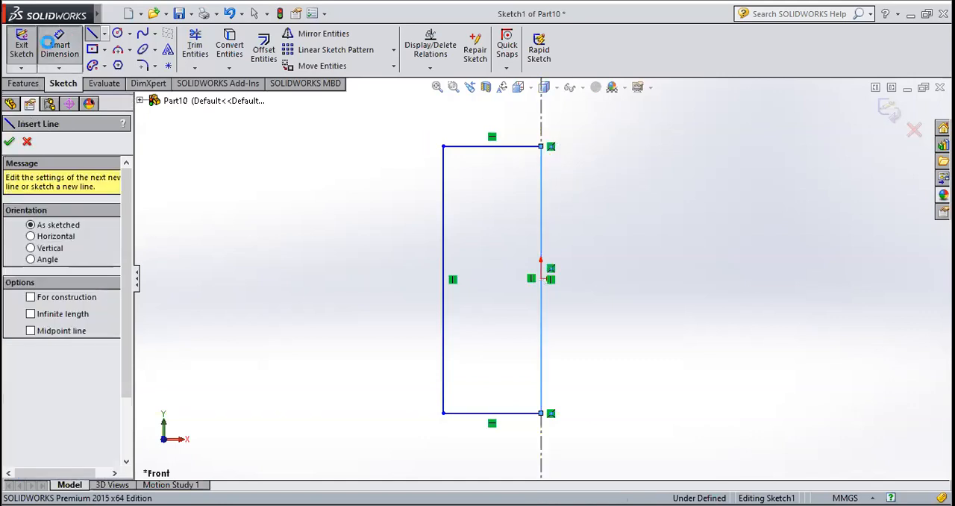
key("Escape")
Dimension the rectangle's vertical edge on the centerline and set its length to 150 mm
left_click(541, 227)
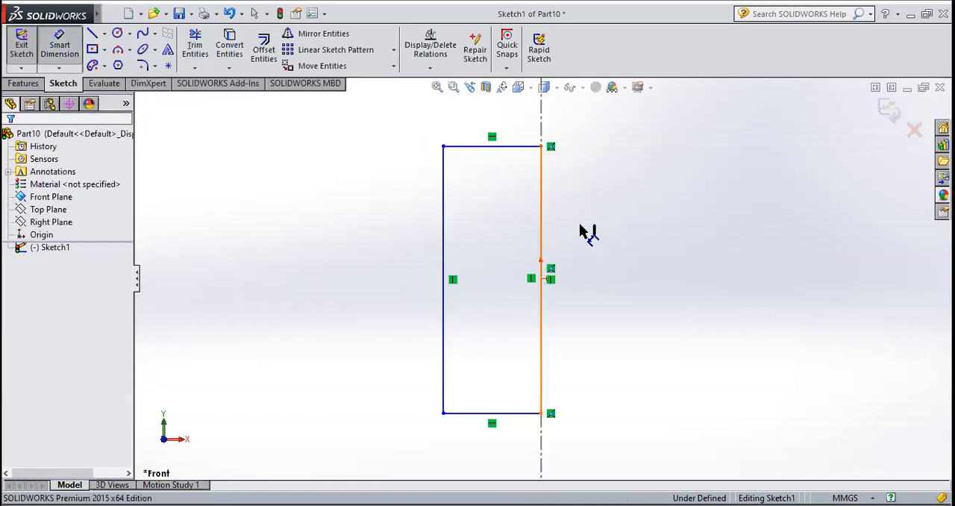
left_click(581, 228)
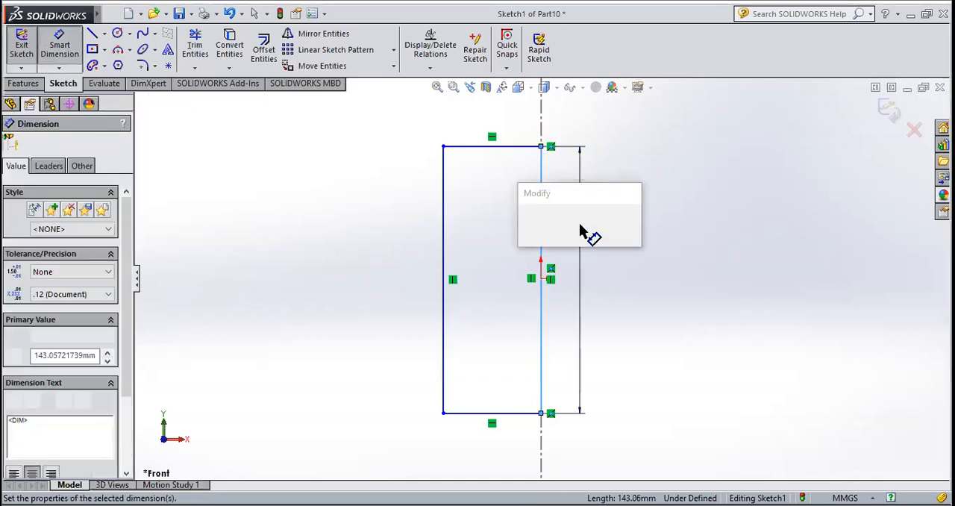
type("150")
left_click(528, 218)
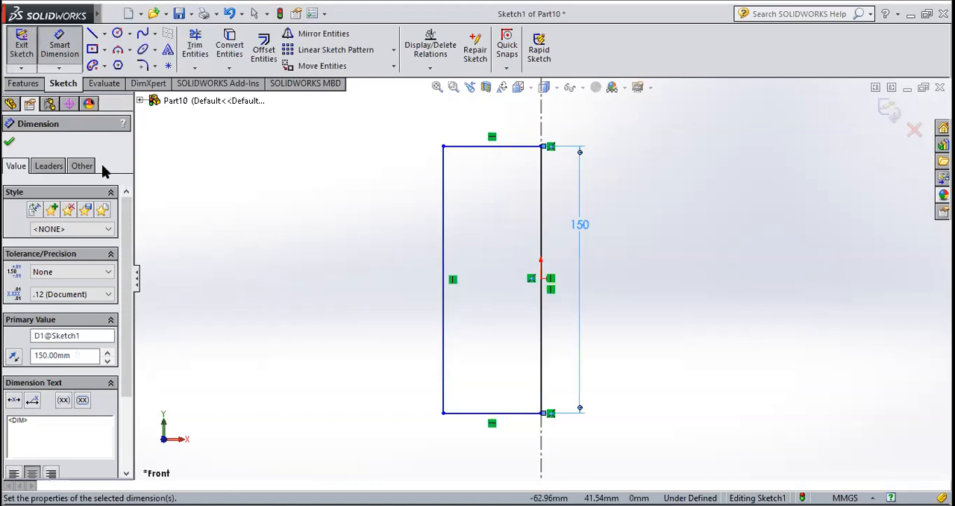
left_click(10, 142)
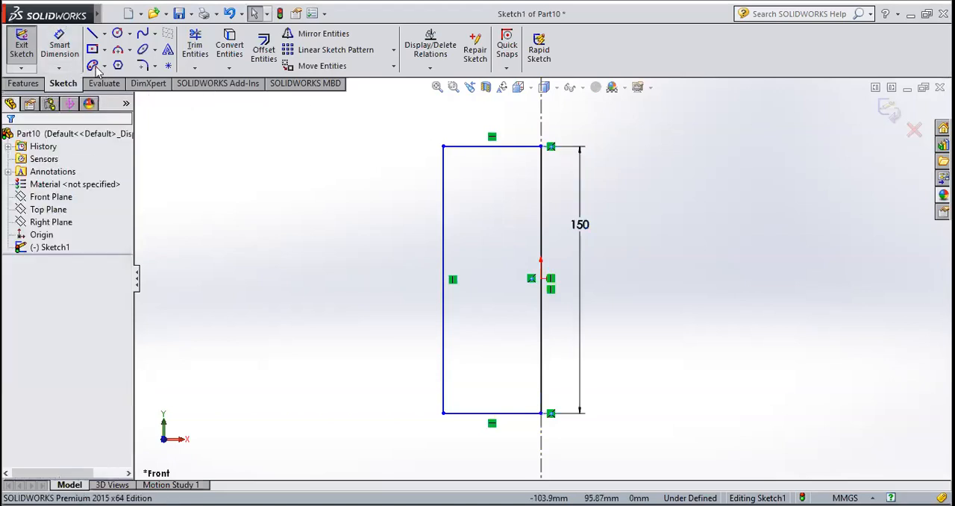
Dimension the rectangle's upper horizontal edge and set its length to 60 mm
left_click(59, 46)
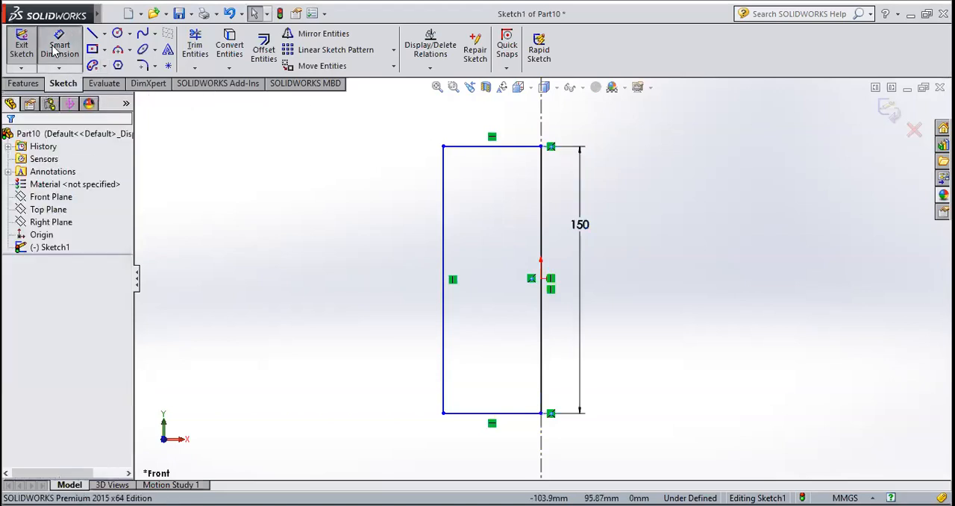
left_click(486, 146)
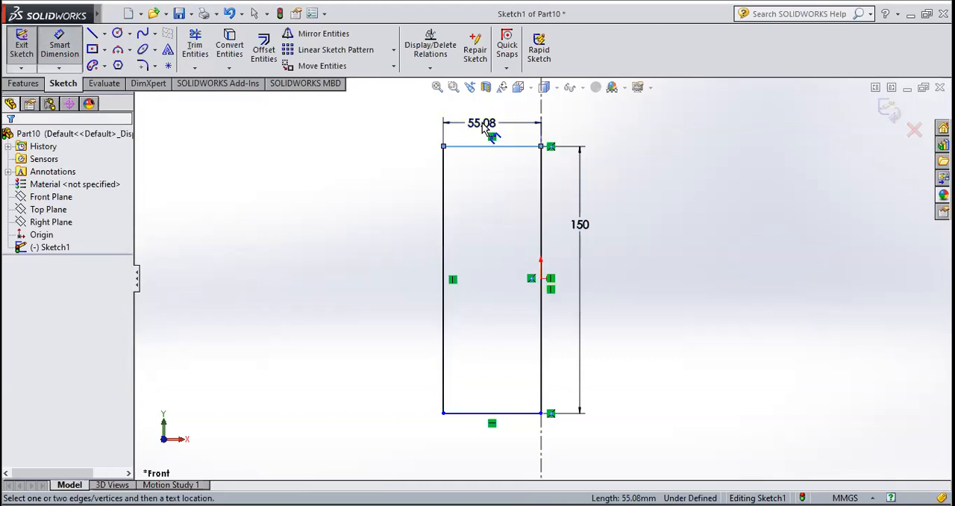
left_click(484, 129)
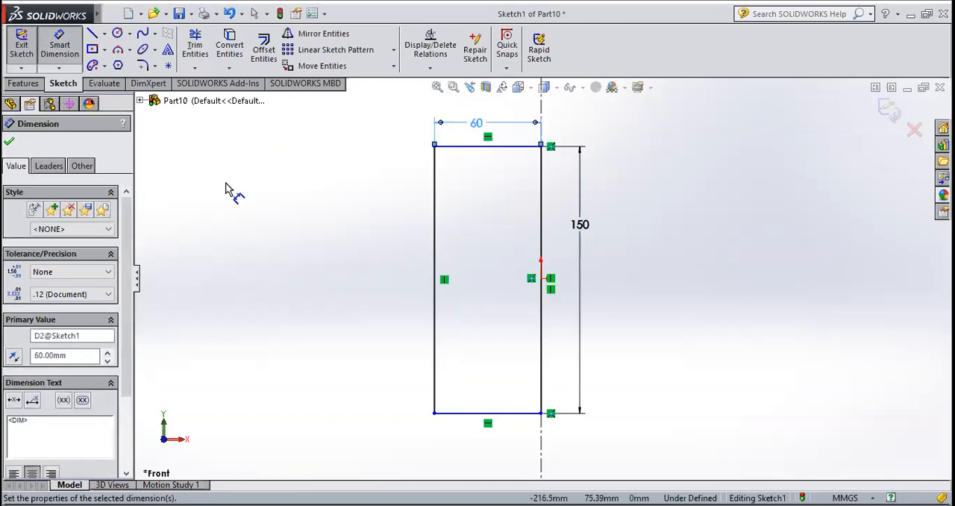
left_click(8, 142)
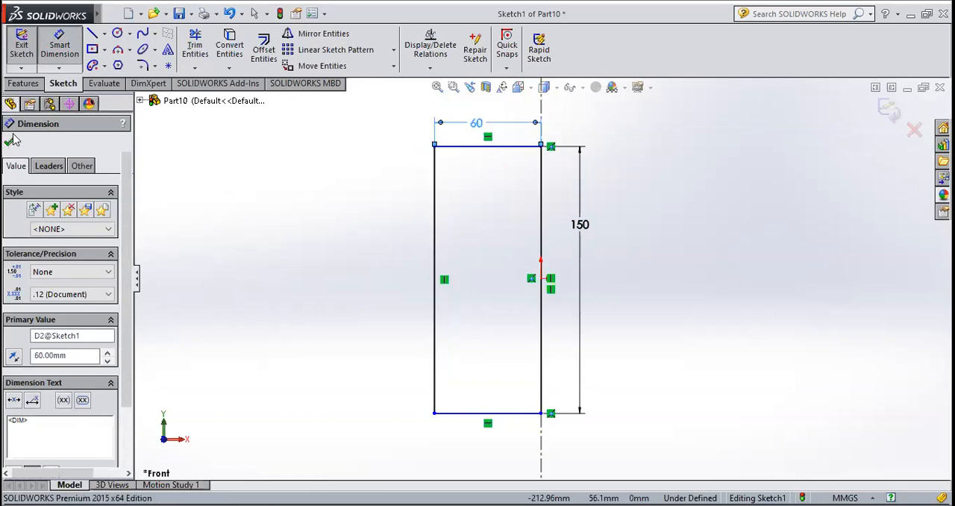
Close the sketch and revolve the rectangular profile 360 degrees about the centerline into a solid cylinder
left_click(22, 45)
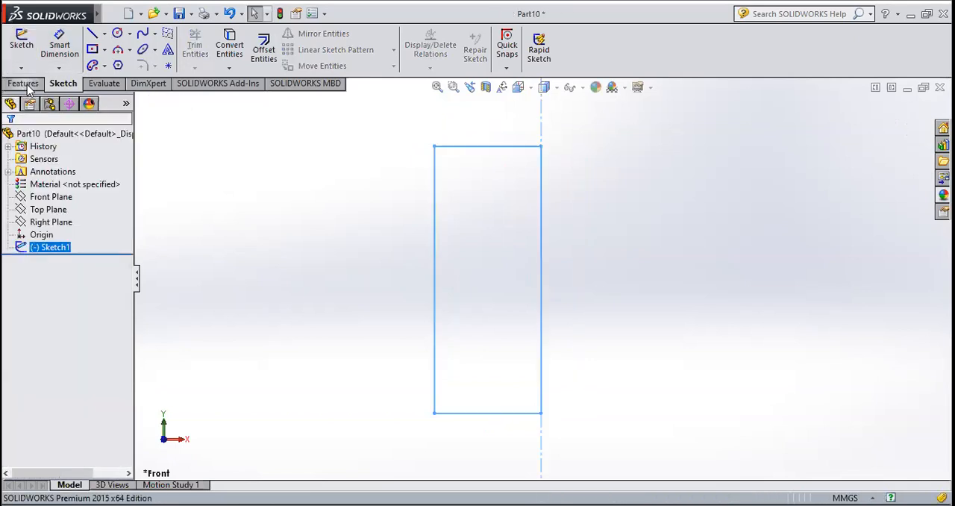
left_click(24, 83)
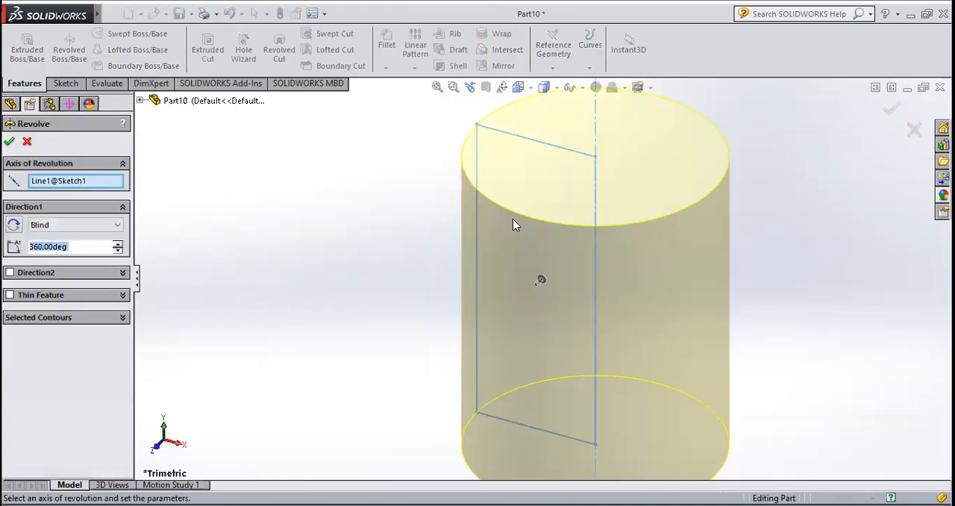
middle_click_drag(388, 297, 406, 281)
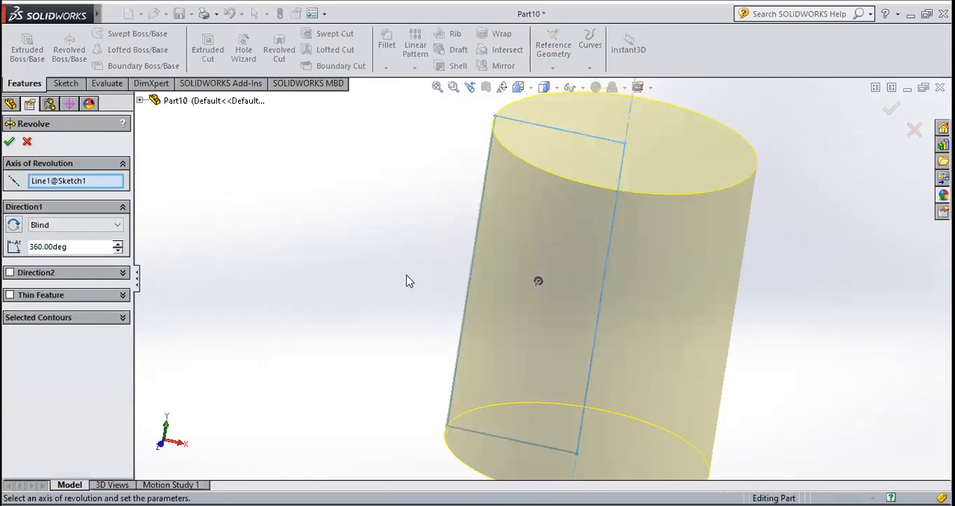
left_click(10, 143)
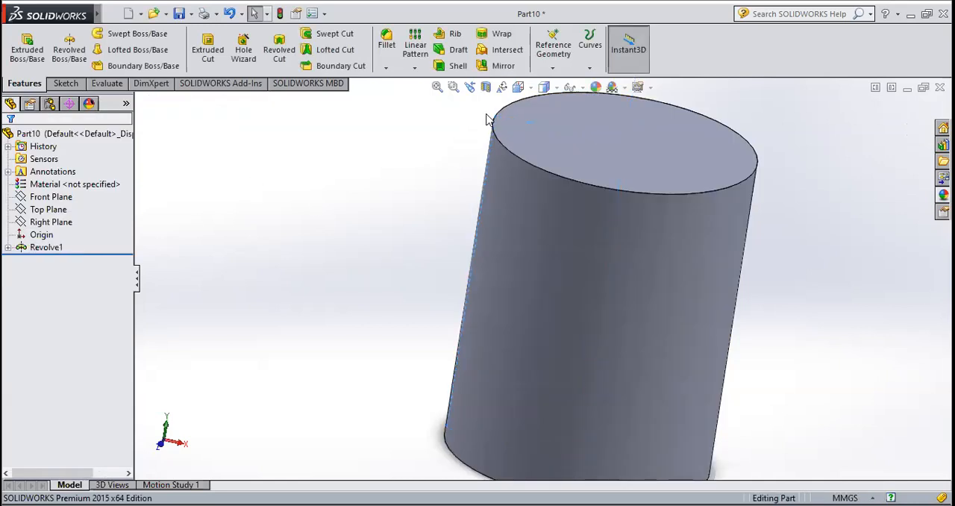
Start a new sketch on the Front Plane, viewed normal to the plane
left_click(42, 198)
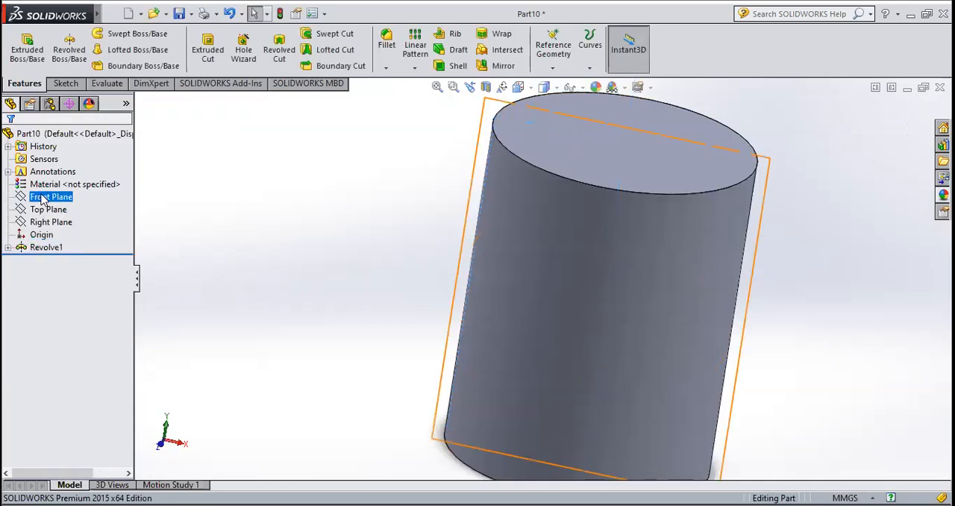
left_click(528, 91)
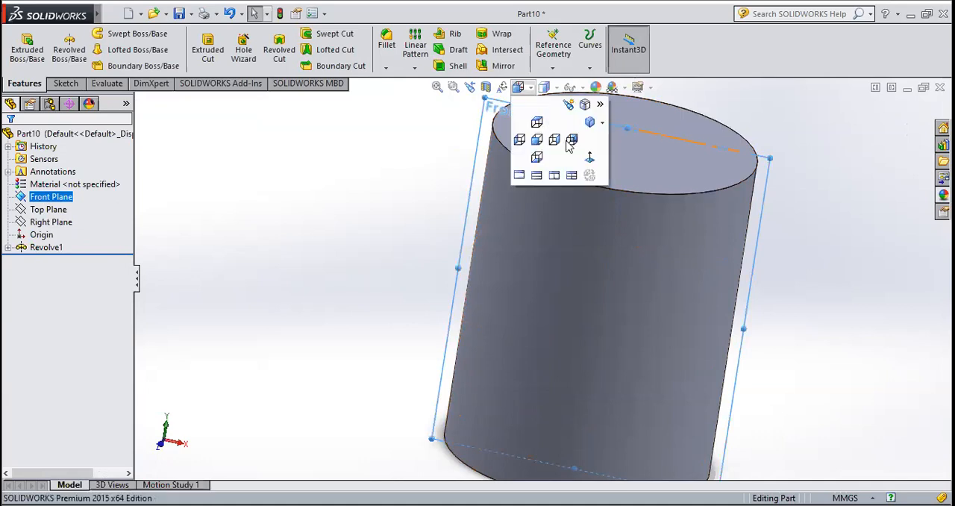
left_click(587, 155)
left_click(75, 85)
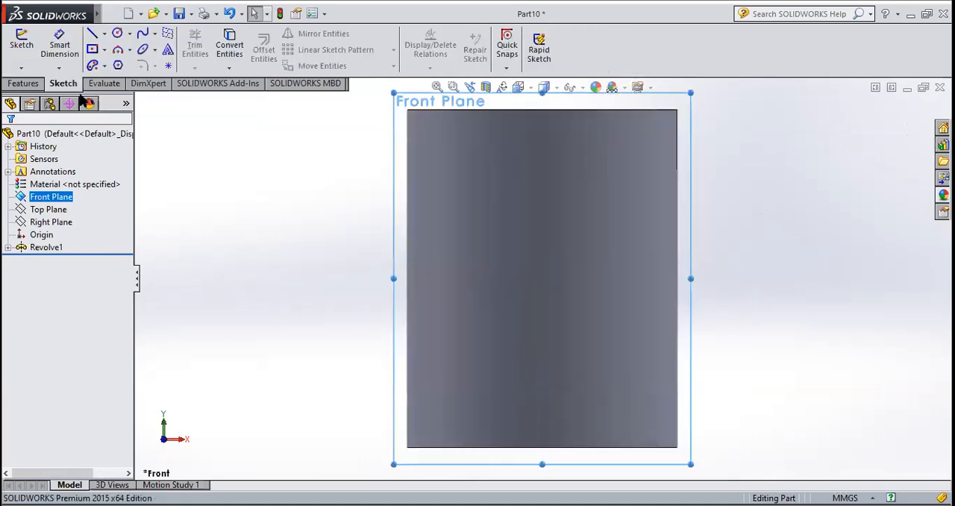
left_click(23, 44)
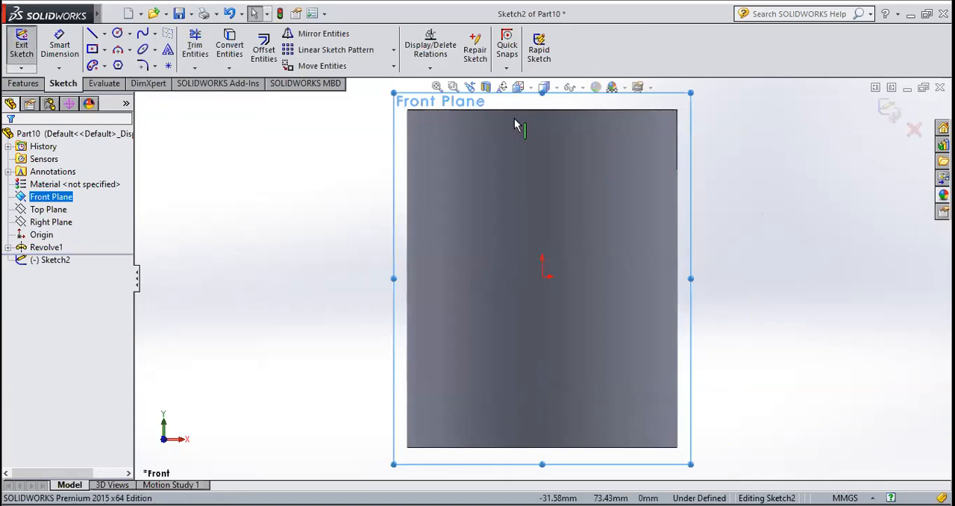
Sketch a vertical construction centerline of infinite length from the cylinder's upper edge through the origin
left_click(105, 35)
left_click(121, 63)
left_click(73, 317)
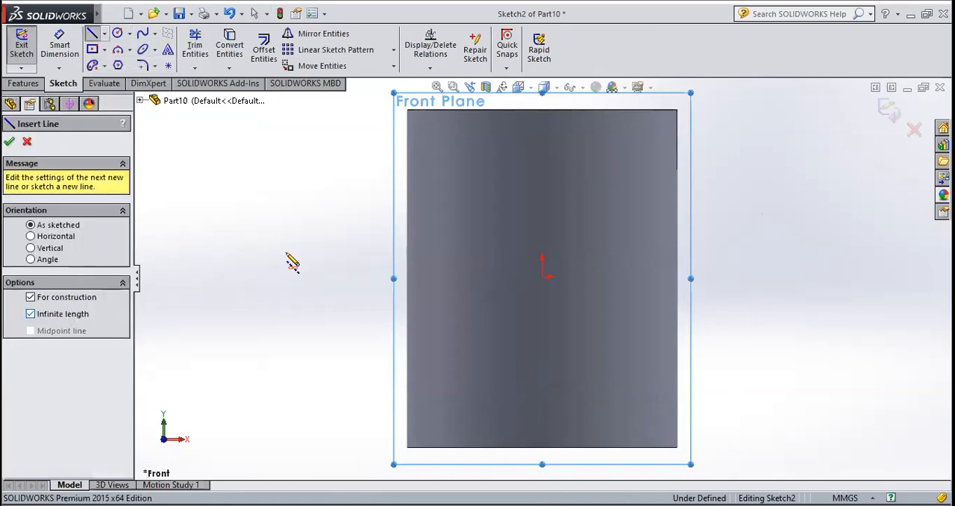
left_click(542, 110)
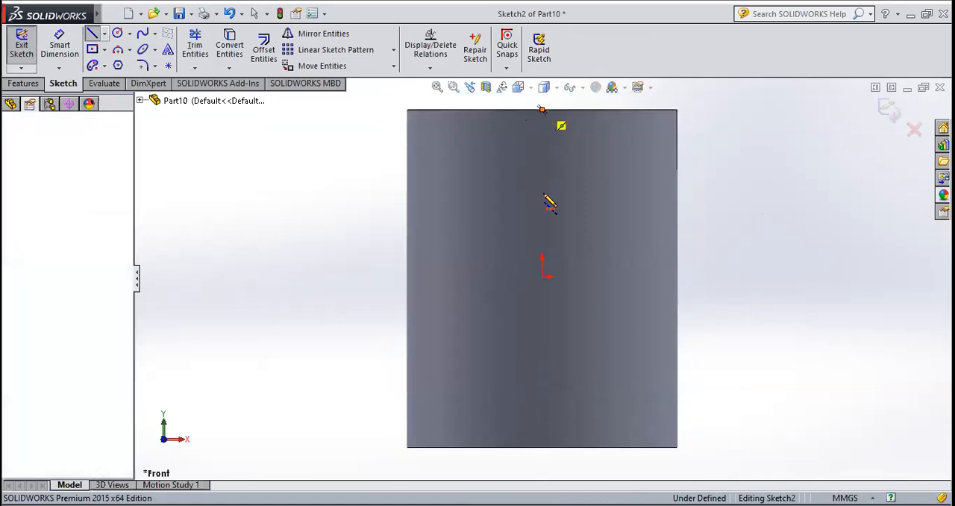
left_click(543, 277)
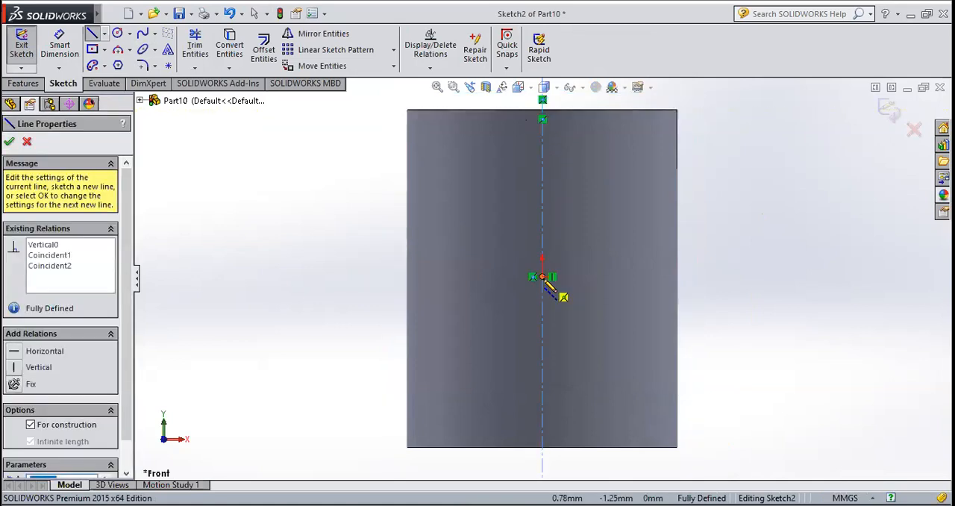
left_click(9, 142)
left_click(9, 142)
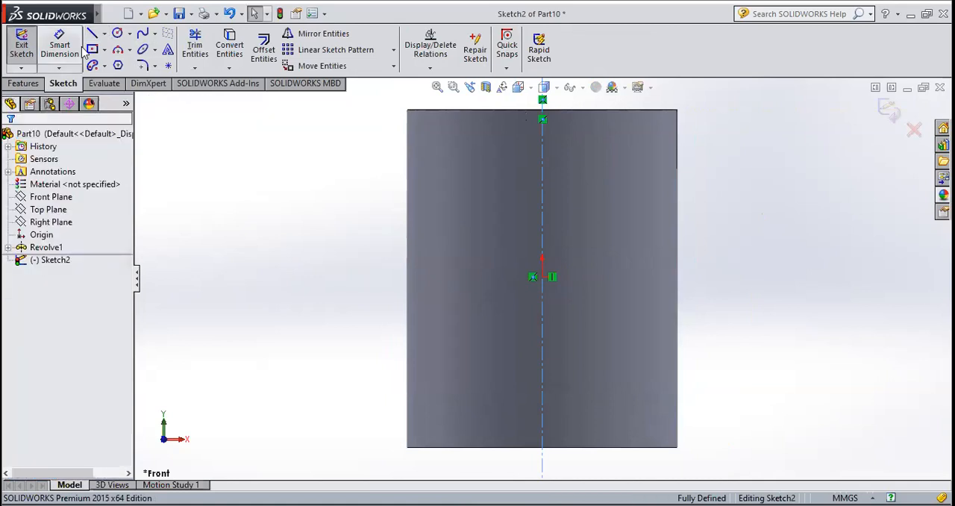
Draw a corner rectangle about 91 mm tall inside the cylinder, with its outer edge on the cylinder's left silhouette
left_click(104, 50)
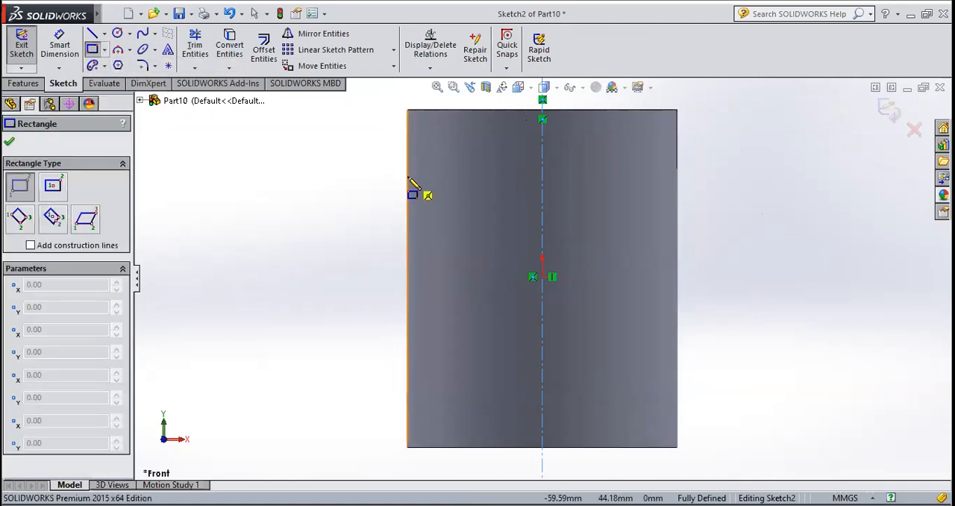
mouse_move(408, 177)
left_mouse_down()
mouse_move(461, 345)
mouse_move(459, 383)
left_mouse_up()
key("Escape")
Dimension the rectangle's vertical edge on the cylinder's silhouette and set its length to 80 mm
left_click(59, 44)
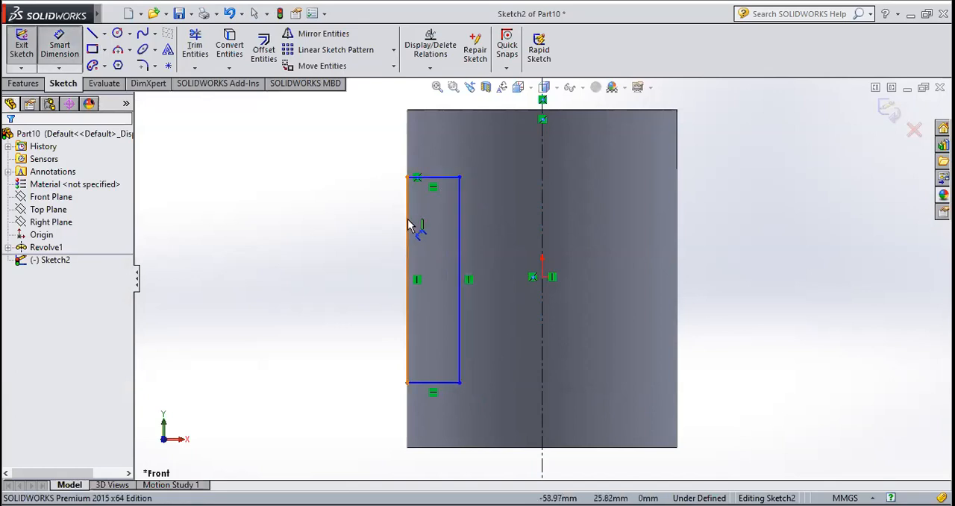
left_click(368, 232)
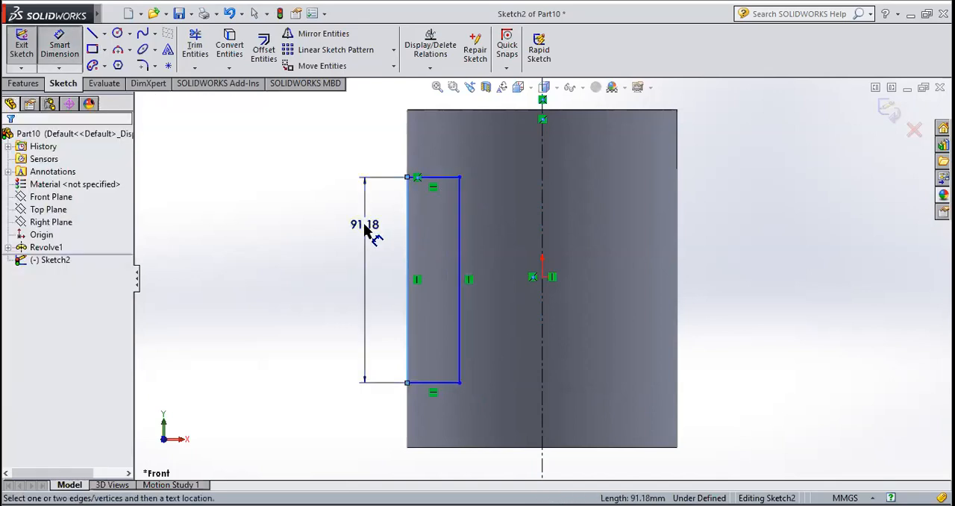
left_click(365, 231)
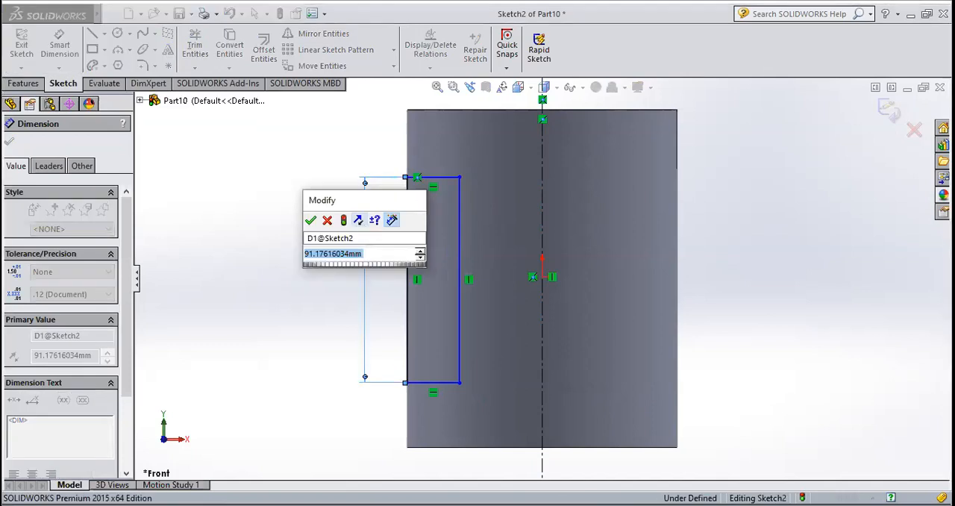
type("80")
key("Return")
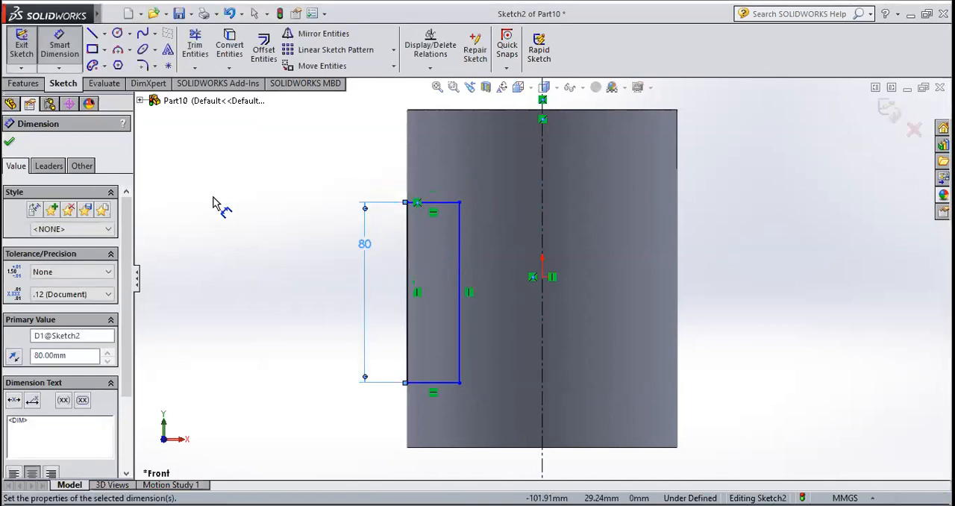
left_click(10, 143)
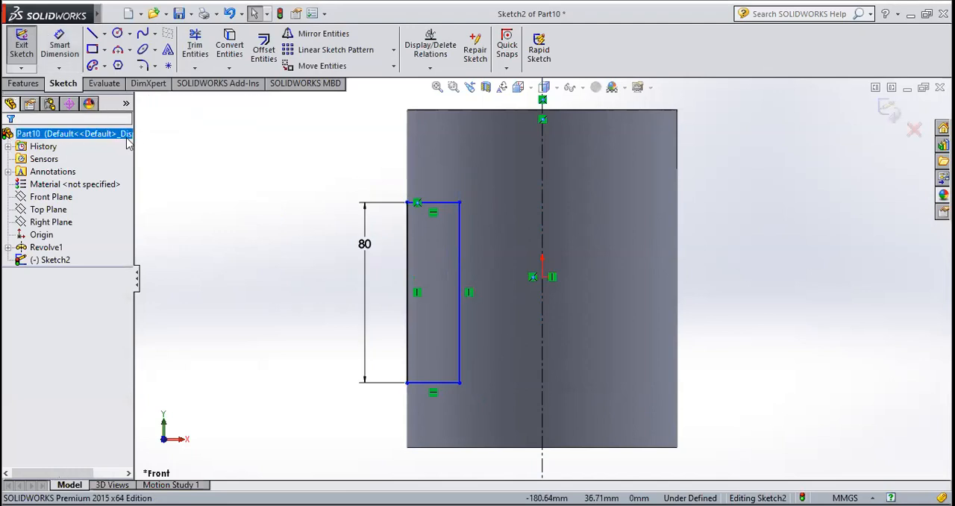
Dimension the distance between the rectangle's upper edge and the cylinder's top edge and set it to 35 mm
left_click(59, 50)
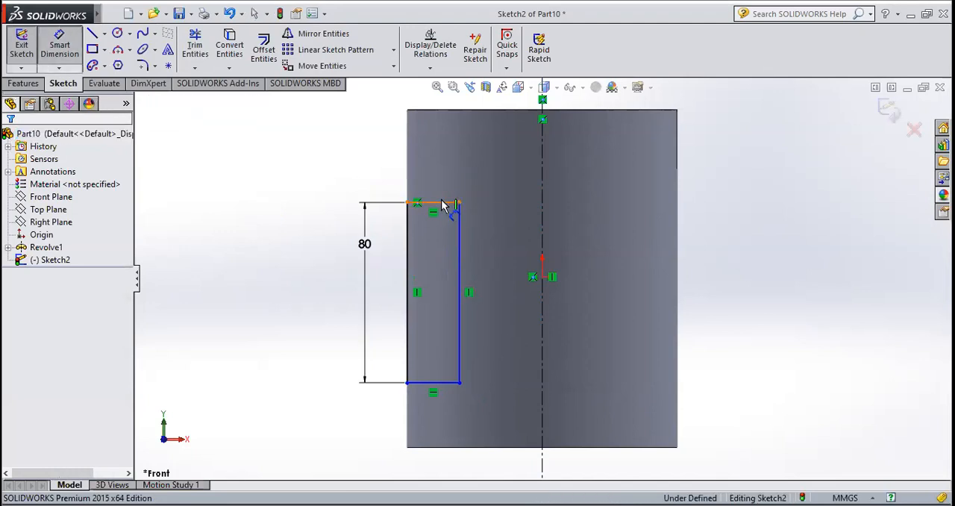
left_click(443, 110)
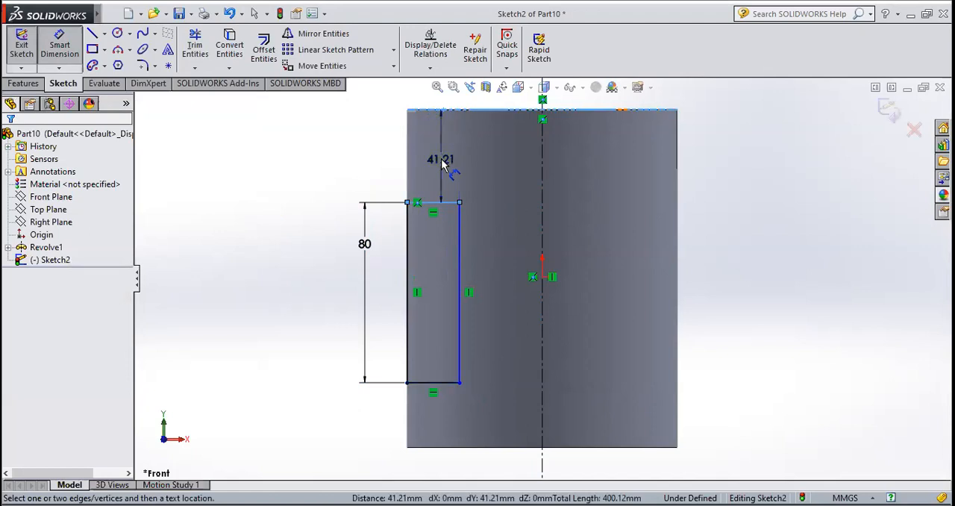
left_click(443, 163)
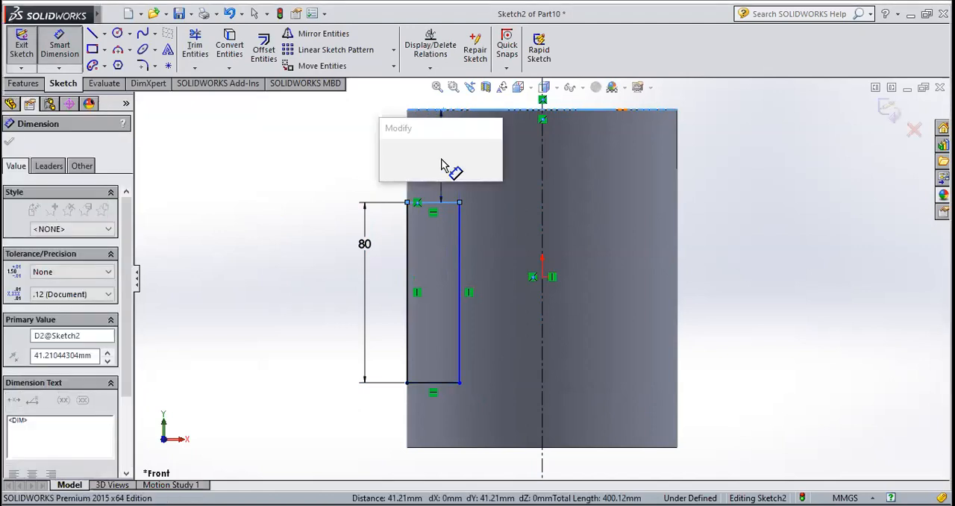
type("35")
key("Return")
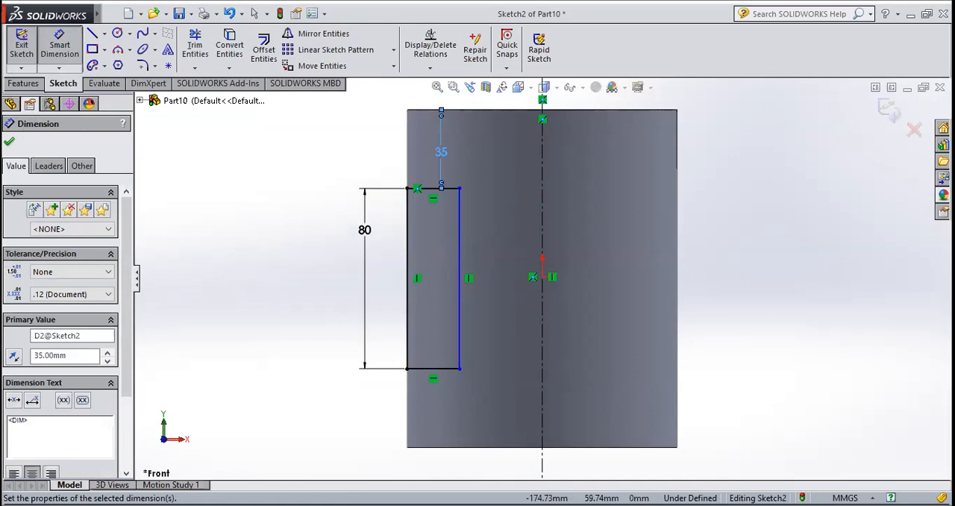
left_click(10, 142)
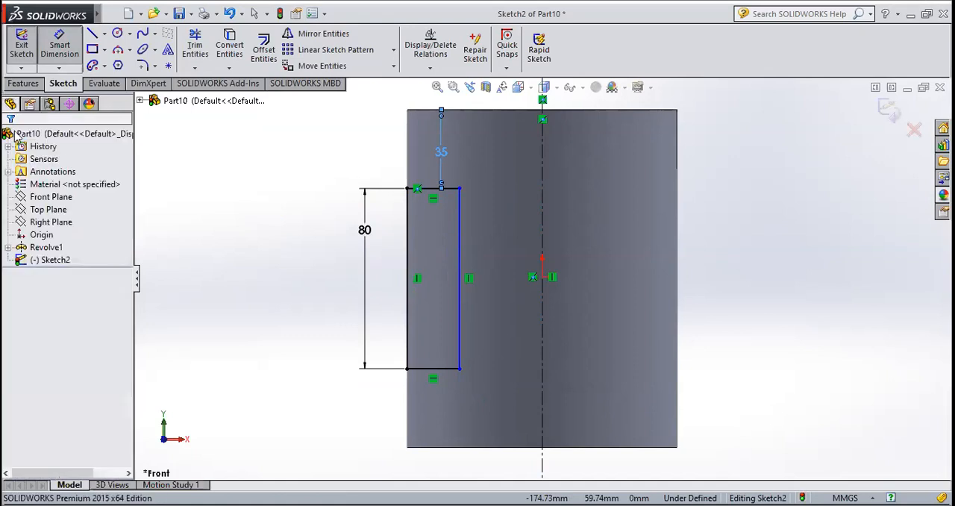
Close the sketch and make a 360-degree Revolved Cut of the rectangle about the centerline to form a groove around the cylinder
left_click(22, 49)
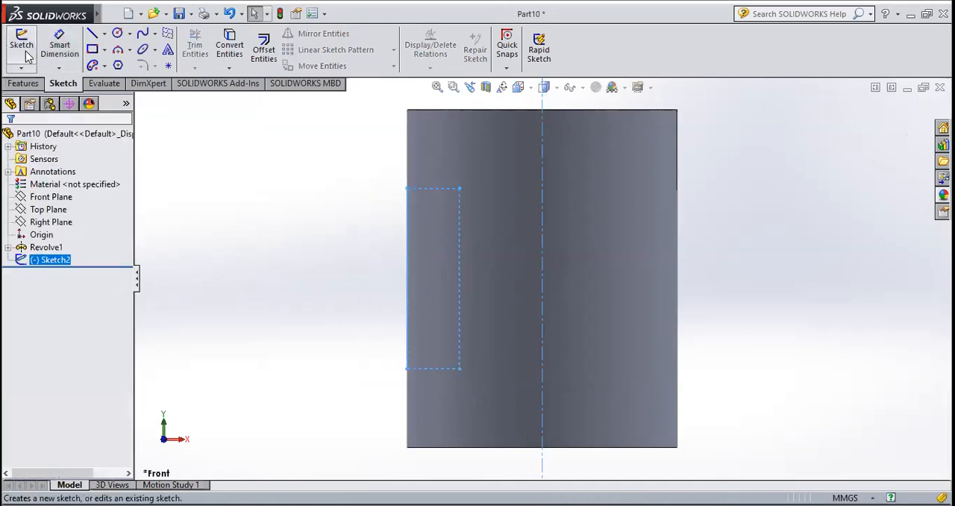
left_click(37, 84)
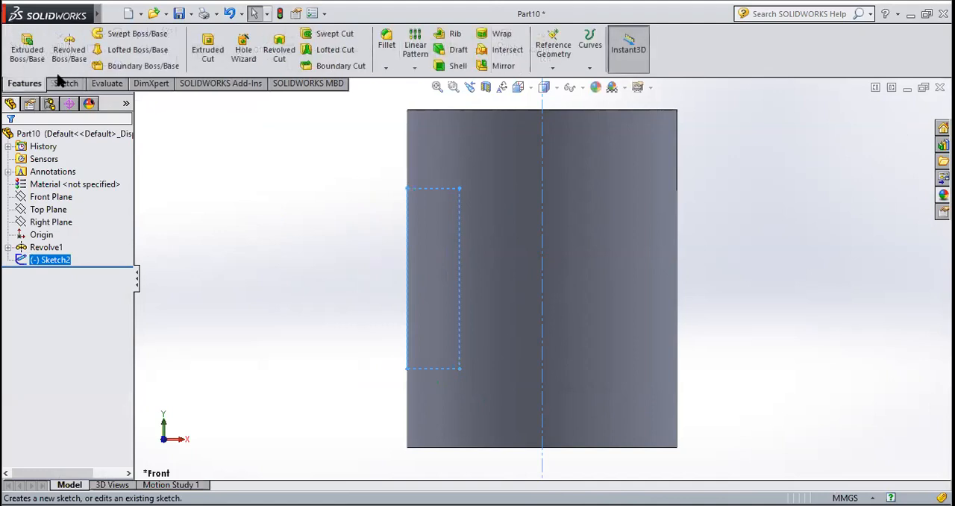
left_click(267, 44)
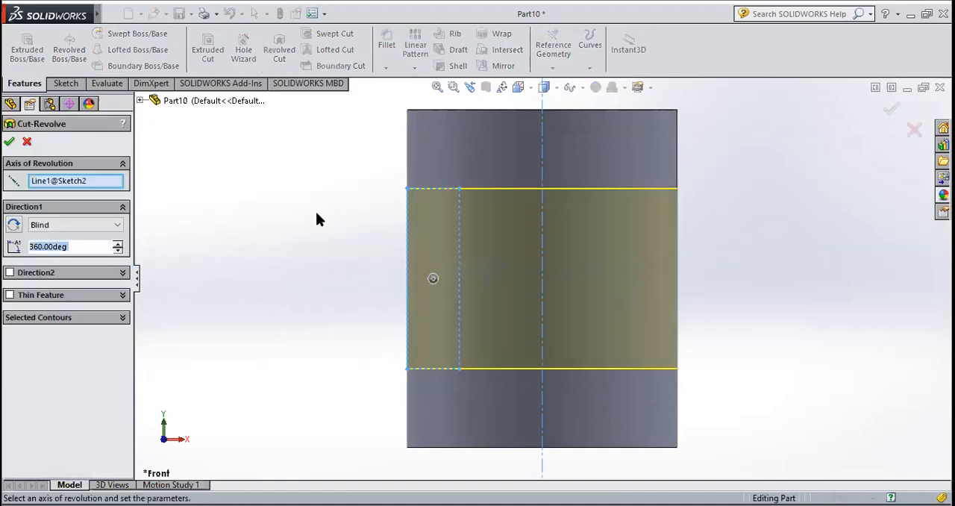
middle_click_drag(352, 265, 326, 308)
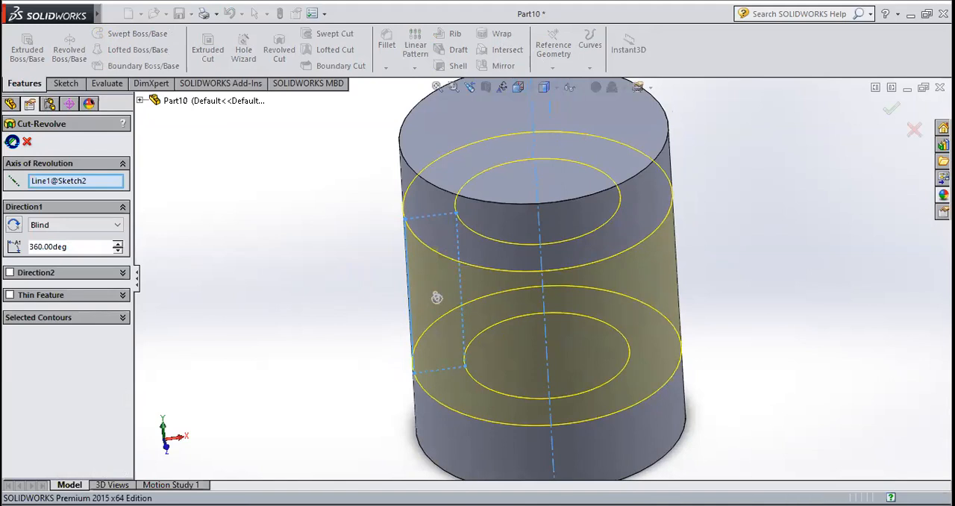
left_click(10, 142)
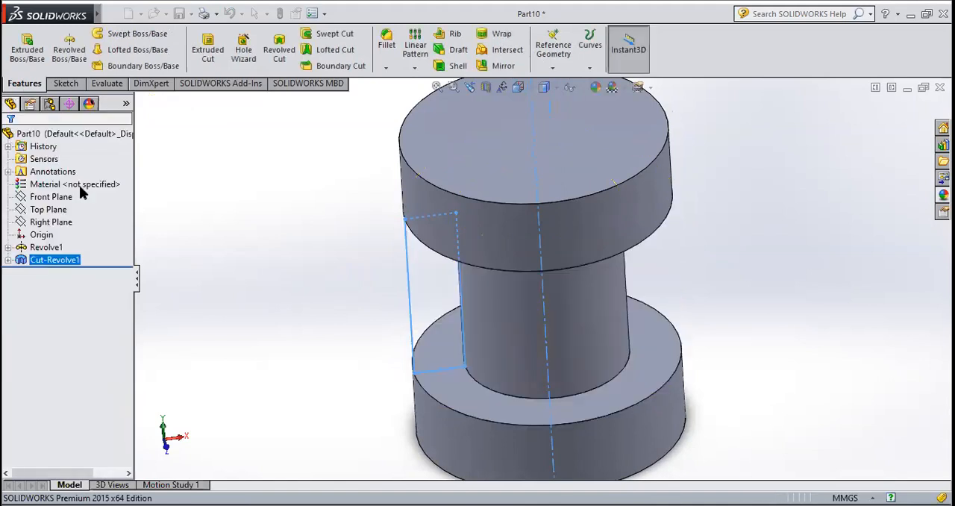
middle_click_drag(209, 235, 301, 143)
scroll(300, 217, "up", 4)
scroll(705, 230, "down", 3)
scroll(660, 234, "up", 3)
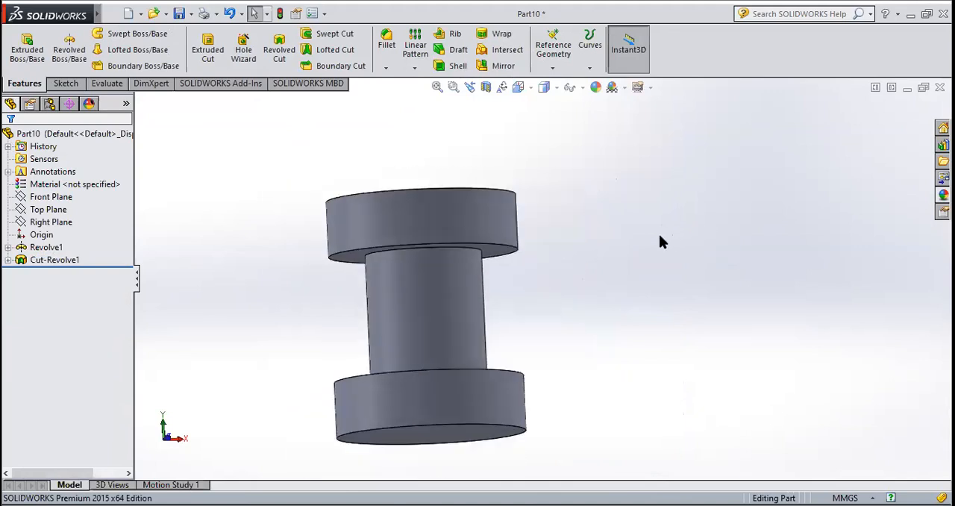
scroll(439, 228, "down", 4)
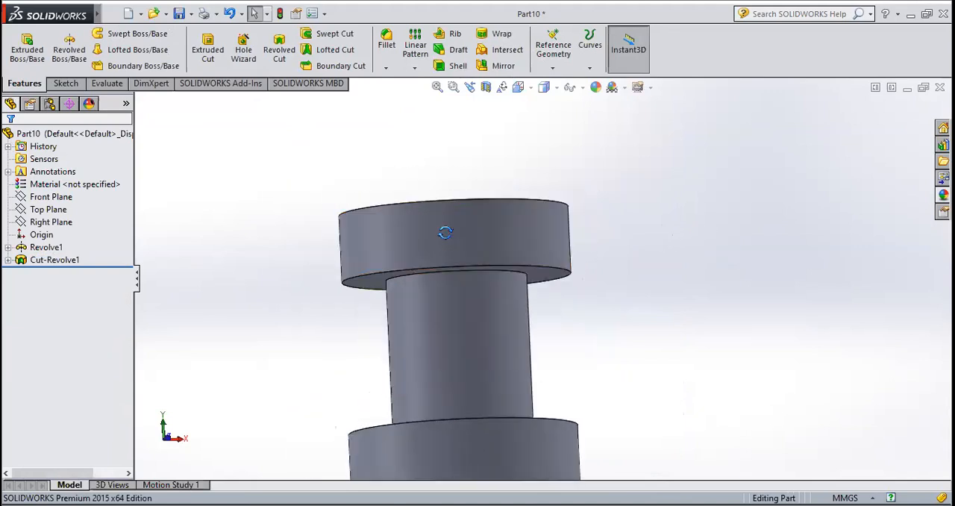
middle_click_drag(438, 229, 469, 264)
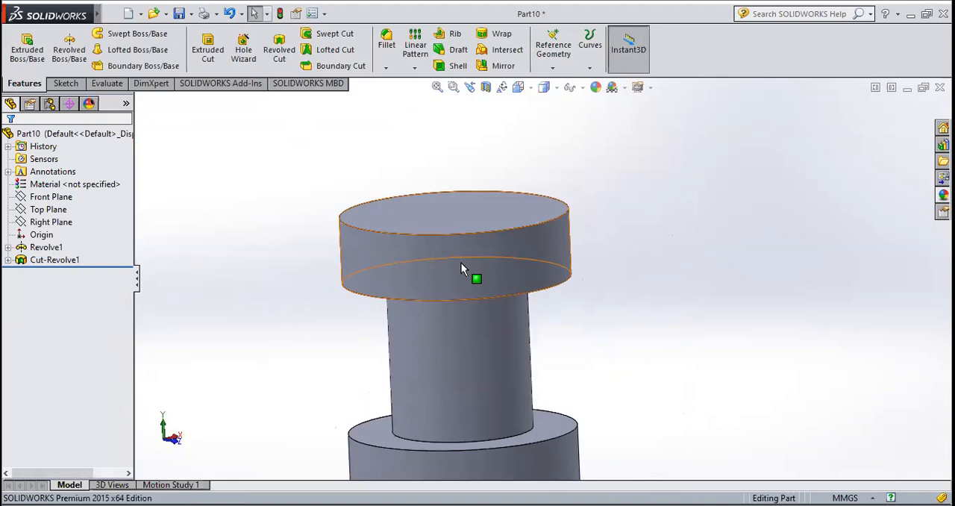
scroll(444, 332, "up", 4)
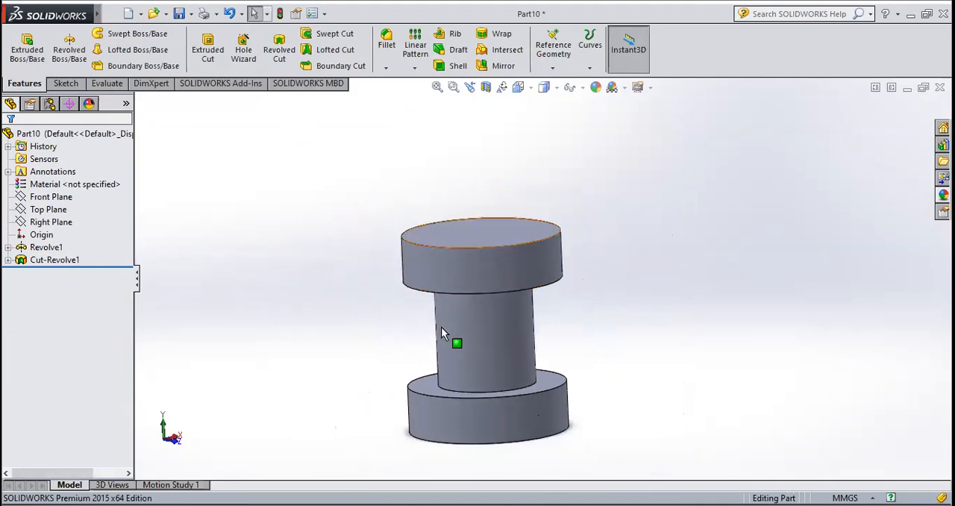
scroll(466, 345, "down", 3)
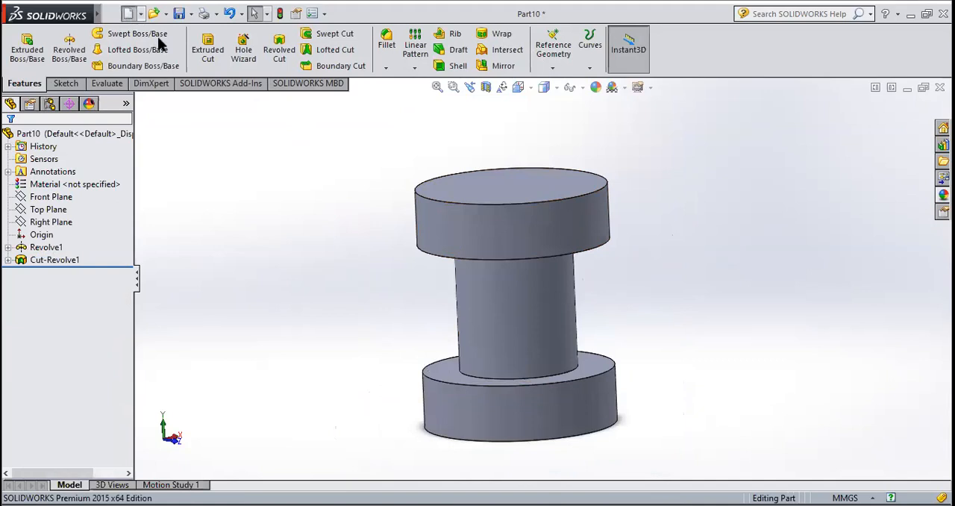
Create a new part and start a sketch on the Front Plane
left_click(513, 400)
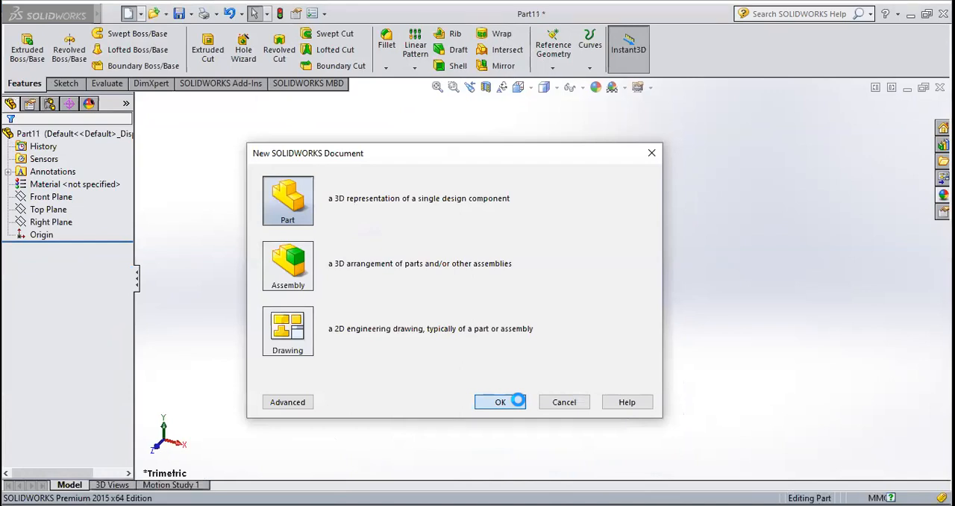
left_click(64, 83)
left_click(21, 43)
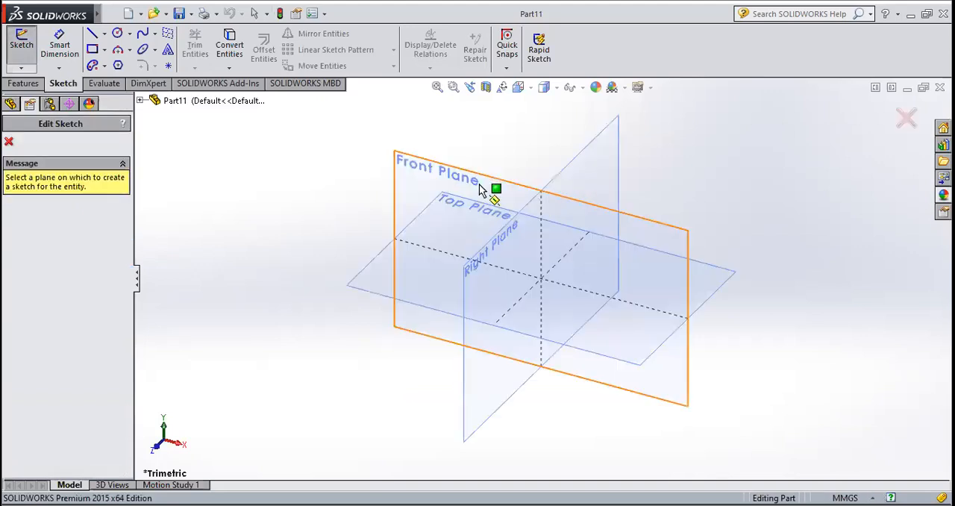
left_click(480, 183)
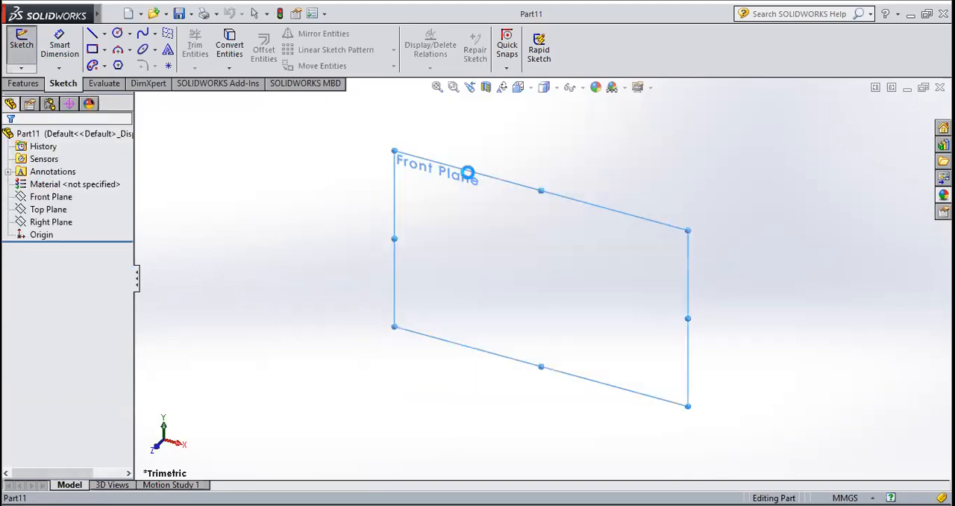
Draw a center rectangle about 140 mm wide, centered on the origin
left_click(105, 50)
left_click(131, 79)
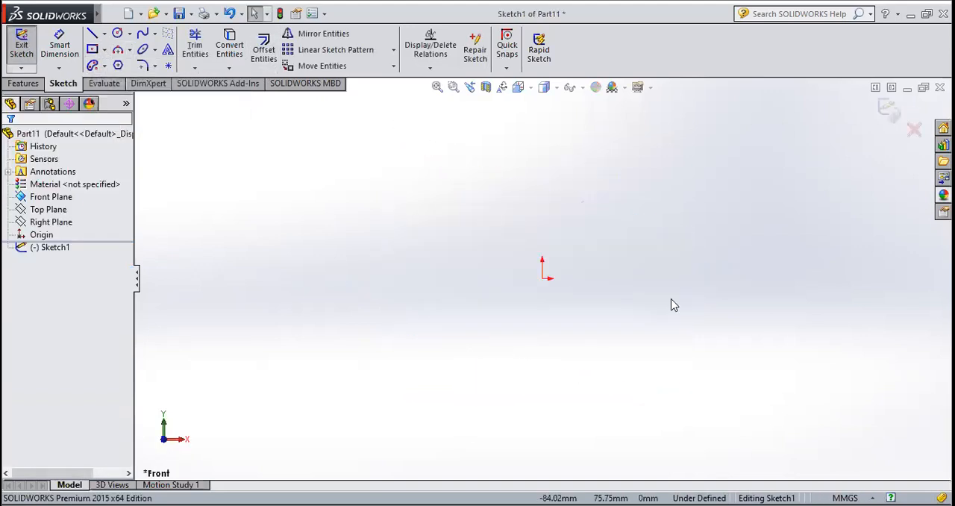
left_click(542, 279)
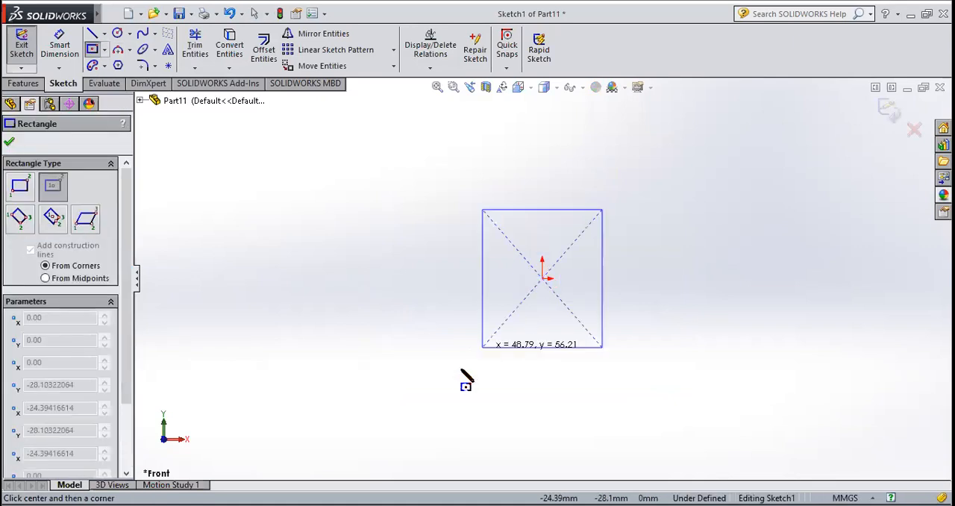
left_click(371, 409)
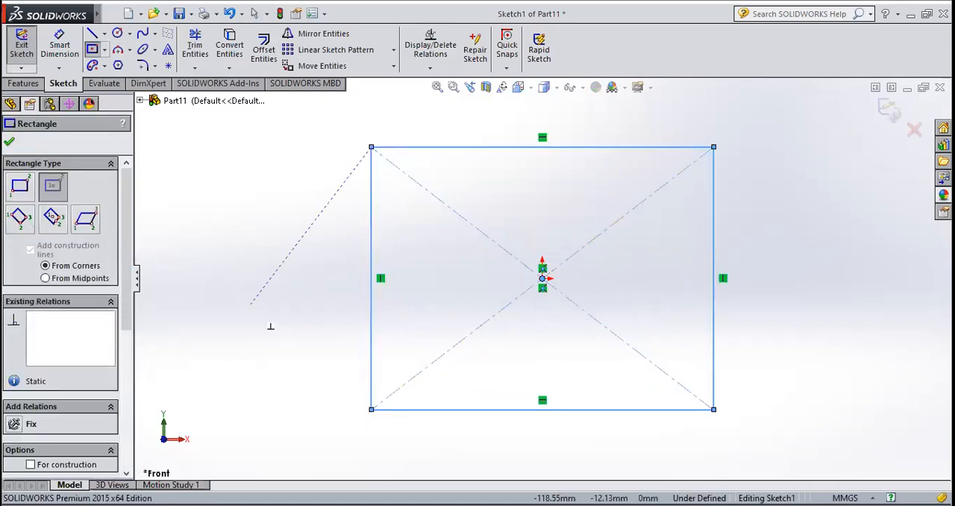
left_click(10, 145)
Close the sketch and extrude the rectangle 80 mm from the sketch plane using the Mid Plane end condition
left_click(22, 44)
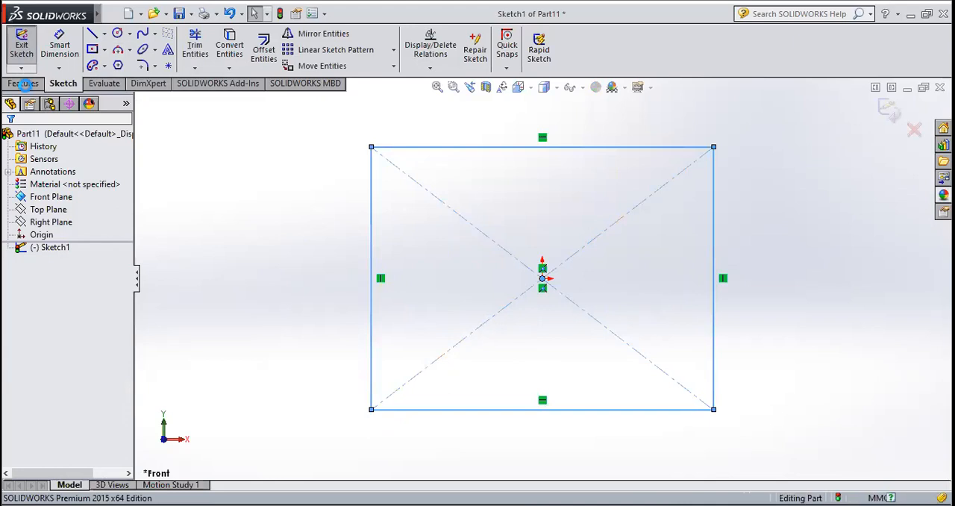
left_click(24, 84)
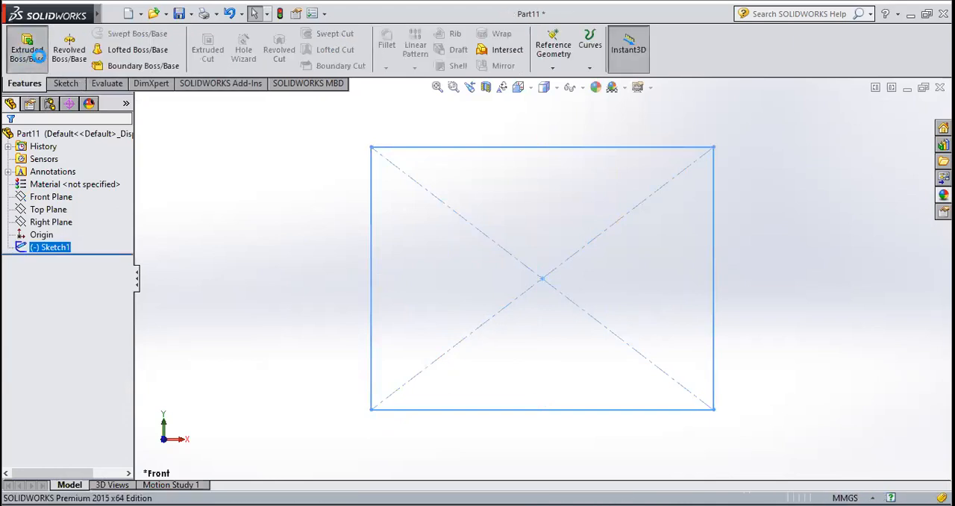
left_click(37, 56)
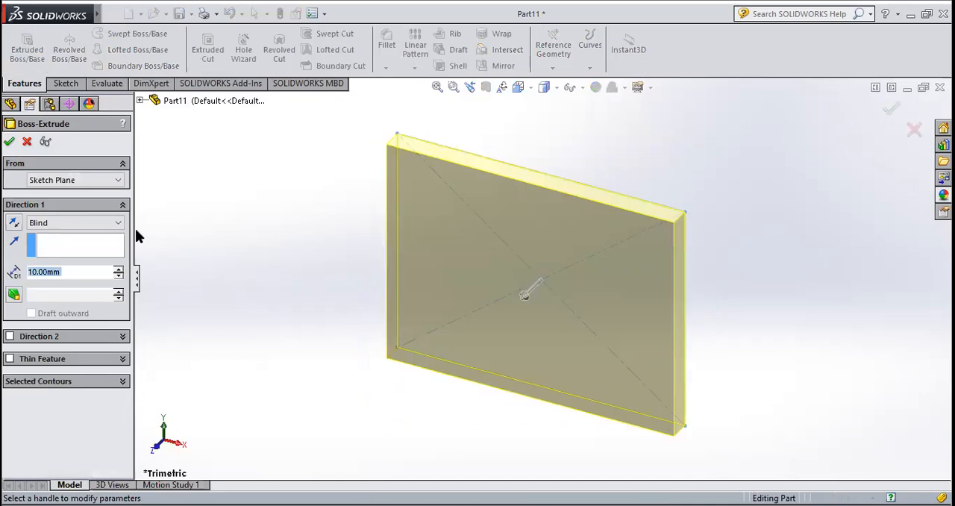
left_click(75, 180)
left_click(78, 192)
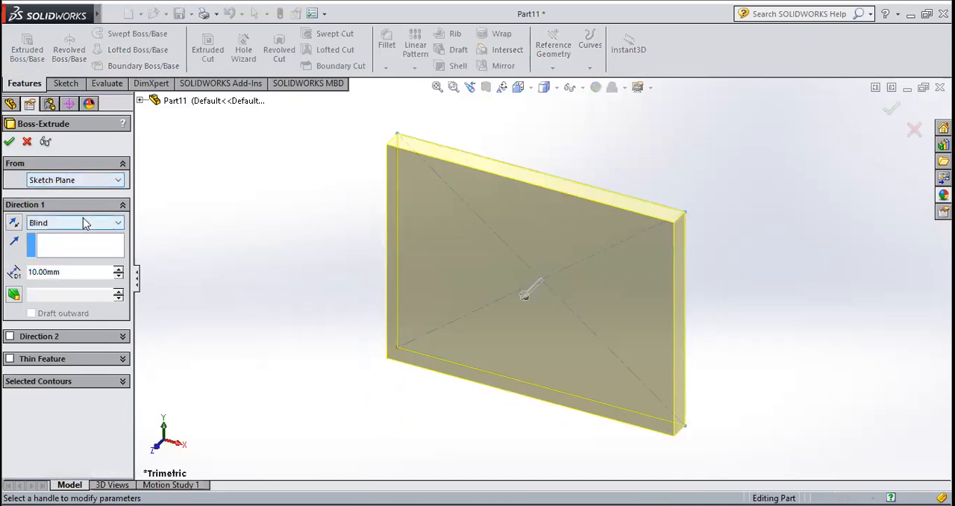
left_click(83, 221)
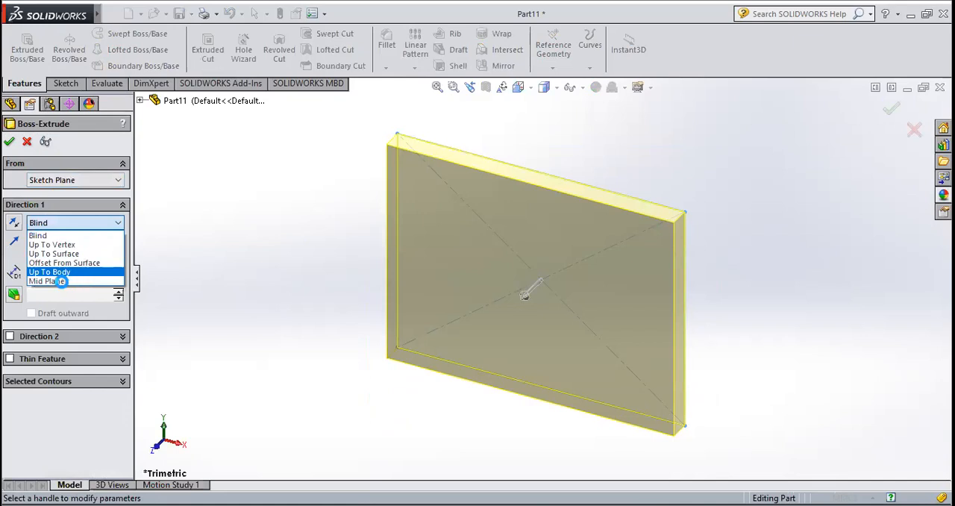
left_click(58, 281)
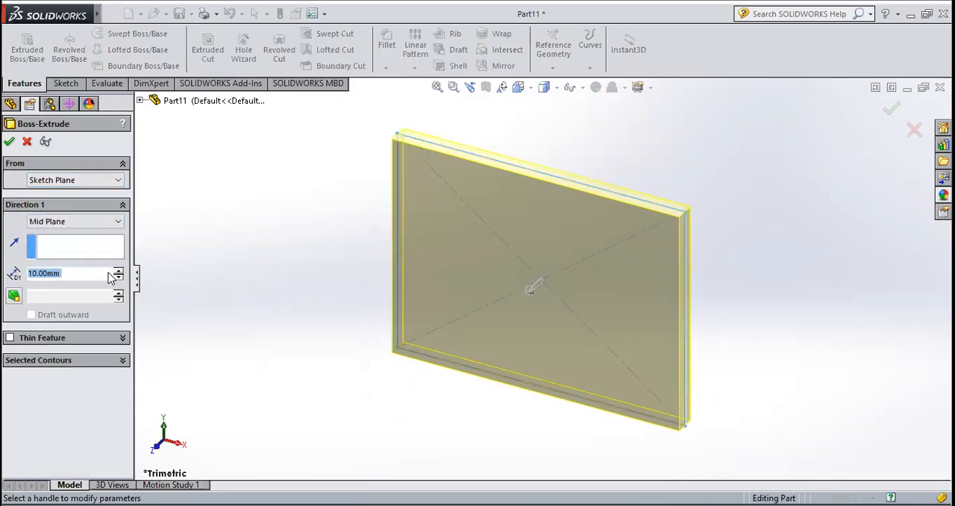
left_click_drag(119, 274, 118, 275)
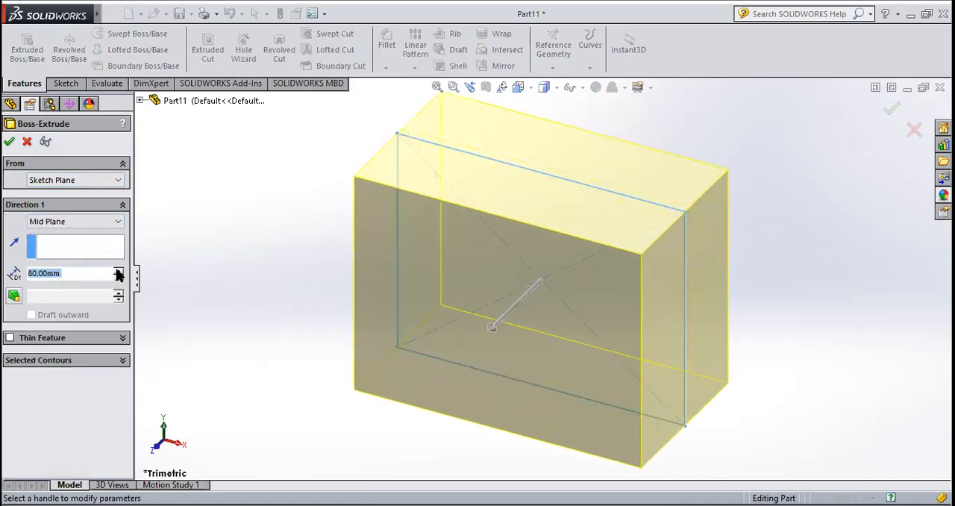
left_click(10, 142)
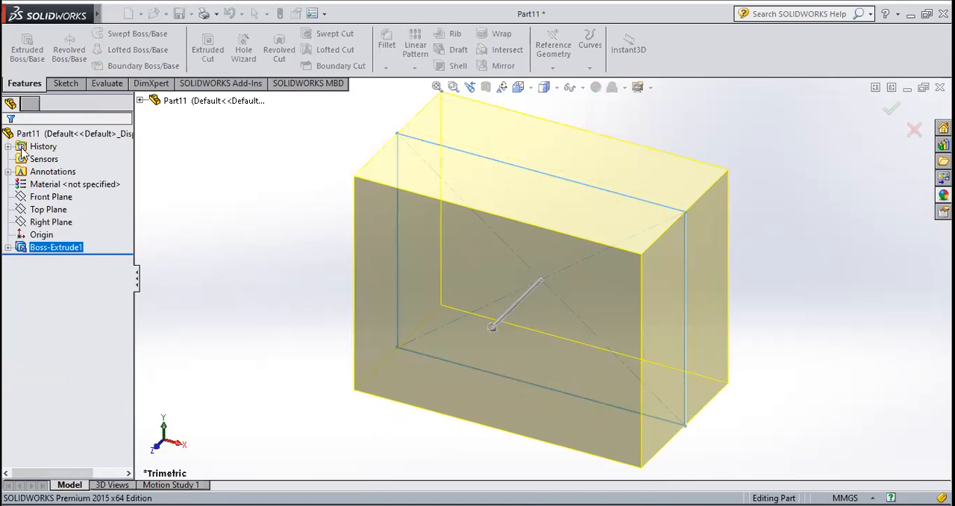
Shell the block with a 10 mm wall thickness, removing its large front face
left_click(332, 226)
middle_click_drag(316, 284, 336, 239)
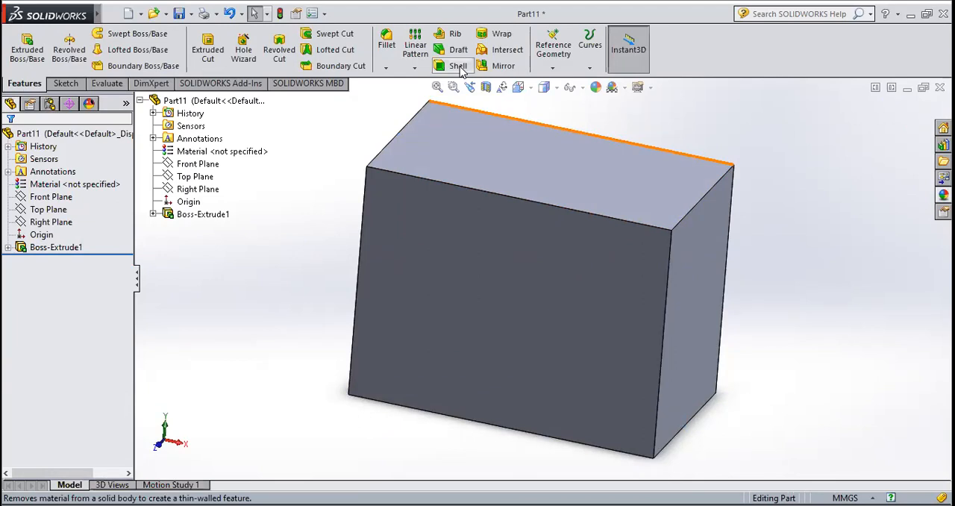
left_click(458, 67)
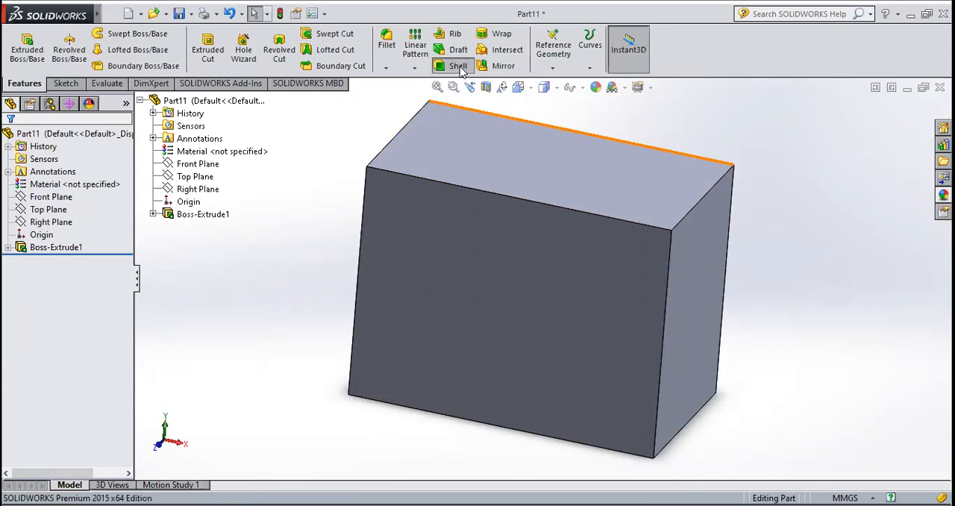
left_click(461, 326)
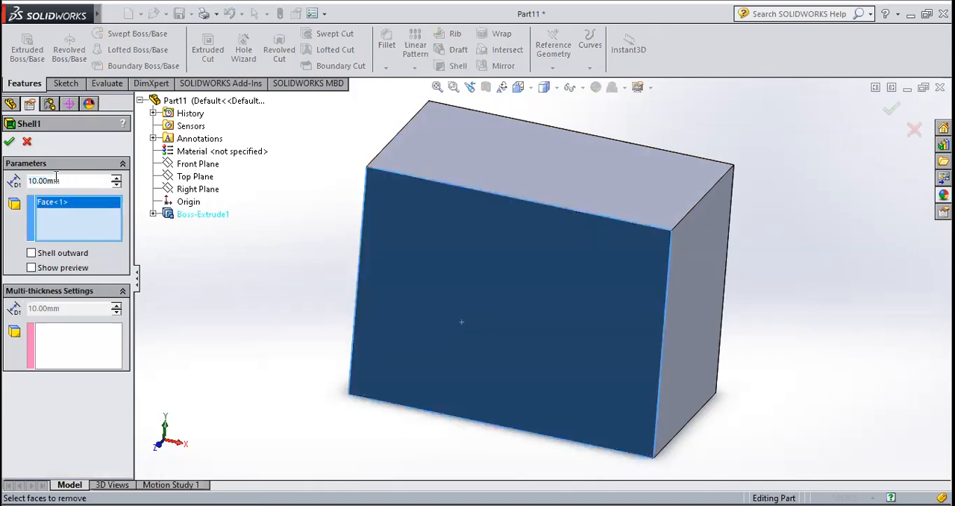
left_click(9, 144)
Start a sketch on the shelled box's front rim face and orient the view normal to it
middle_click_drag(251, 366, 298, 270)
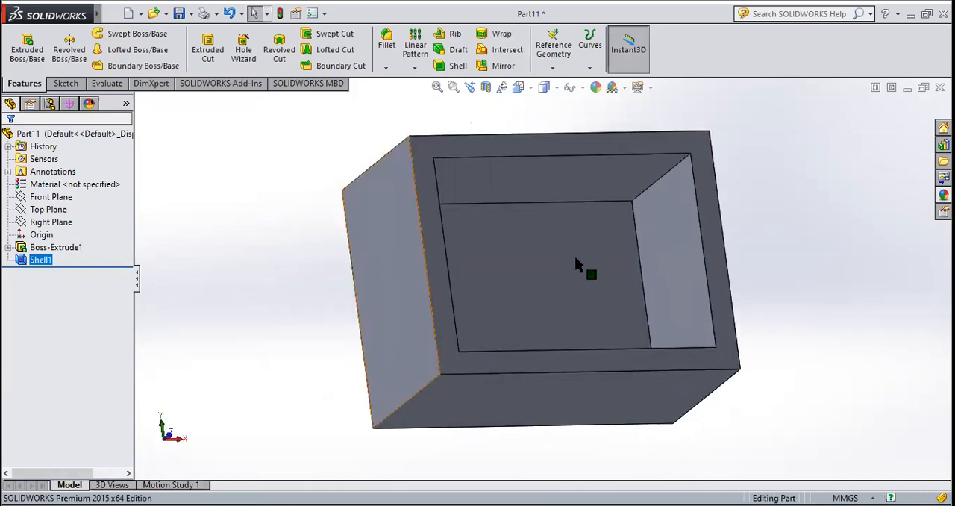
scroll(597, 256, "down", 3)
middle_click_drag(596, 317, 602, 356)
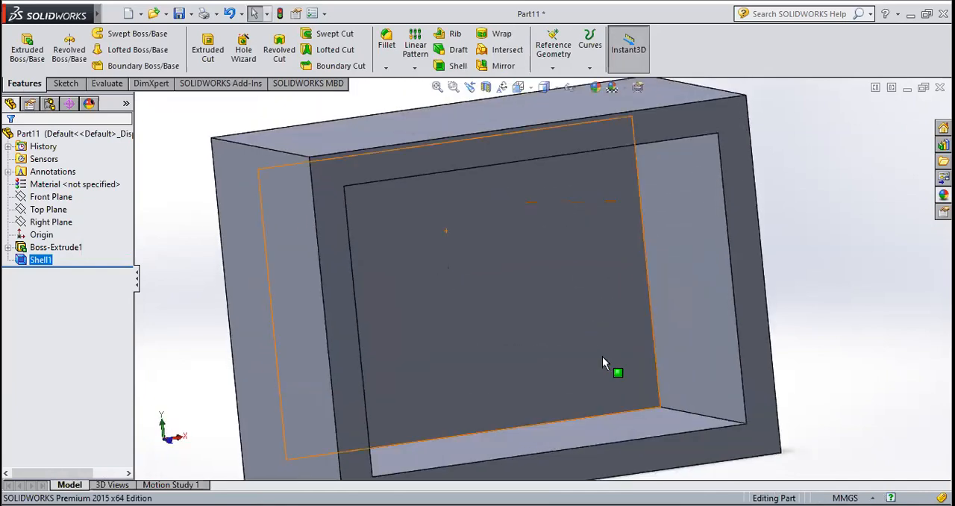
left_click(614, 132)
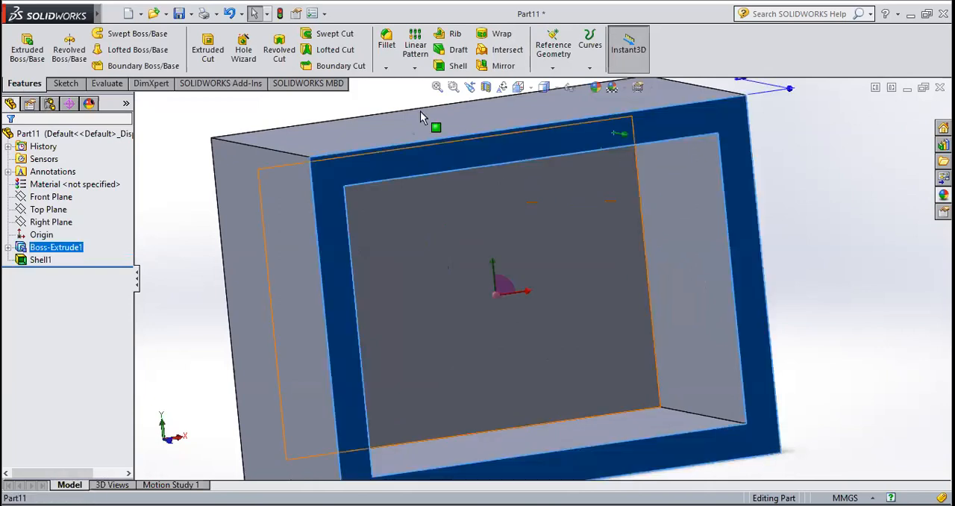
left_click(72, 86)
left_click(21, 45)
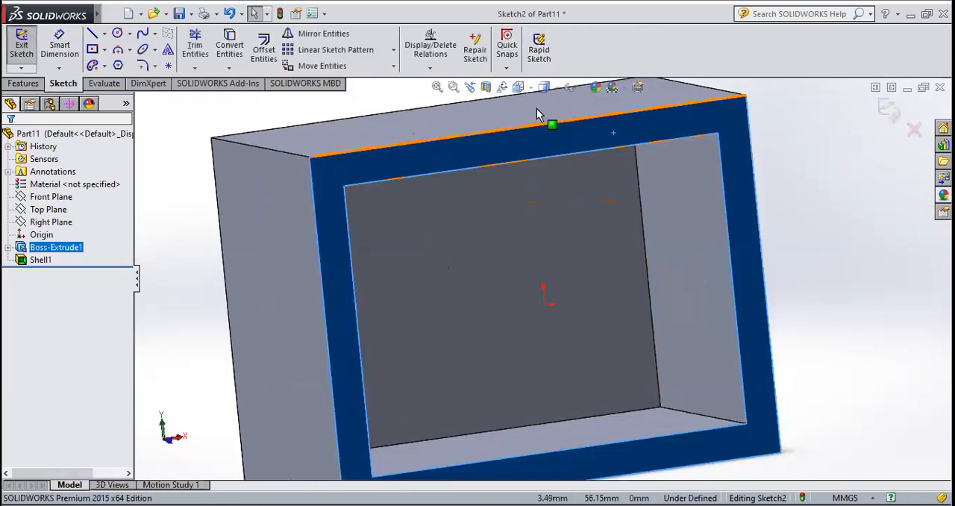
left_click(526, 85)
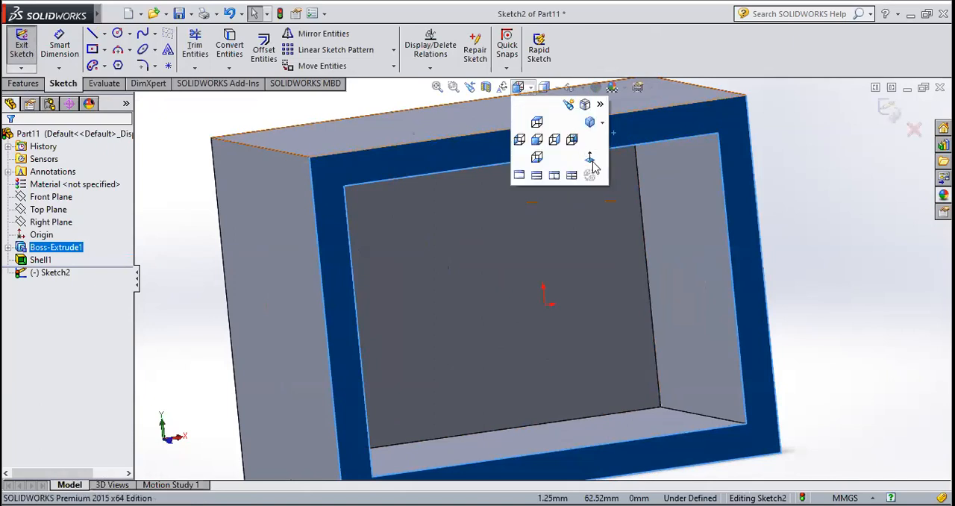
left_click(590, 158)
scroll(608, 153, "down", 3)
scroll(519, 260, "up", 3)
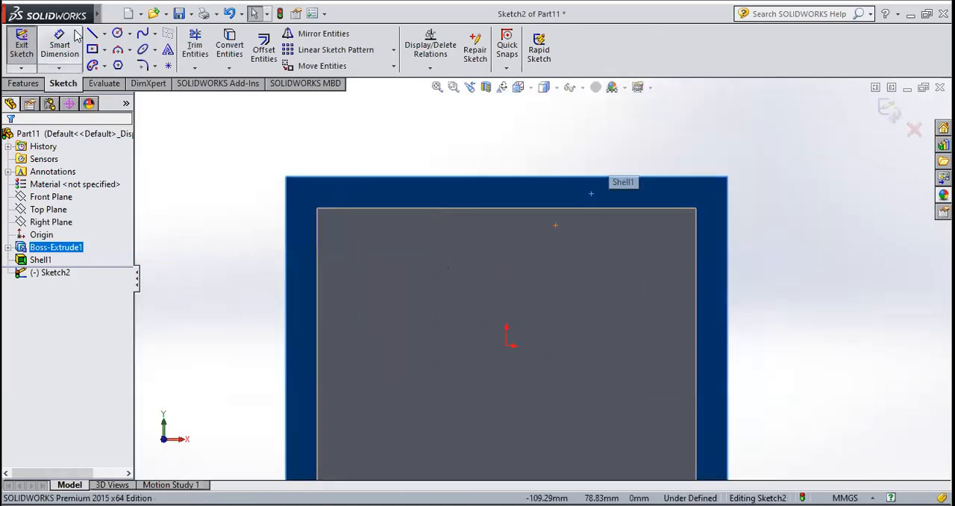
left_click(76, 38)
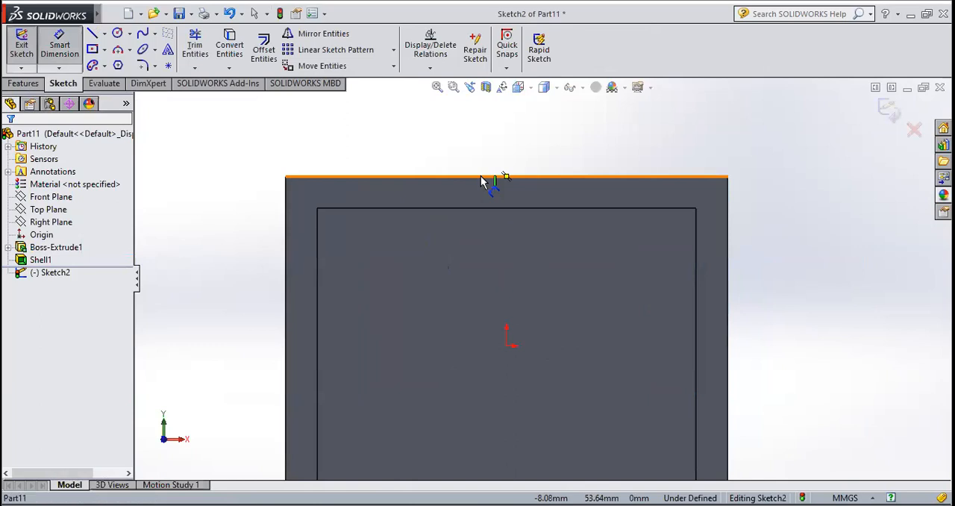
left_click(481, 178)
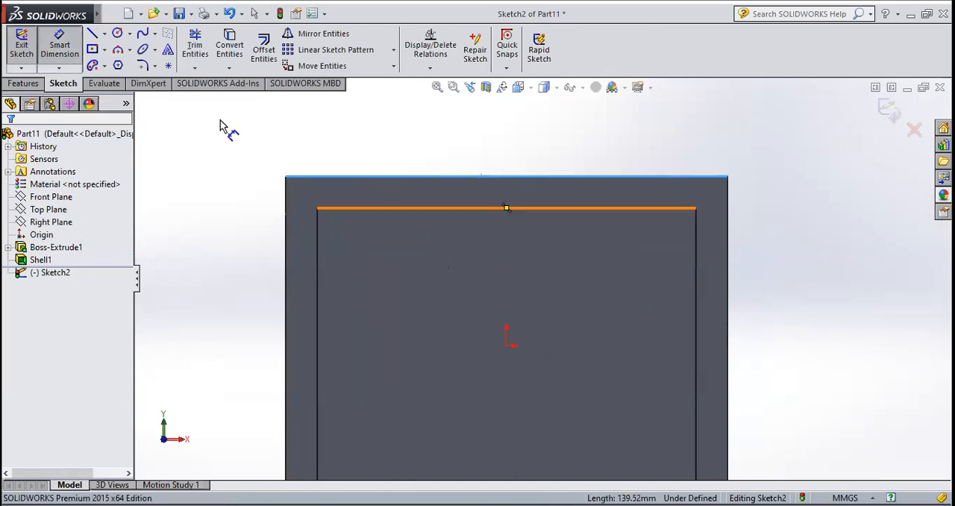
key("Escape")
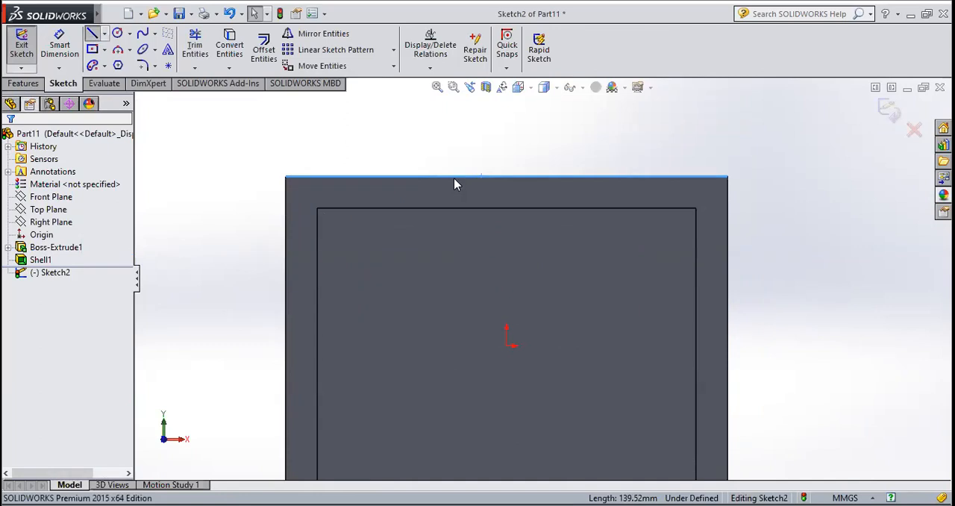
Sketch a vertical line about 10 mm long across the upper wall of the rim, from its outer edge to its inner edge
key("l")
scroll(522, 196, "down", 3)
left_click(575, 184)
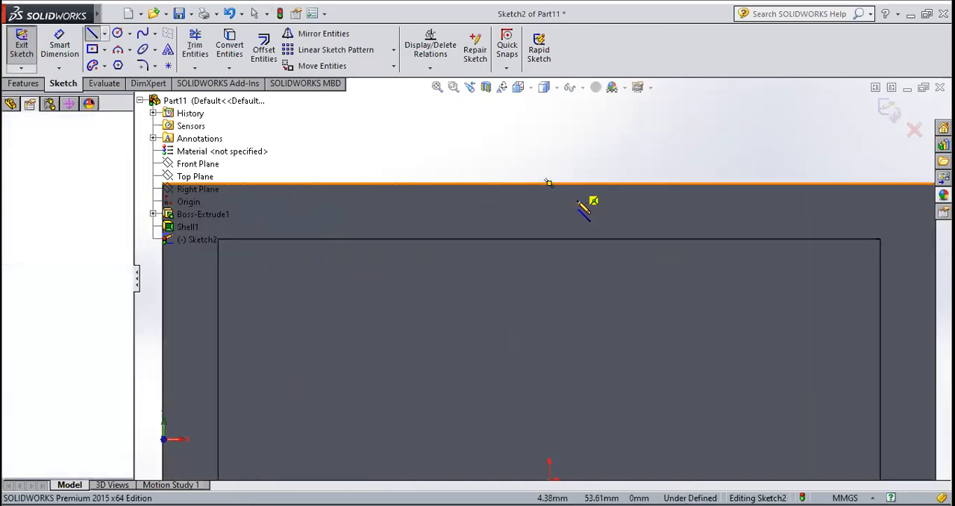
left_click(582, 240)
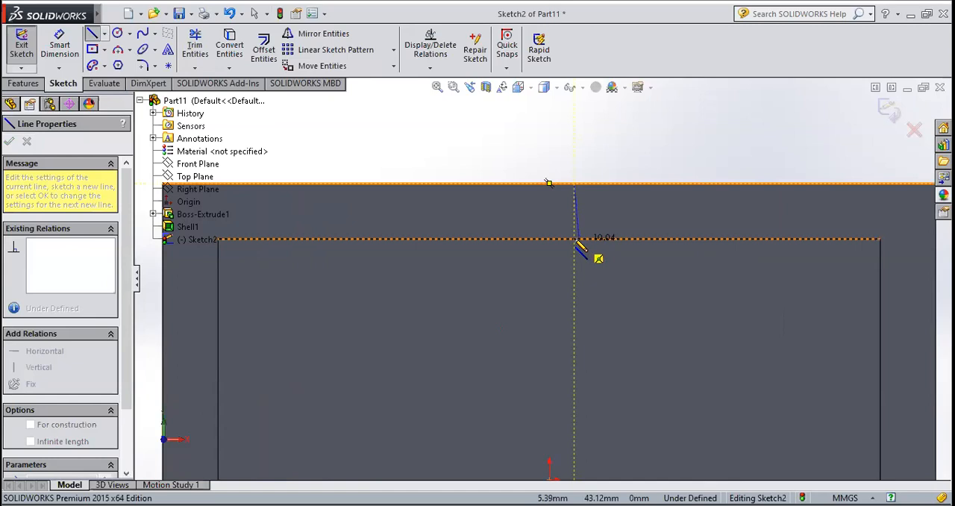
left_click(575, 241)
Measure the upper wall's thickness by trying a Smart Dimension on the vertical line crossing it
left_click(67, 53)
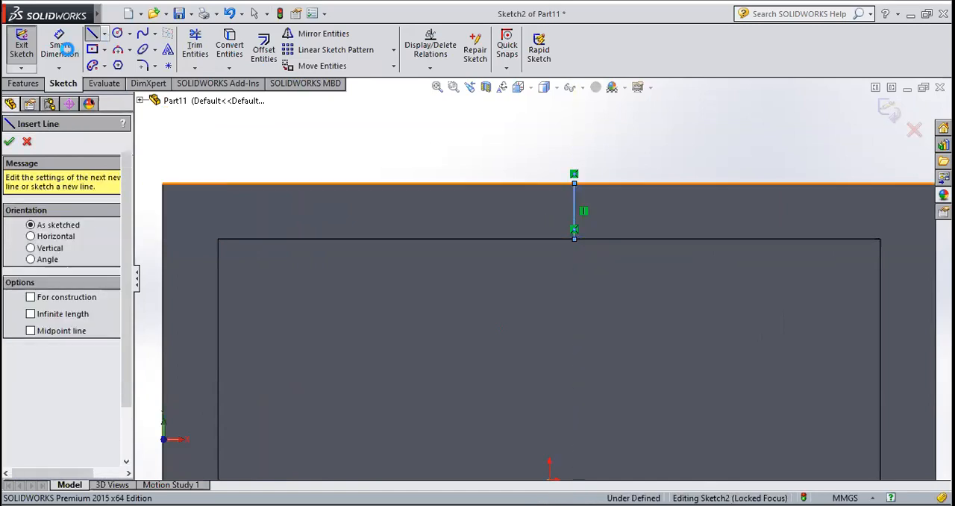
left_click(68, 52)
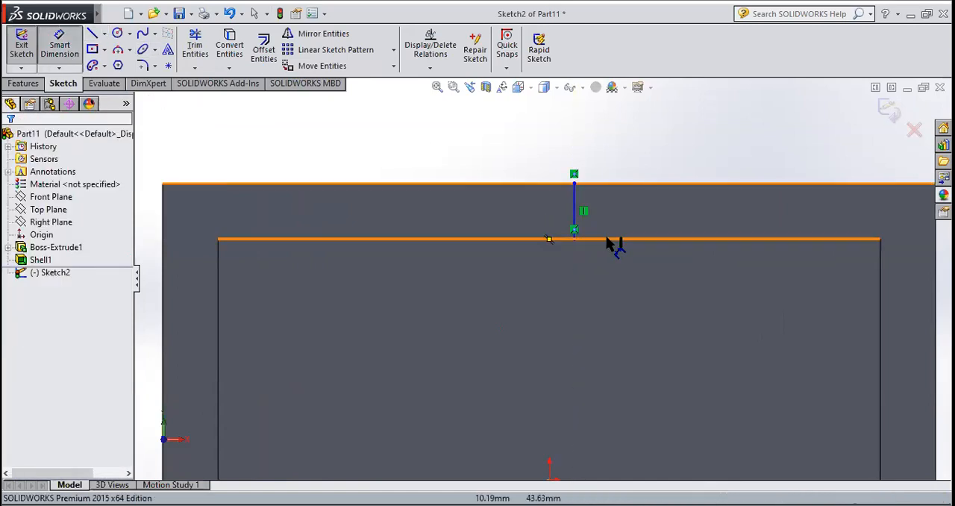
left_click(575, 213)
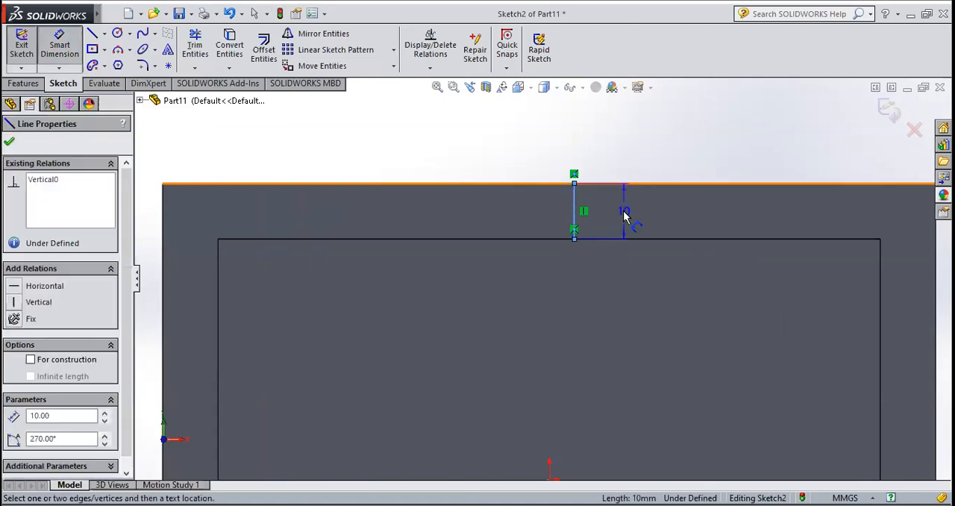
left_click(626, 215)
left_click(564, 285)
scroll(539, 224, "up", 6)
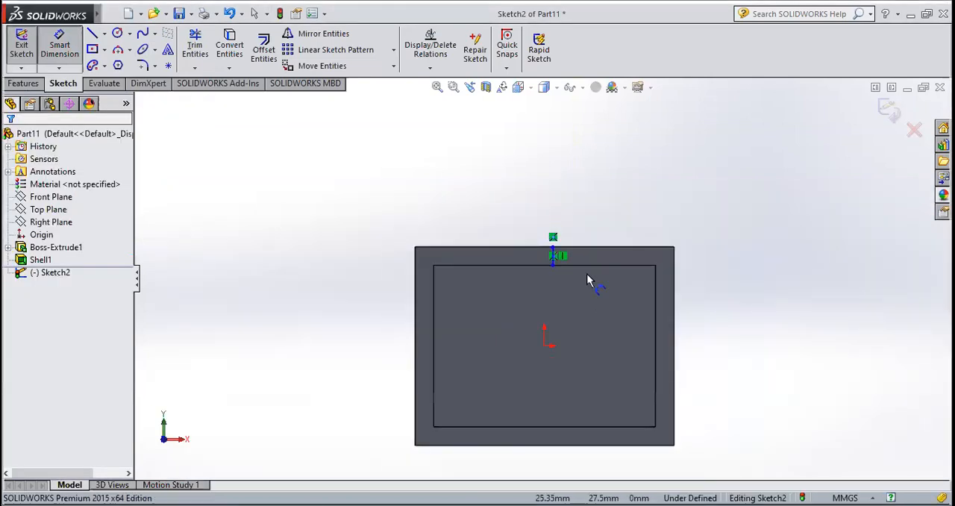
Delete the vertical line from the rim sketch and exit the empty sketch
key("Escape")
left_click_drag(613, 184, 481, 315)
left_click(205, 164)
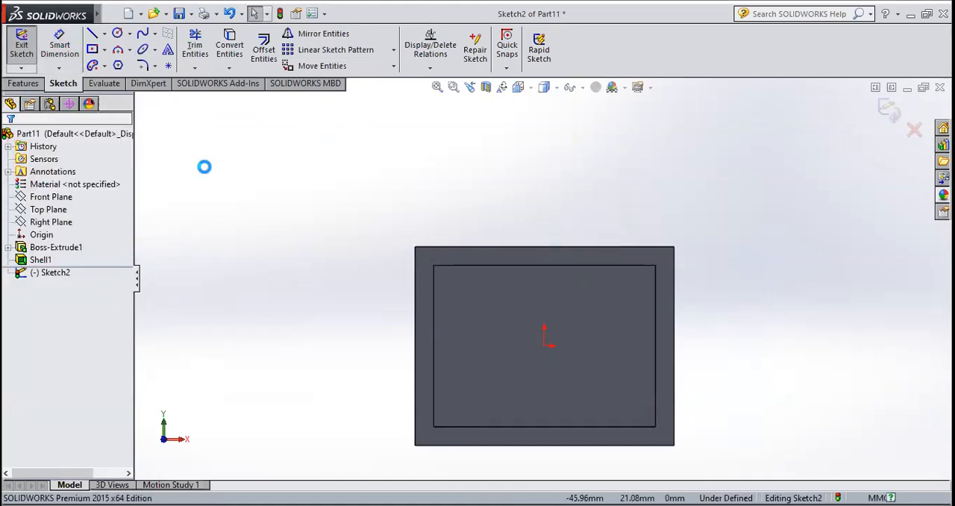
left_click(35, 47)
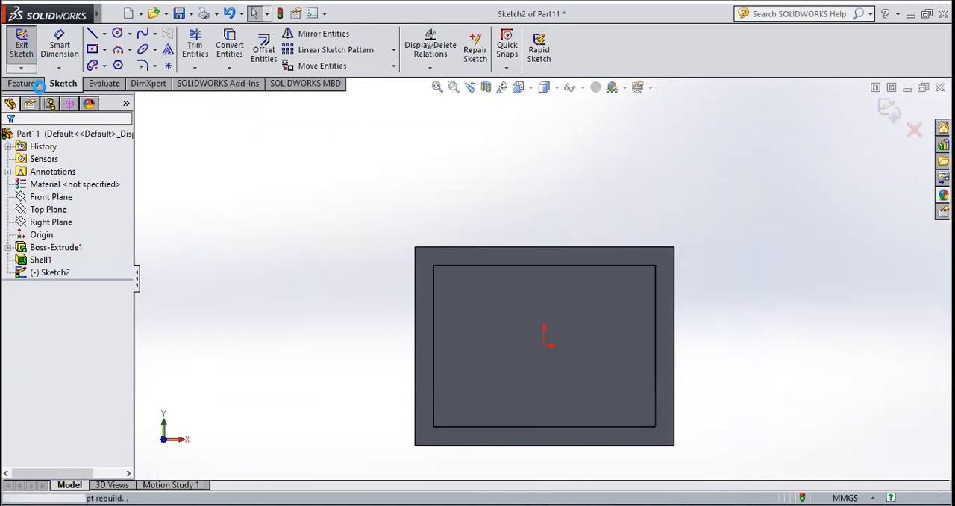
left_click(23, 83)
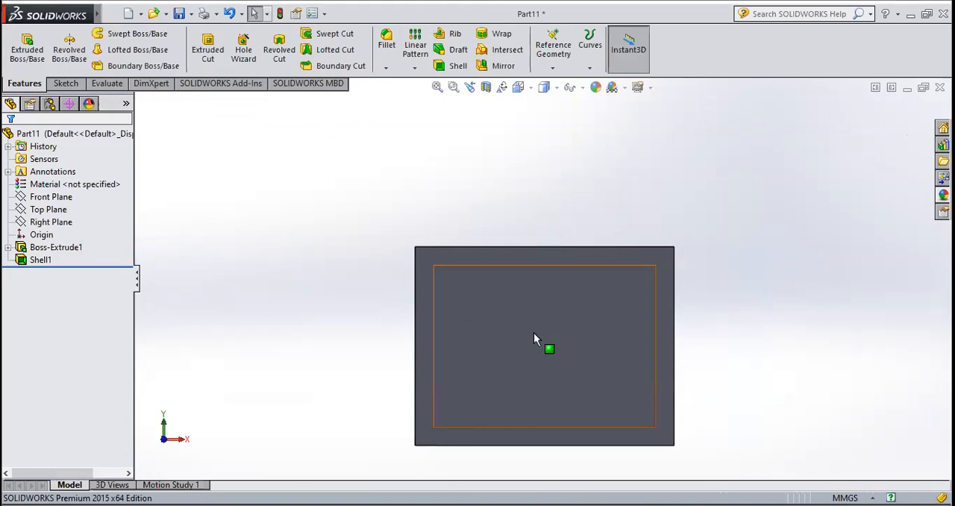
Delete the Shell feature from the part to restore the solid block
middle_click_drag(531, 371, 527, 415)
scroll(482, 312, "down", 2)
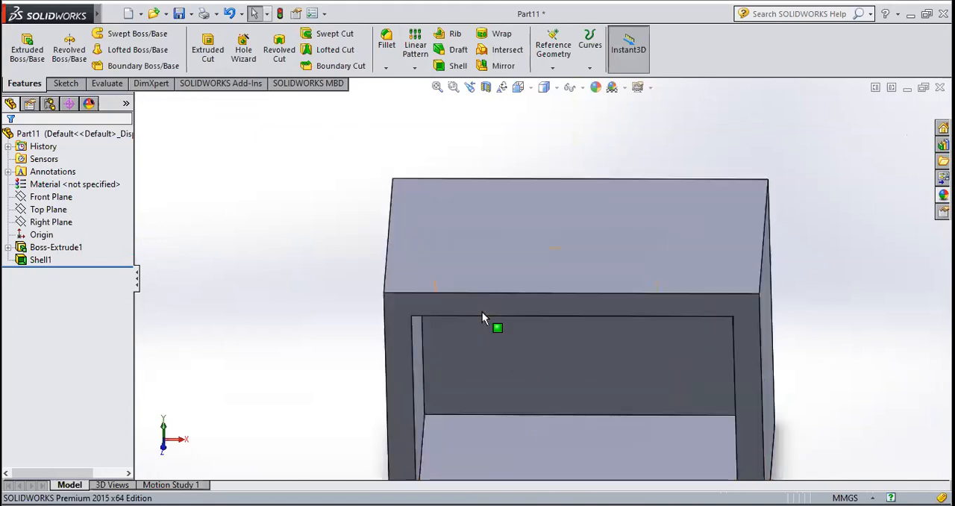
left_click(34, 260)
right_click(30, 260)
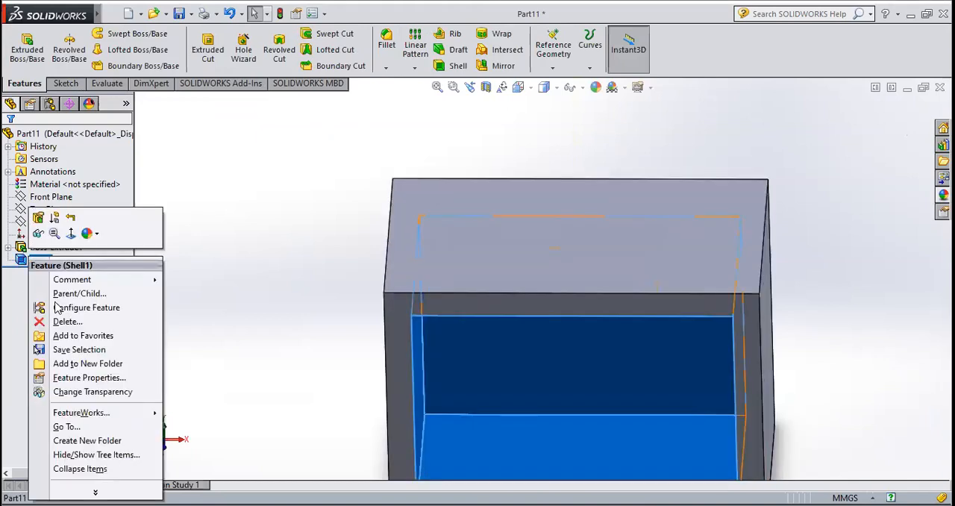
left_click(56, 315)
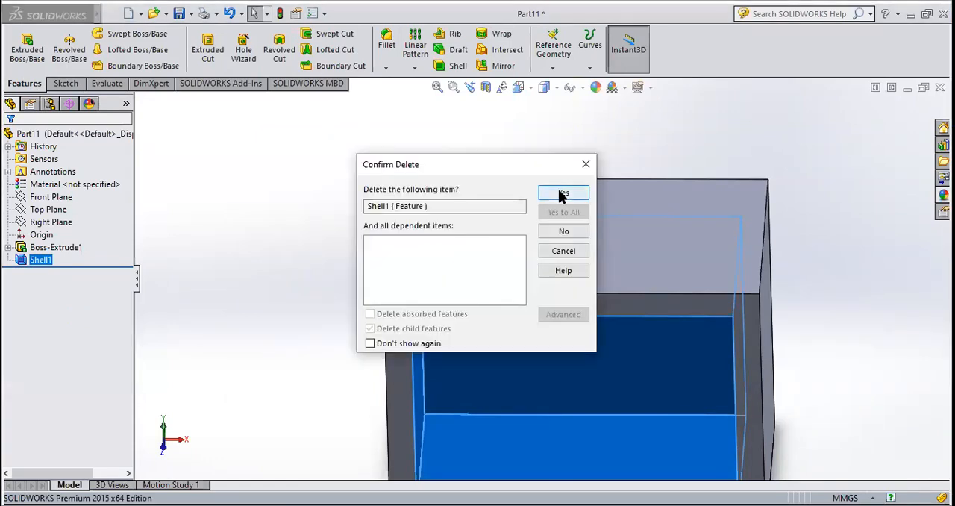
left_click(563, 194)
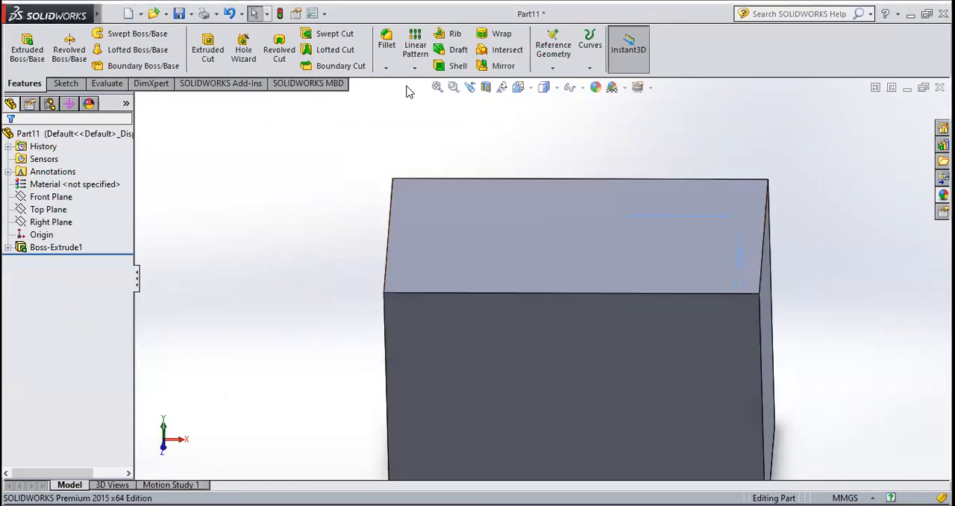
Chamfer the block's upper front edge using Distance distance, 30 mm along the top face and 10 mm down the front face
left_click(386, 68)
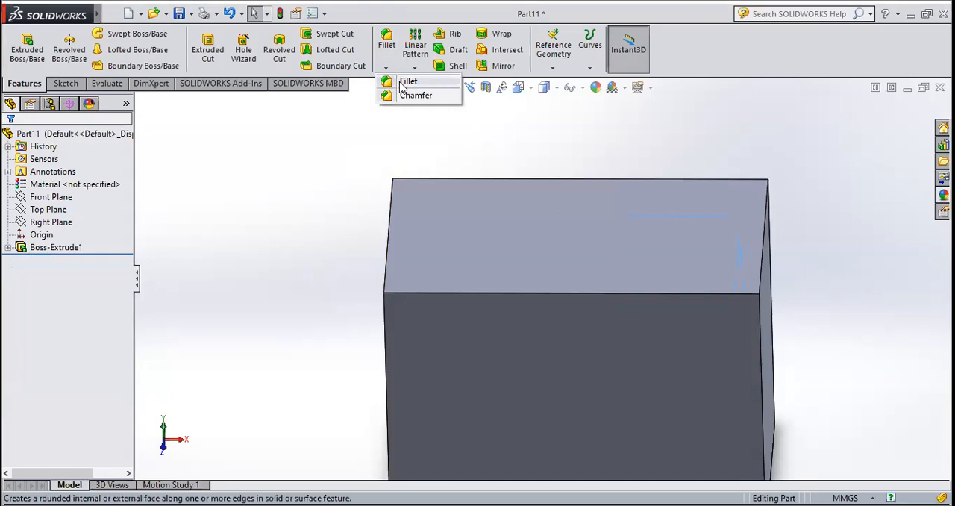
left_click(409, 95)
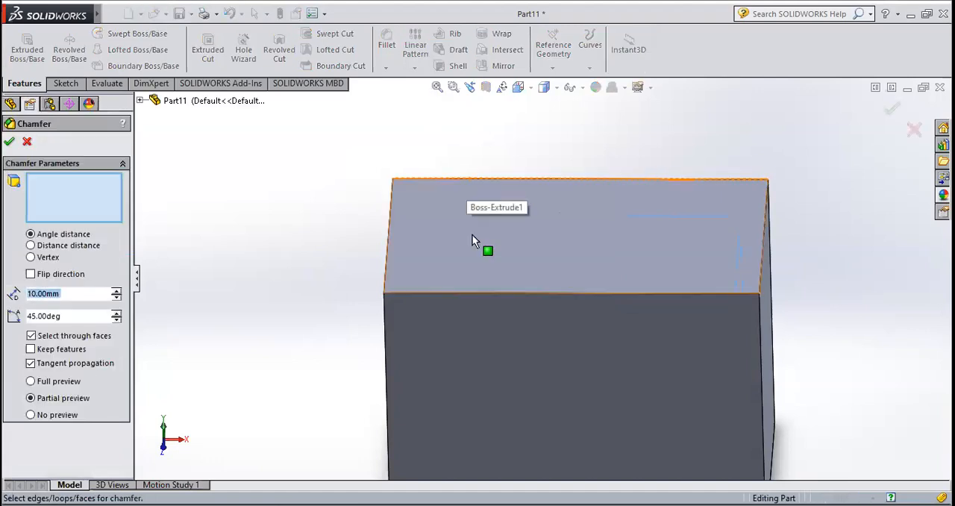
left_click(471, 295)
middle_click_drag(316, 341, 381, 380)
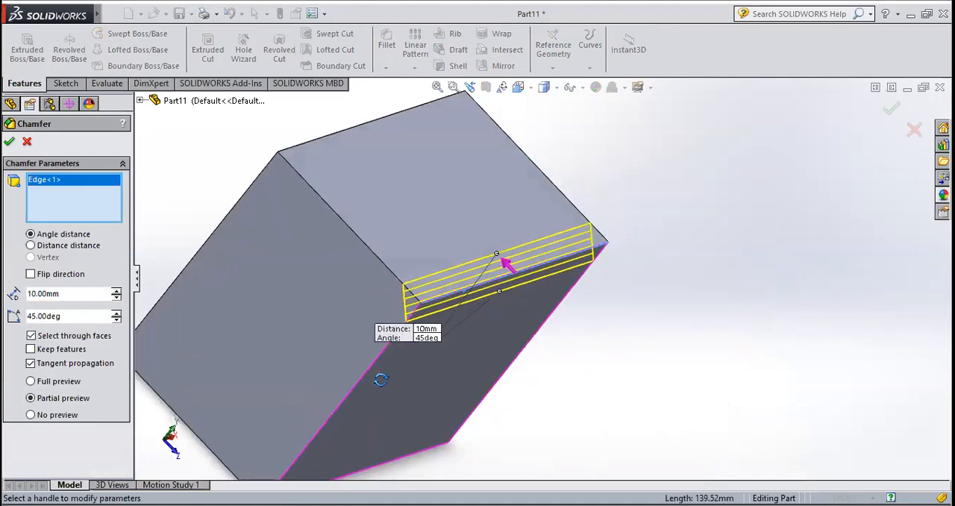
scroll(467, 363, "down", 3)
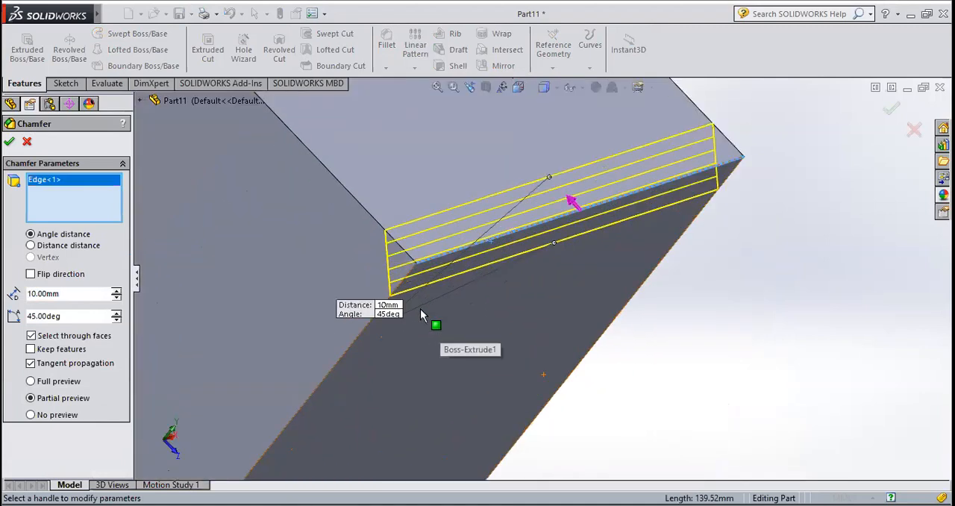
left_click(93, 248)
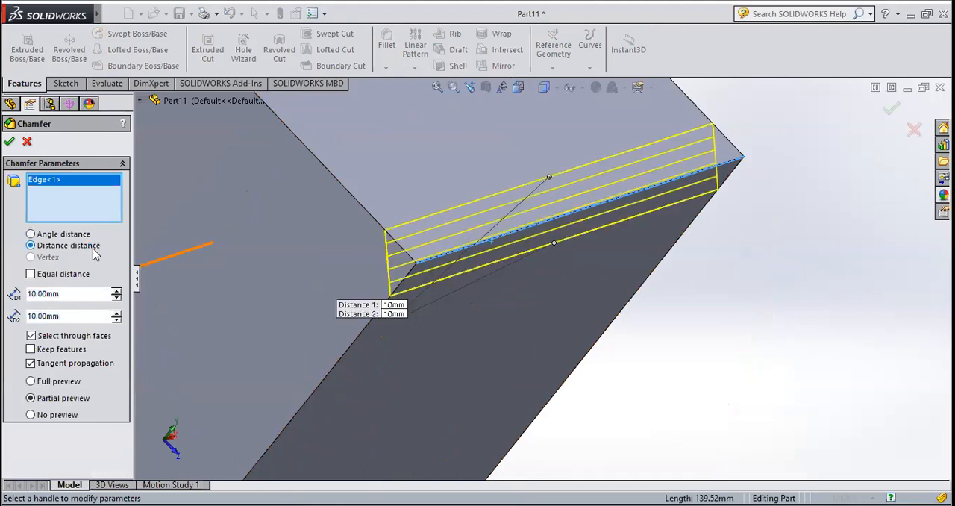
scroll(608, 305, "up", 3)
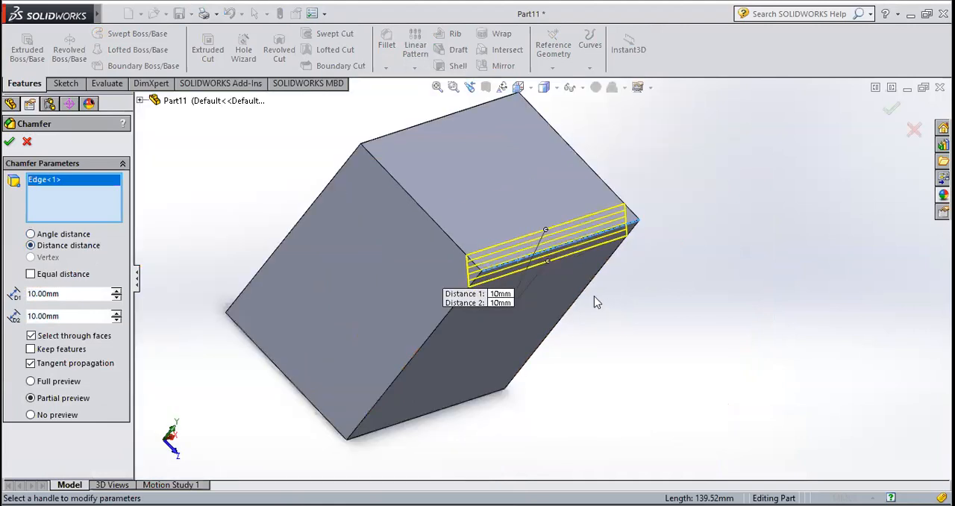
left_click(116, 291)
left_click(117, 290)
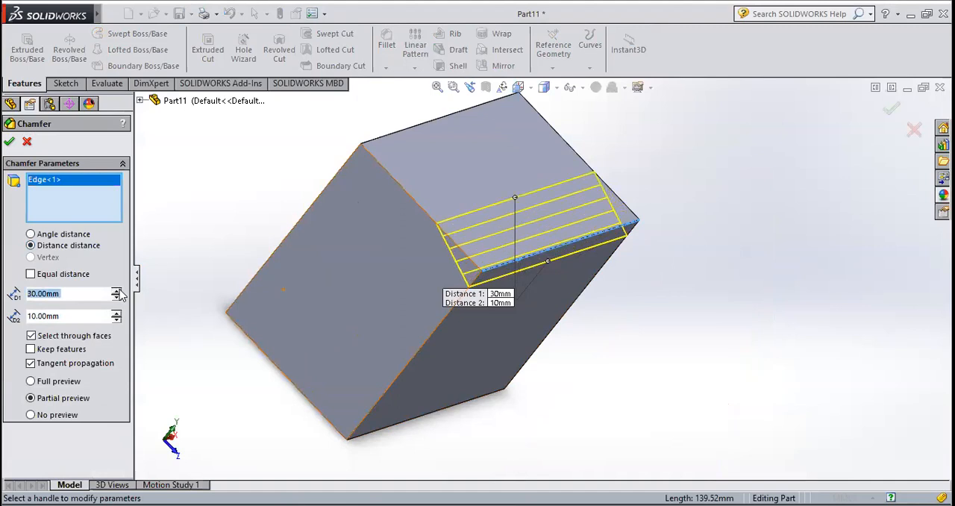
left_click(9, 141)
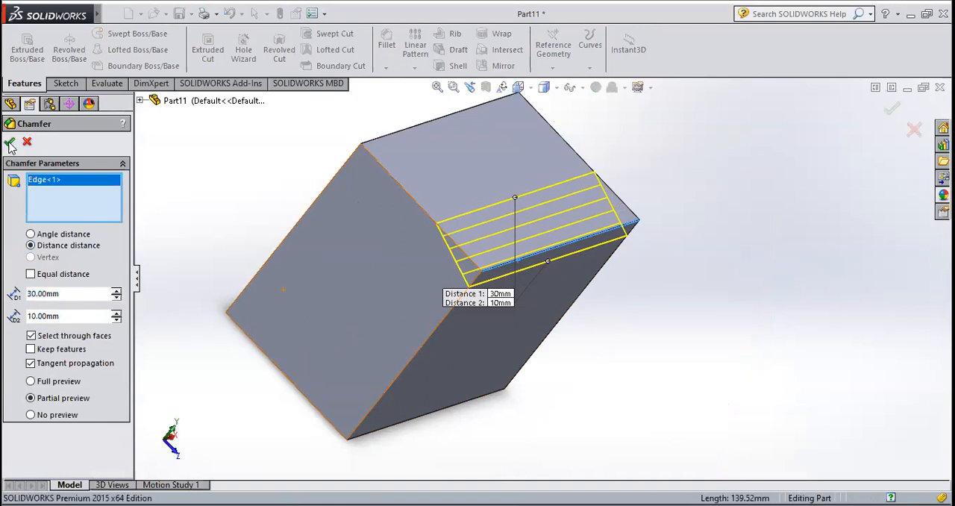
left_click(275, 173)
Start an Angle distance chamfer on the block's lower rear edge, diagonally opposite the first chamfer, with a 35 degree angle
middle_click_drag(296, 229, 312, 312)
scroll(312, 312, "up", 4)
scroll(544, 209, "down", 3)
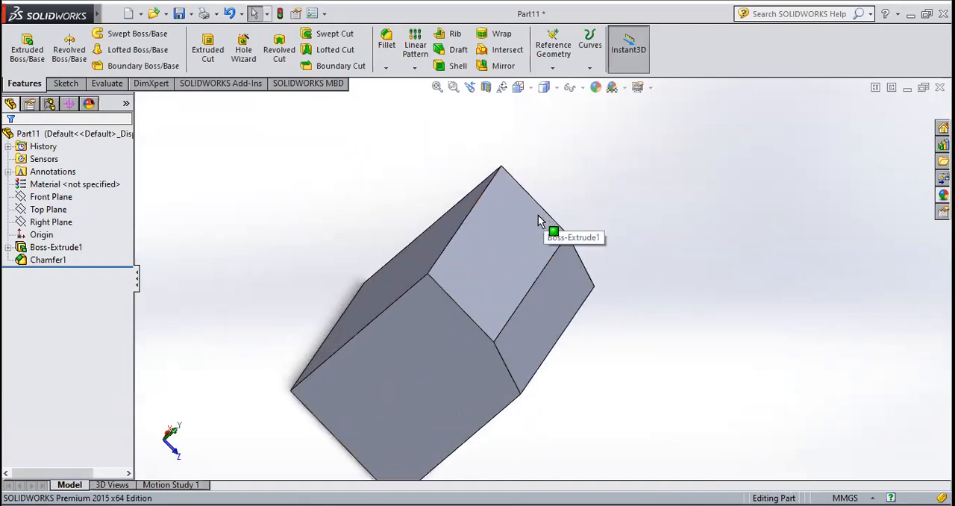
middle_click_drag(467, 236, 504, 137)
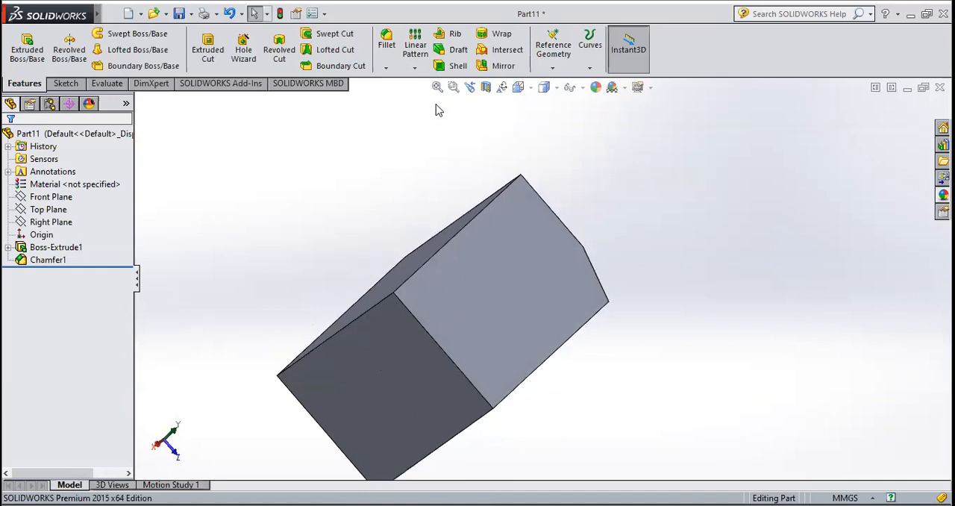
left_click(384, 69)
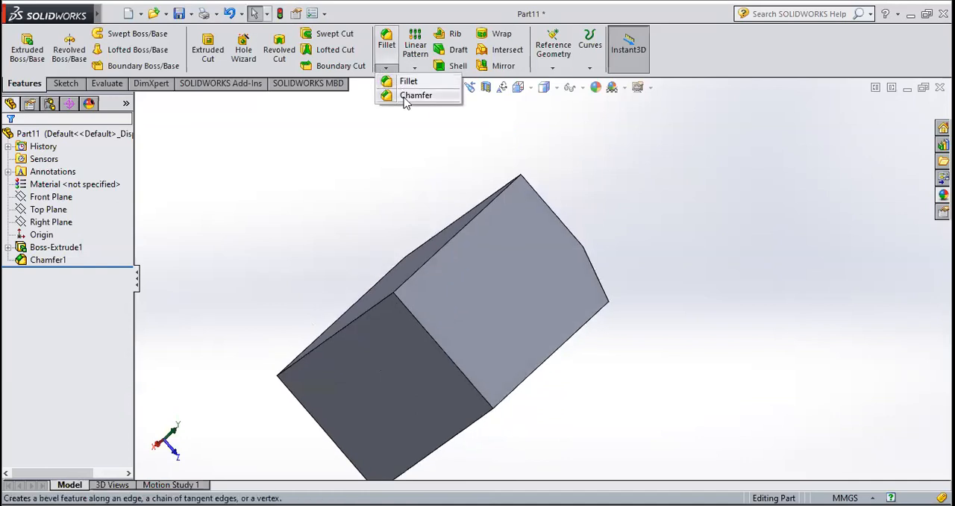
left_click(405, 96)
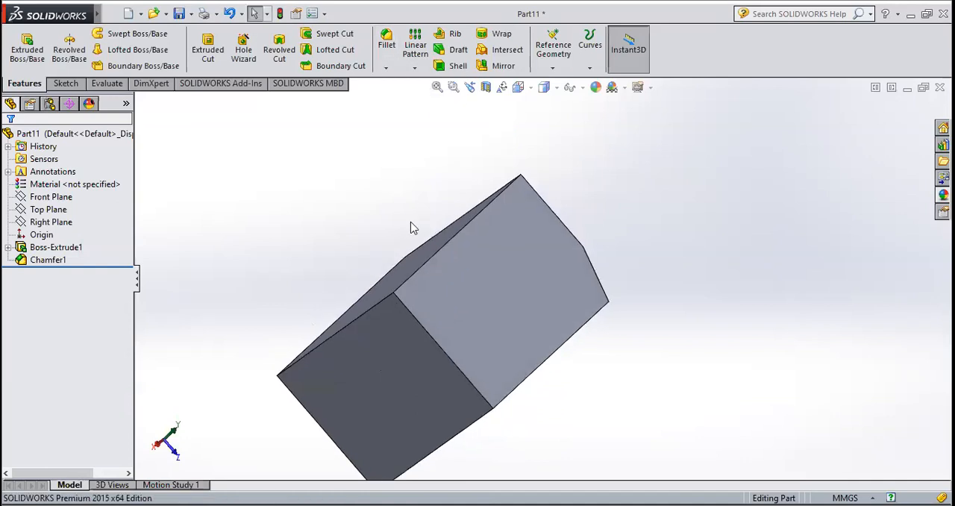
left_click(362, 324)
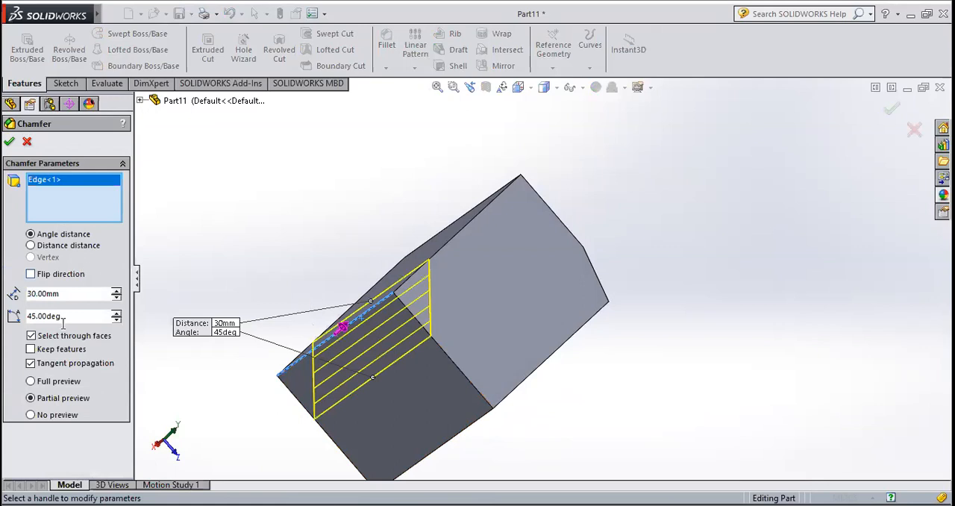
left_click_drag(71, 320, 12, 318)
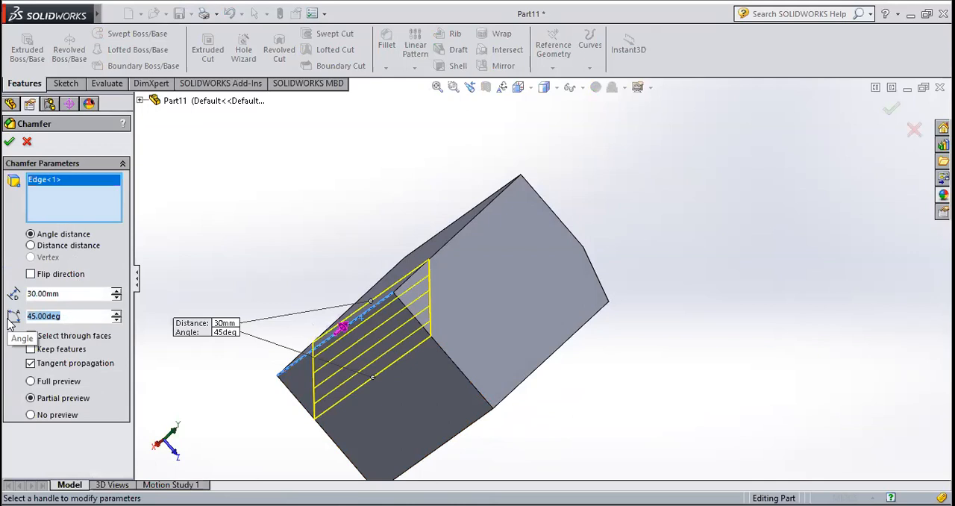
type("35")
key("Return")
Set the second chamfer's distance to 50 mm and apply it to the block
middle_click_drag(399, 412, 370, 457)
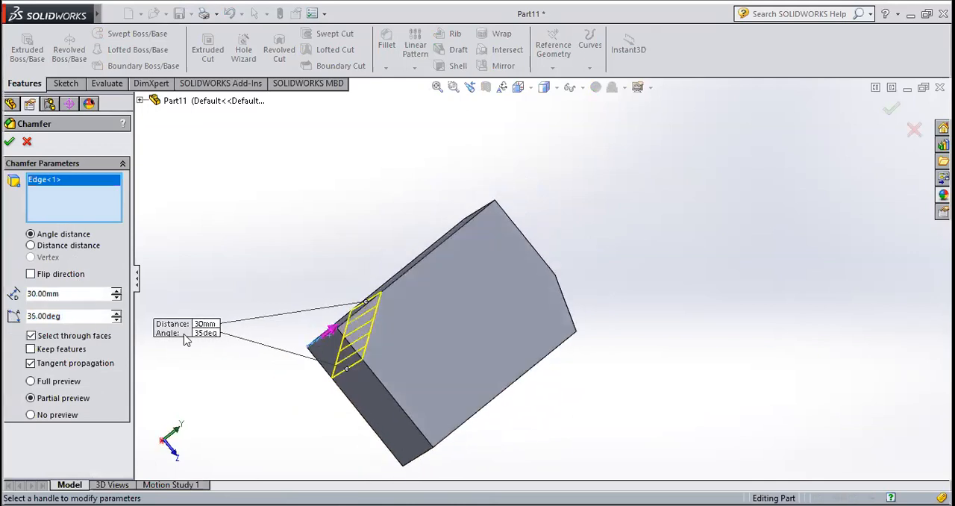
left_click(116, 291)
left_click(115, 291)
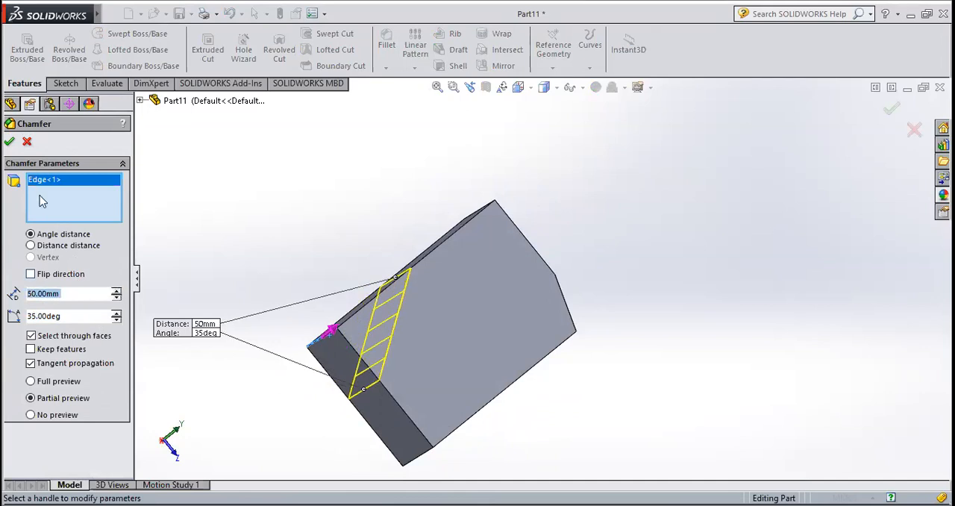
left_click(10, 143)
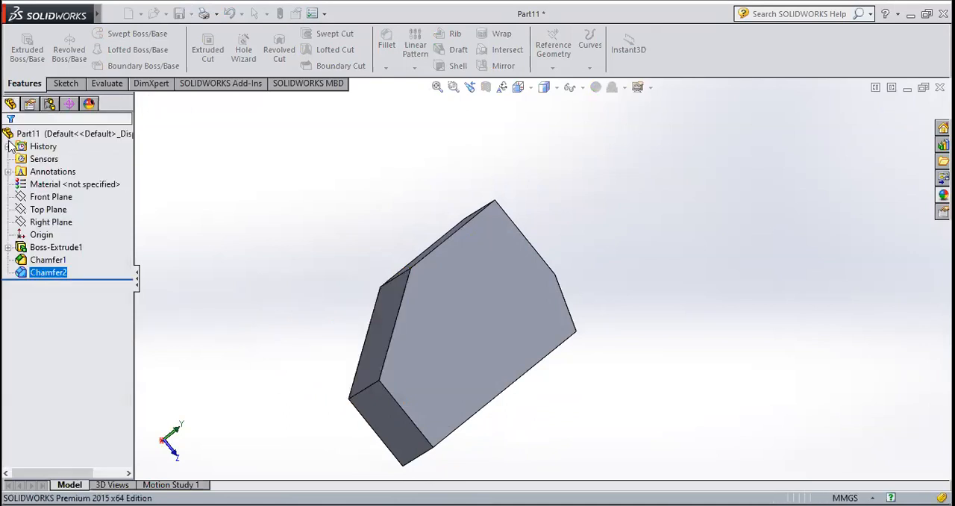
middle_click_drag(547, 282, 593, 298)
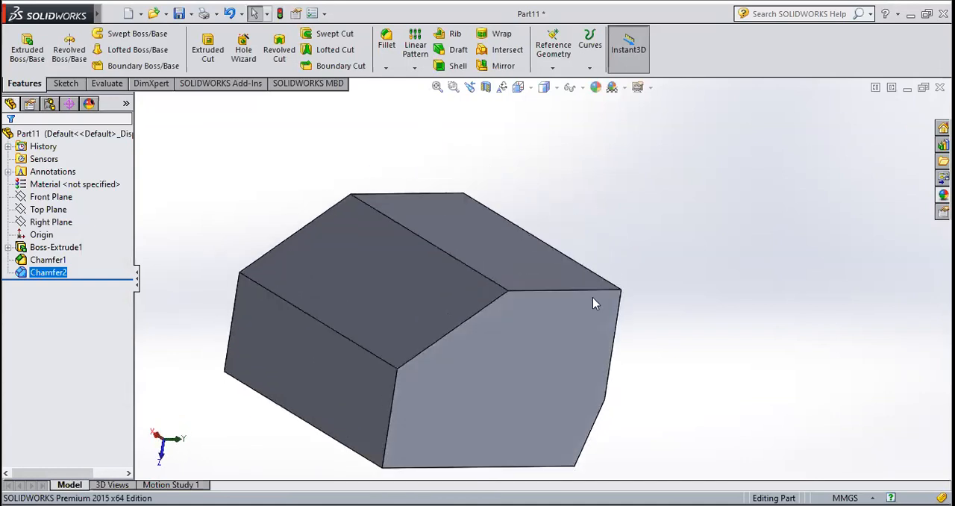
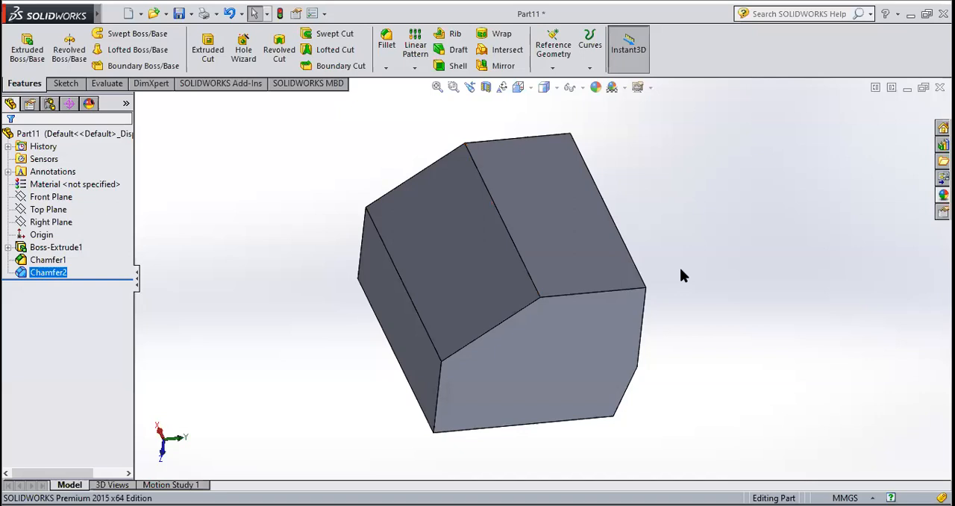
Create a new part document and start a sketch on its Front Plane
left_click(130, 18)
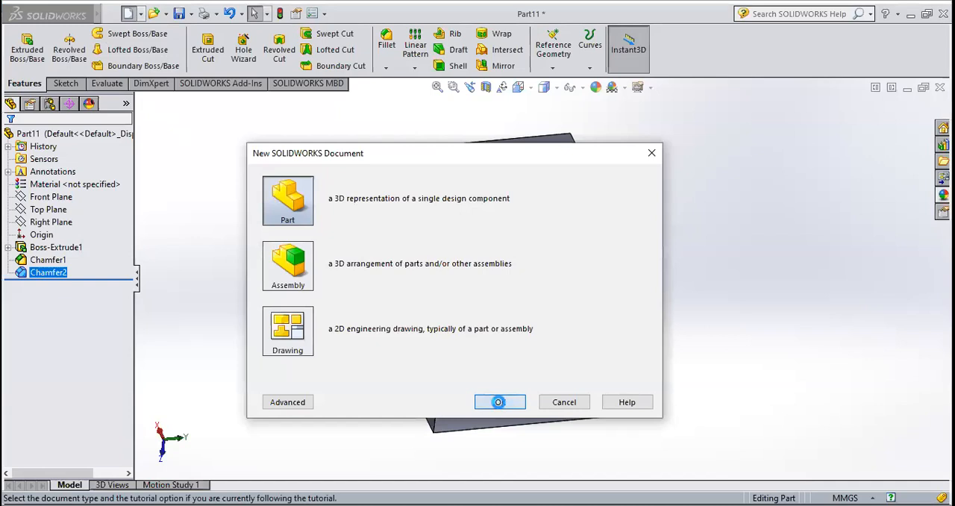
left_click(499, 403)
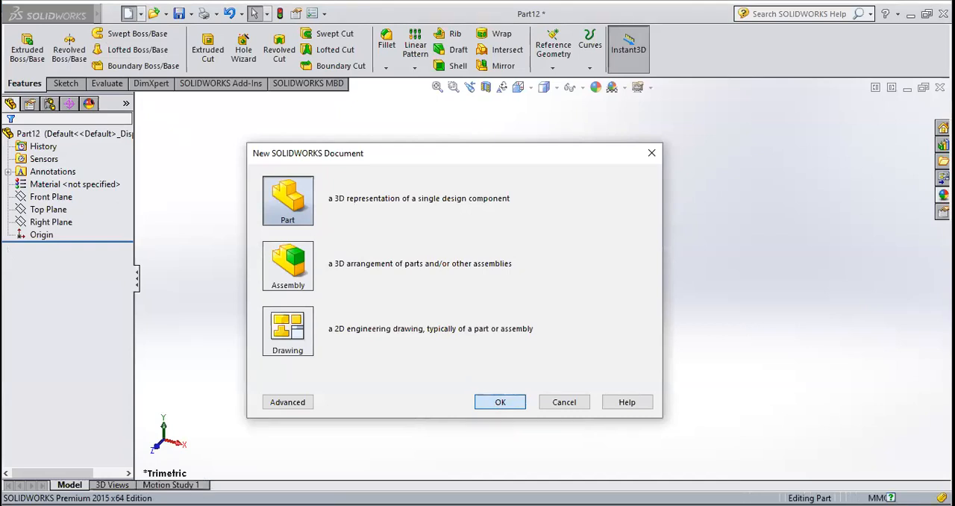
key("Return")
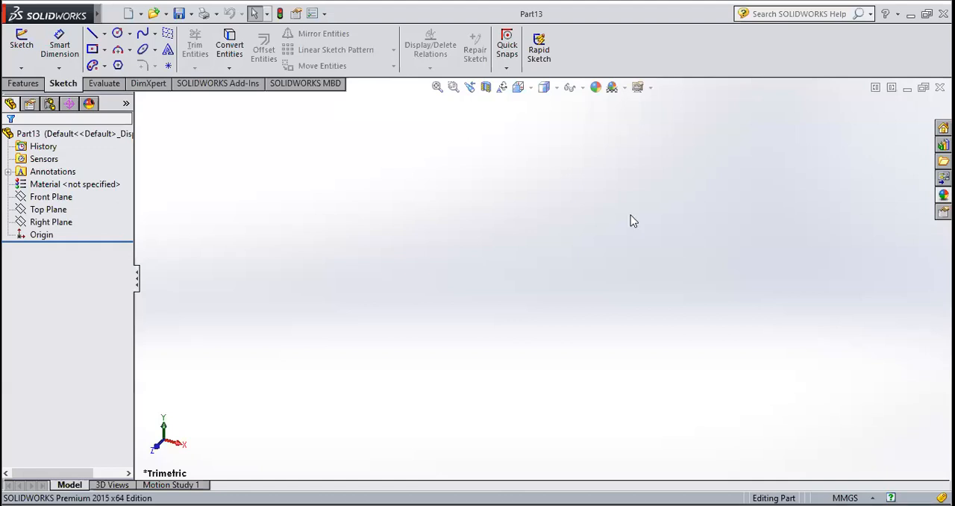
left_click(25, 51)
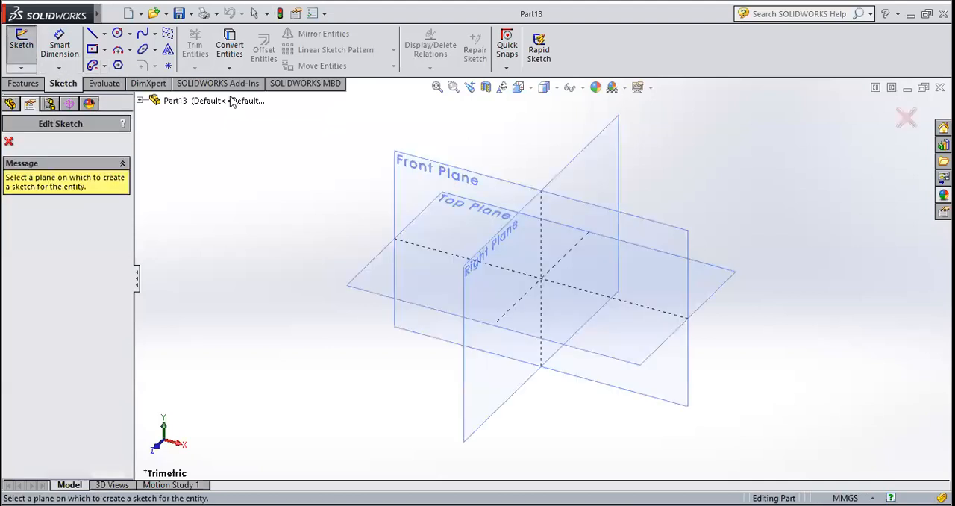
left_click(471, 183)
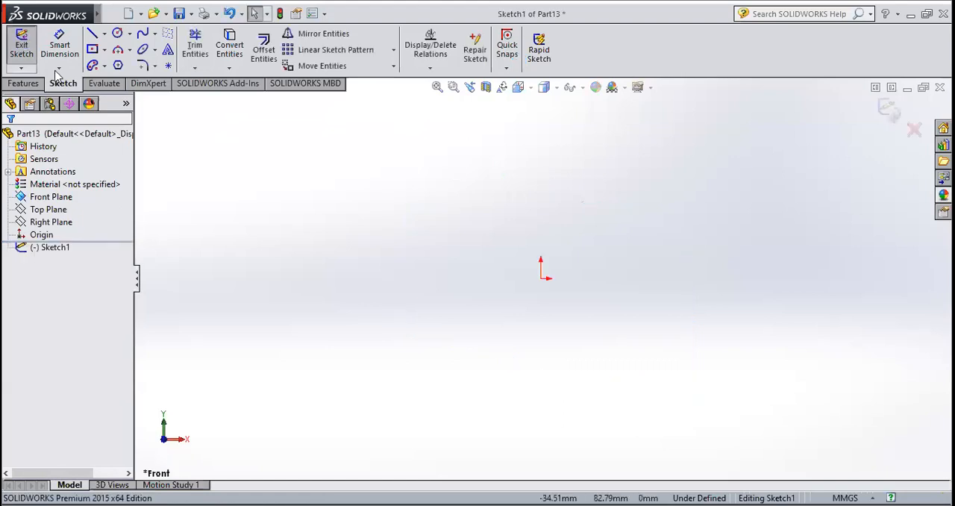
Sketch a circle of 25 mm radius centred on the origin and exit the sketch
left_click(117, 34)
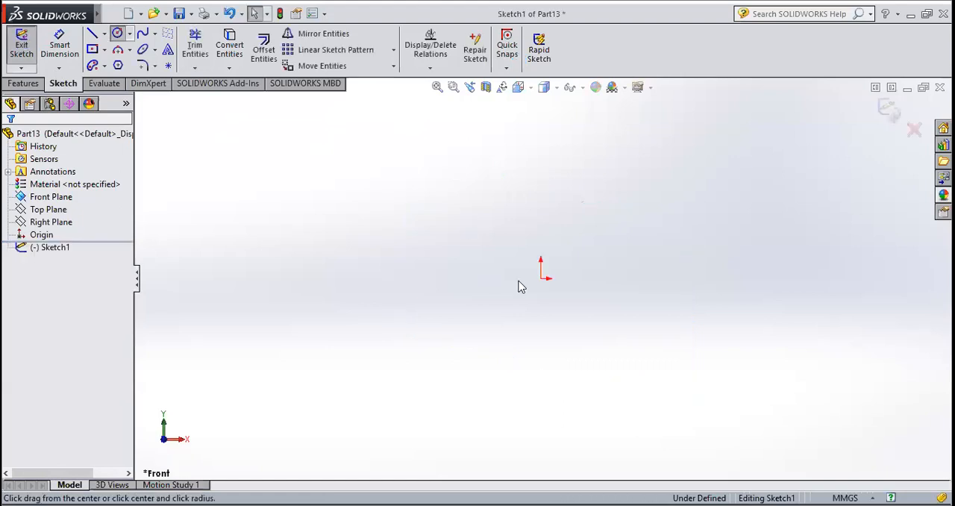
left_click(542, 279)
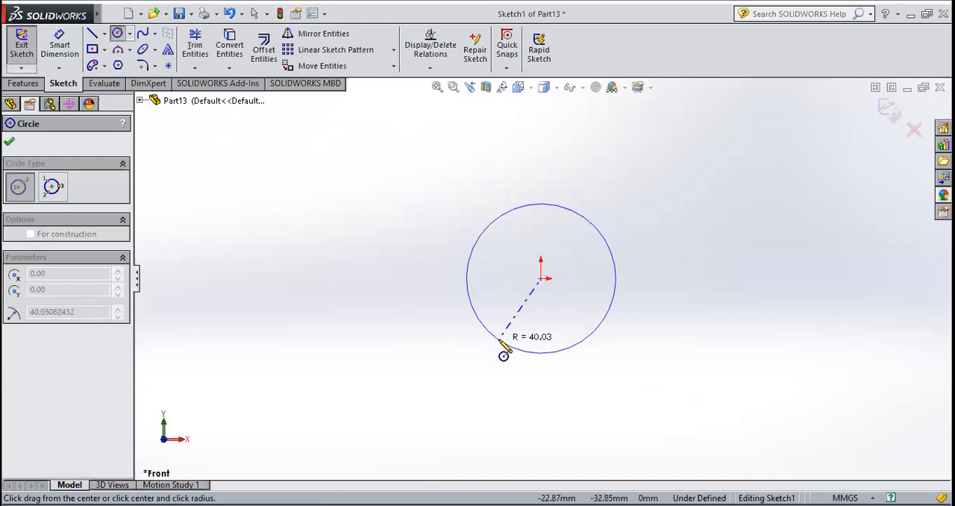
left_click(506, 344)
type("25")
key("Return")
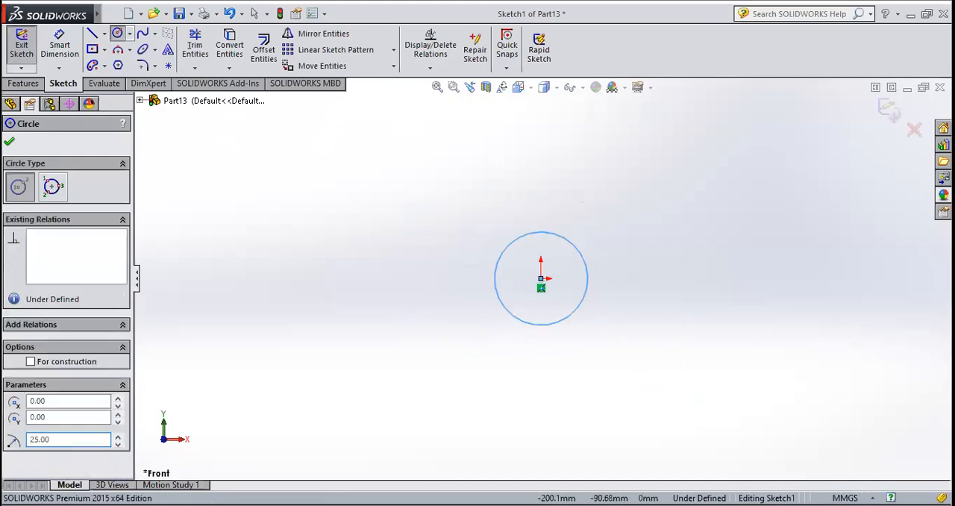
left_click(10, 141)
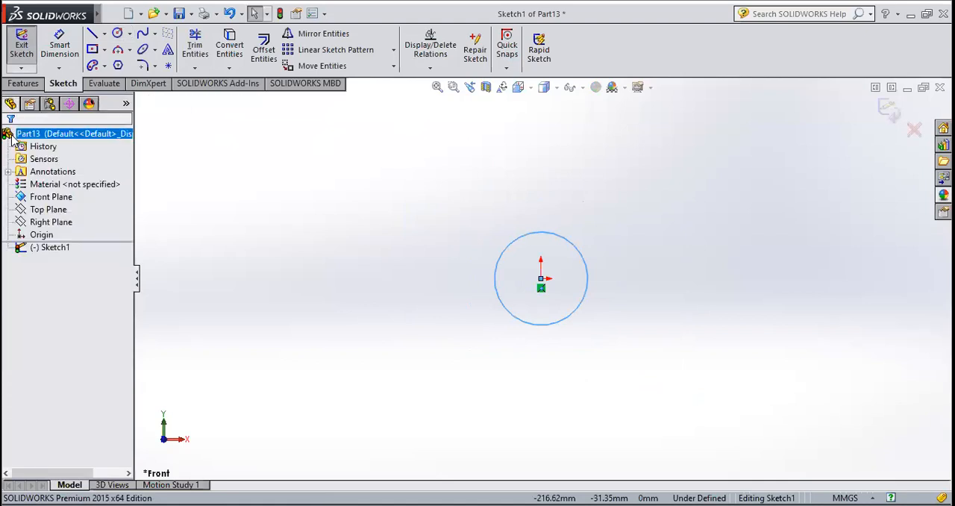
left_click(21, 49)
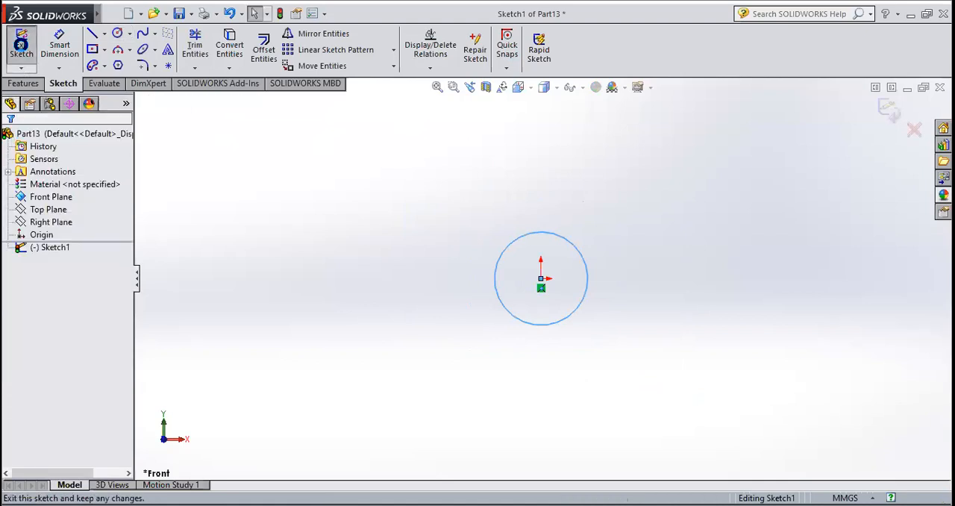
Reopen the circle's sketch for editing and start a Helix and Spiral curve from it
right_click(44, 248)
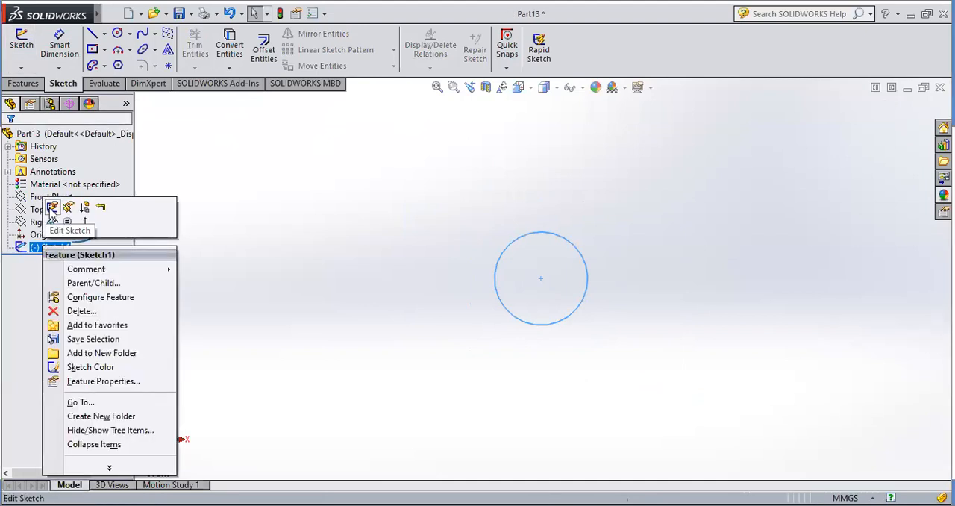
left_click(52, 209)
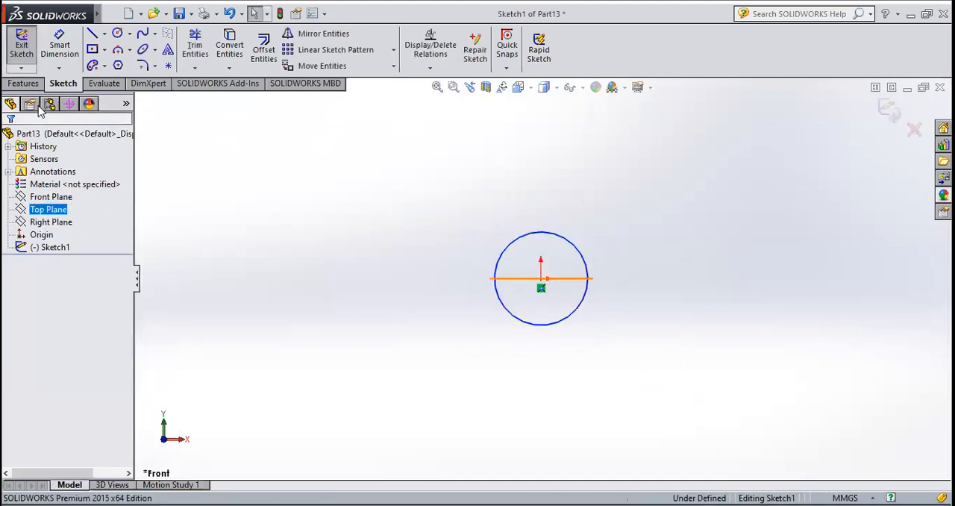
left_click(24, 84)
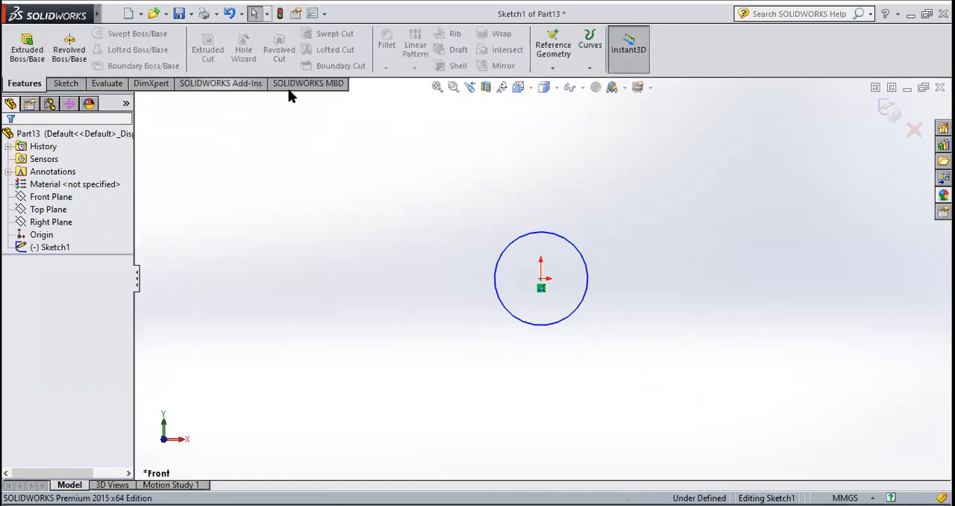
left_click(590, 72)
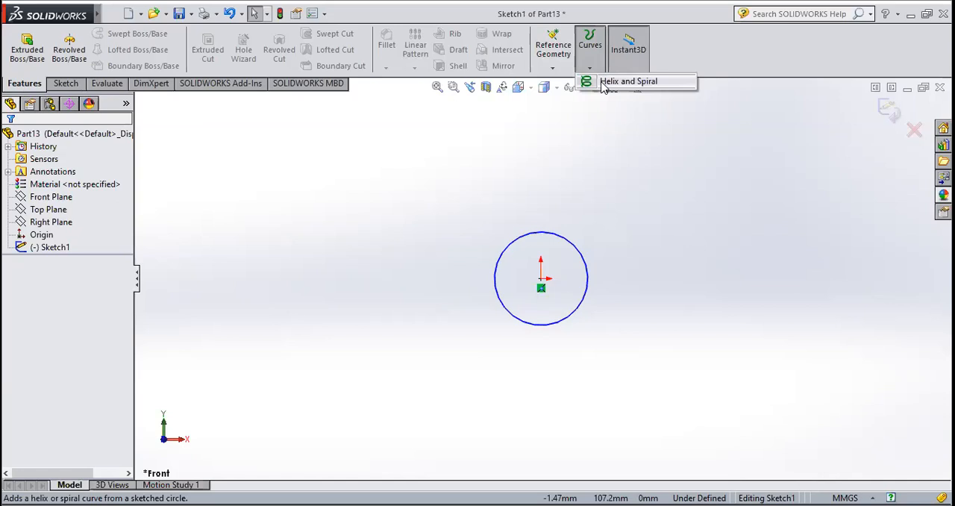
left_click(627, 81)
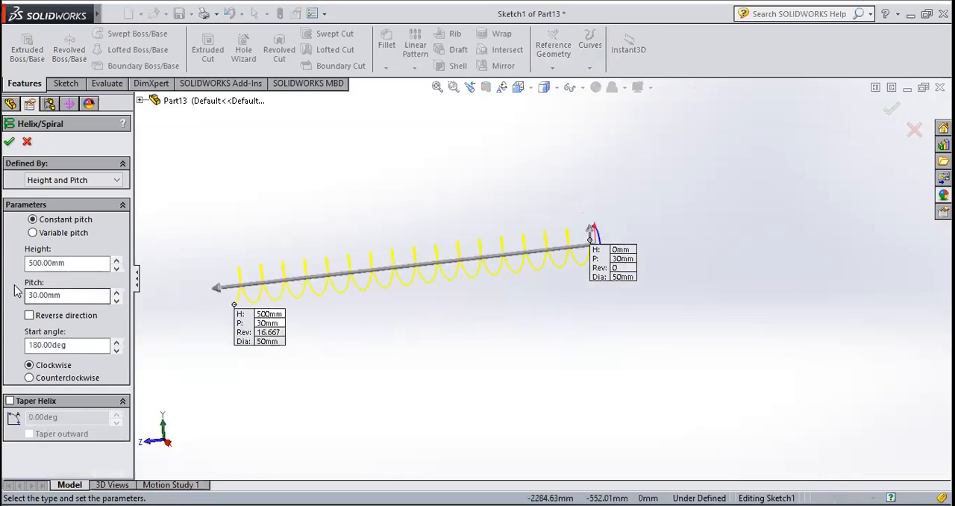
Set the helix height to 600 mm
triple_click(96, 267)
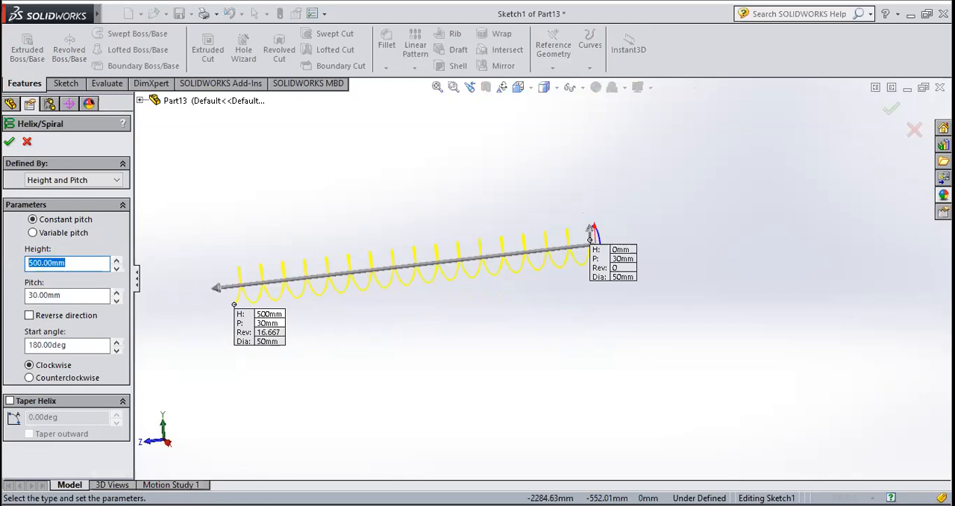
type("600")
key("Return")
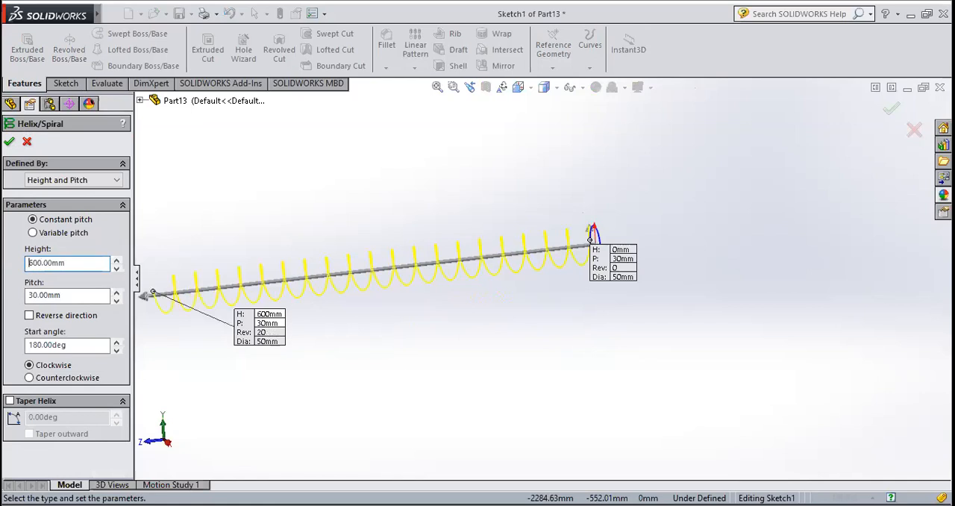
scroll(546, 278, "up", 4)
scroll(434, 288, "down", 7)
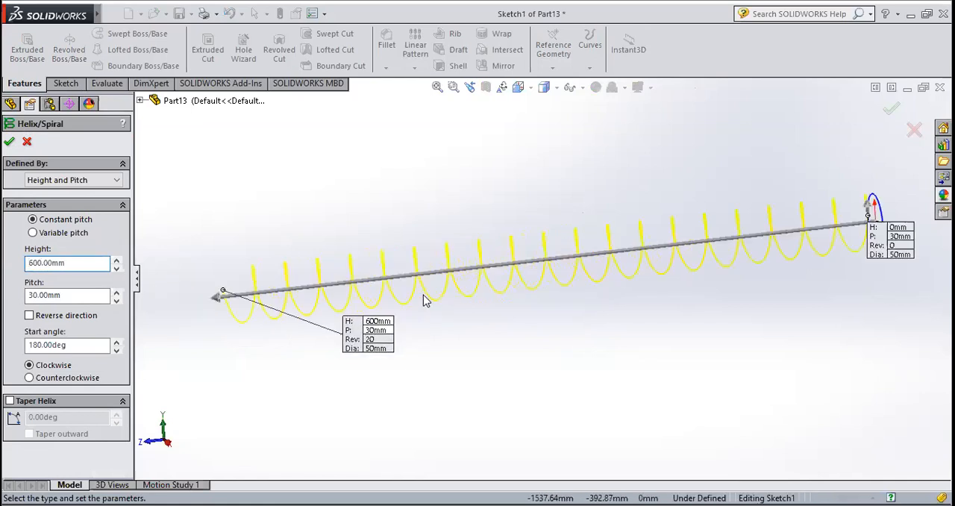
Try a 50 mm pitch on the helix and check the preview
triple_click(38, 296)
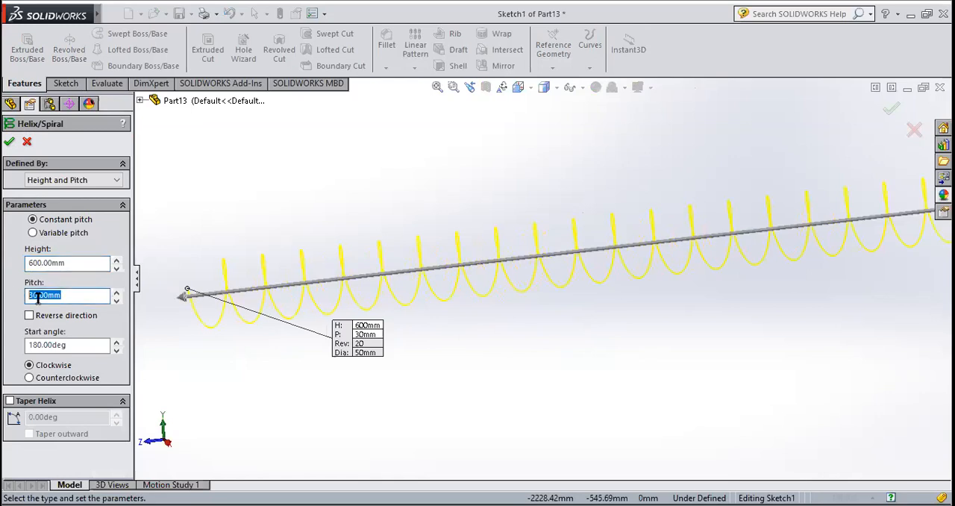
type("50")
key("Return")
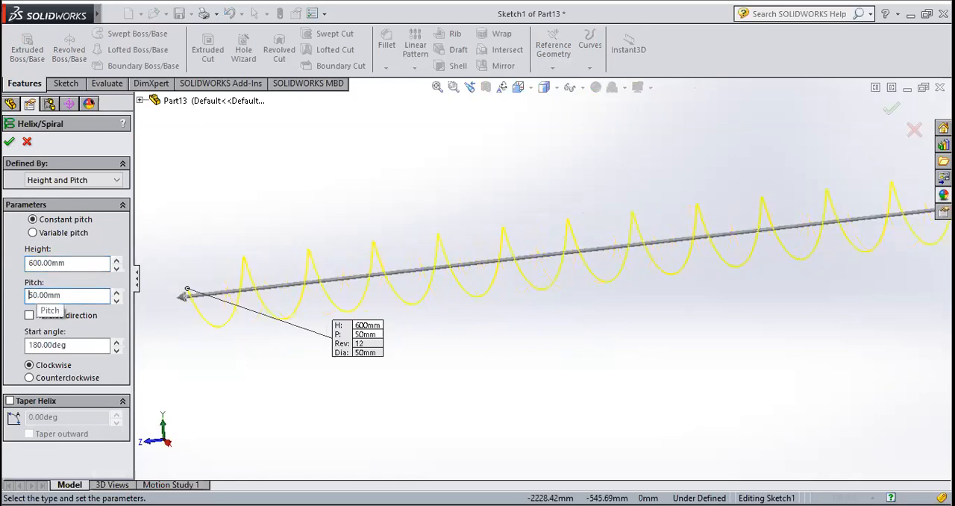
scroll(477, 326, "up", 4)
scroll(660, 254, "down", 2)
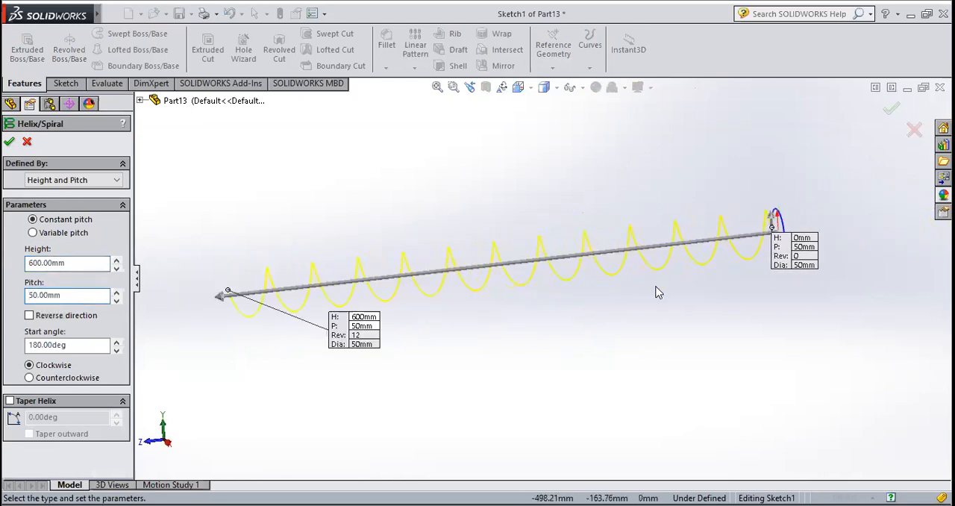
scroll(561, 297, "up", 2)
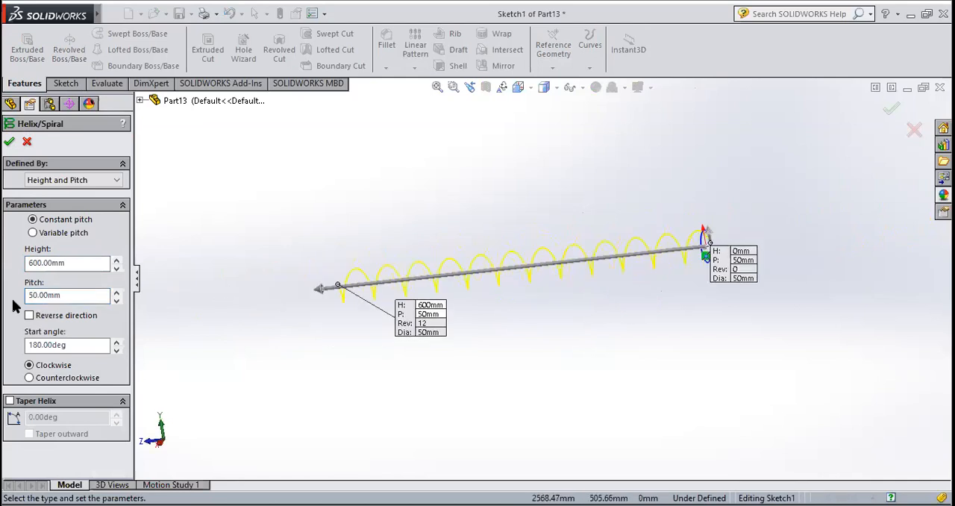
Set the helix pitch to 40 mm and create it clockwise, defined by Height and Pitch
double_click(39, 294)
type("40")
key("Return")
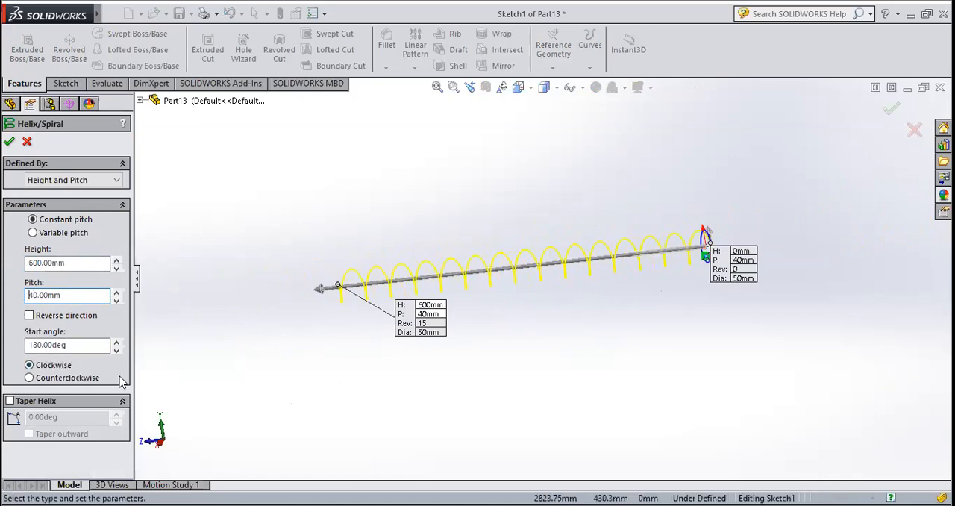
left_click(85, 378)
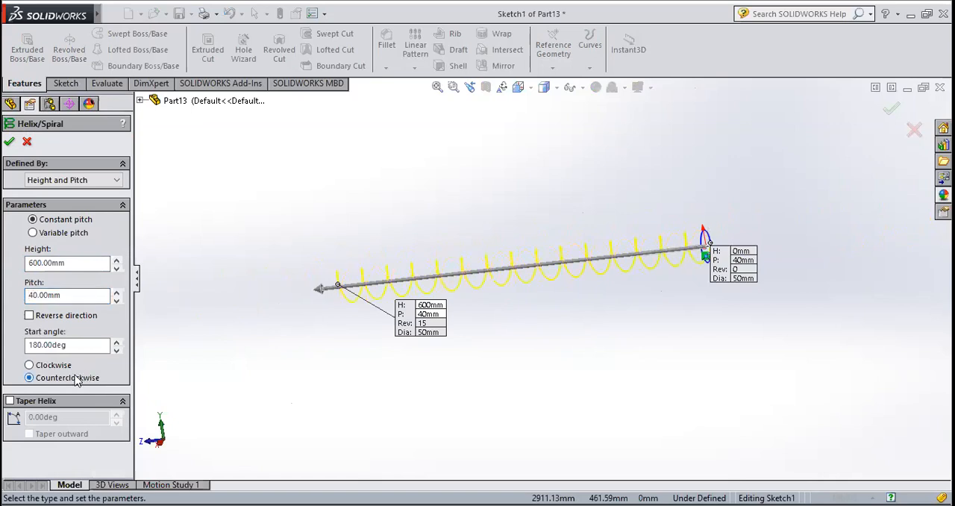
left_click(55, 364)
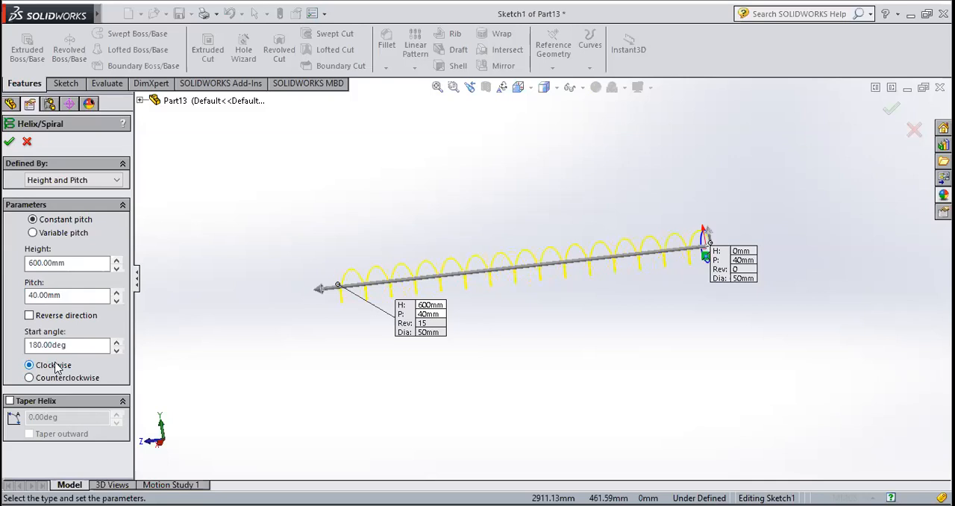
left_click(59, 181)
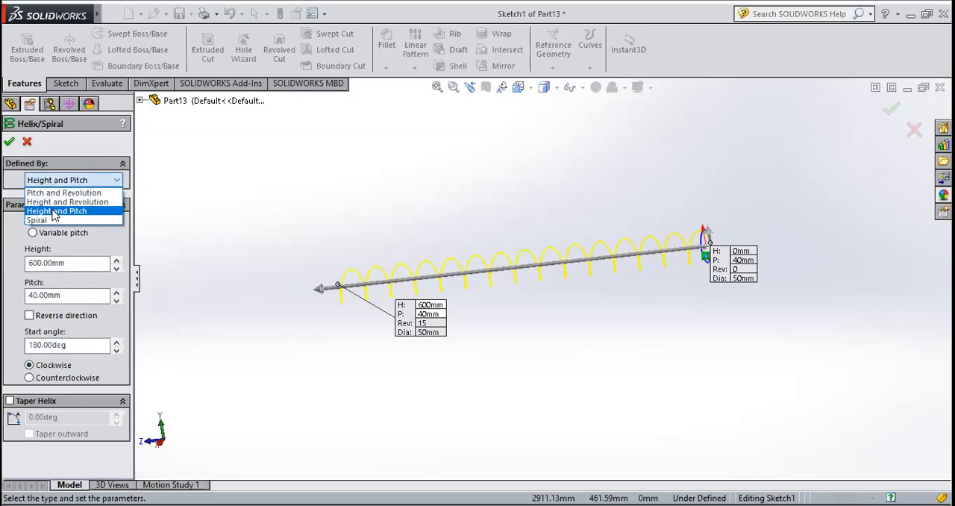
left_click(54, 212)
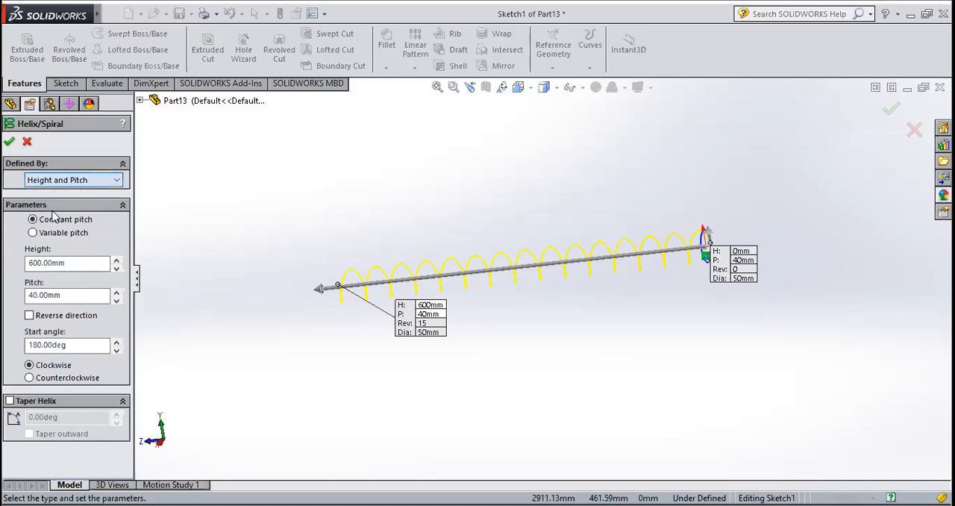
left_click(9, 142)
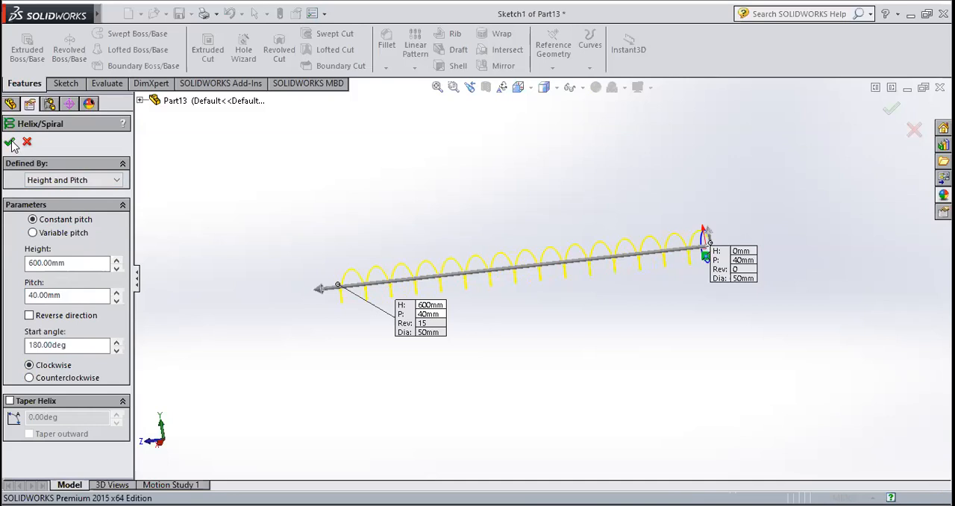
Create a reference plane through the helix's end point farthest from the base circle, perpendicular to the helix curve
left_click(457, 328)
middle_click_drag(454, 326, 501, 349)
scroll(342, 291, "down", 3)
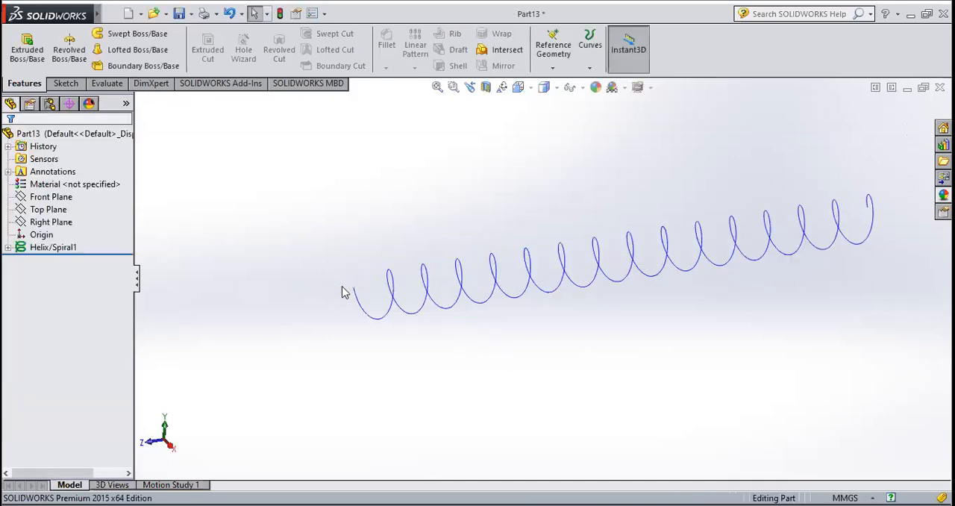
middle_click_drag(411, 330, 345, 246)
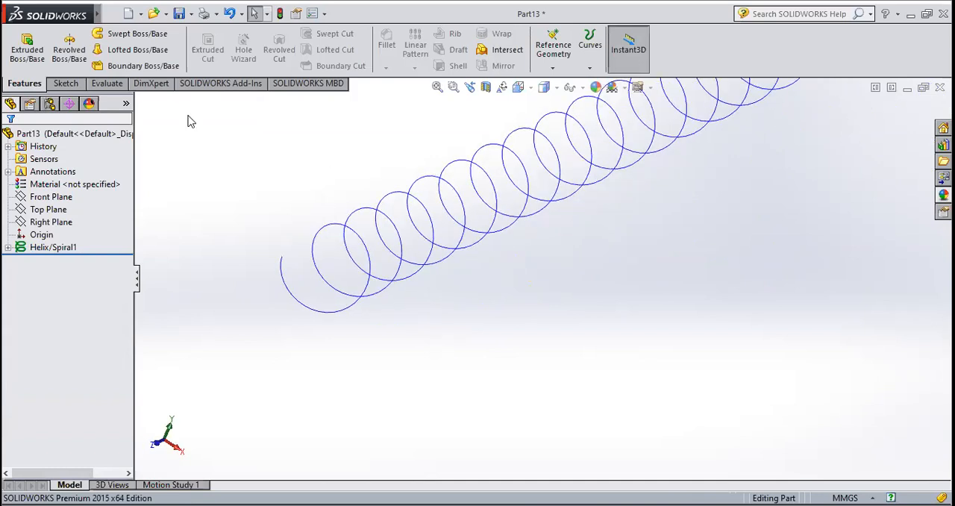
left_click(553, 68)
left_click(563, 82)
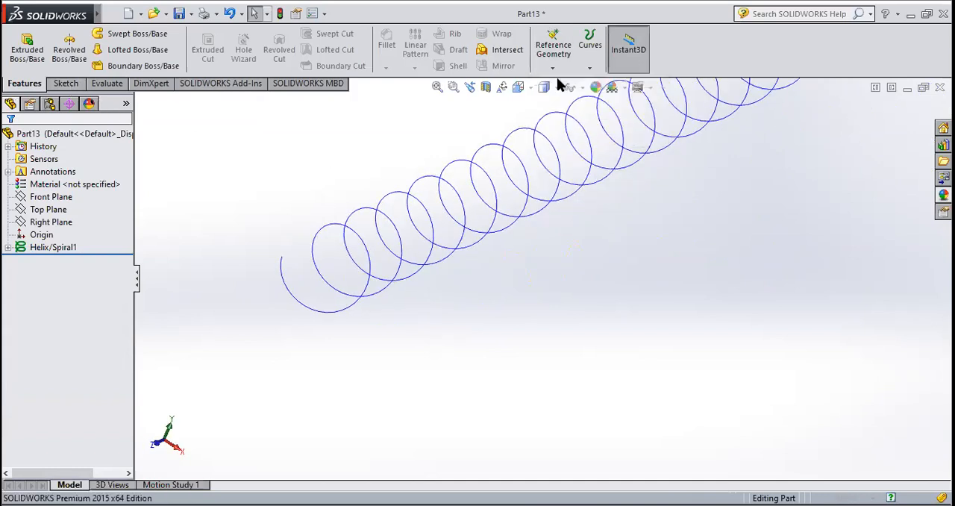
left_click(282, 257)
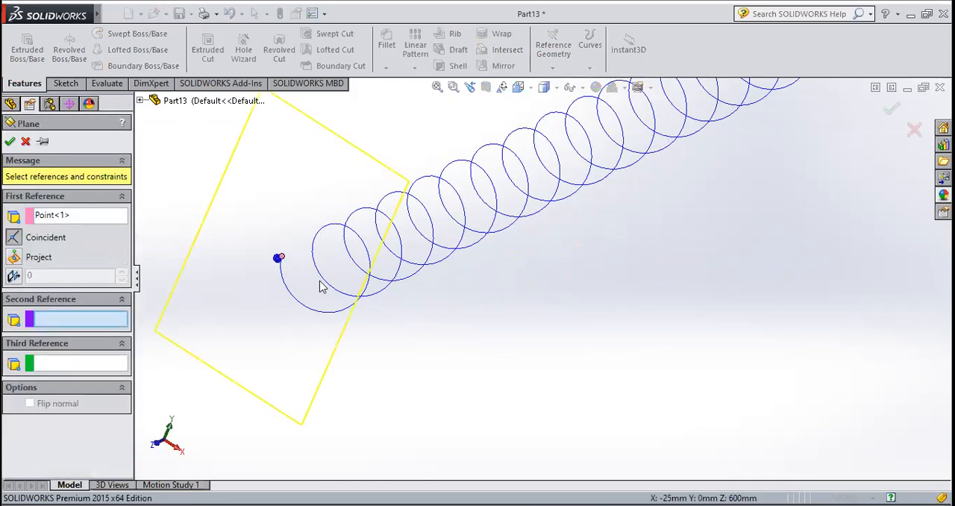
left_click(326, 312)
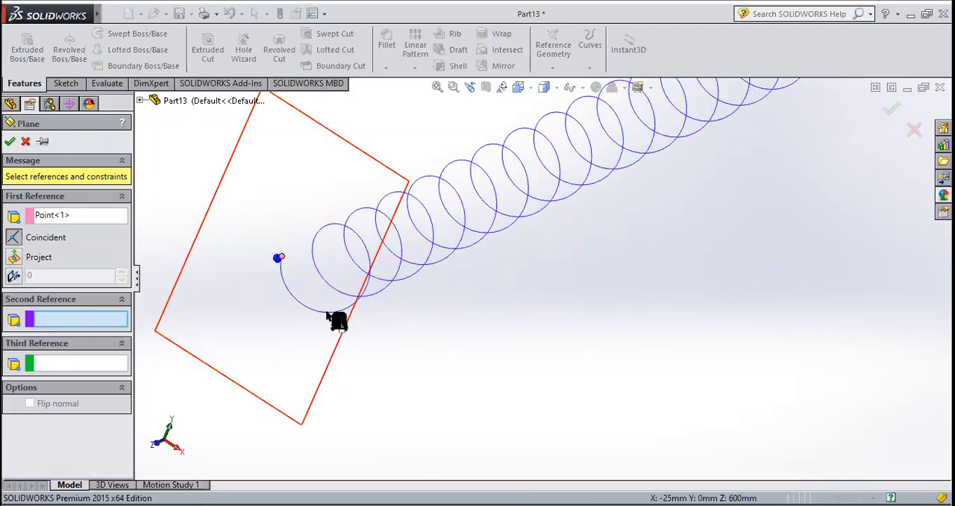
left_click(10, 143)
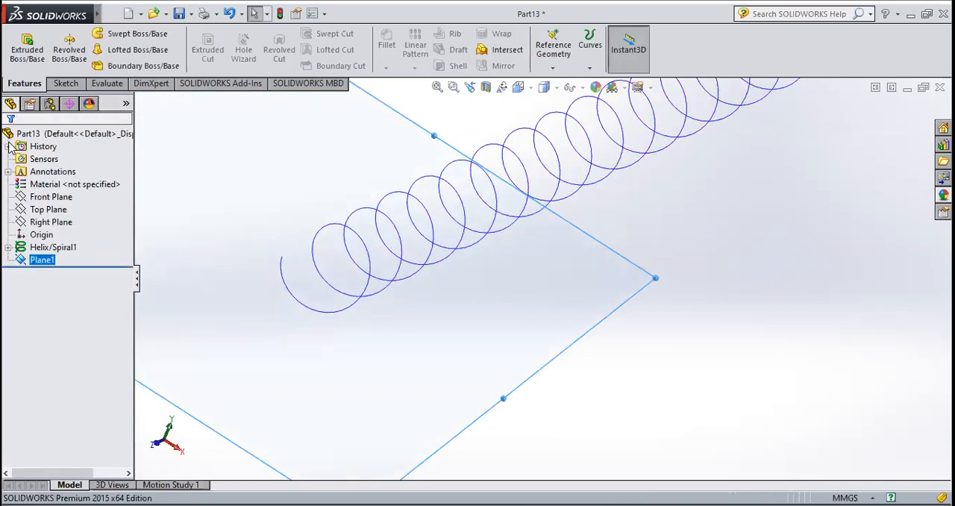
Start a sketch on the reference plane at the helix's end and view it normal to the sketch
scroll(507, 230, "up", 3)
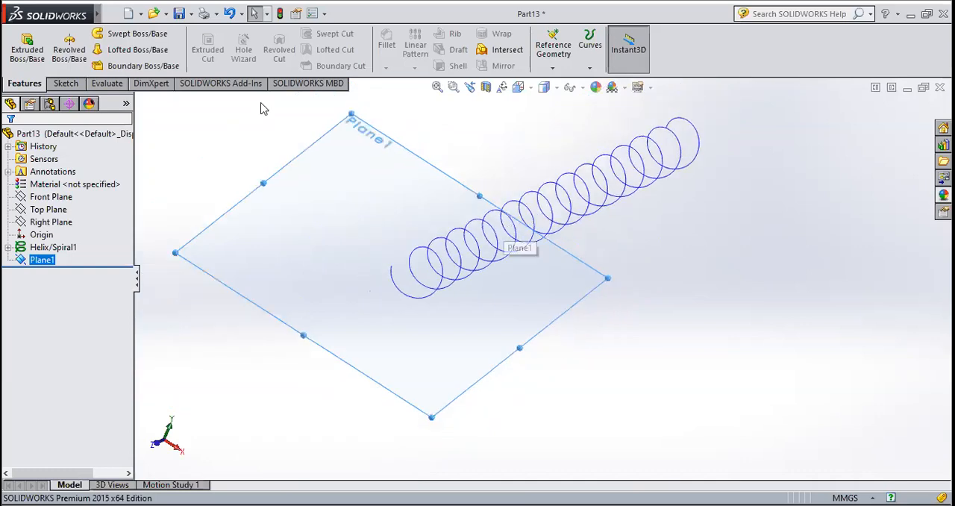
left_click(65, 83)
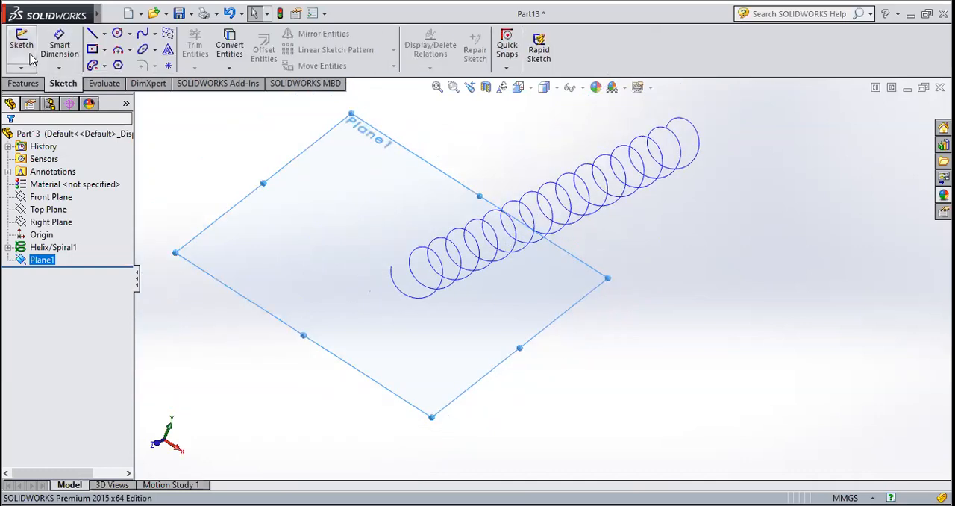
left_click(22, 44)
left_click(532, 89)
mouse_move(526, 89)
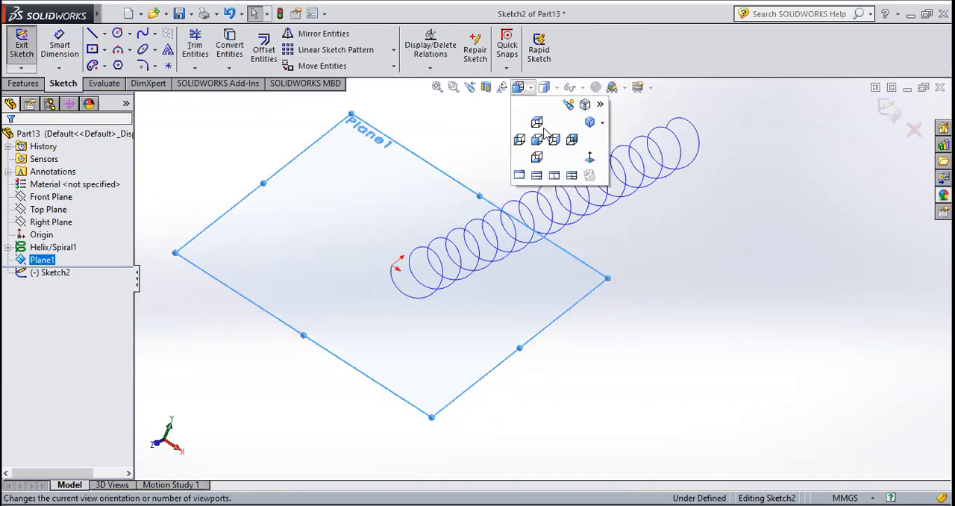
left_click(589, 158)
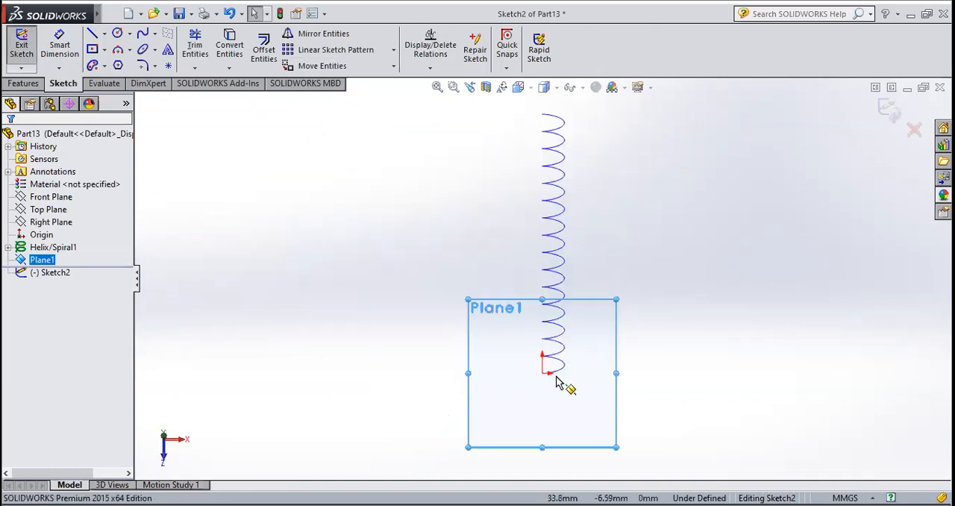
Sketch a circle centred at the helix's end point, set its radius to 12 mm and exit the sketch
scroll(560, 384, "down", 3)
left_click(117, 33)
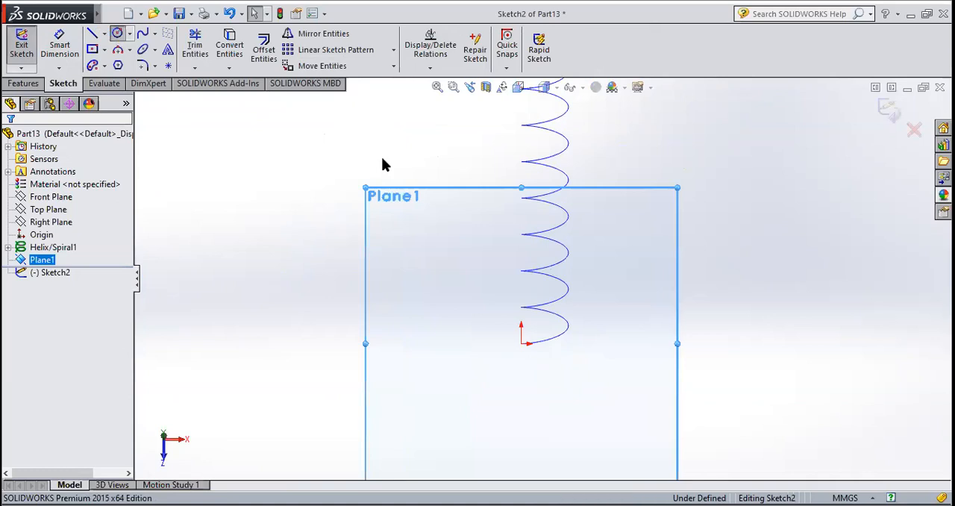
left_click(522, 344)
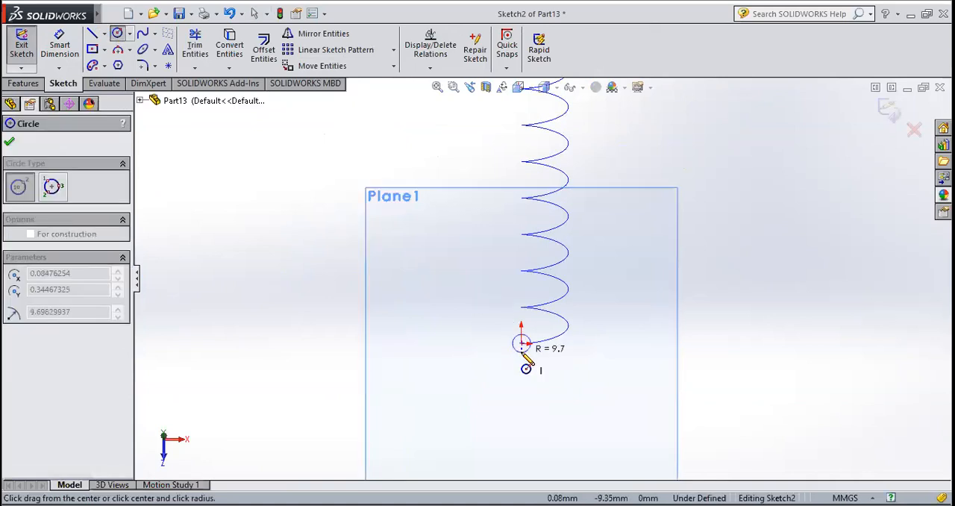
left_click(522, 357)
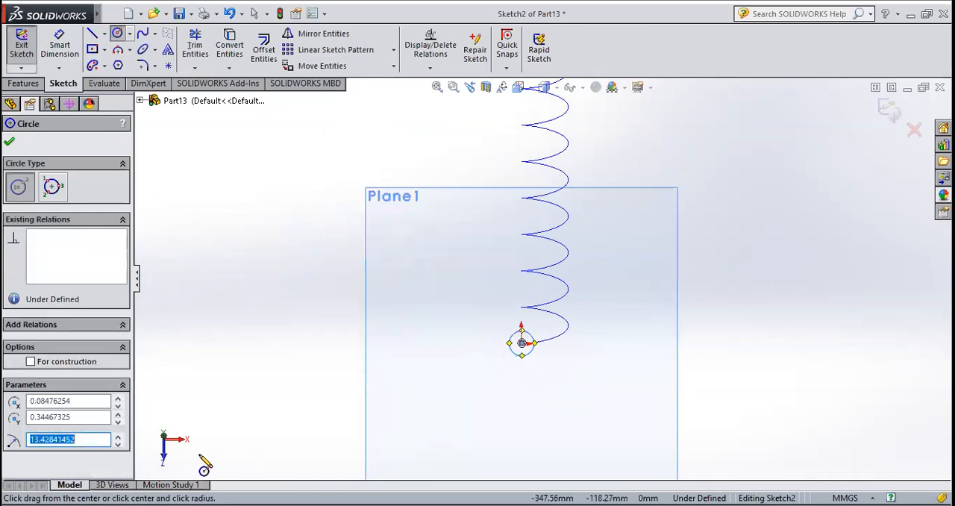
type("10")
key("Return")
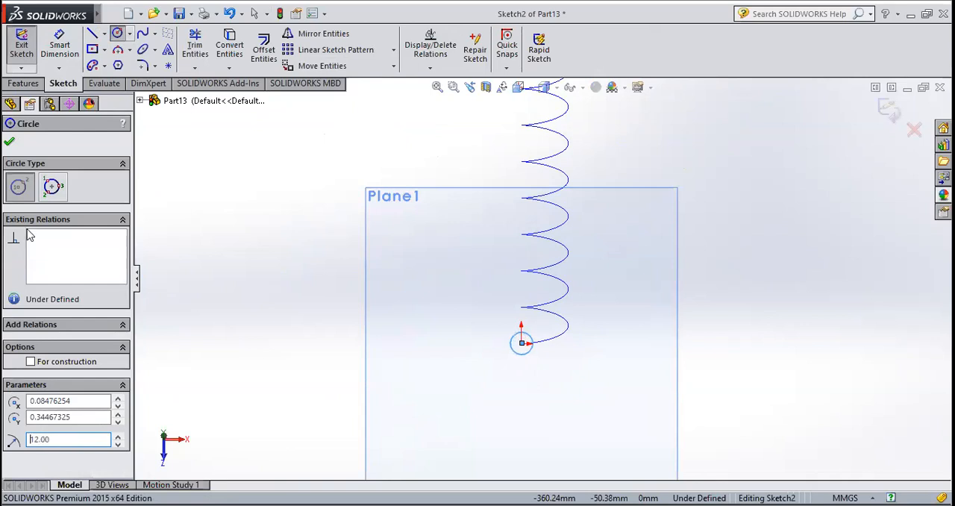
left_click(9, 143)
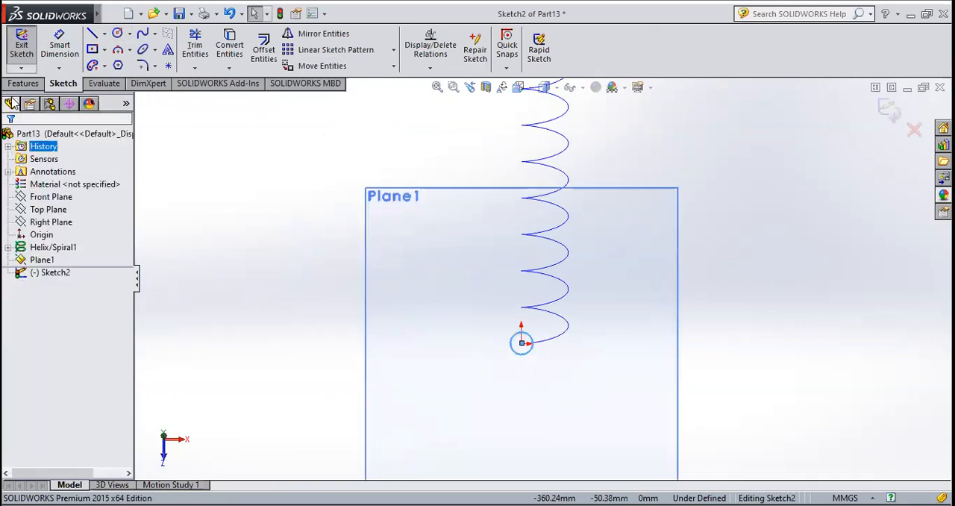
left_click(23, 51)
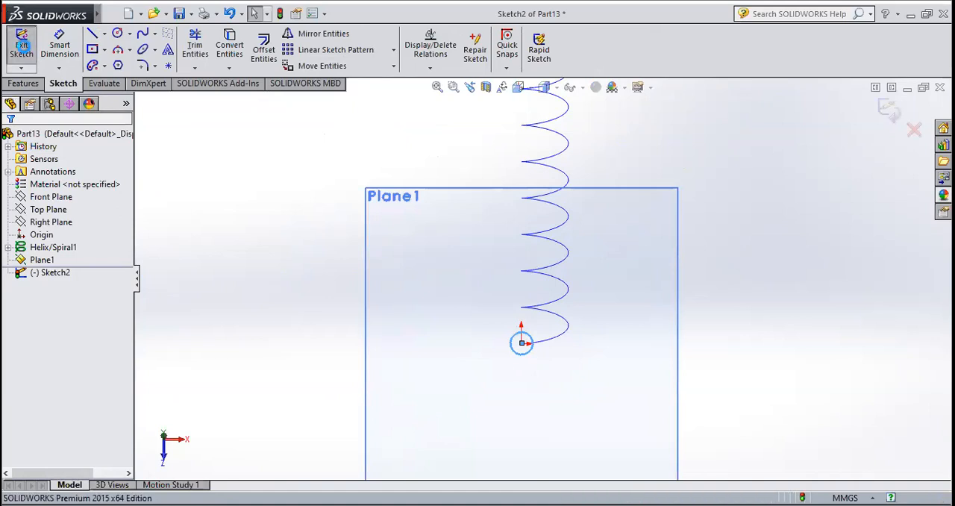
Create a Swept Boss/Base using the 12 mm radius circle as profile and the helix as path
left_click(23, 84)
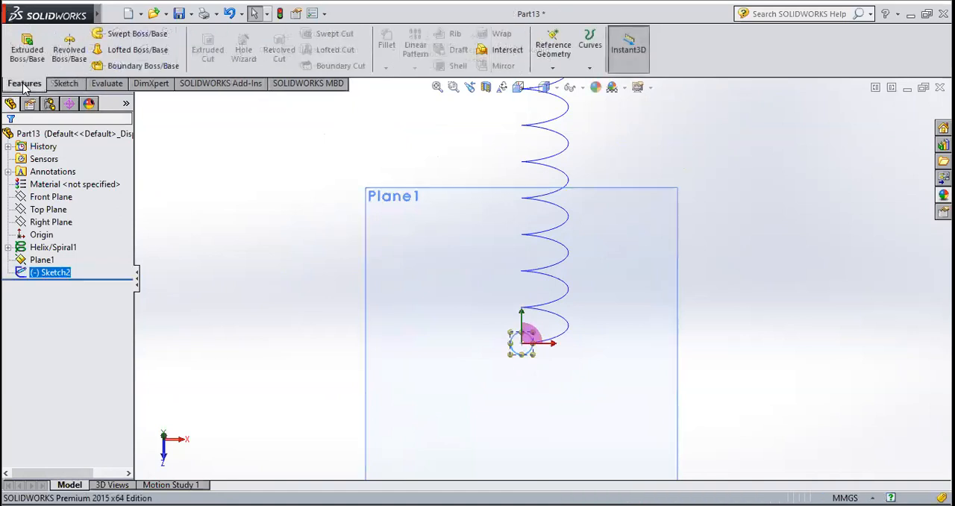
left_click(109, 34)
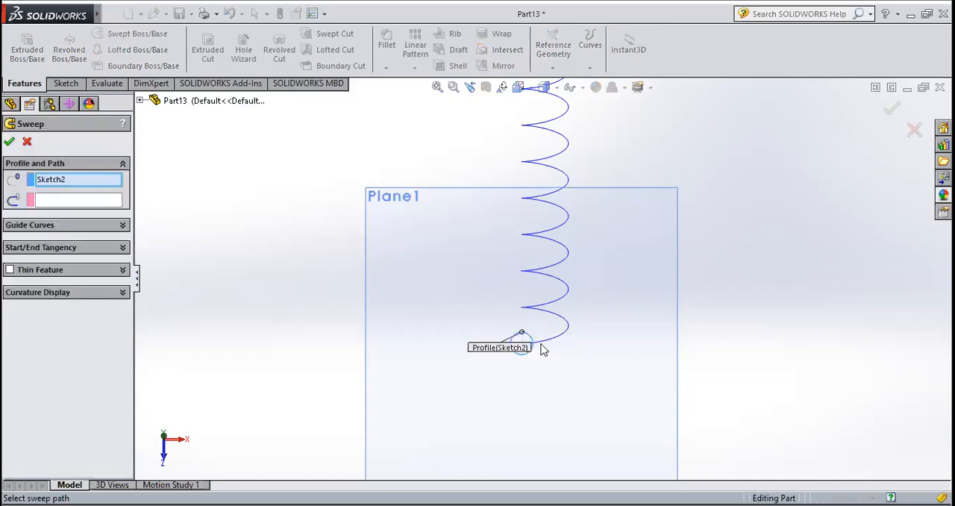
scroll(543, 350, "down", 3)
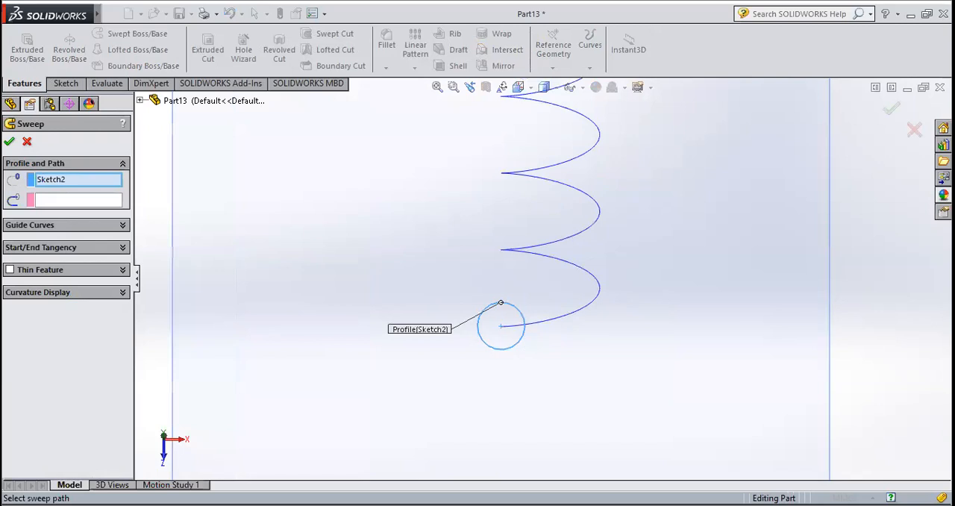
left_click(52, 200)
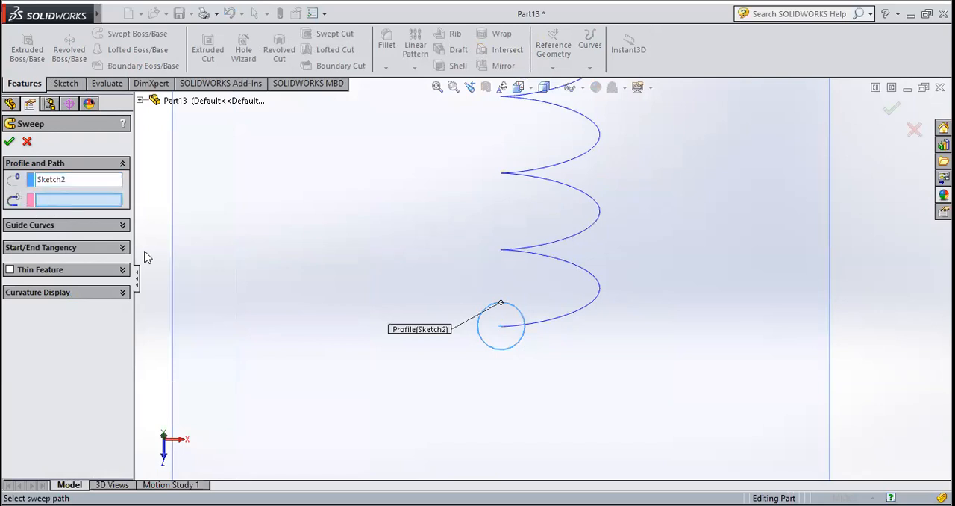
left_click(562, 317)
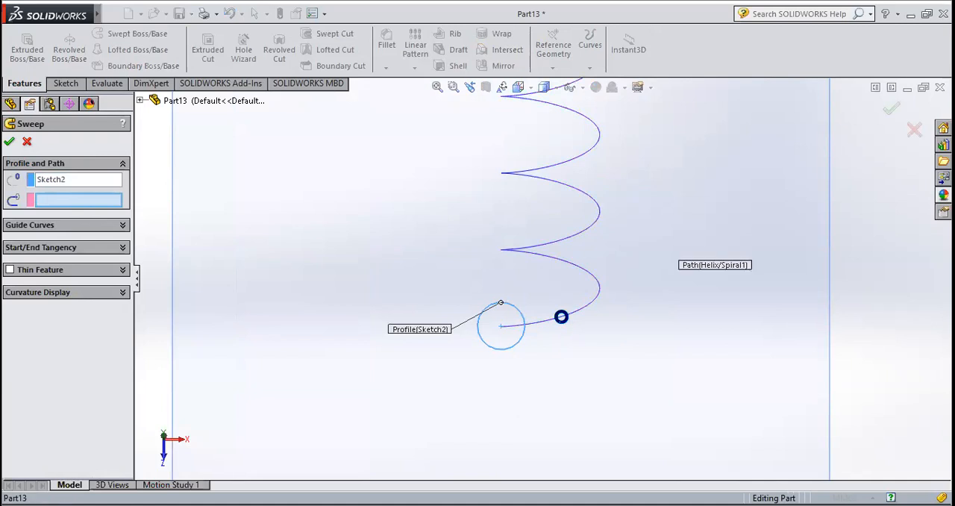
scroll(558, 379, "up", 10)
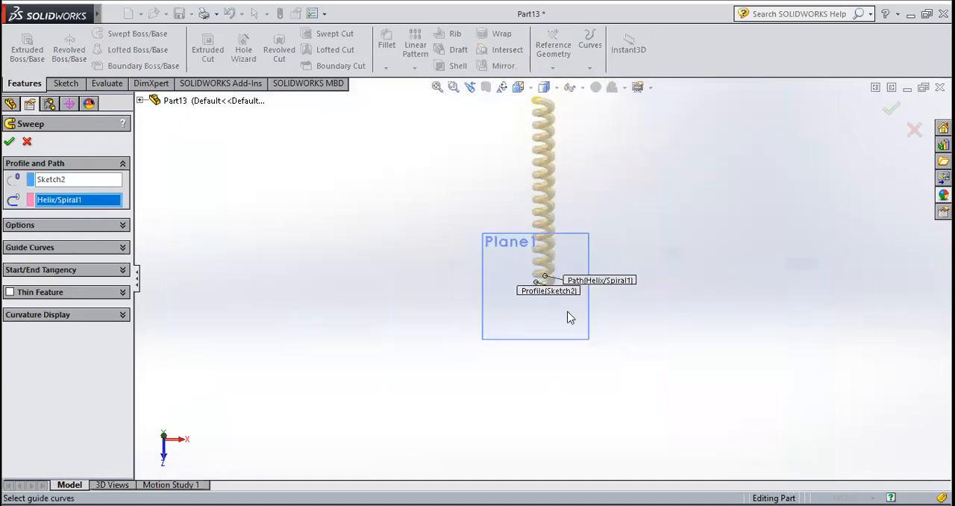
scroll(566, 242, "down", 3)
middle_click_drag(561, 234, 564, 274)
scroll(564, 274, "up", 4)
scroll(546, 188, "down", 6)
middle_click_drag(524, 250, 503, 291)
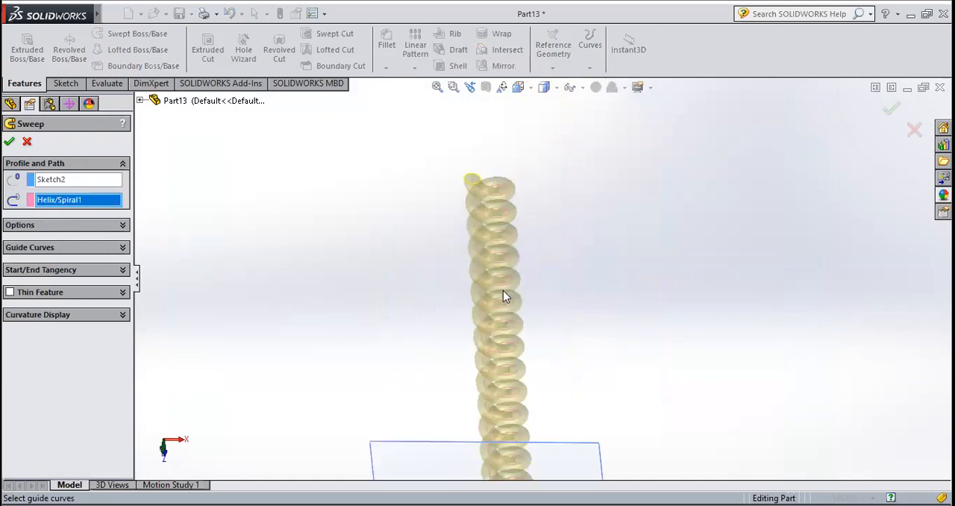
left_click(11, 138)
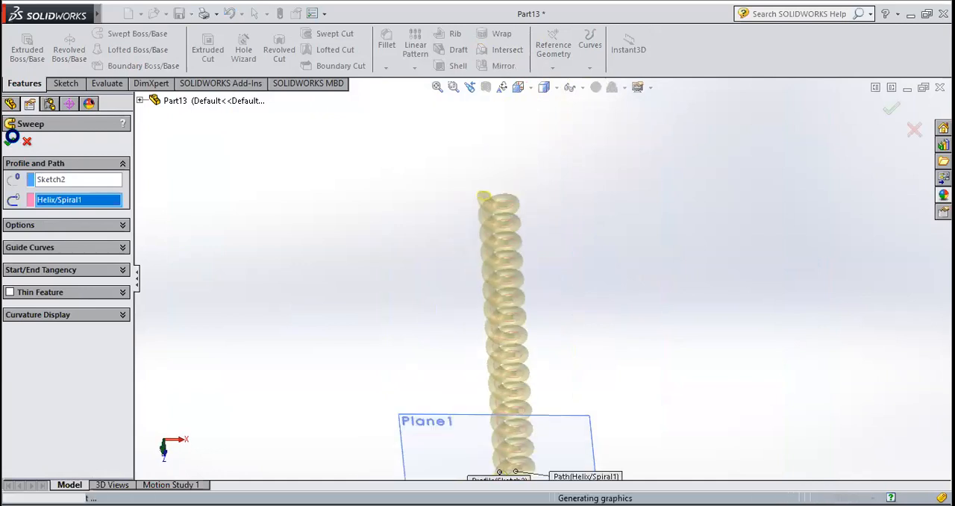
Hide the reference plane at the end of the swept coil
scroll(538, 282, "up", 4)
scroll(565, 309, "down", 4)
left_click(565, 309)
middle_click_drag(565, 309, 494, 304)
scroll(495, 305, "down", 4)
left_click(41, 247)
right_click(41, 248)
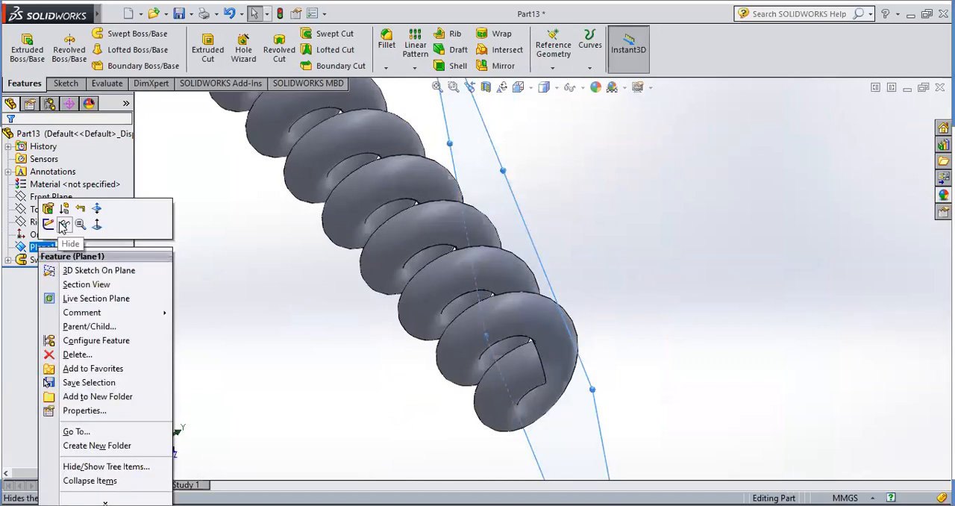
left_click(64, 224)
Examine the shape of the swept spring from several angles and distances
scroll(515, 251, "up", 5)
scroll(514, 251, "up", 2)
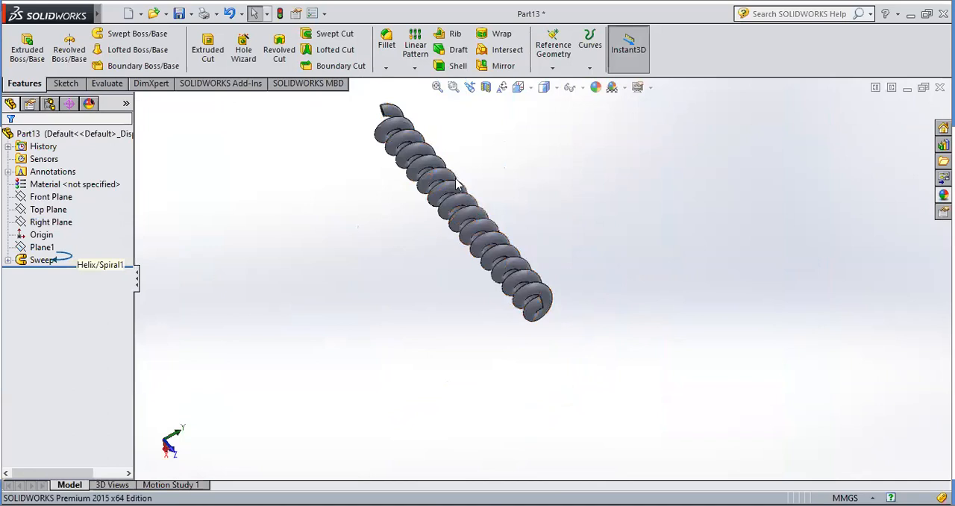
scroll(453, 178, "down", 4)
middle_click_drag(464, 188, 429, 335)
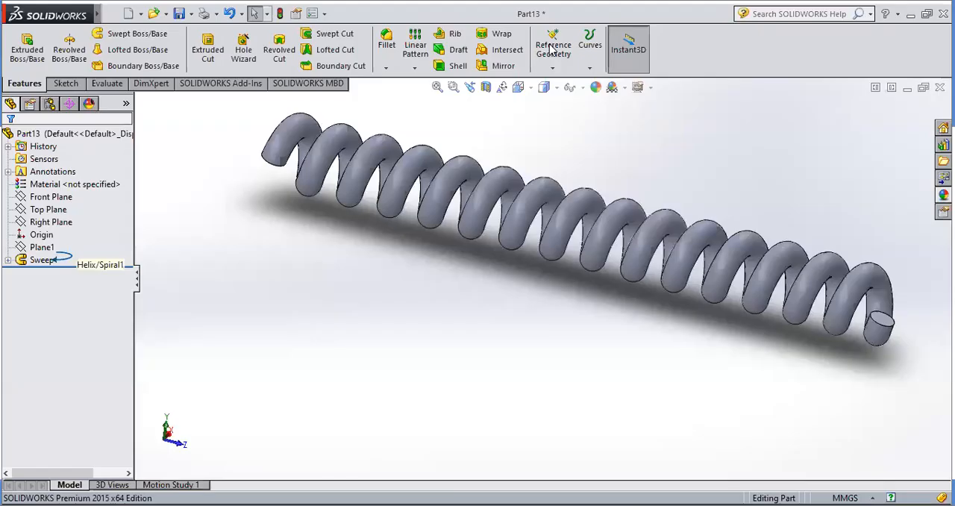
scroll(478, 297, "up", 2)
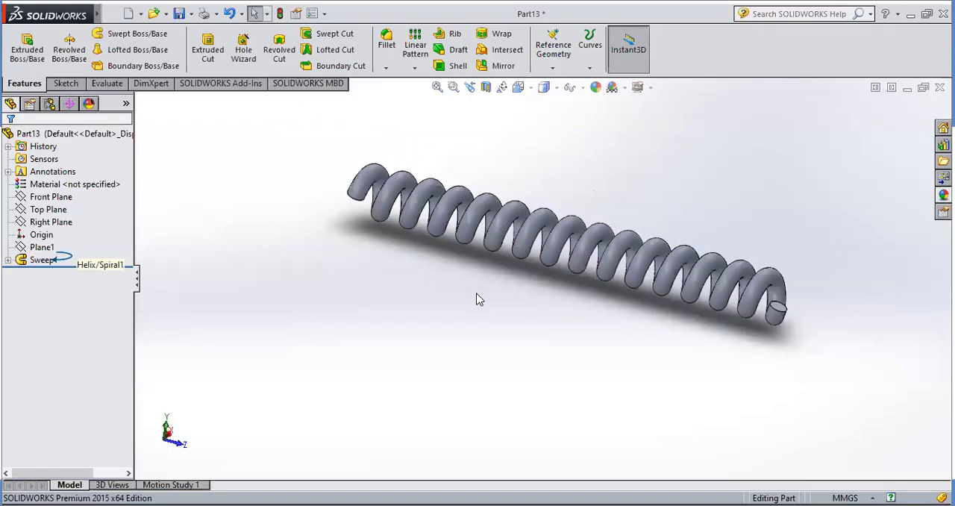
scroll(672, 283, "down", 4)
scroll(670, 292, "up", 3)
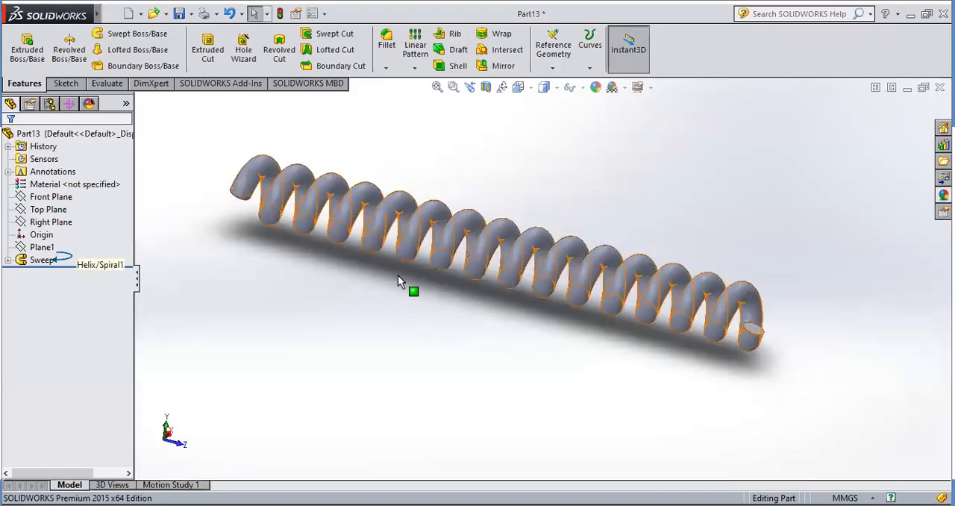
left_click(41, 261)
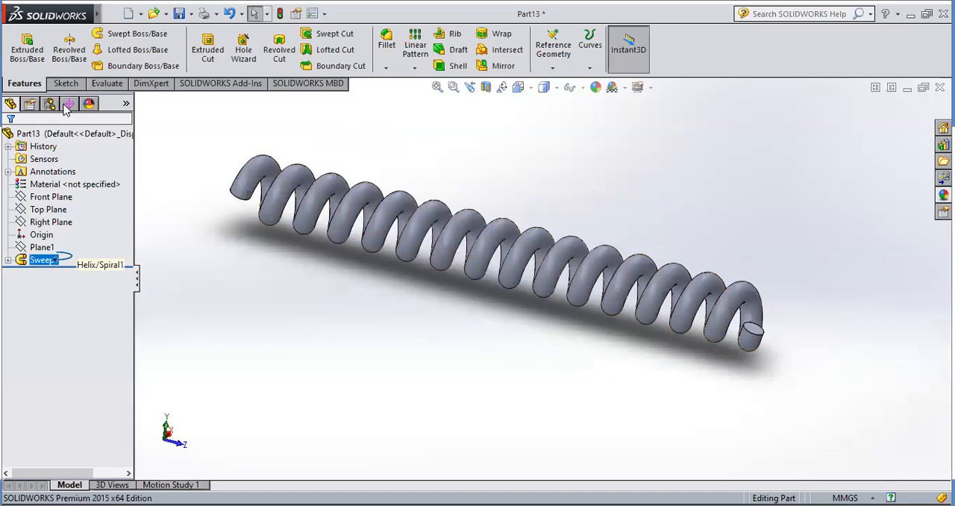
Create a new part document and start a sketch on the Front Plane
left_click(129, 14)
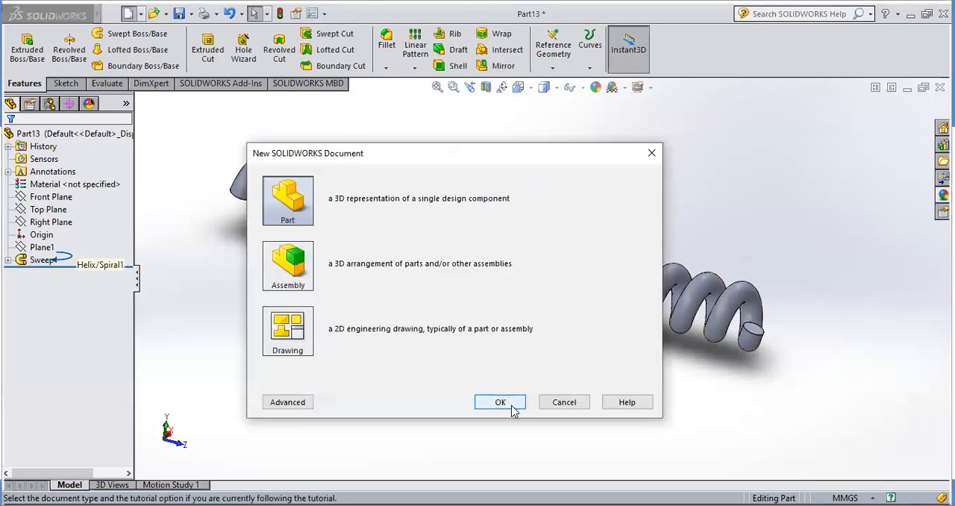
left_click(511, 403)
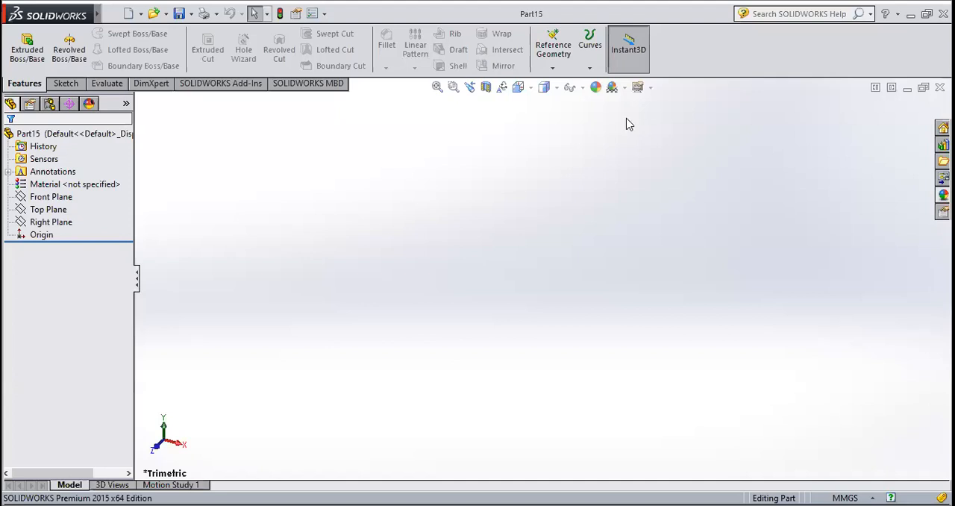
left_click(65, 83)
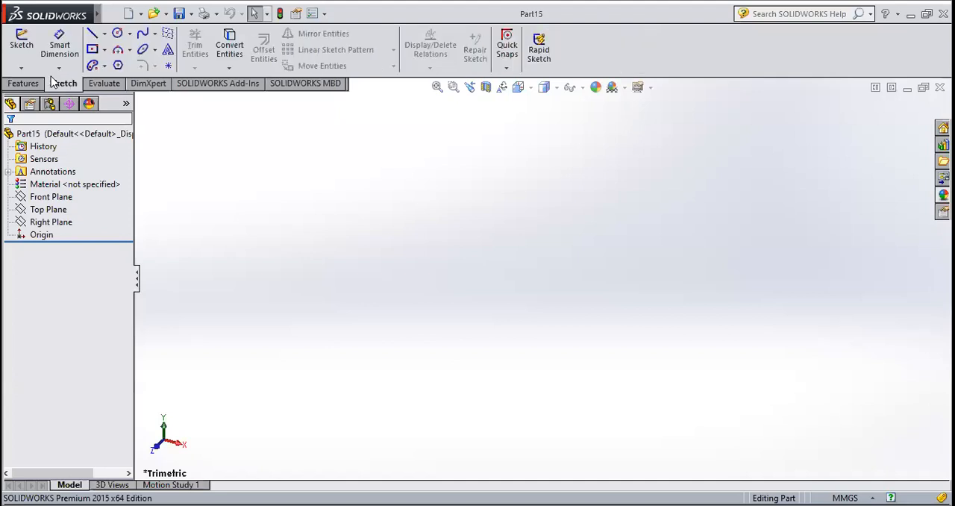
left_click(20, 50)
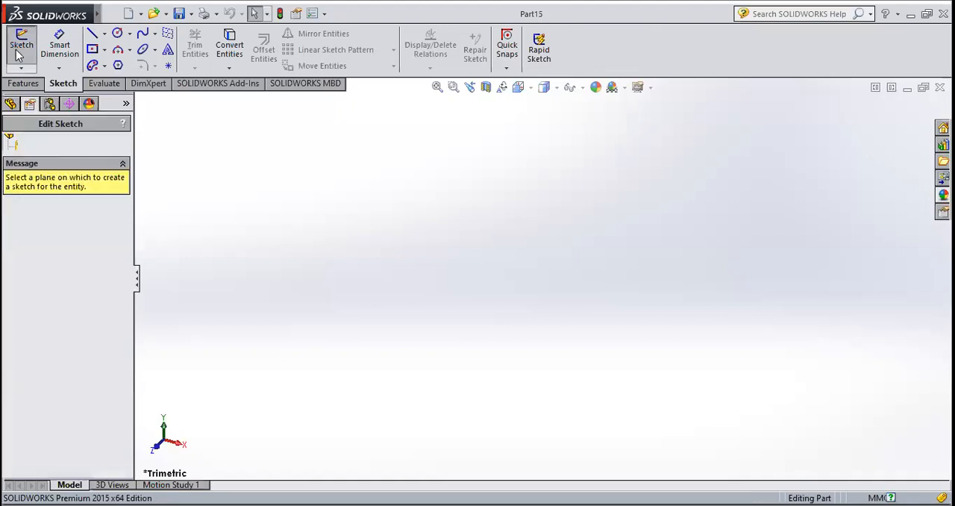
left_click(415, 167)
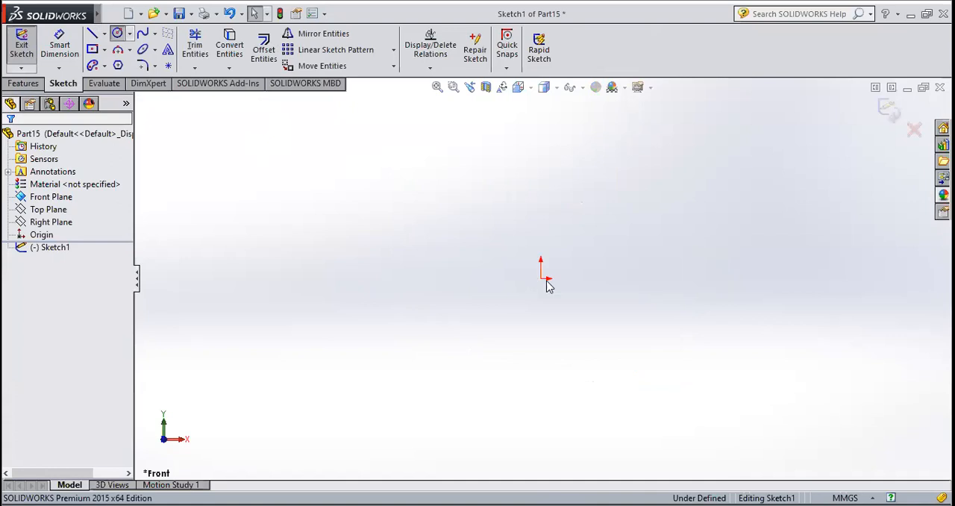
Sketch a circle centred on the origin and set its radius to 20 mm
left_click(541, 279)
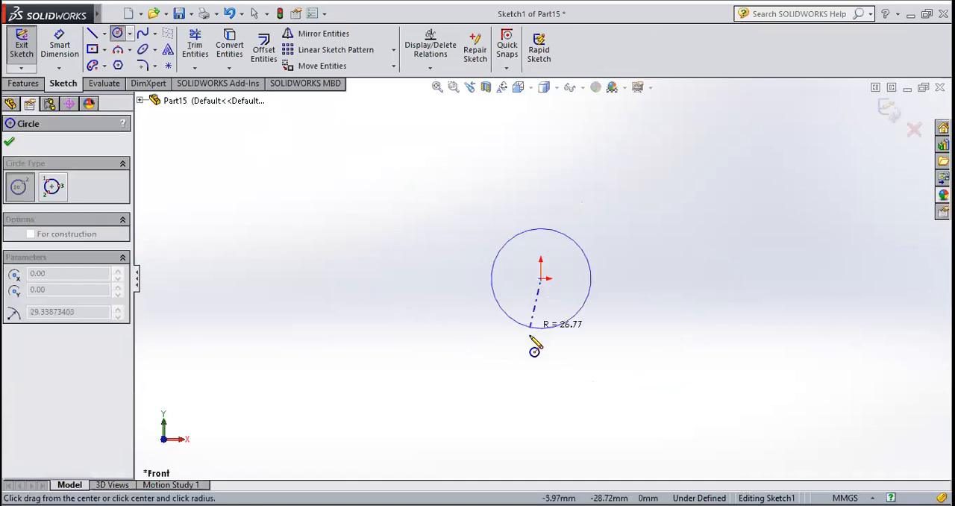
left_click(529, 332)
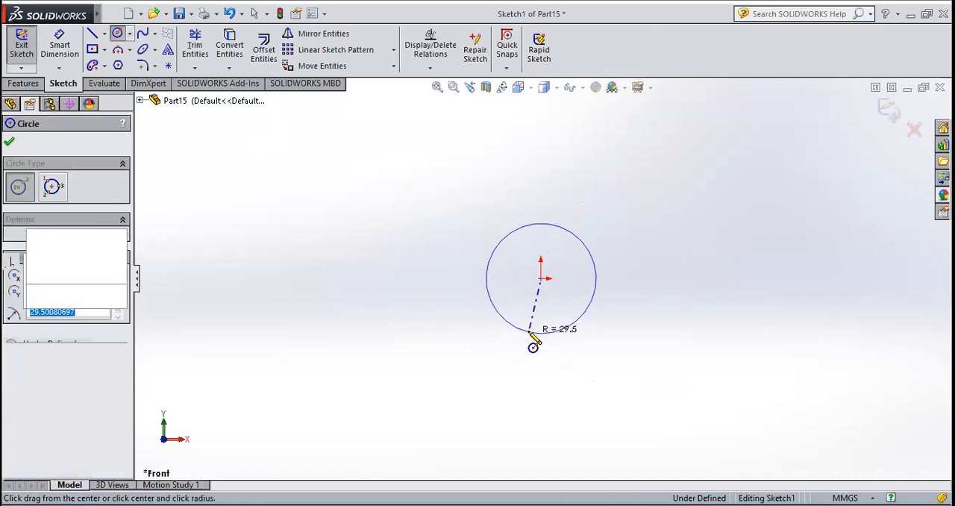
type("20")
key("Return")
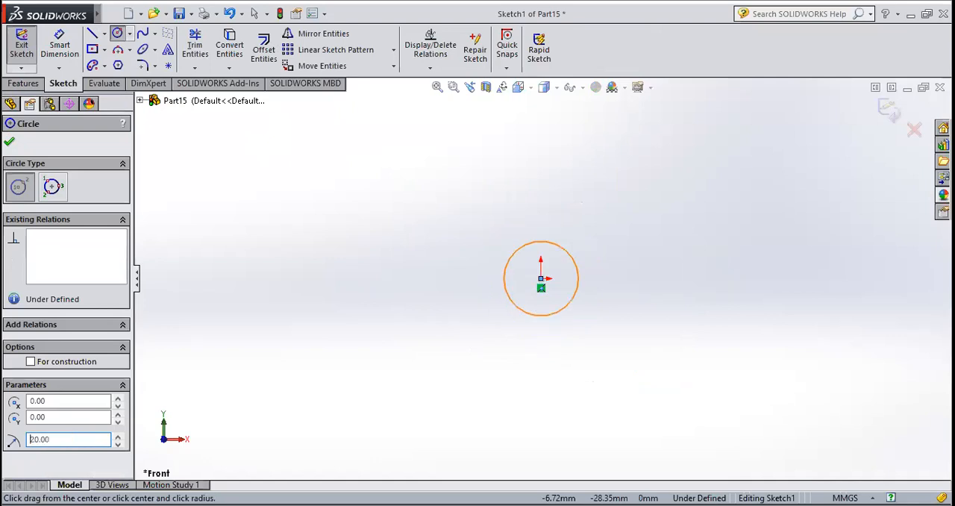
left_click(10, 143)
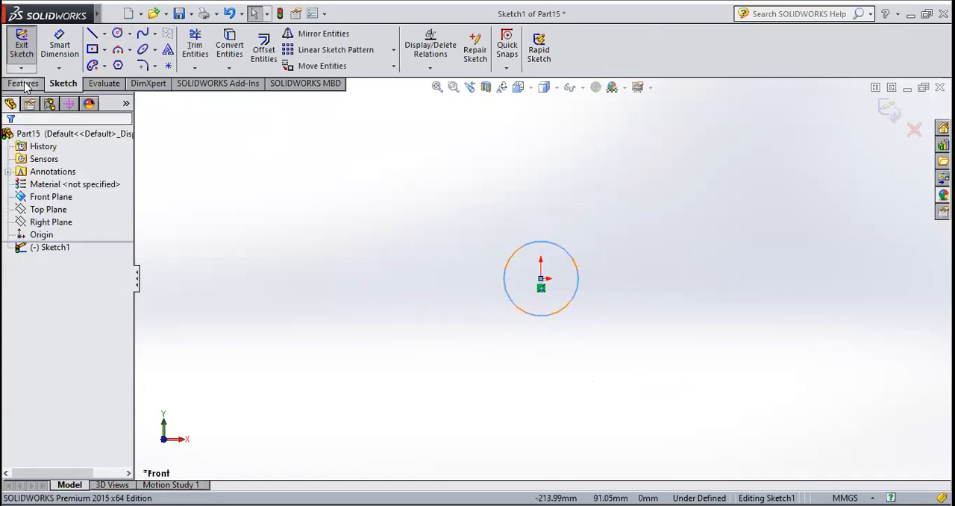
Start a Helix/Spiral curve from the sketched circle, defined as a spiral
left_click(23, 83)
left_click(590, 66)
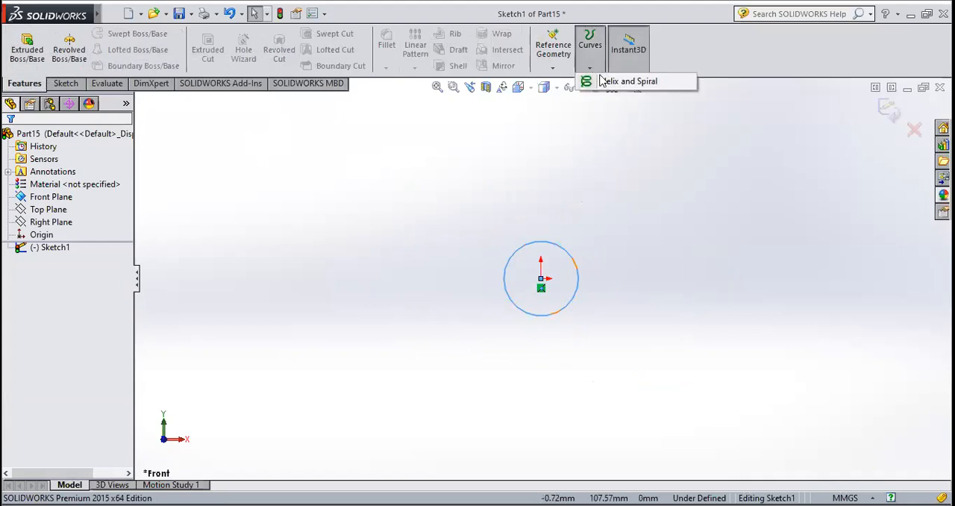
left_click(606, 81)
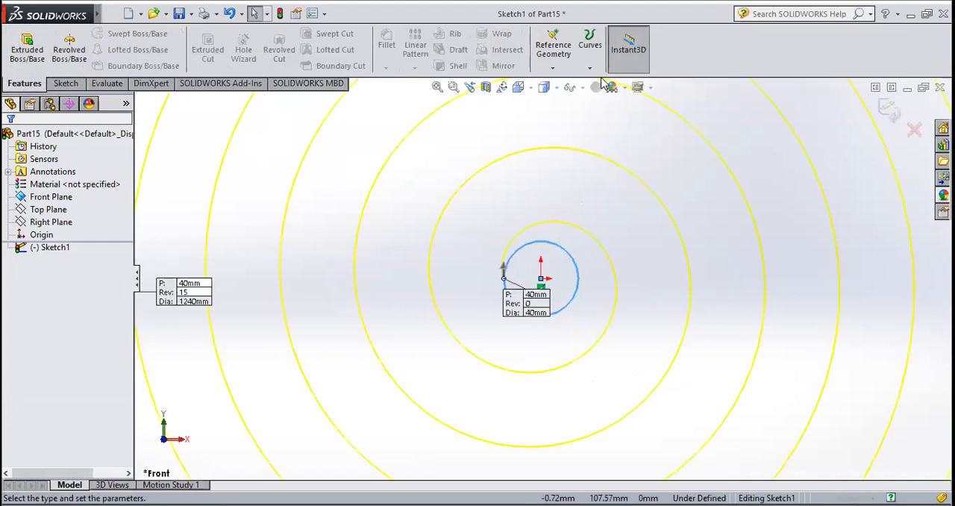
scroll(497, 270, "up", 9)
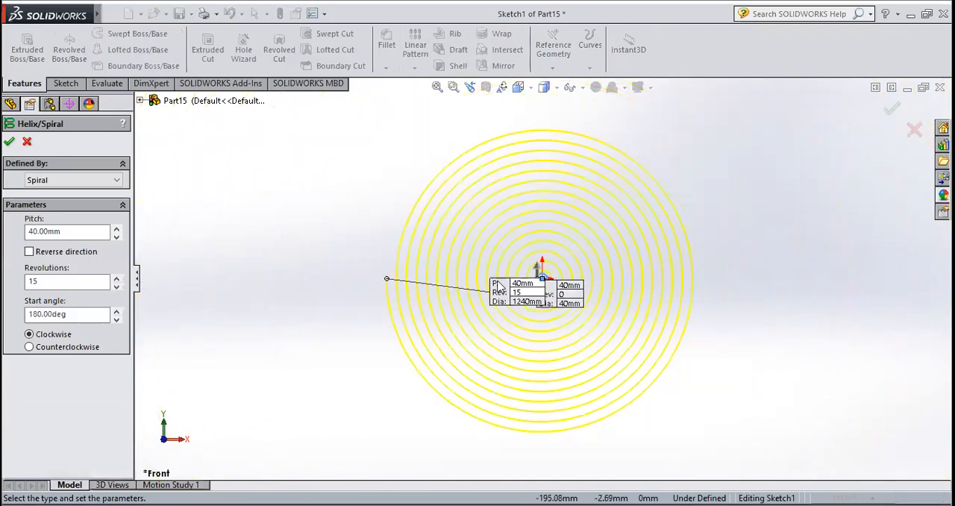
scroll(495, 279, "down", 5)
middle_click_drag(557, 238, 545, 127)
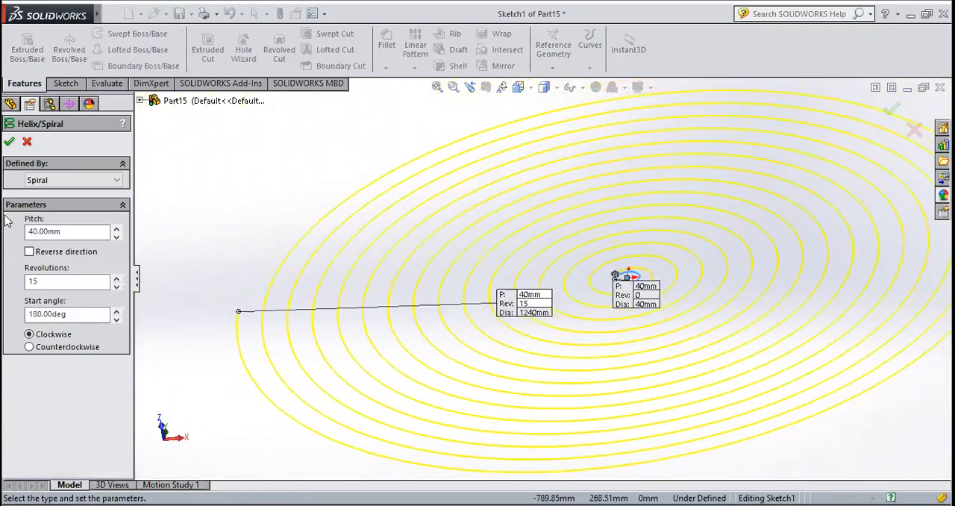
Try defining the curve by Height and Pitch and switch its definition back to Spiral
left_click(41, 182)
left_click(46, 211)
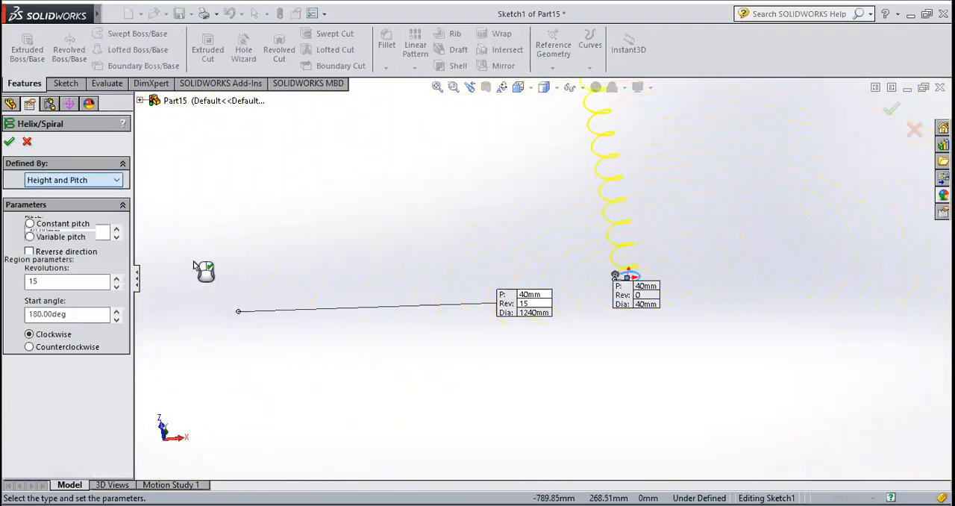
scroll(570, 260, "down", 6)
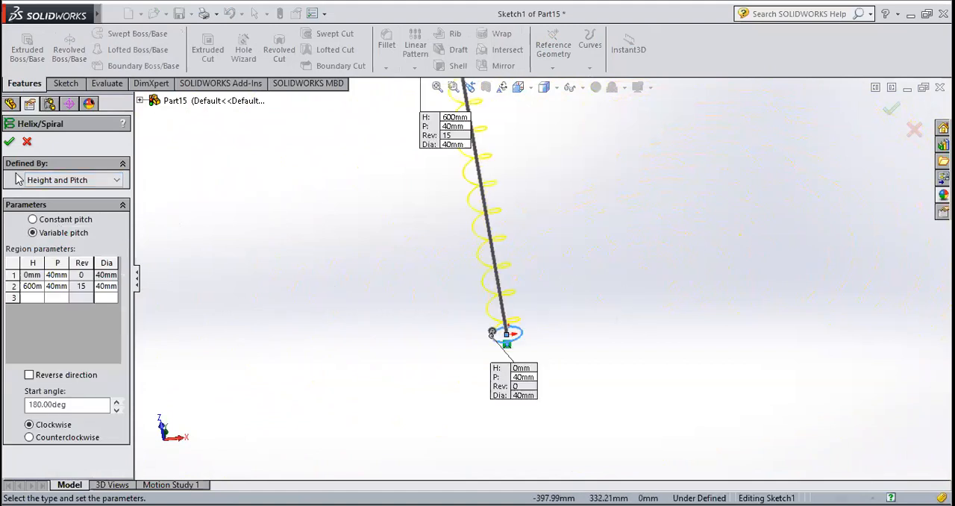
left_click(38, 182)
left_click(41, 220)
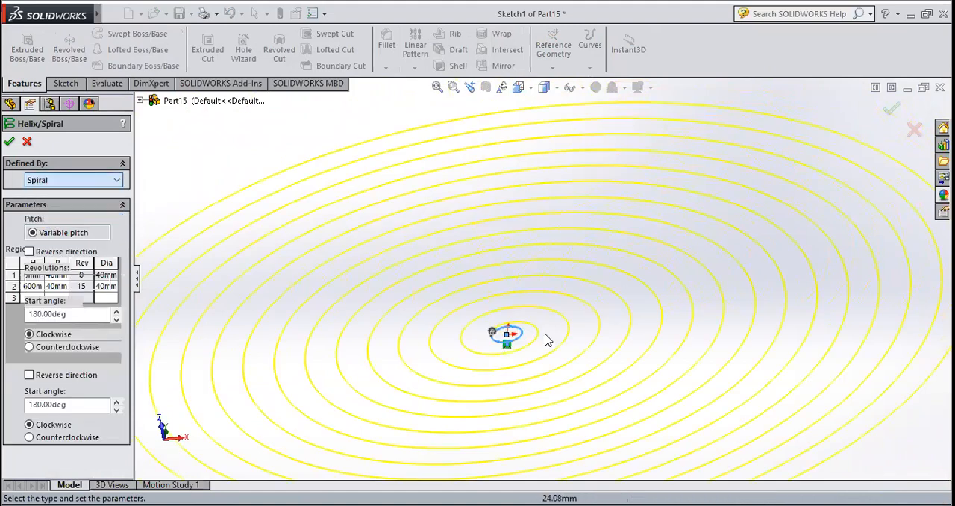
Set the spiral's pitch to 50 mm and its revolutions to 10, and create the curve
middle_click_drag(358, 356, 393, 424)
scroll(369, 433, "down", 5)
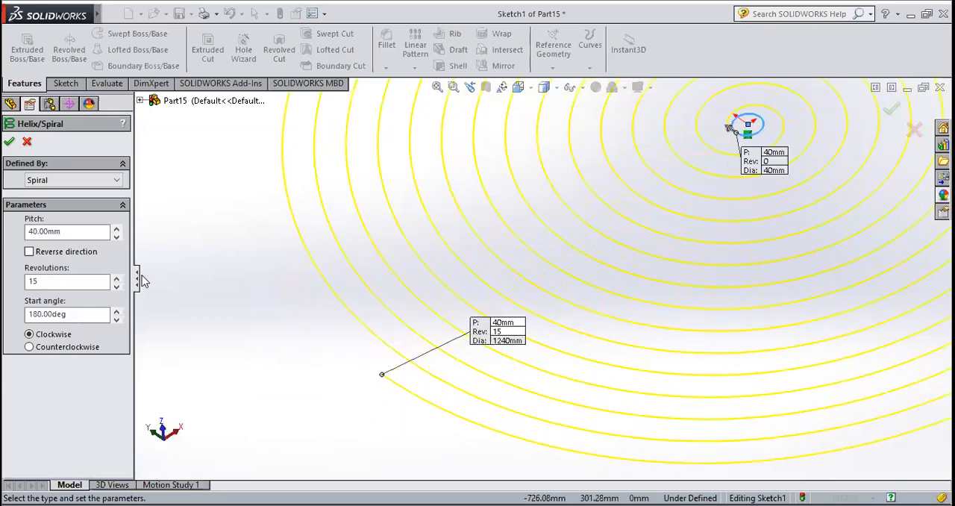
scroll(543, 279, "up", 4)
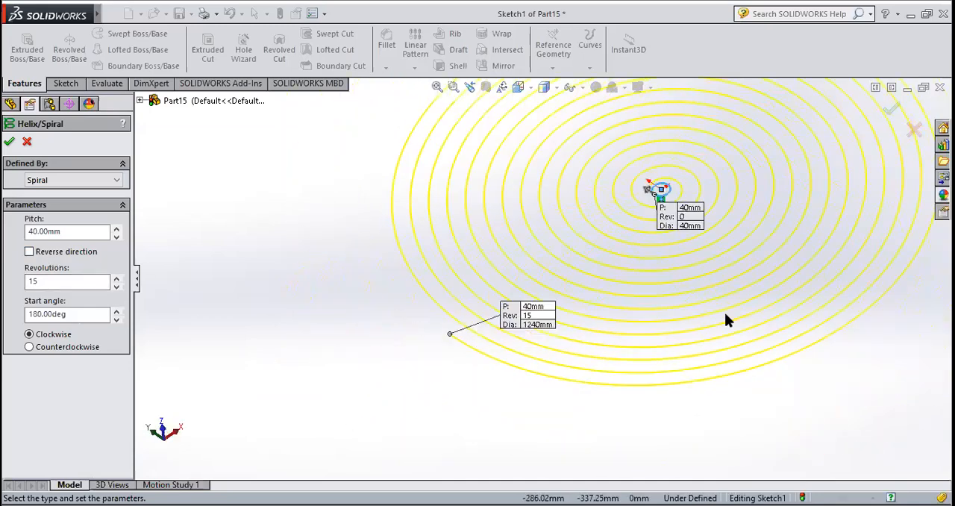
scroll(688, 217, "down", 3)
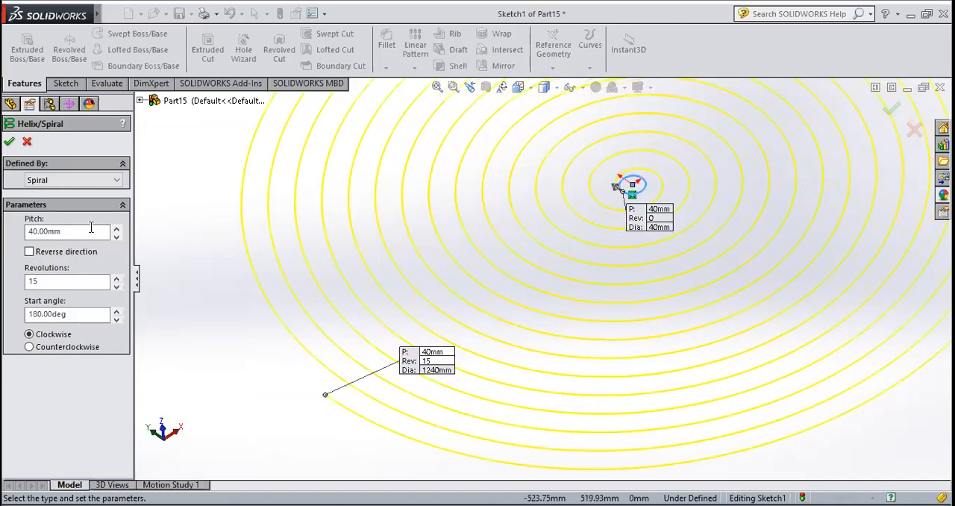
left_click_drag(90, 228, 9, 179)
key("Return")
scroll(332, 254, "up", 3)
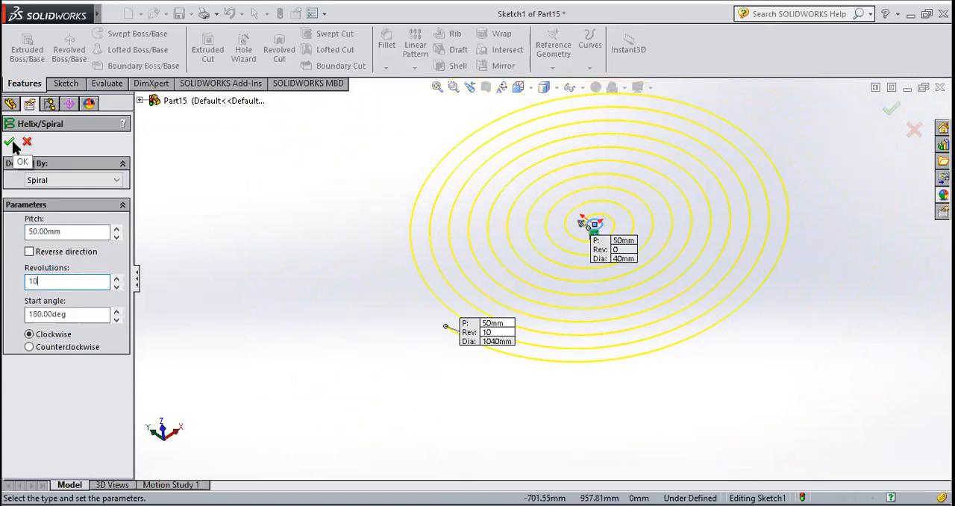
left_click(45, 349)
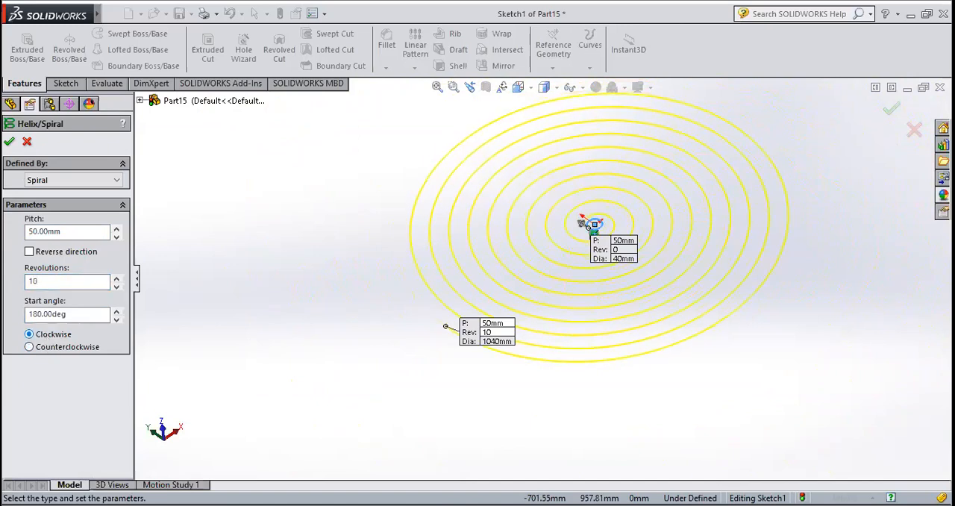
left_click(11, 142)
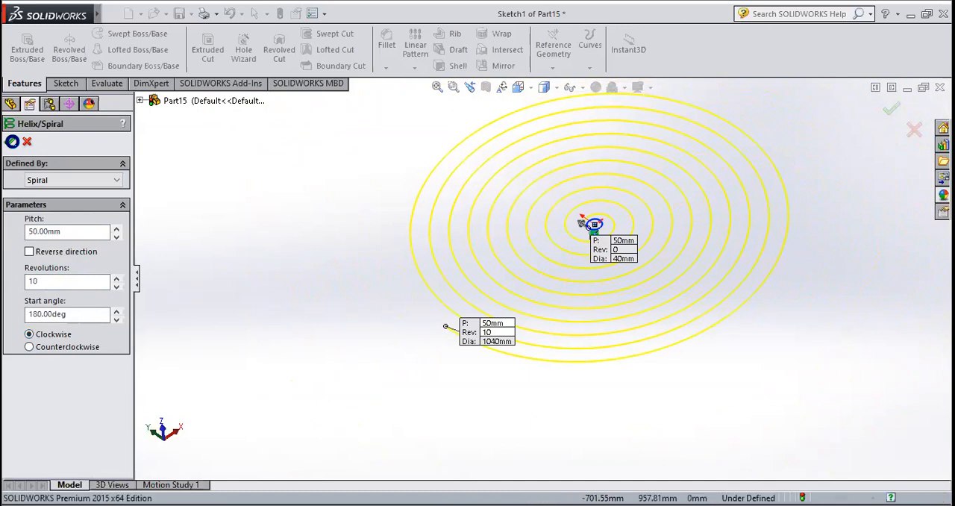
Start a new reference plane and clear the preselected spiral from its first reference
left_click(66, 83)
left_click(26, 83)
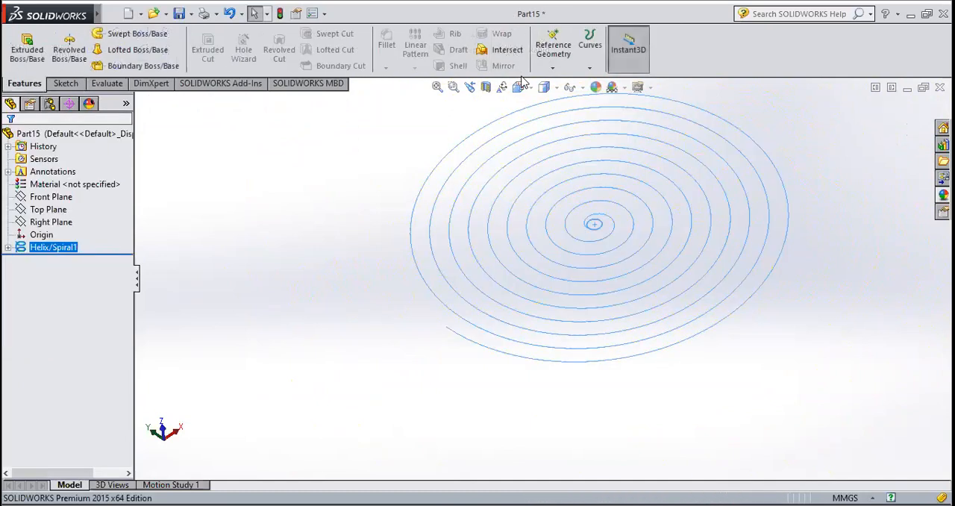
left_click(555, 68)
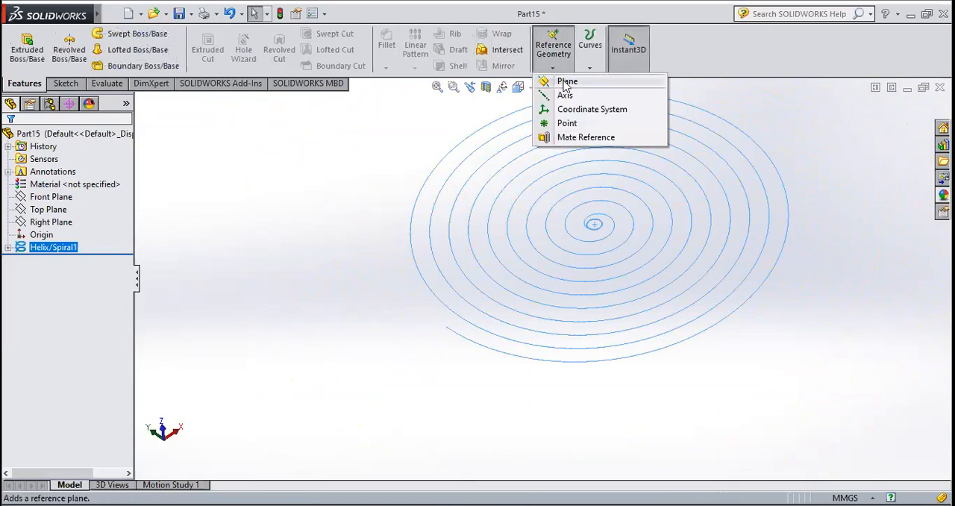
left_click(565, 82)
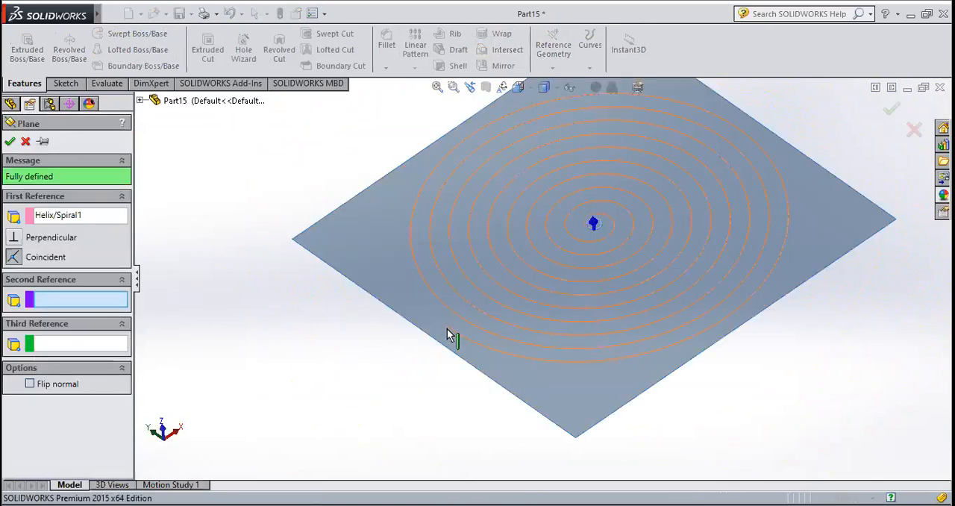
middle_click_drag(447, 334, 512, 372)
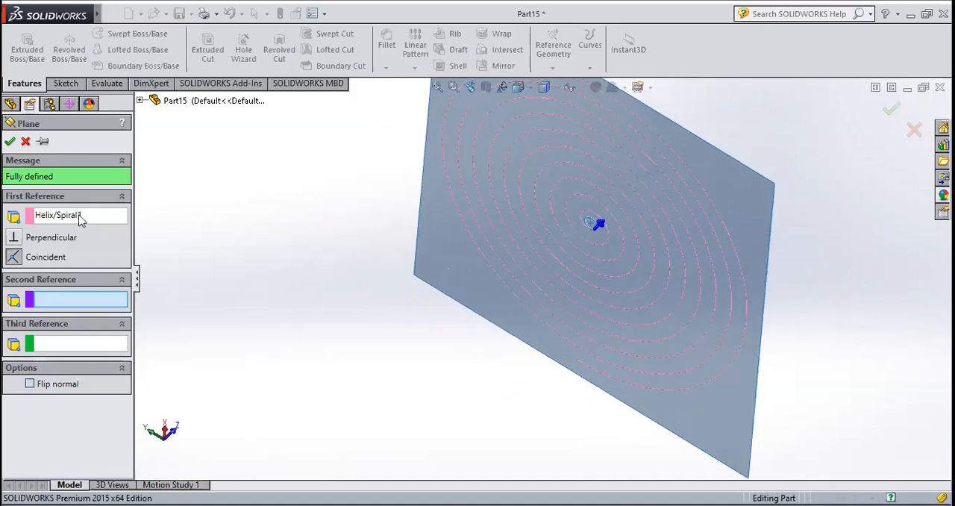
left_click(54, 216)
right_click(63, 220)
left_click(82, 227)
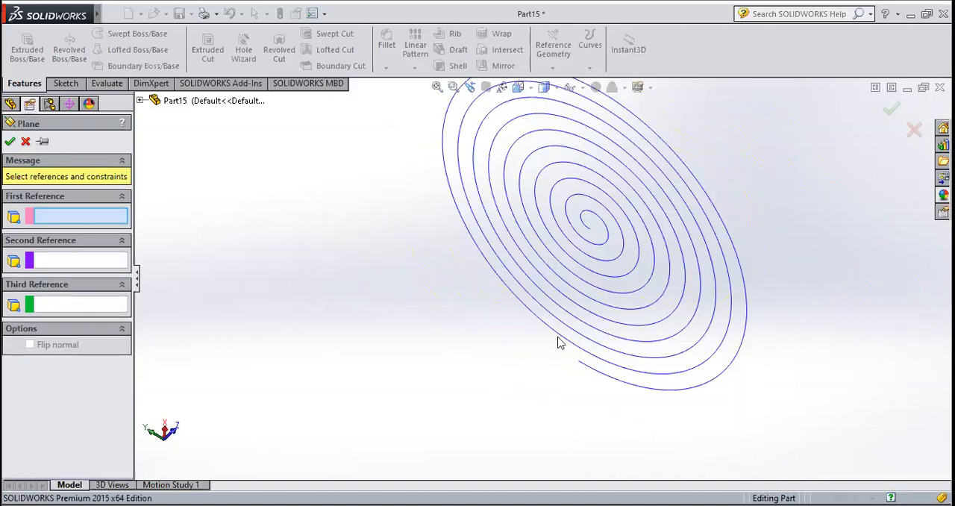
Create the reference plane through the spiral's outer endpoint and perpendicular to the spiral curve
scroll(589, 373, "down", 5)
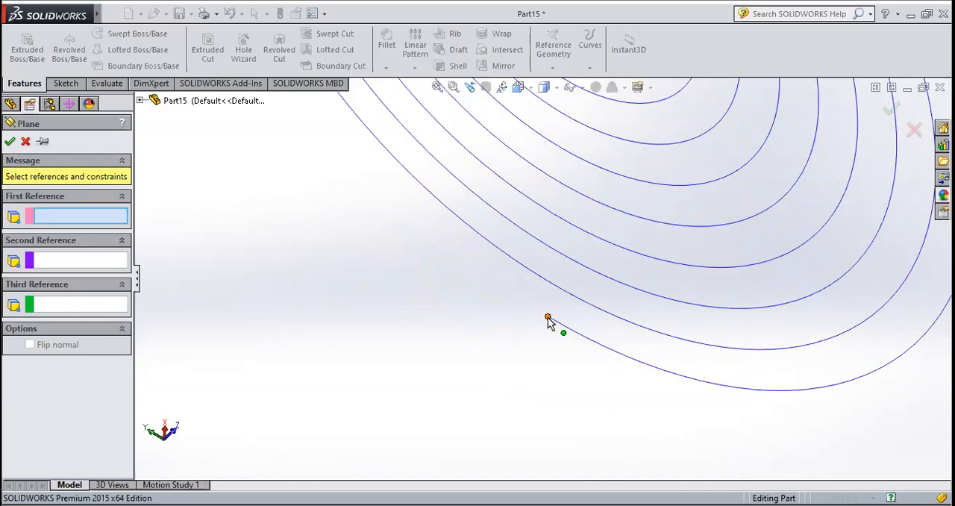
left_click(548, 318)
left_click(700, 385)
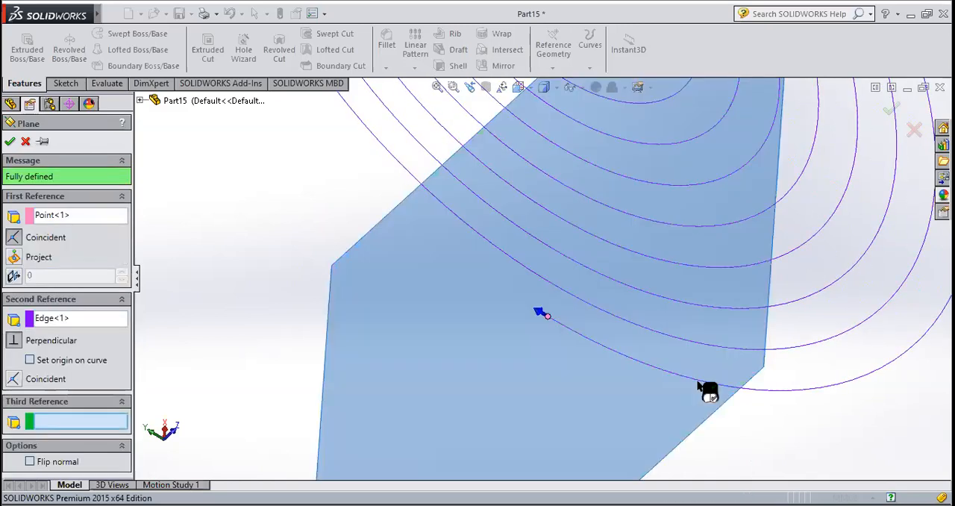
scroll(573, 343, "up", 5)
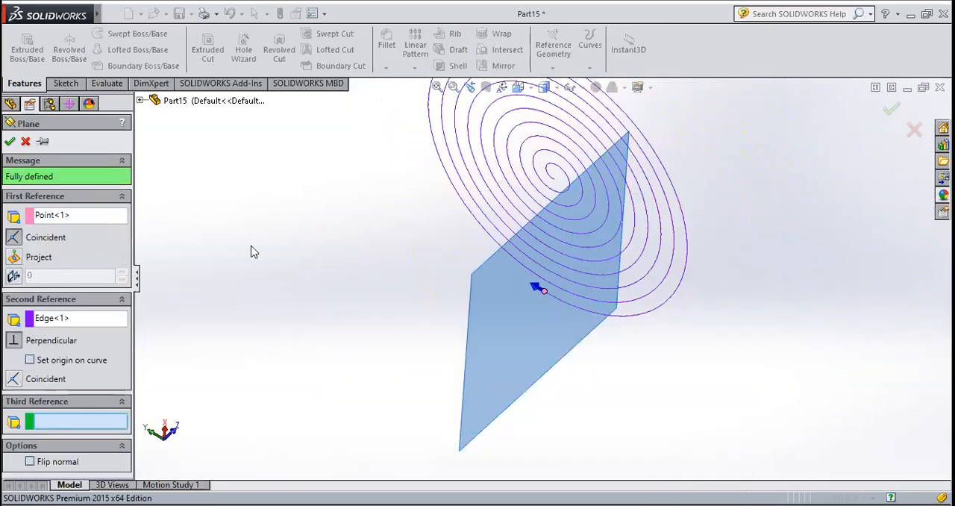
left_click(10, 141)
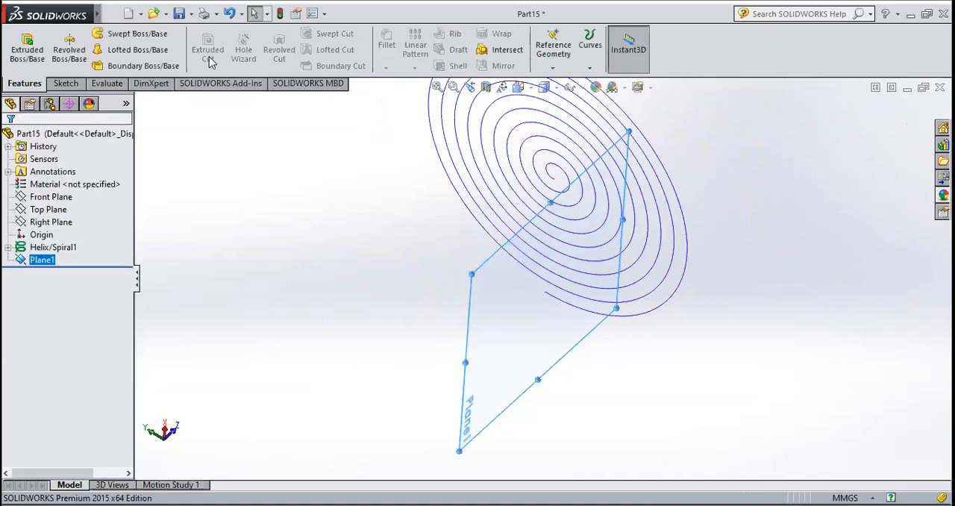
Start a sketch on the new plane at the spiral's outer end, viewed normal to the plane
left_click(65, 83)
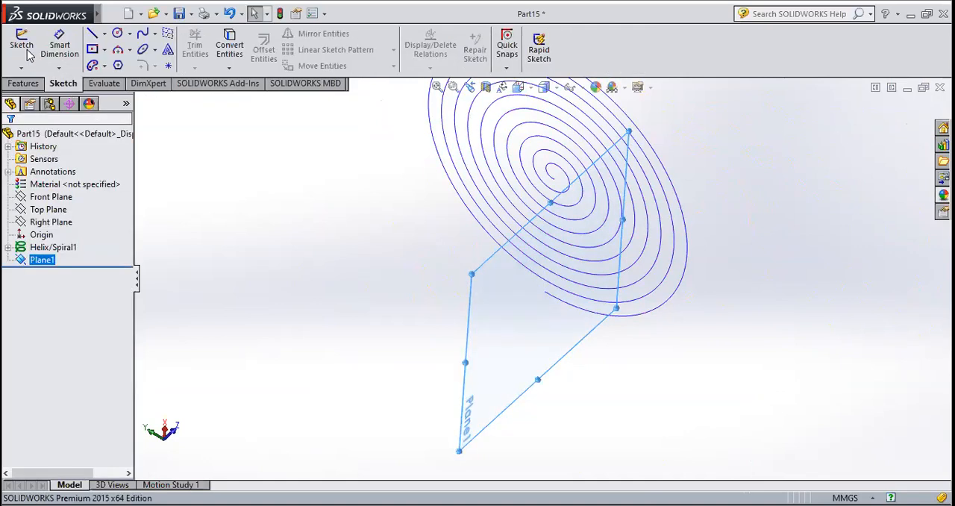
left_click(21, 45)
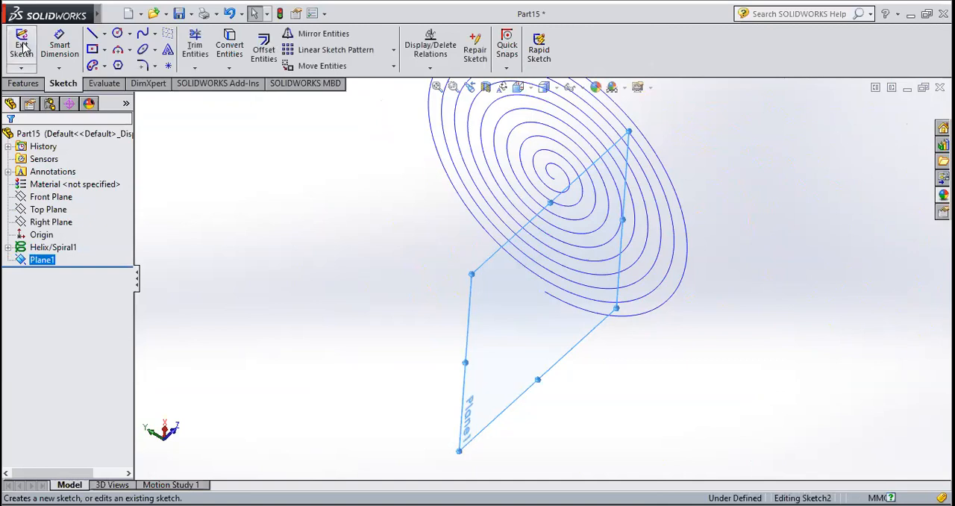
left_click(518, 88)
left_click(588, 159)
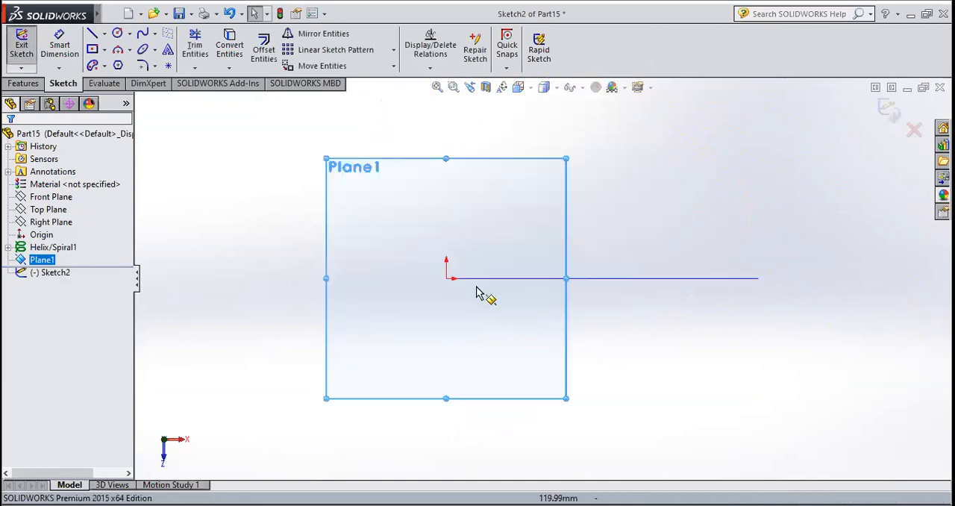
scroll(470, 292, "down", 3)
left_click(103, 49)
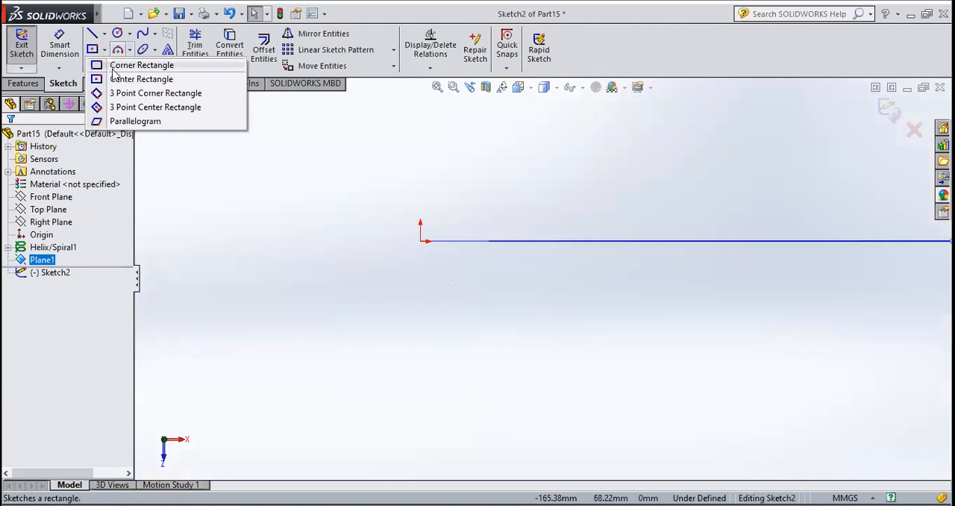
middle_click_drag(365, 243, 358, 284)
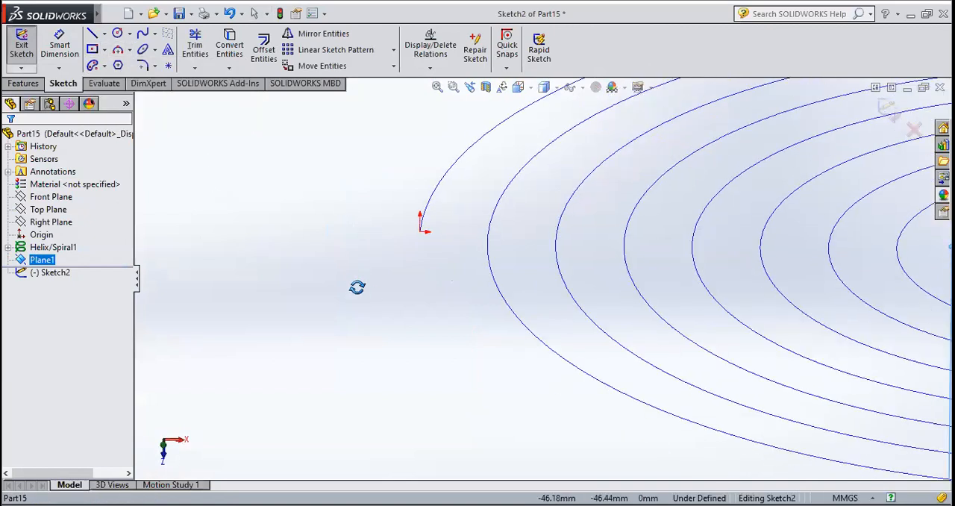
left_click(531, 89)
left_click(591, 157)
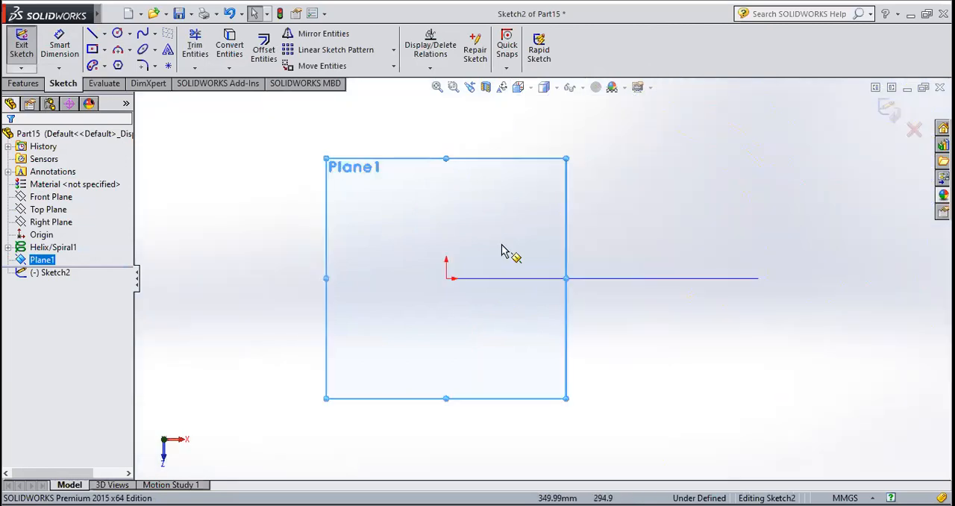
Sketch a center rectangle about 146 mm wide and 107 mm high, centred on the spiral's outer endpoint
left_click(105, 50)
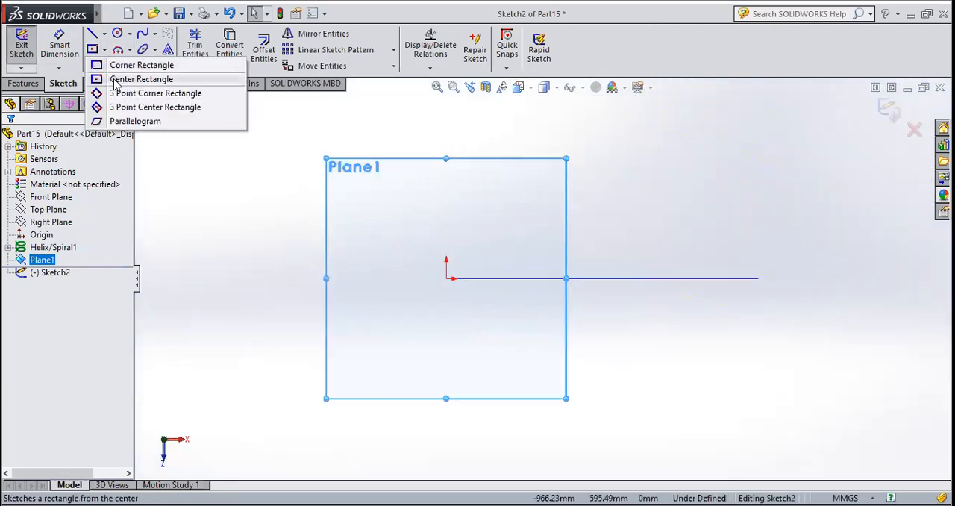
left_click(141, 79)
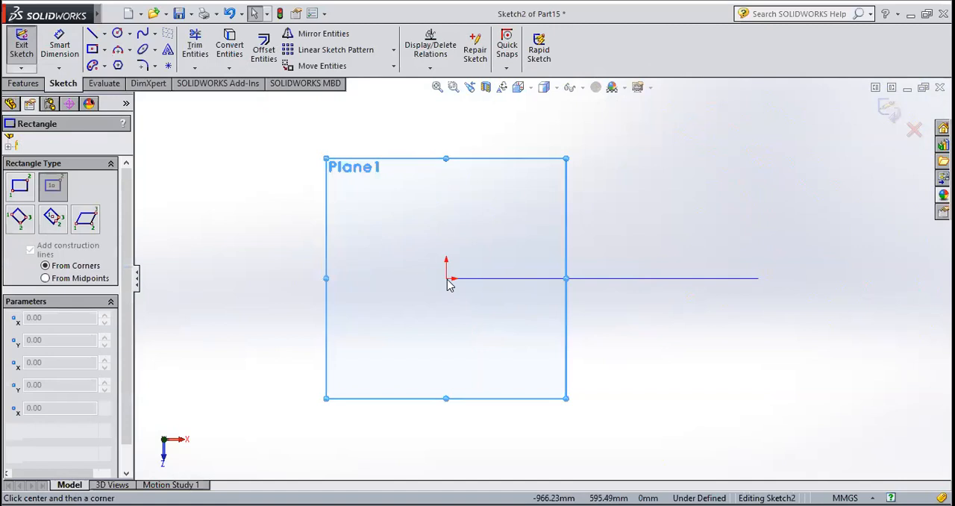
left_click(449, 279)
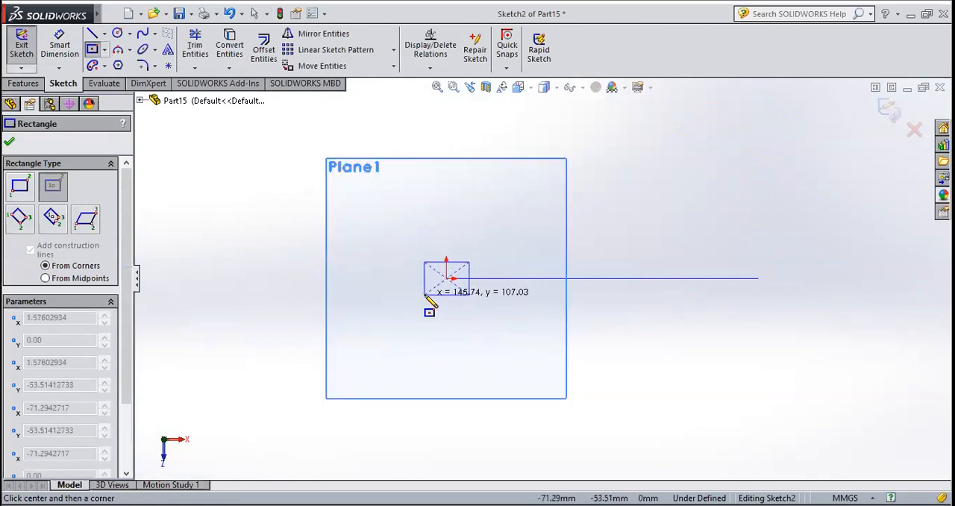
left_click(425, 292)
middle_click_drag(565, 271, 557, 313)
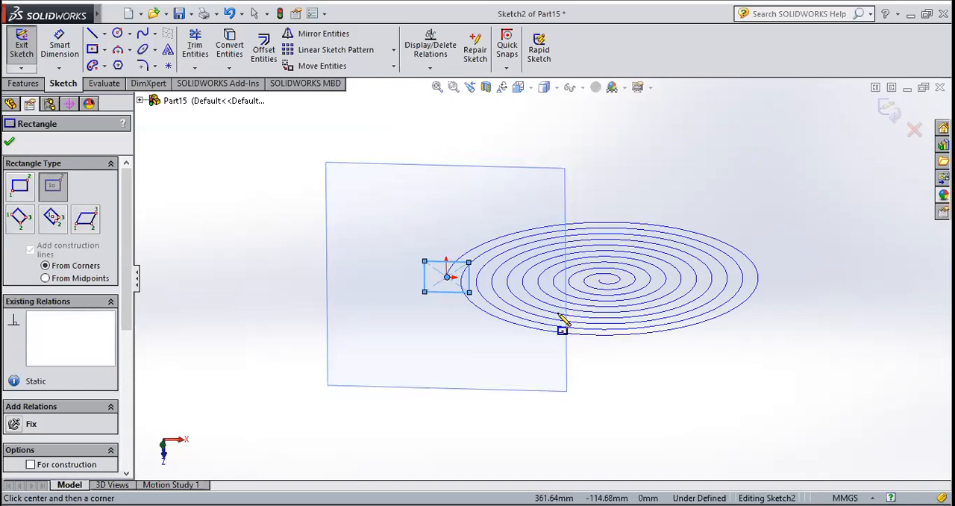
left_click(531, 88)
left_click(589, 162)
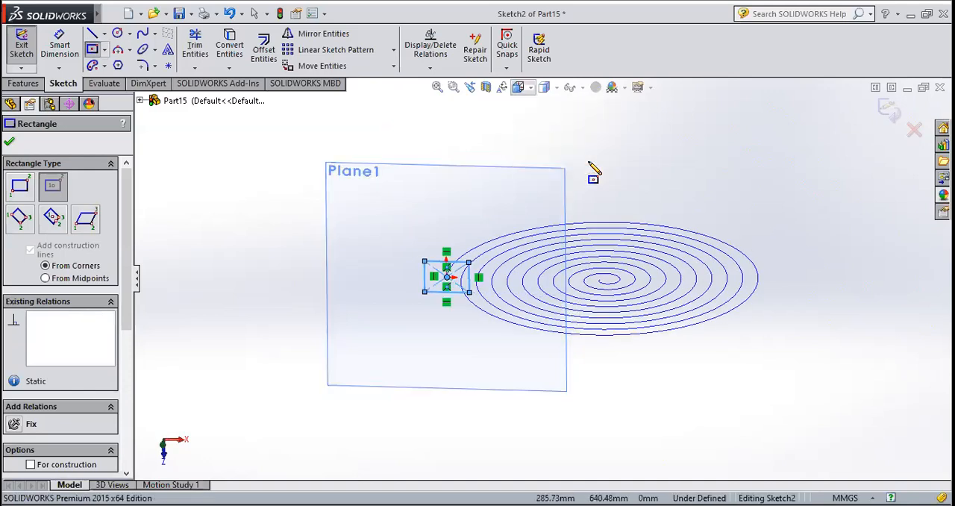
scroll(454, 260, "down", 4)
left_click(11, 142)
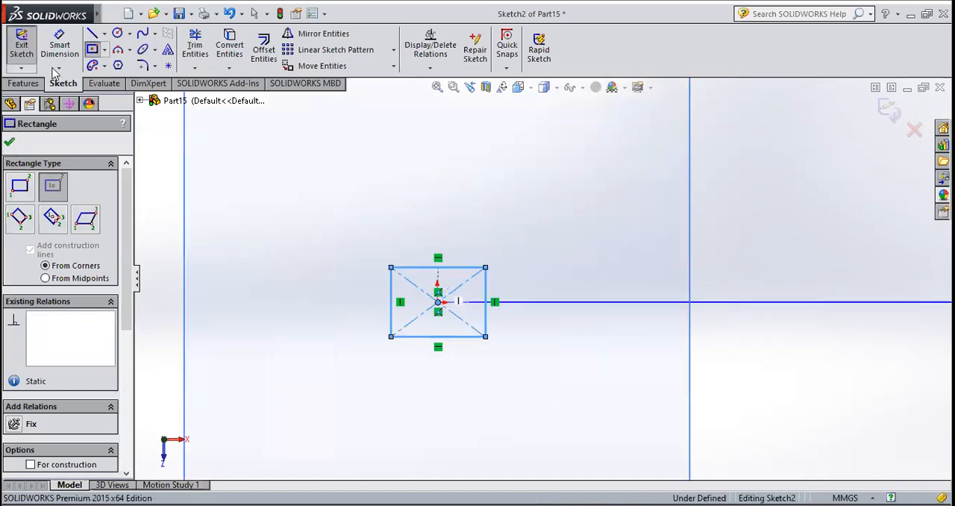
Dimension the rectangle's horizontal edge and set its width to 60 mm
left_click(60, 46)
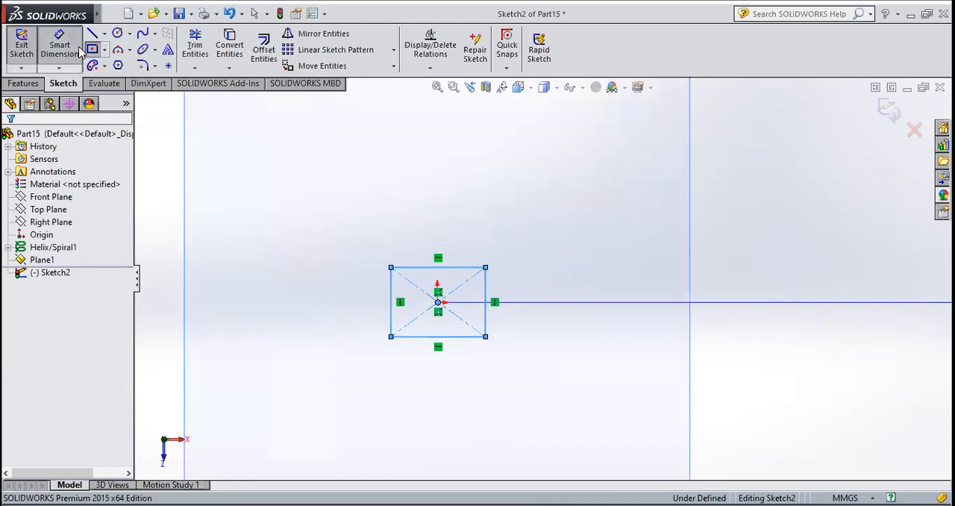
left_click(409, 251)
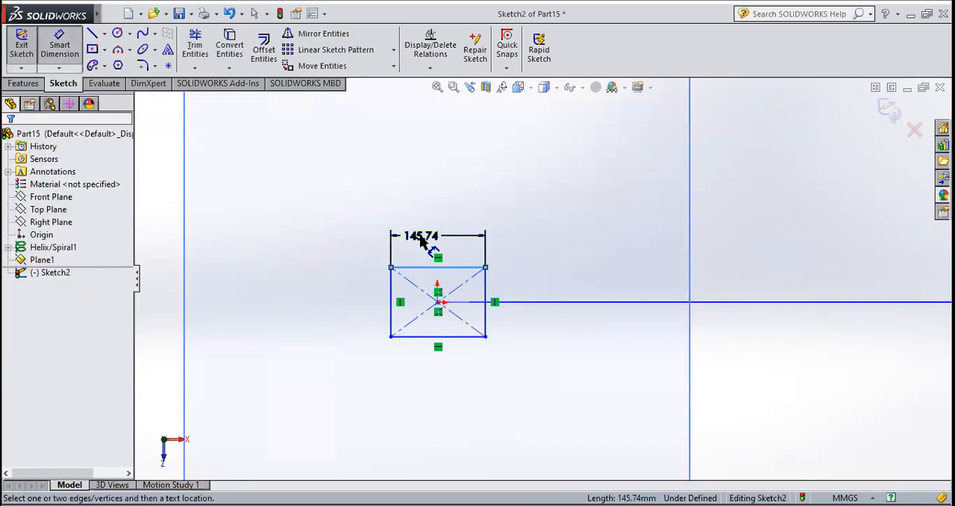
left_click(410, 239)
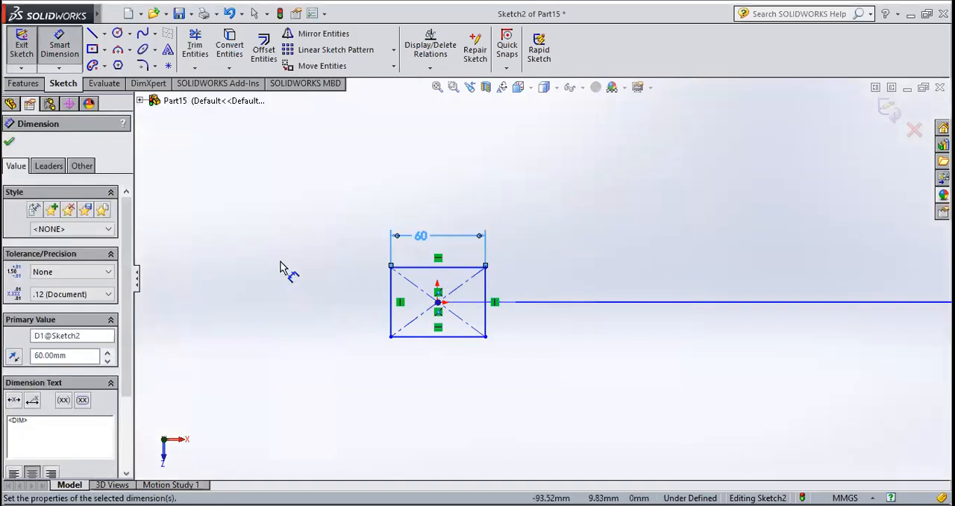
Dimension the rectangle's vertical edge and set its height to 20 mm
left_click(359, 312)
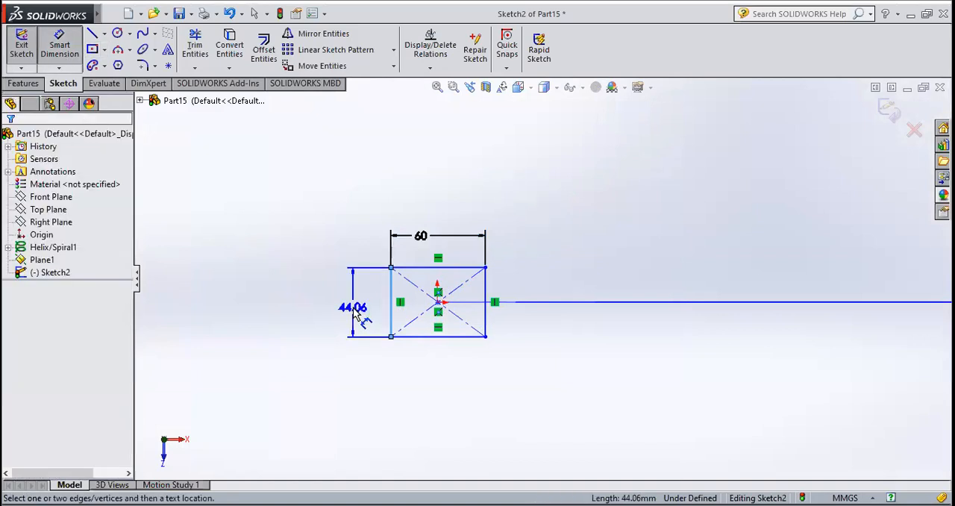
left_click(355, 312)
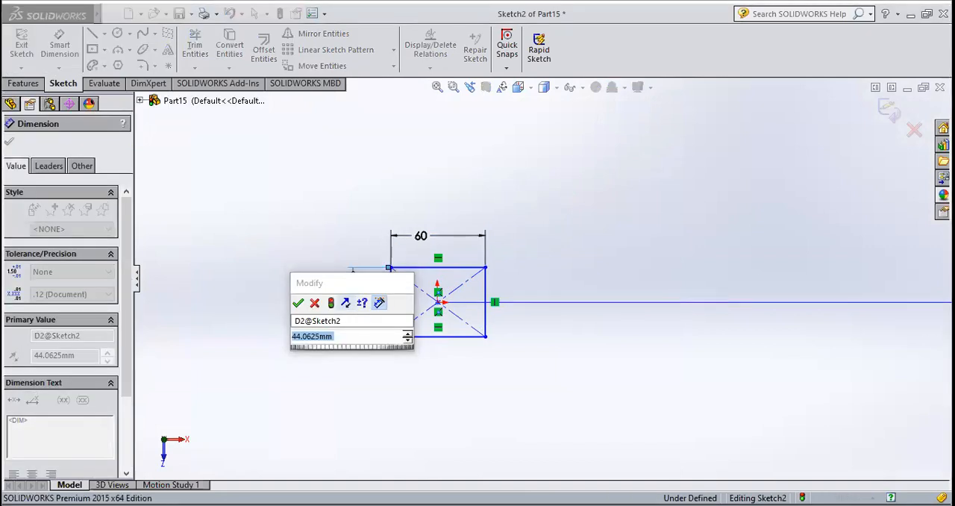
type("20")
key("Return")
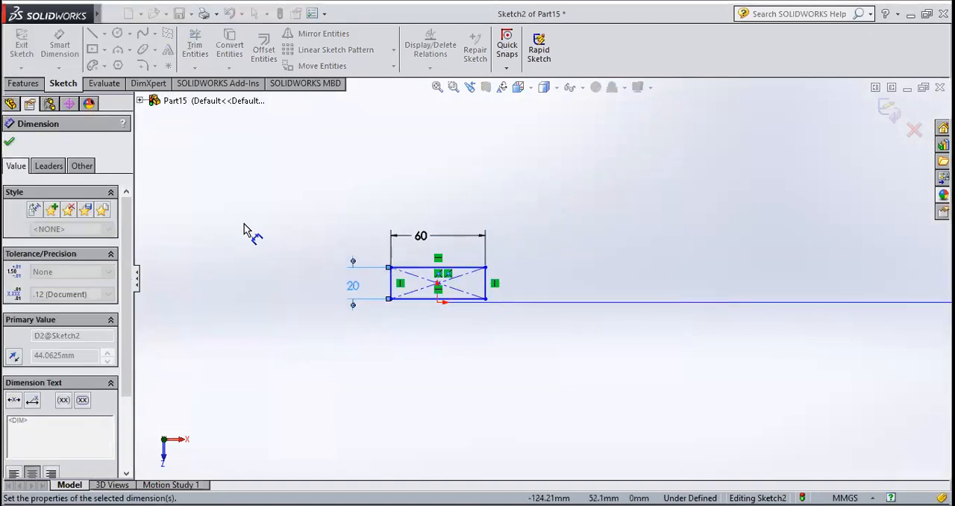
Change the rectangle's height dimension to 30 mm
left_click(354, 284)
double_click(356, 288)
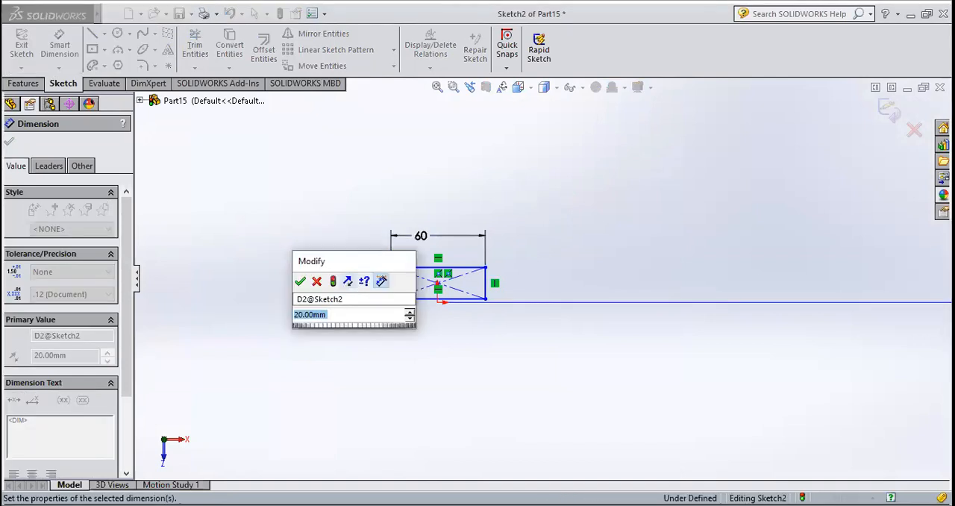
type("30")
key("Return")
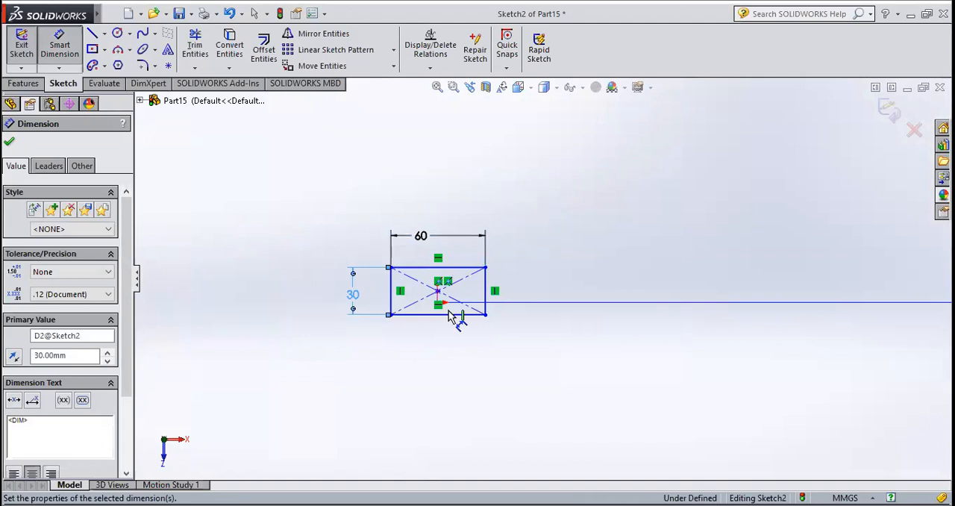
Examine the rectangle's position relative to the spiral's outer endpoint, both at an angle and normal to the sketch plane
middle_click_drag(553, 364, 538, 358)
scroll(495, 329, "down", 4)
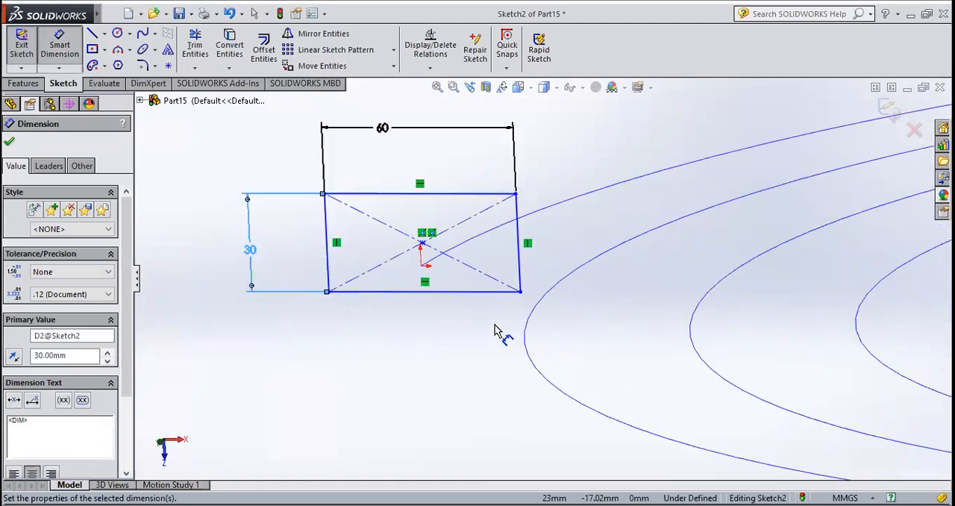
scroll(495, 329, "down", 1)
left_click(531, 88)
mouse_move(531, 88)
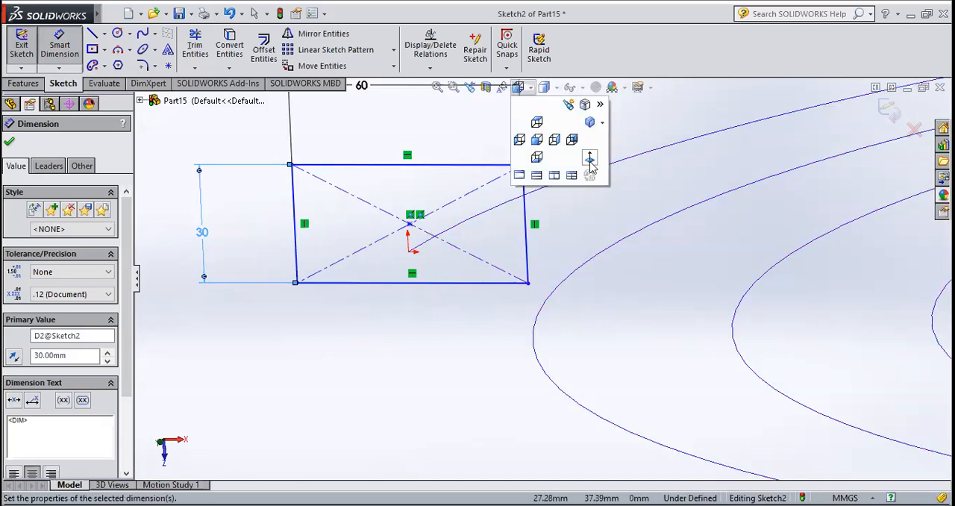
left_click(590, 162)
scroll(480, 283, "down", 4)
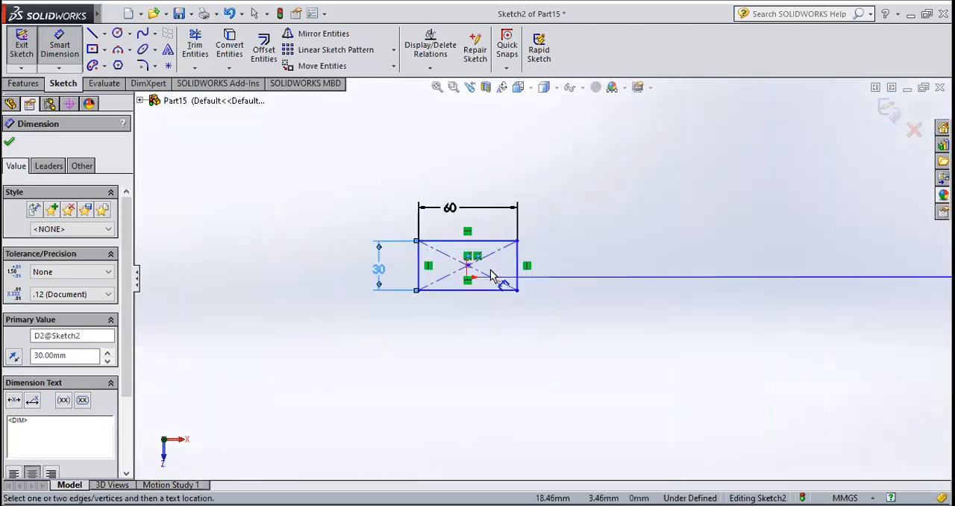
scroll(490, 274, "down", 6)
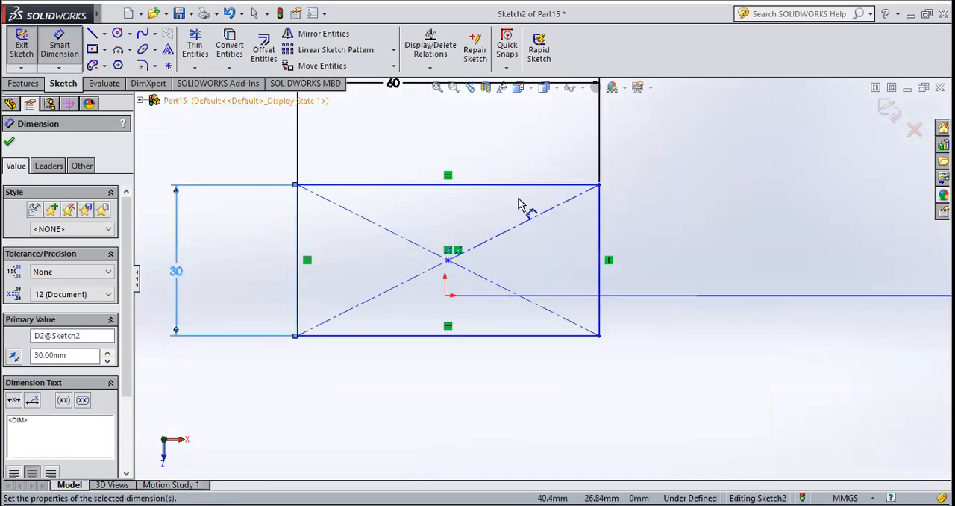
scroll(522, 205, "up", 2)
key("Escape")
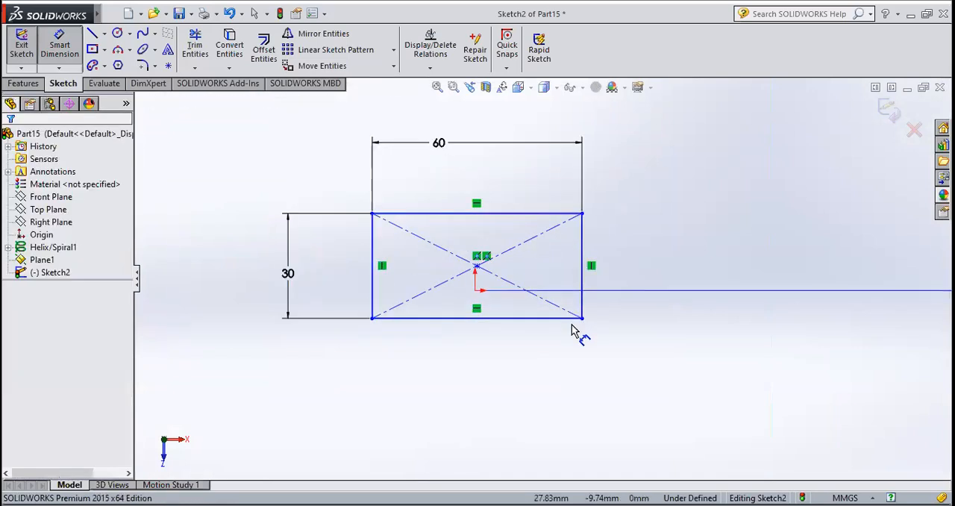
middle_click_drag(585, 288, 583, 304)
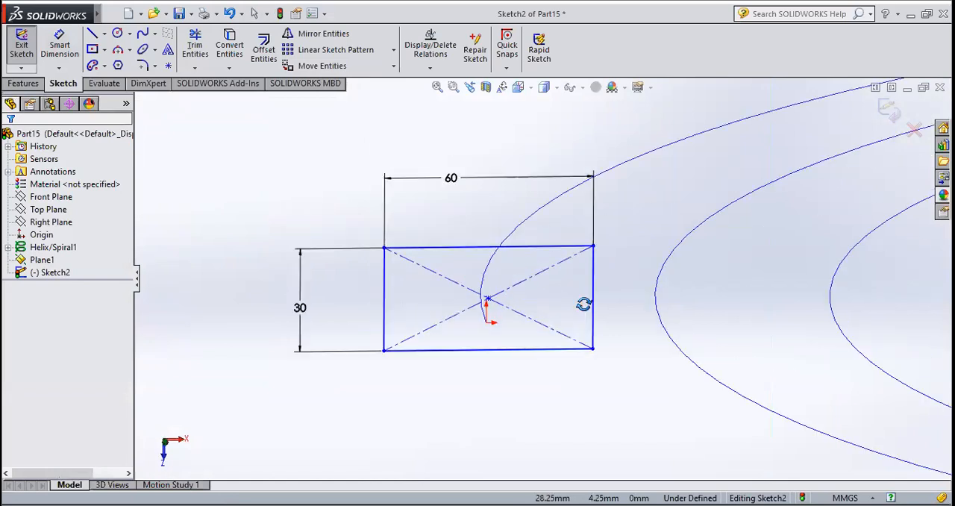
left_click(527, 88)
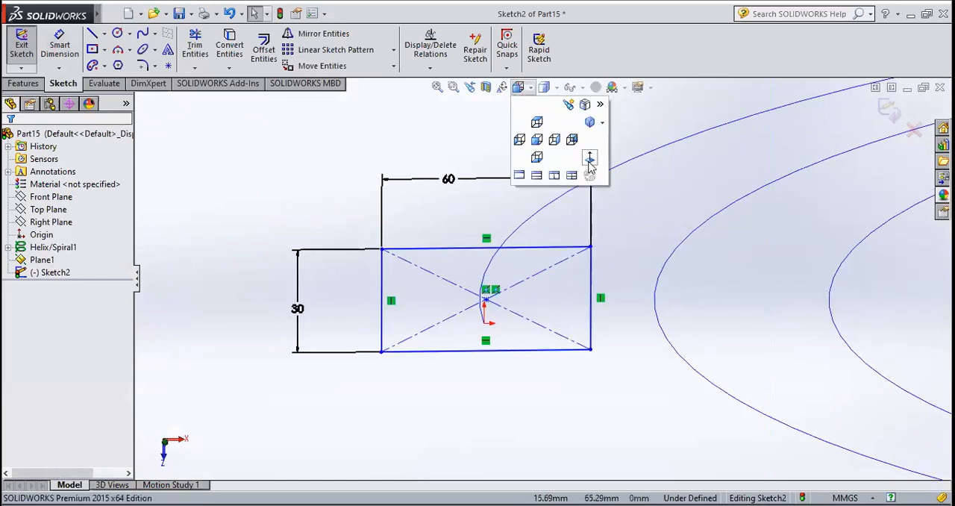
left_click(591, 159)
scroll(449, 282, "down", 8)
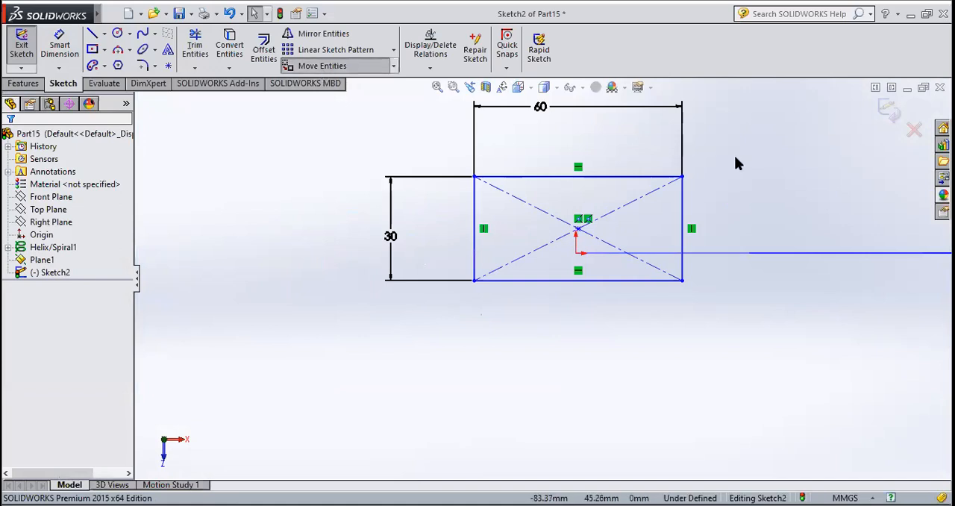
left_click_drag(701, 155, 414, 339)
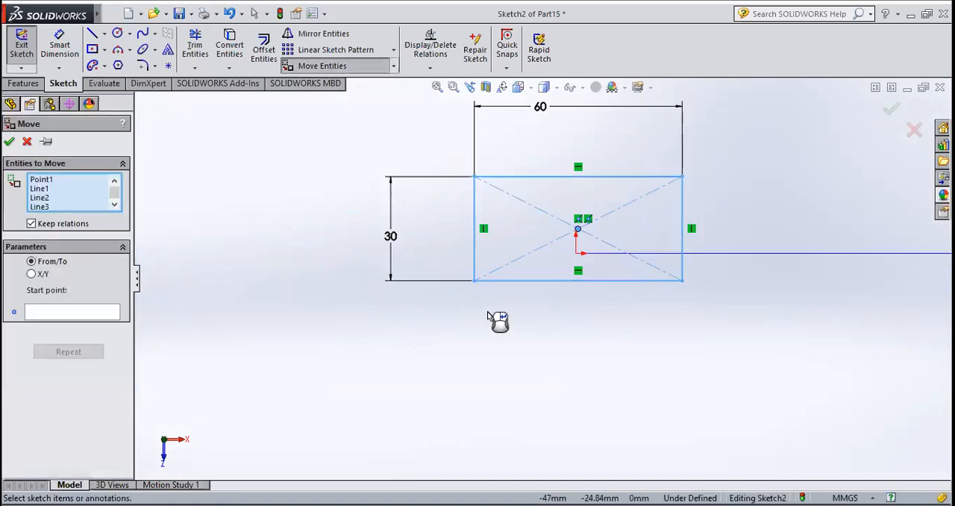
left_click(578, 230)
left_click(578, 237)
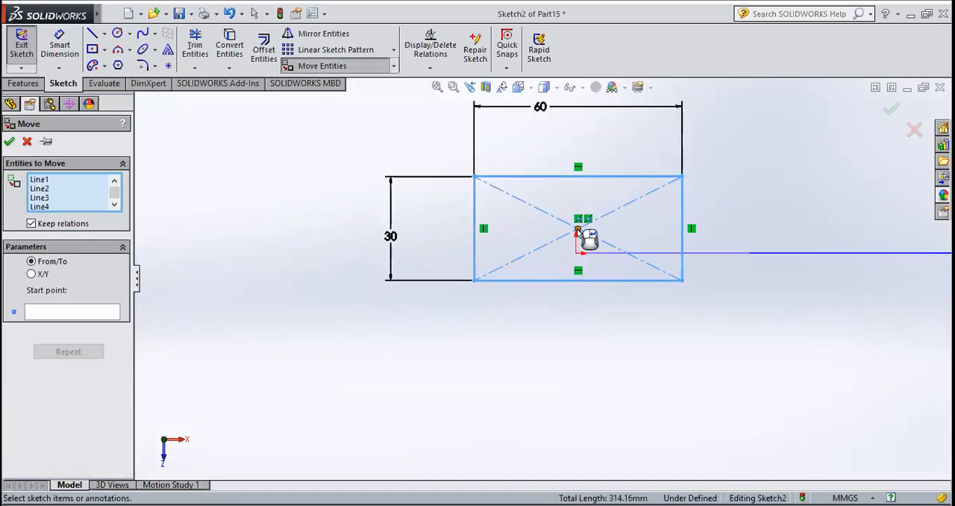
left_click(577, 230)
left_click(578, 230)
left_click(581, 255)
scroll(581, 257, "up", 3)
scroll(563, 257, "down", 6)
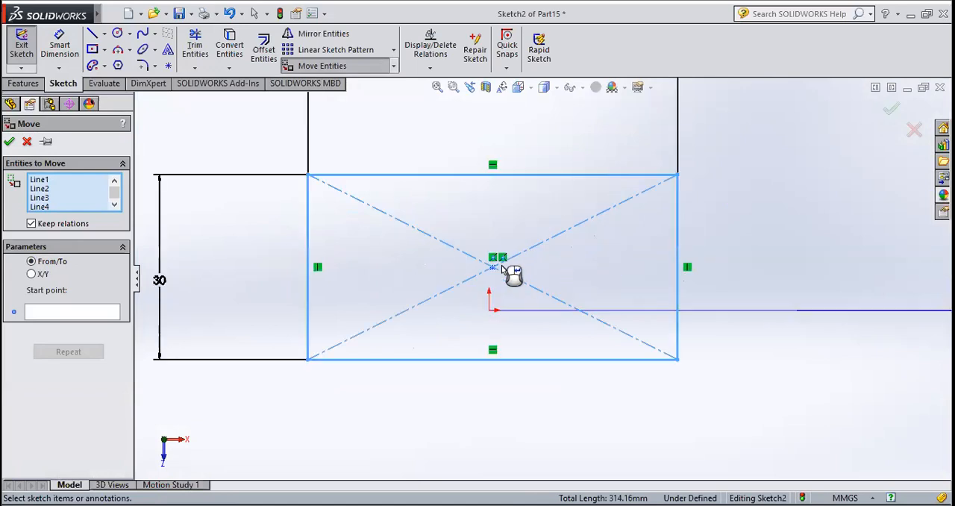
left_click(493, 267)
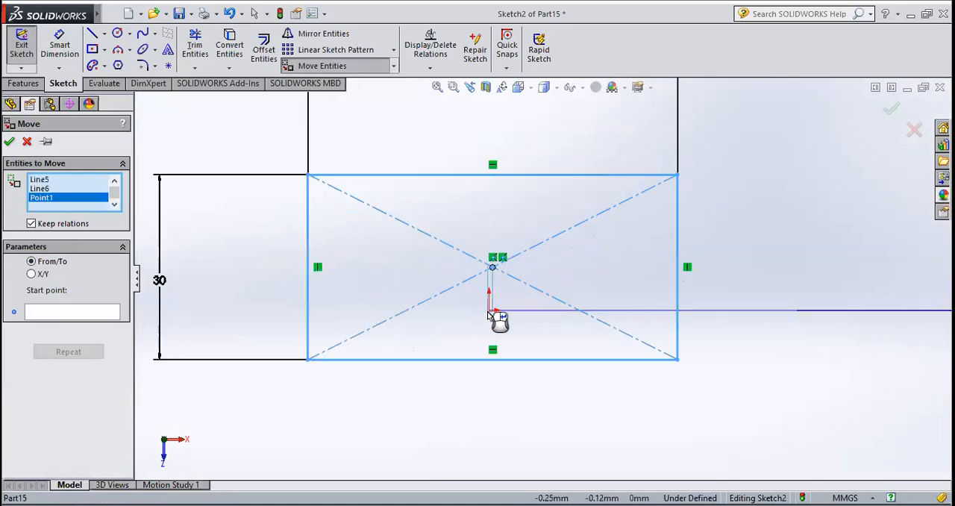
left_click(489, 311)
left_click(61, 231)
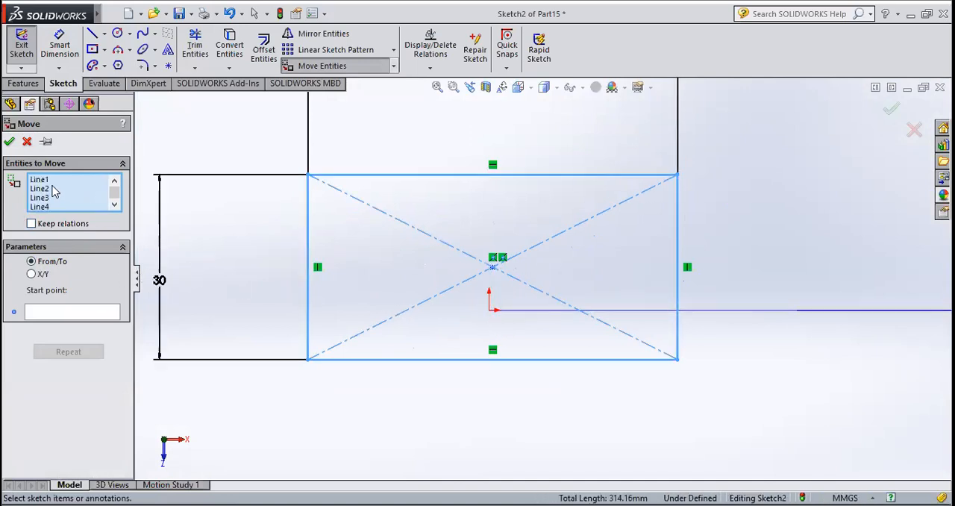
left_click(27, 142)
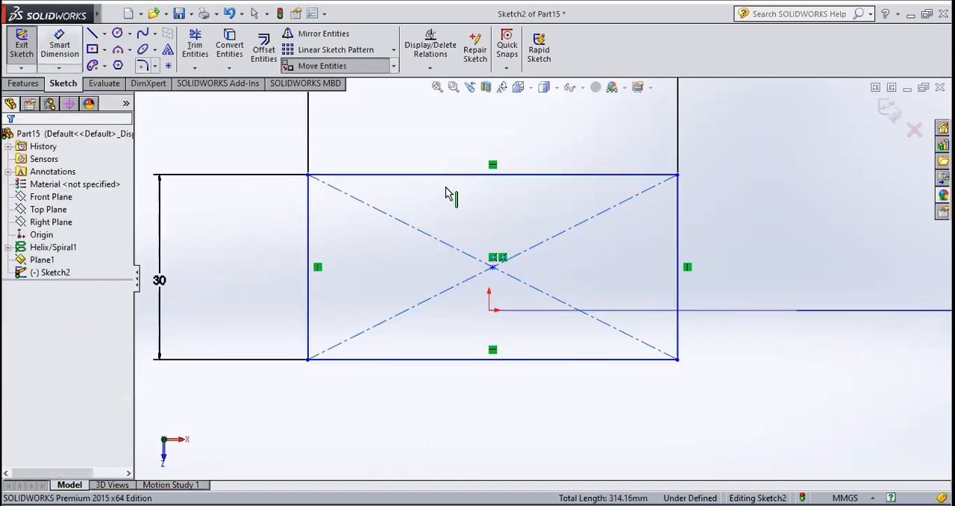
Delete both diagonal construction lines of the rectangle
left_click(552, 244)
key("Delete")
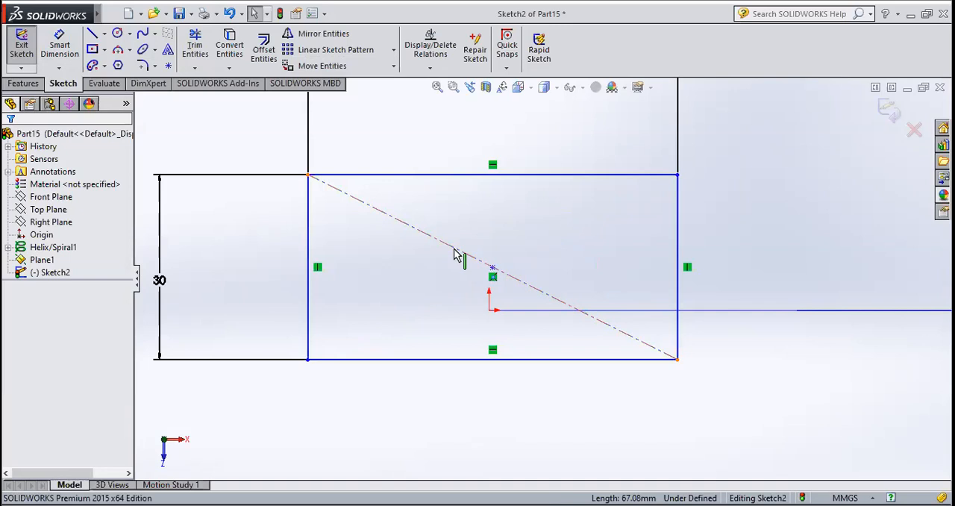
left_click(466, 254)
key("Delete")
Move the rectangle's four edges without keeping relations, from the rectangle's centre point to the sketch origin at the spiral's outer endpoint
left_click(312, 65)
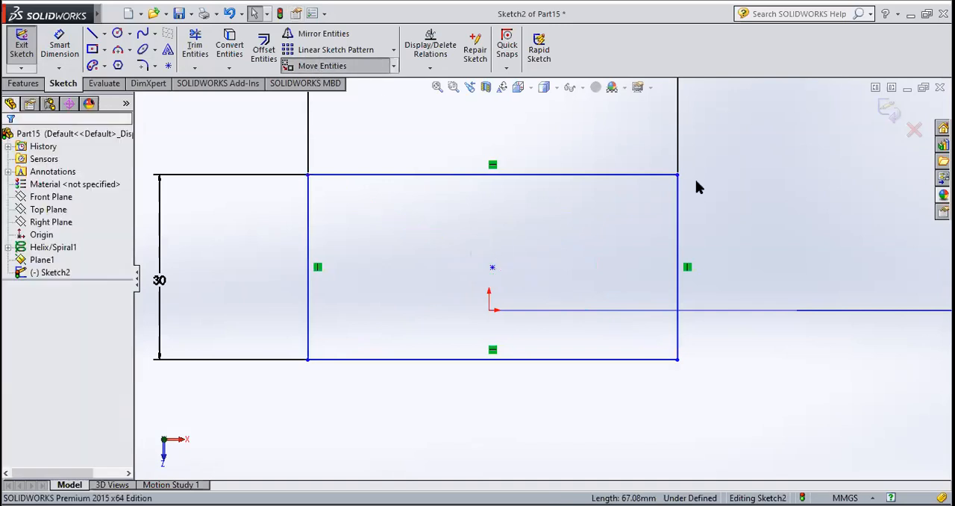
left_click(545, 177)
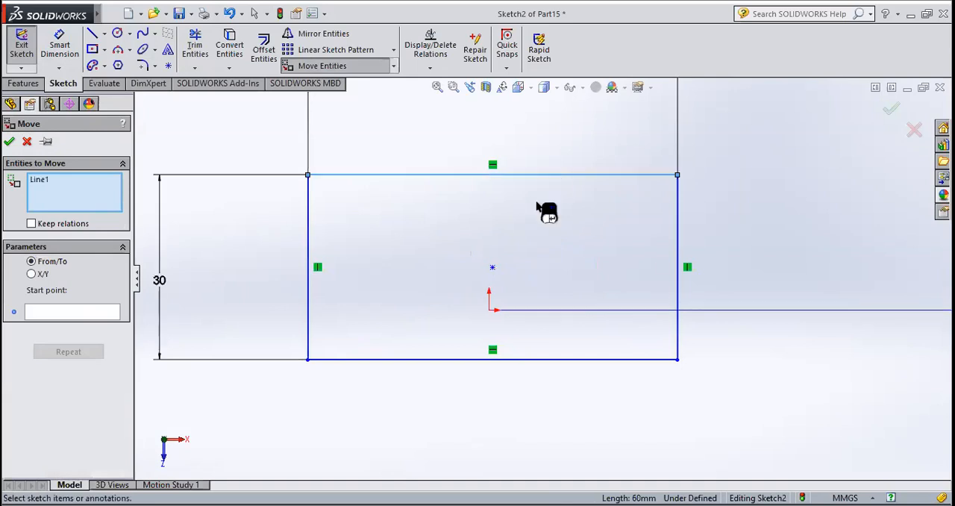
left_click(678, 255)
left_click(550, 359)
left_click(308, 336)
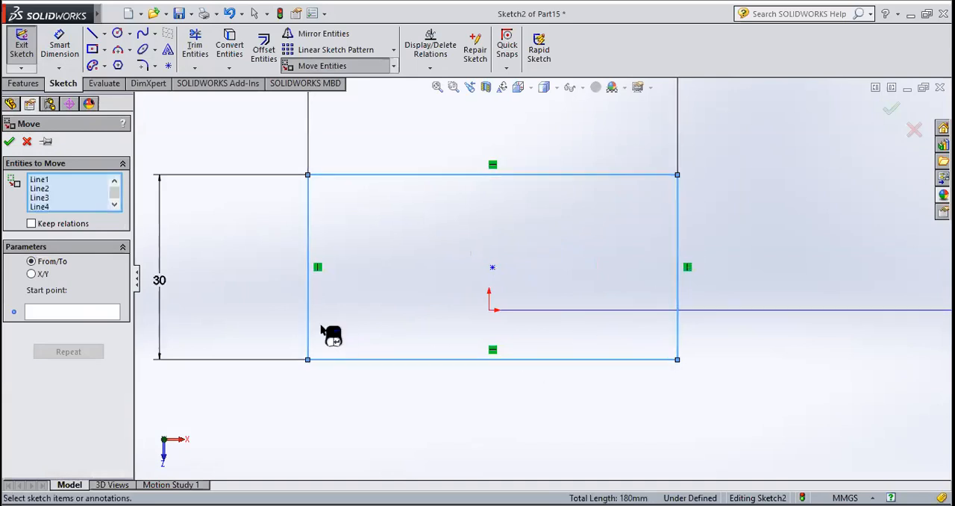
left_click(73, 312)
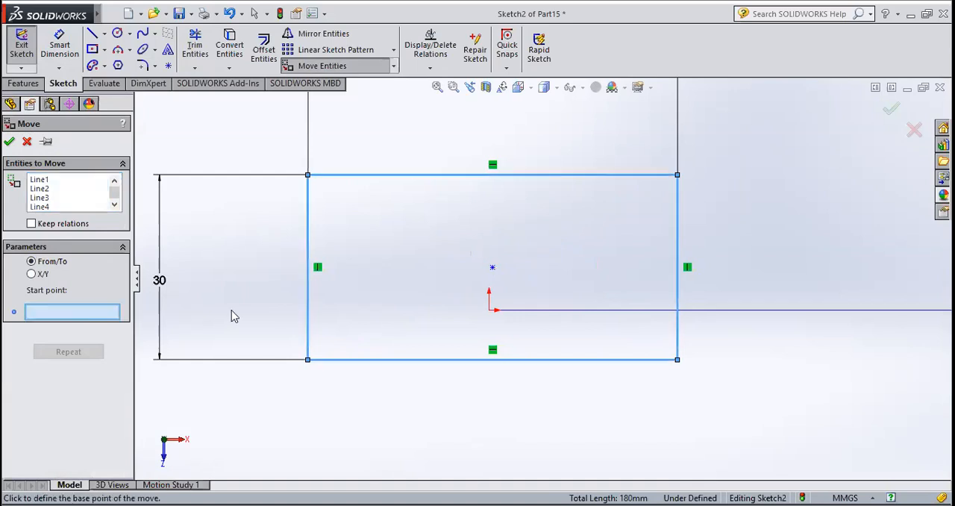
left_click(493, 268)
left_click(489, 310)
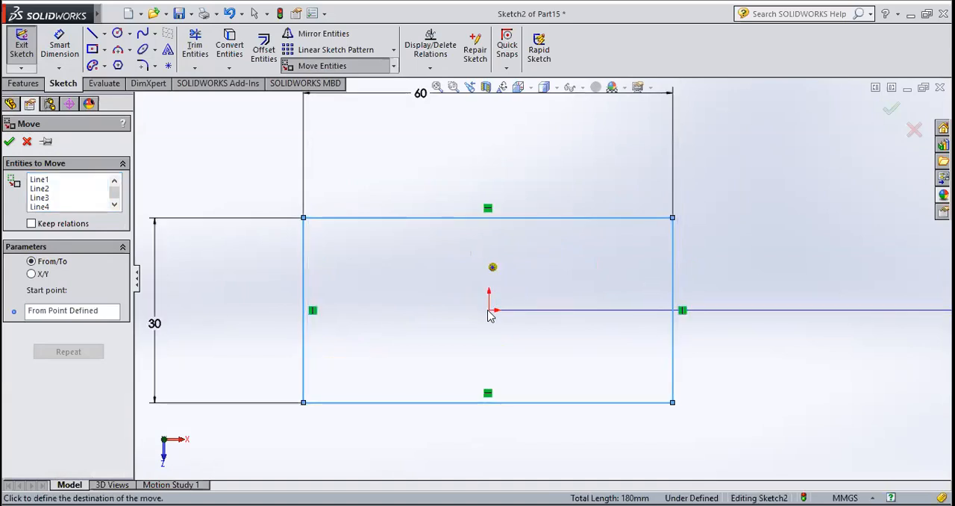
left_click(489, 311)
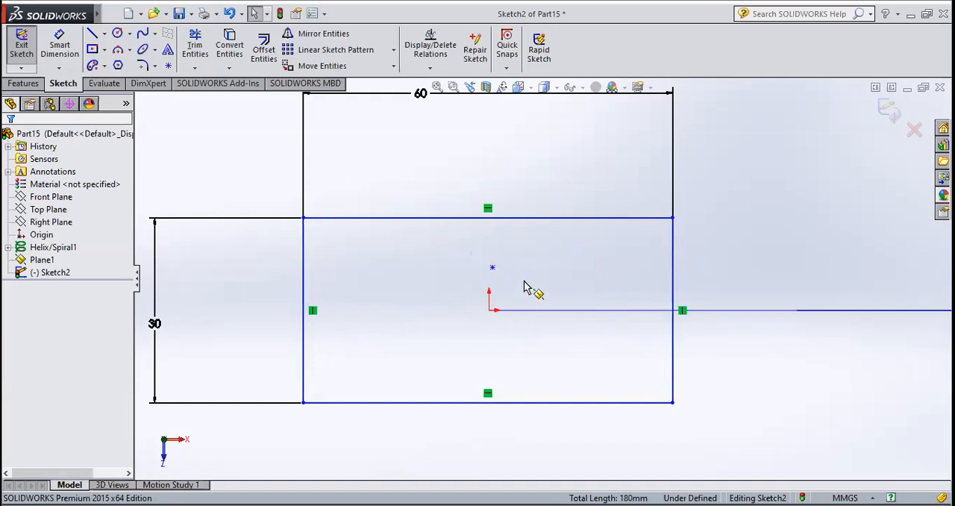
Set the rectangle's width to 45 mm and exit the sketch
scroll(512, 241, "up", 4)
middle_click_drag(544, 249, 623, 341)
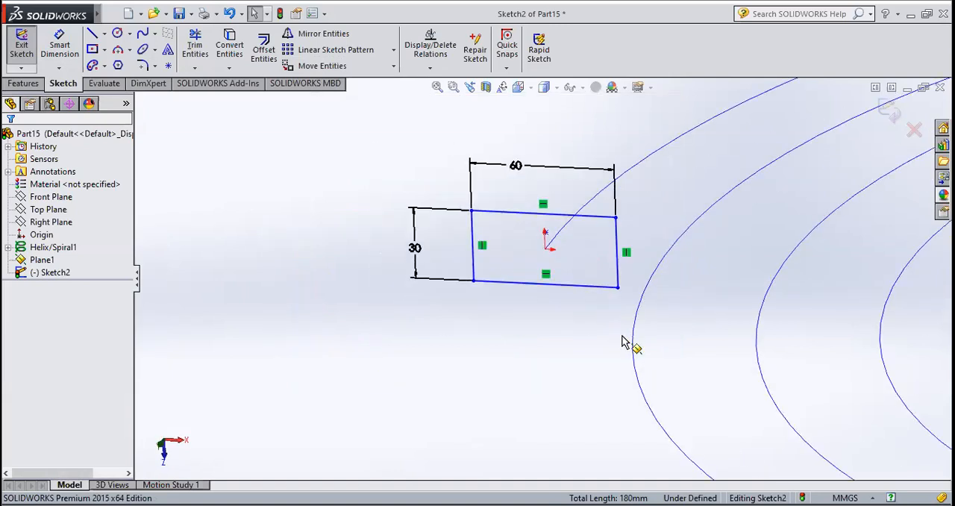
left_click(515, 166)
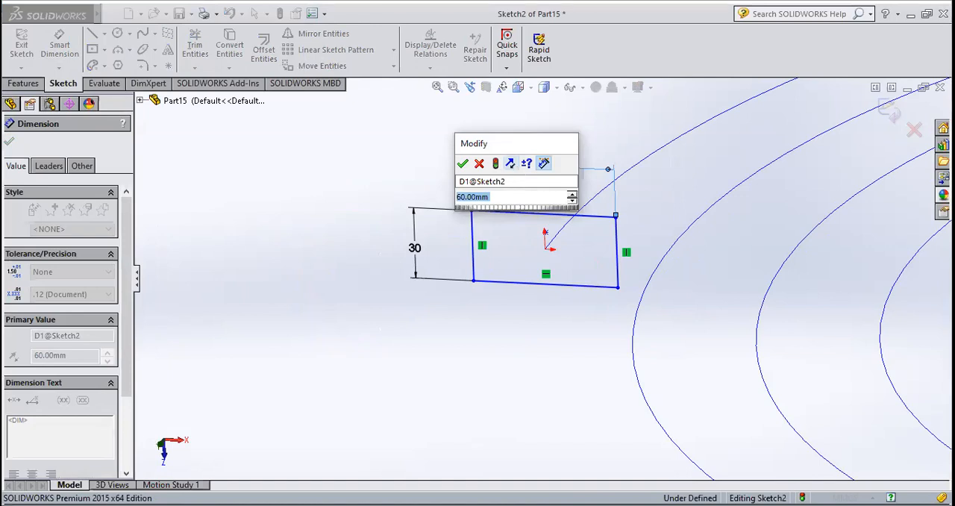
type("45")
key("Return")
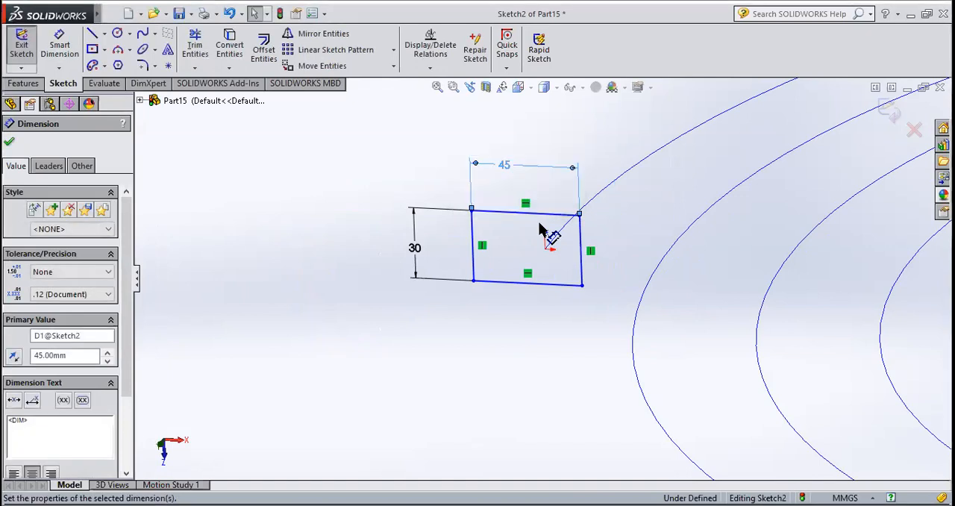
scroll(550, 235, "down", 1)
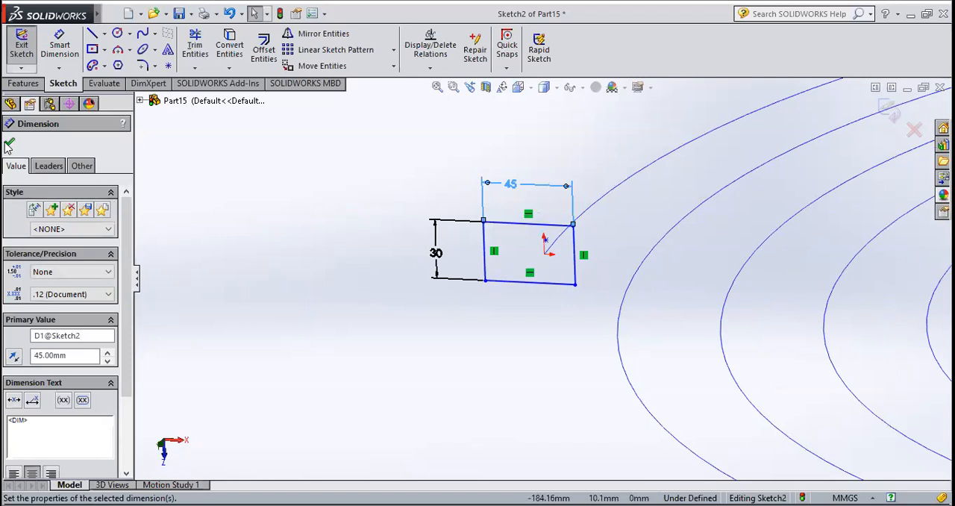
left_click(9, 144)
left_click(21, 52)
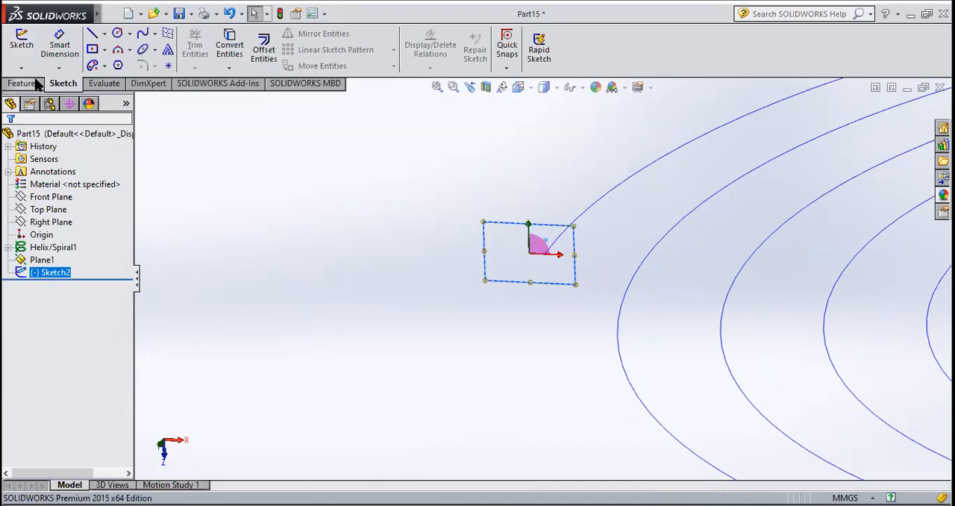
Create a Swept Boss/Base with the rectangle sketch as the profile and the flat spiral as the path
left_click(36, 83)
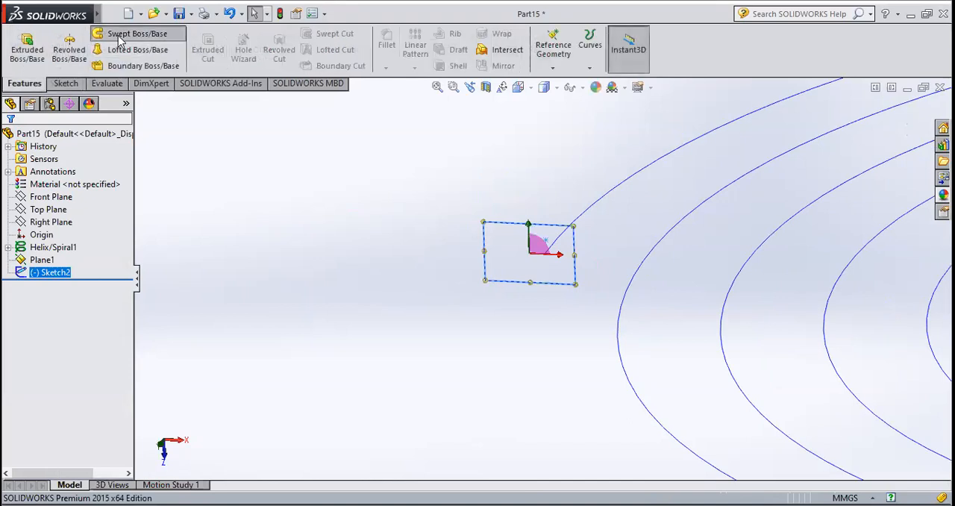
left_click(127, 34)
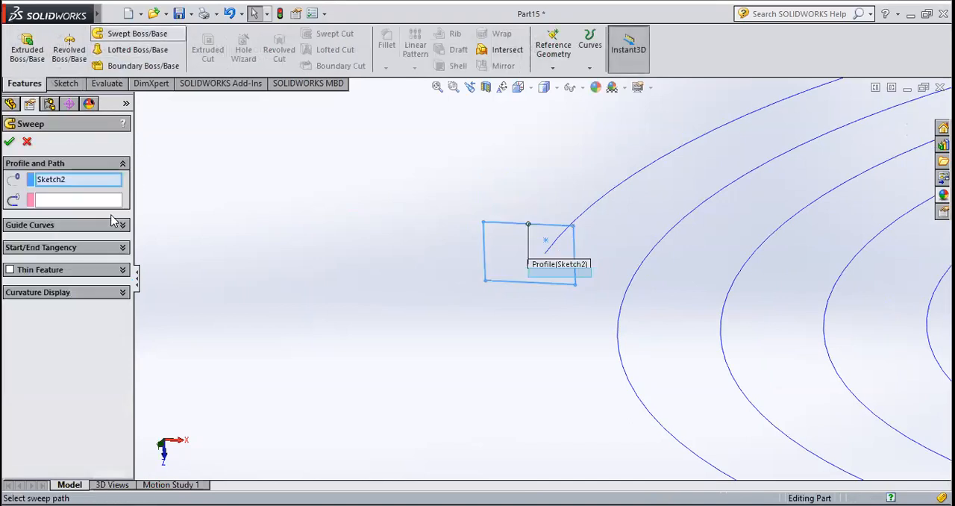
left_click(88, 200)
left_click(589, 207)
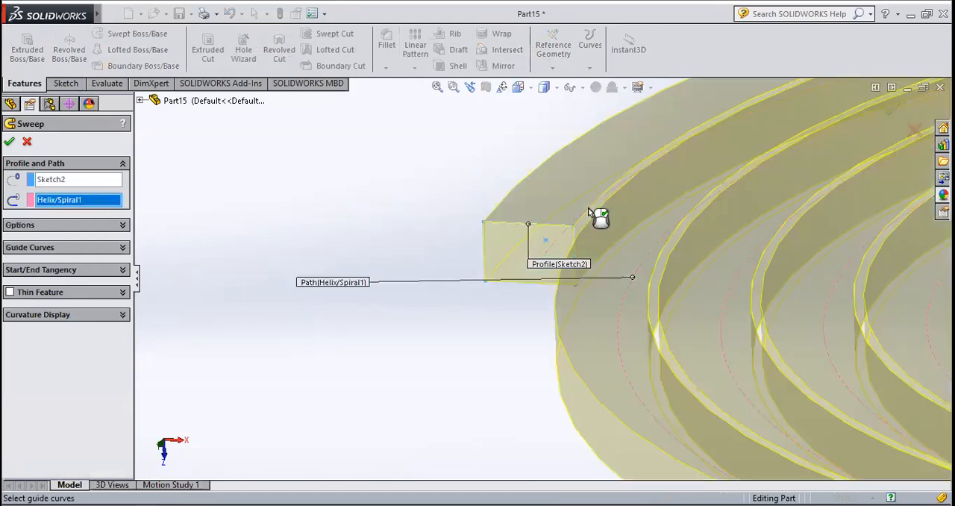
scroll(588, 207, "up", 7)
middle_click_drag(625, 277, 623, 335)
scroll(559, 283, "up", 6)
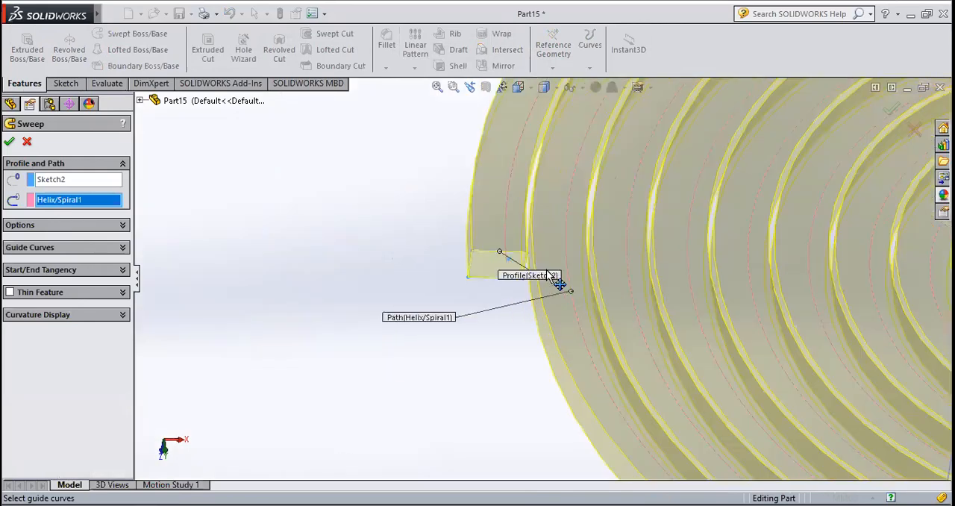
scroll(548, 274, "down", 2)
middle_click_drag(531, 264, 533, 269)
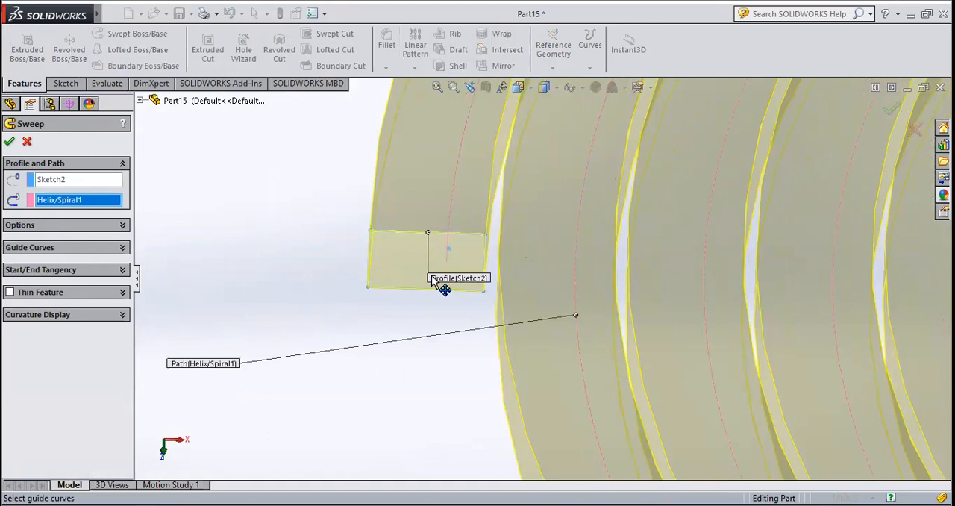
left_click(10, 142)
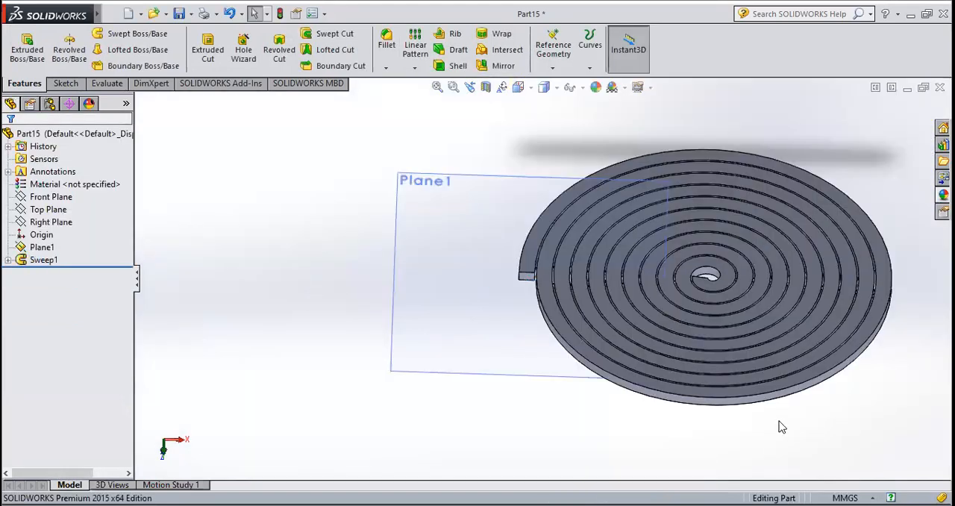
middle_click_drag(782, 427, 783, 368)
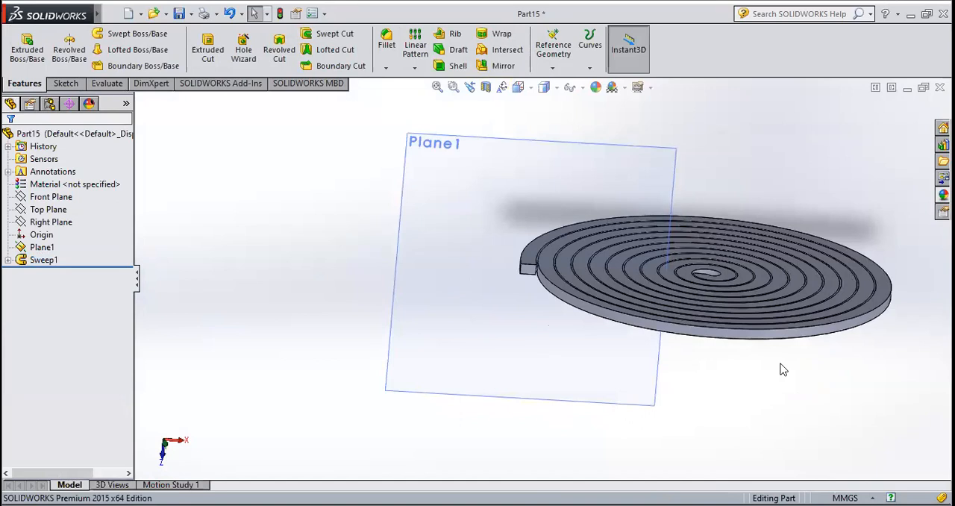